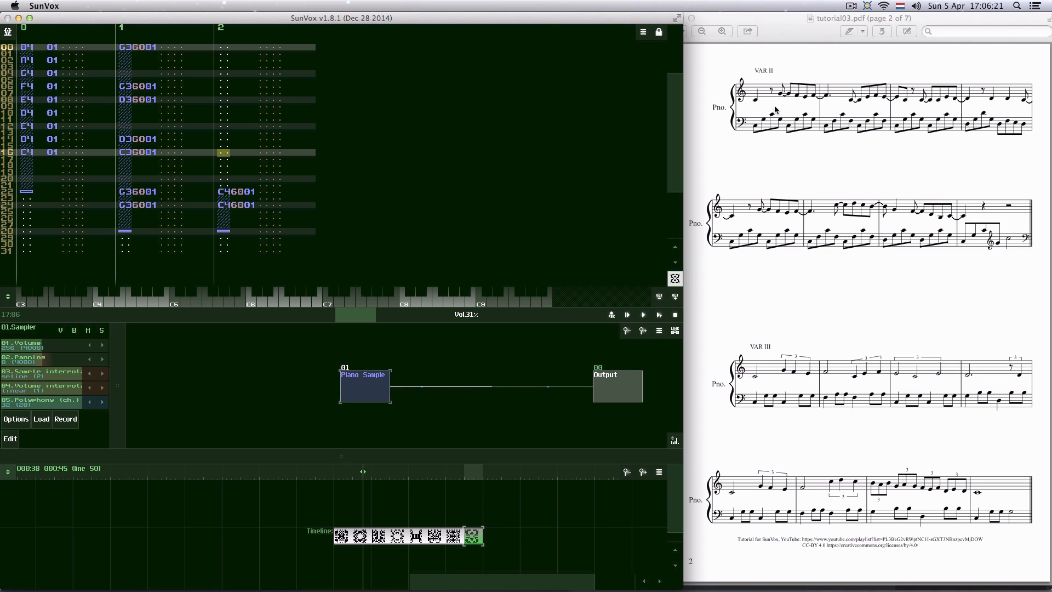
- Add a new empty pattern directly after the last pattern on the timeline and open it for editing
scroll(775, 107, "up", 3)
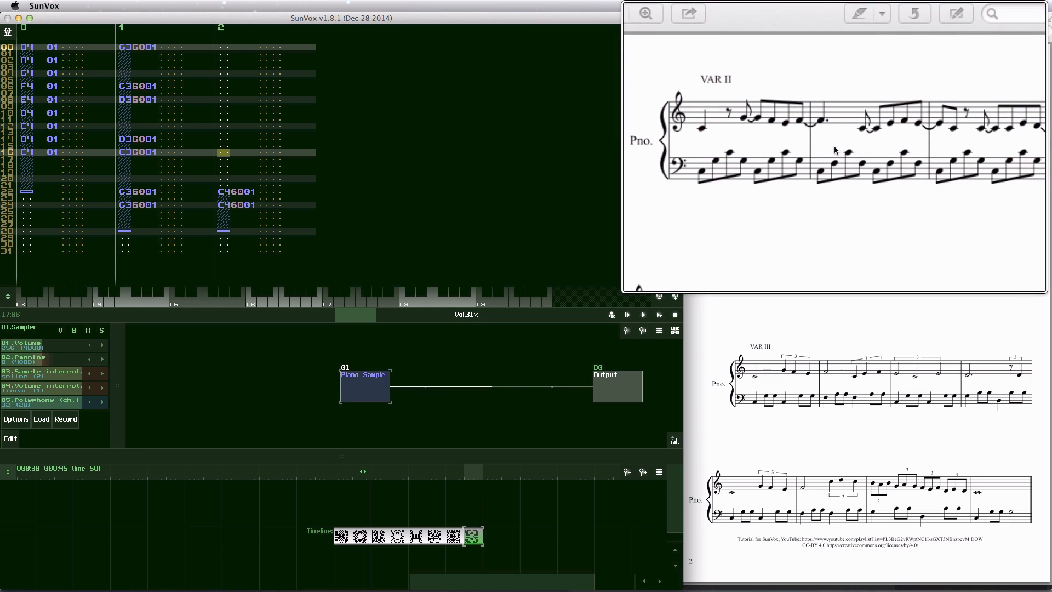
scroll(837, 114, "down", 3)
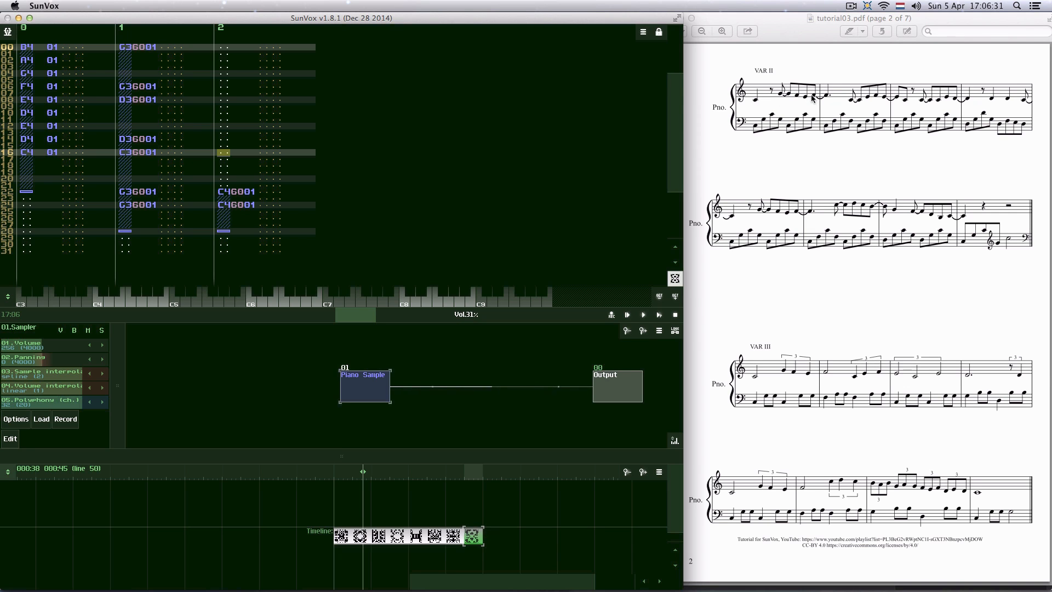
scroll(813, 98, "up", 3)
double_click(508, 535)
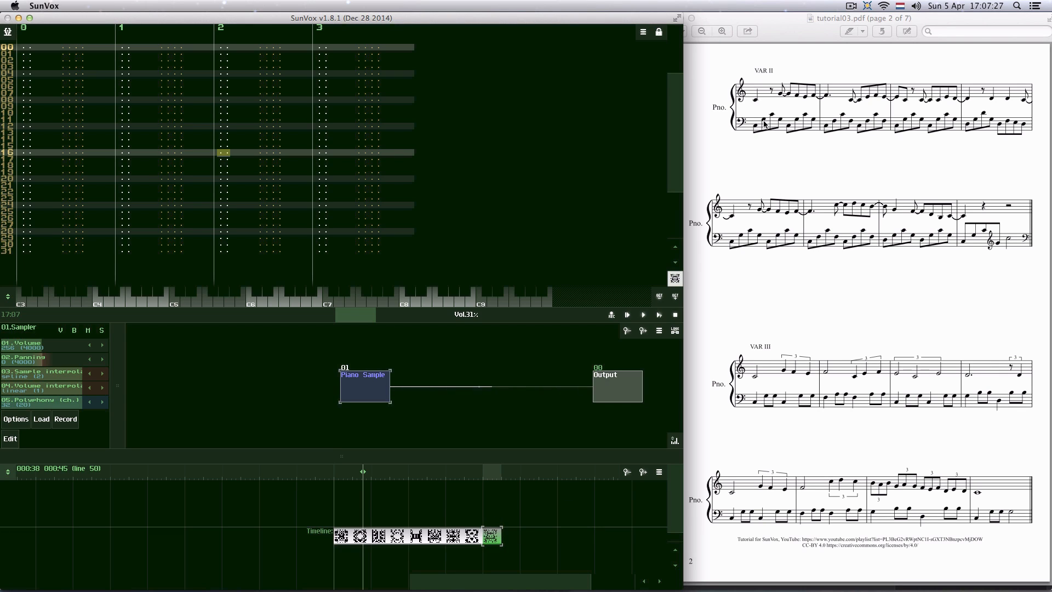
left_click(472, 536)
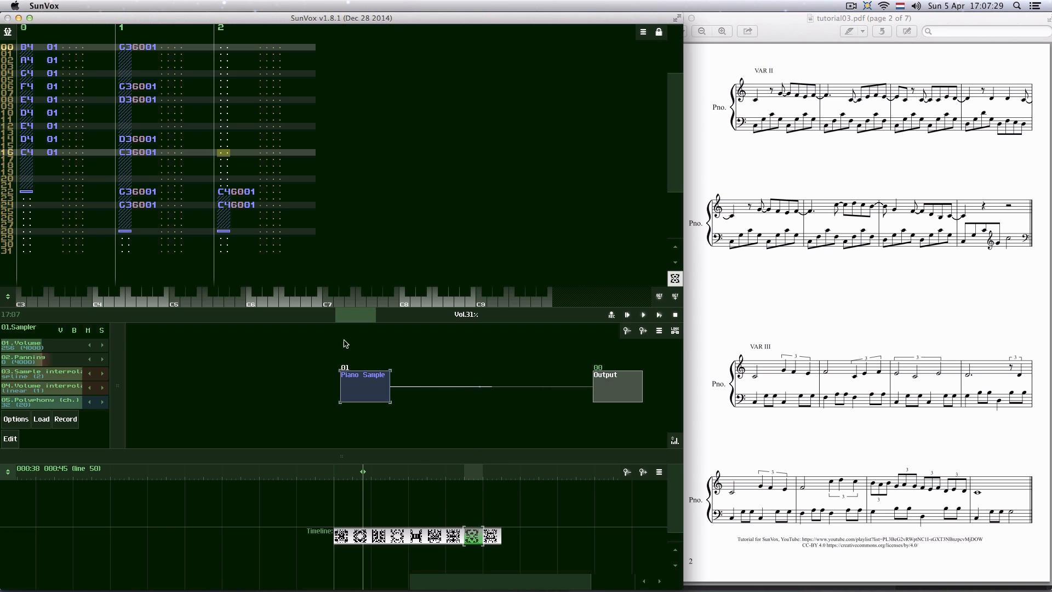
left_click(491, 536)
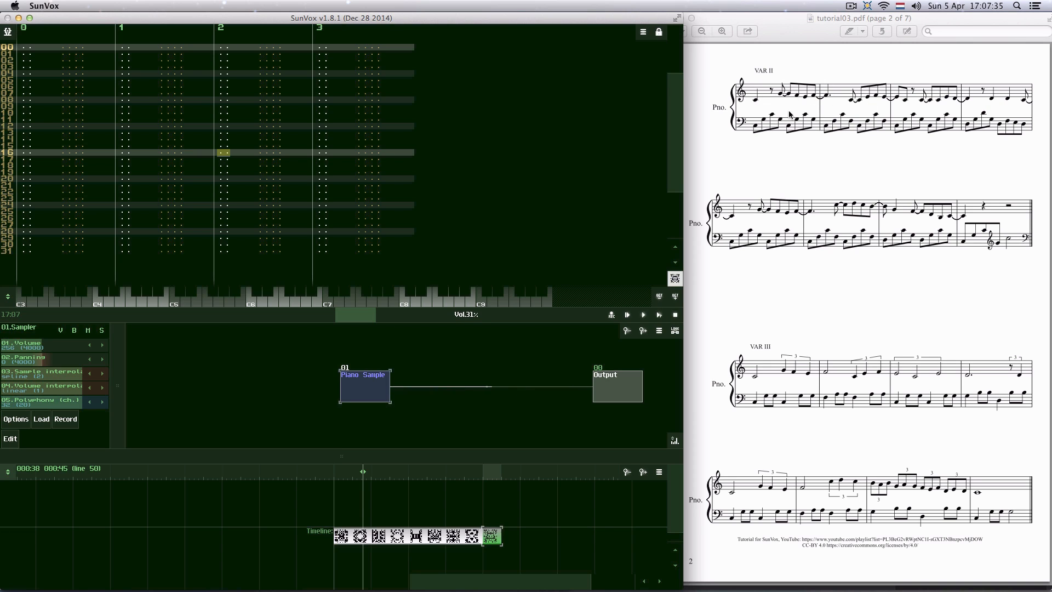
- In track 0 of the new pattern, enter C4 on line 00 and a note-off on line 04
left_click(23, 49)
key("space")
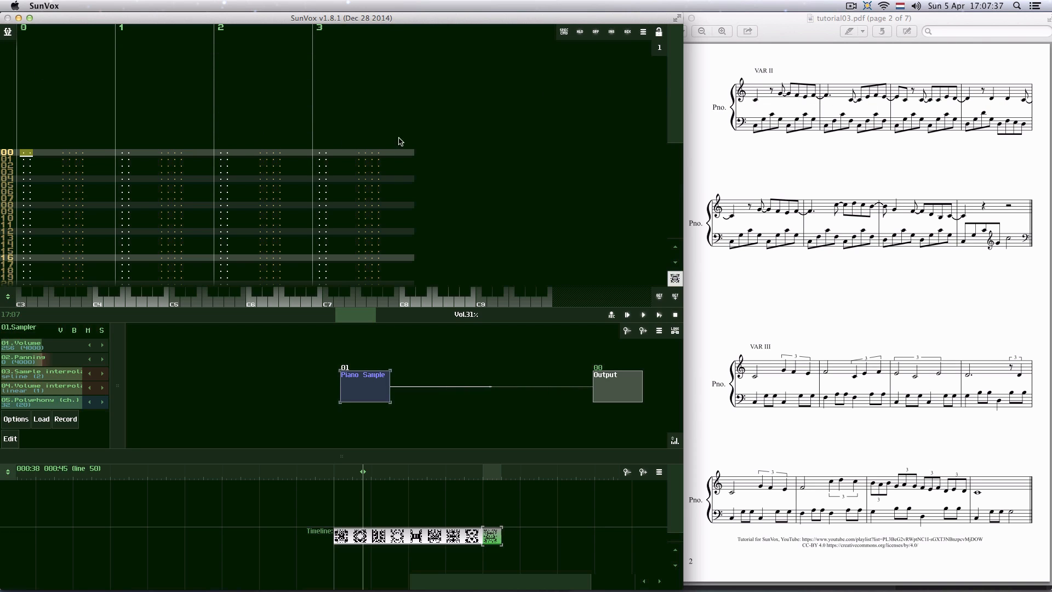
key("z")
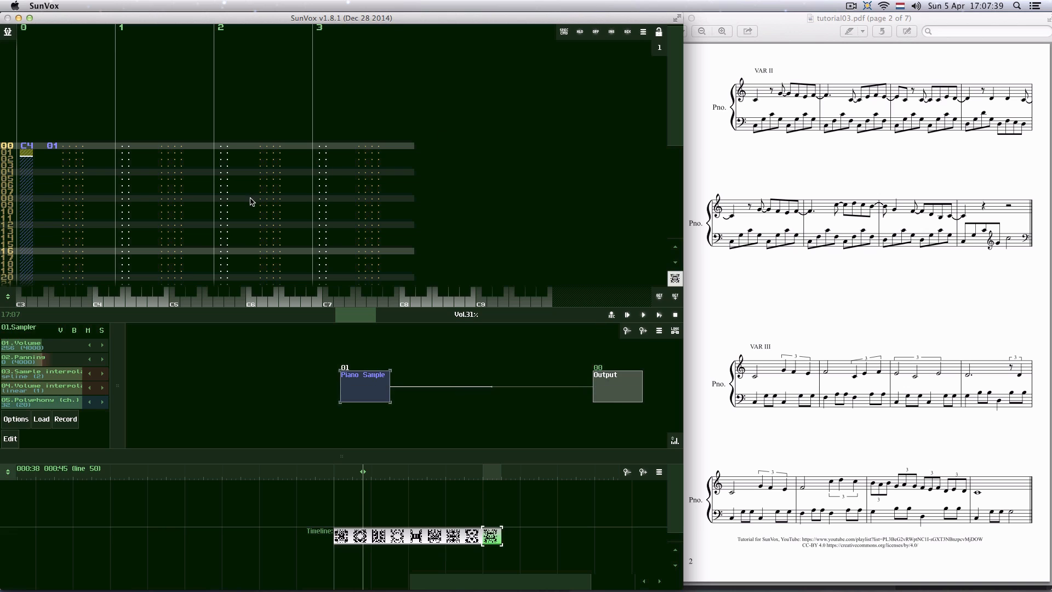
left_click(24, 175)
key("z")
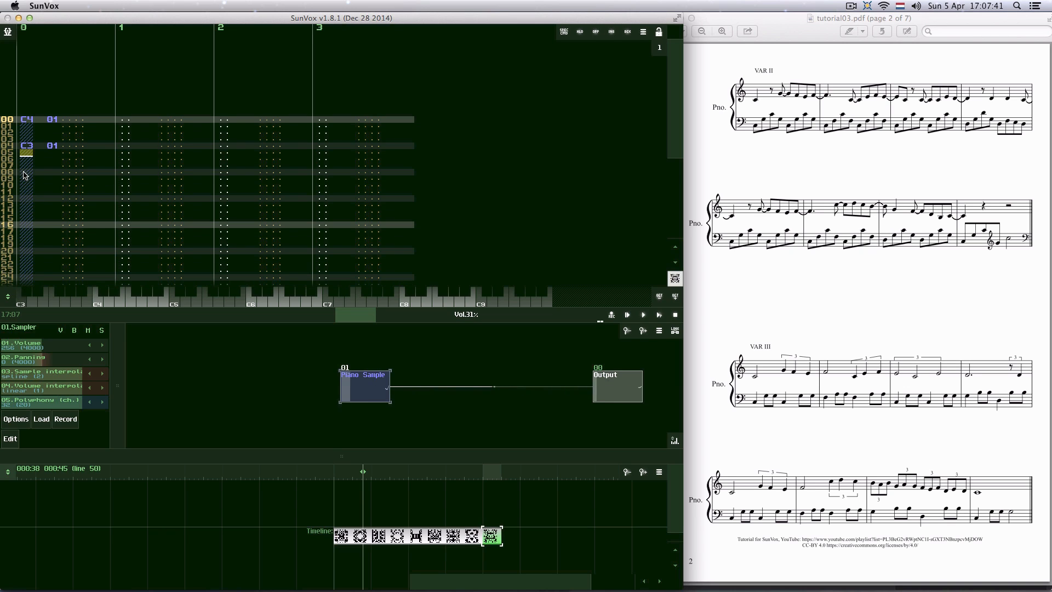
left_click(25, 148)
key("a")
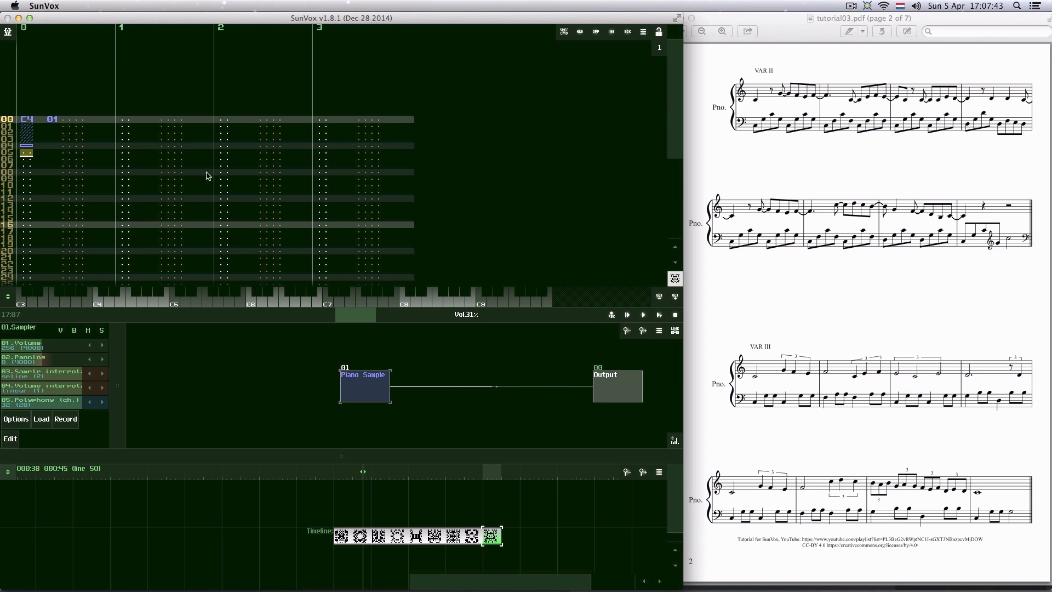
- Enter G4 on line 06, F4 on line 10, E4 on line 12 and F4 on line 14 in track 0
key("Down")
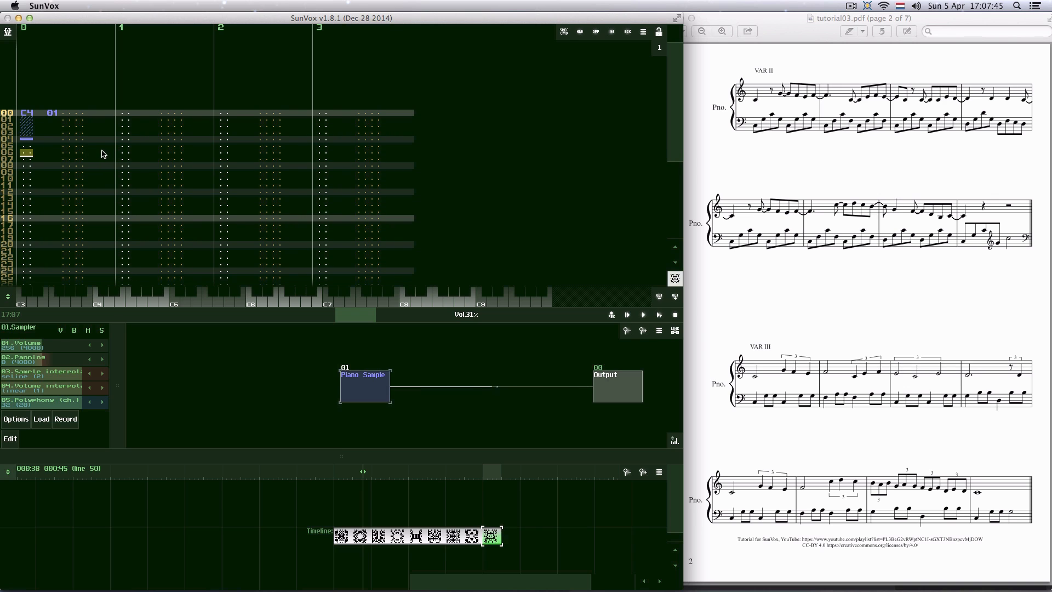
key("z")
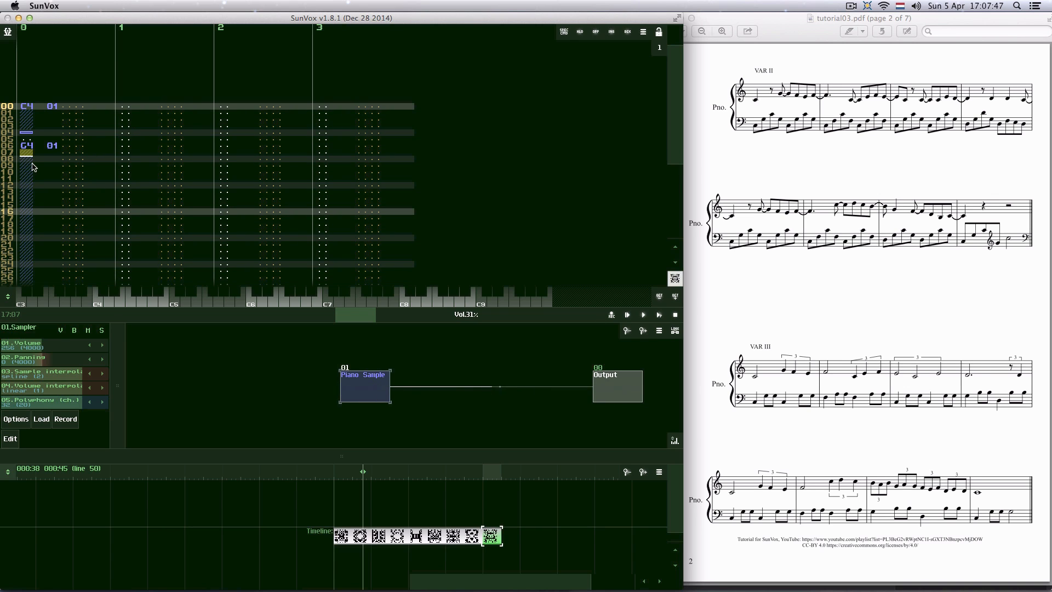
key("Down")
key("Down")
key("Down")
key("v")
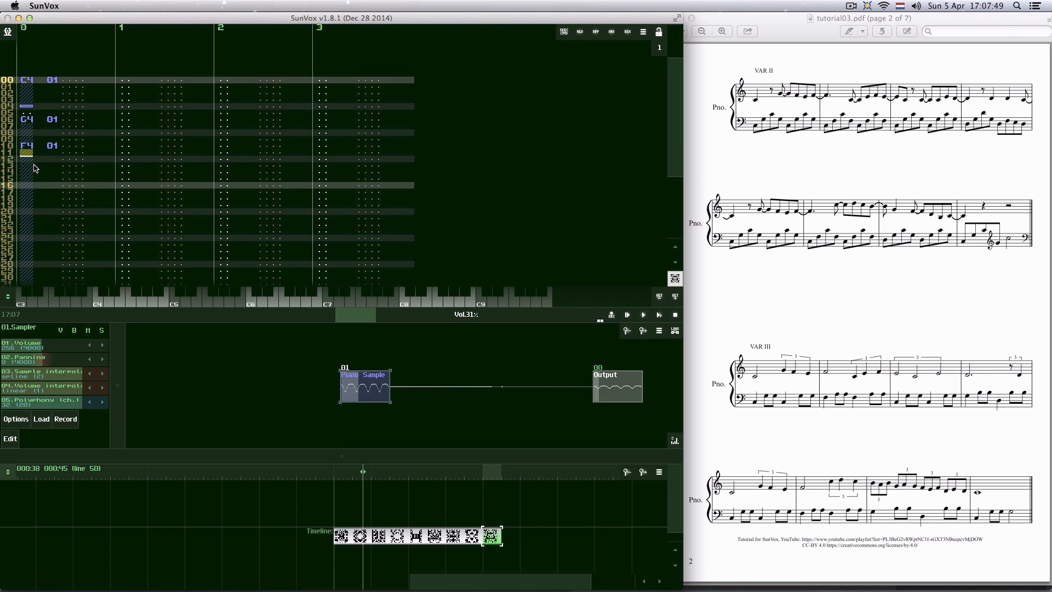
key("Down")
key("c")
key("Down")
key("v")
- Enter the melody note C4 on line 22 of track 0
key("Down")
key("Down")
key("Down")
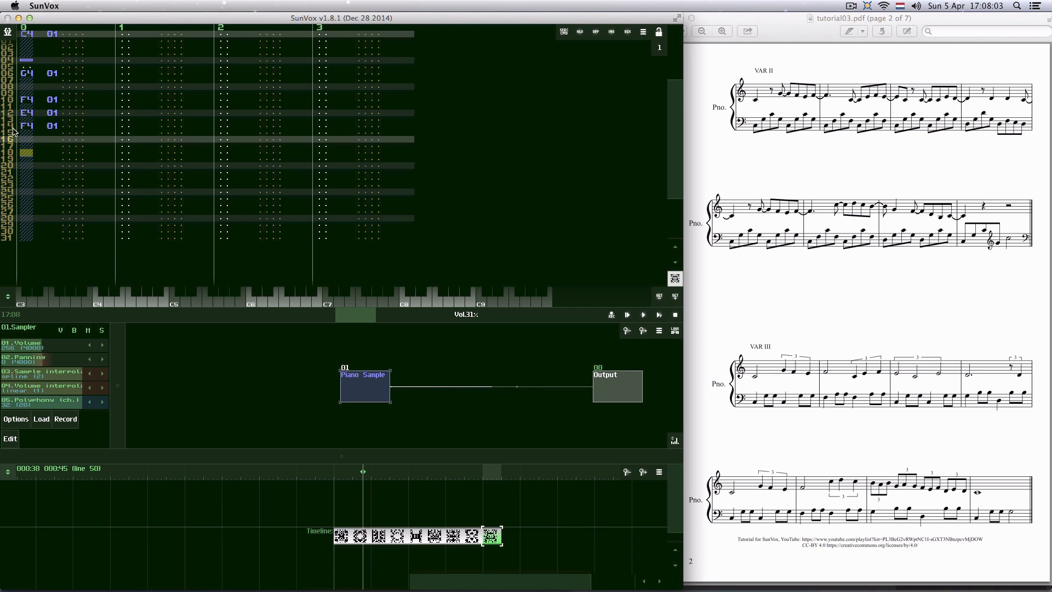
key("Down")
key("Down")
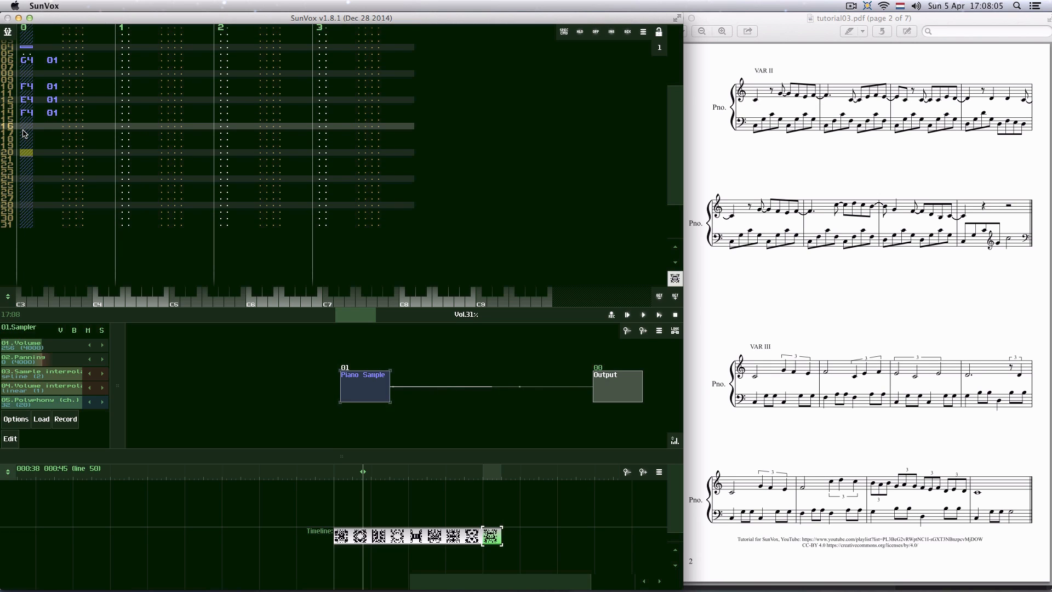
key("Down")
key("Down")
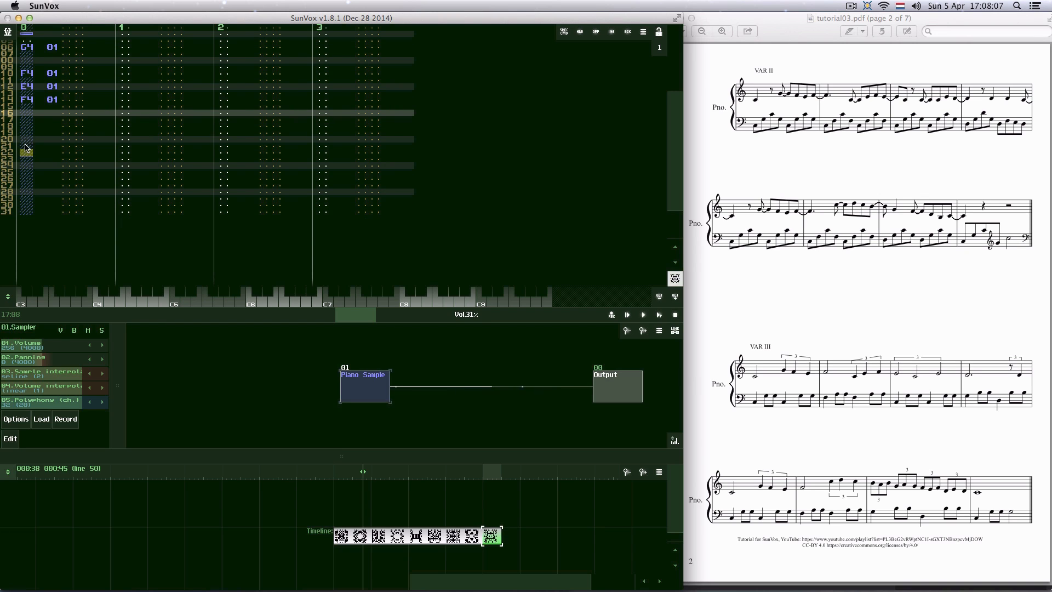
key("z")
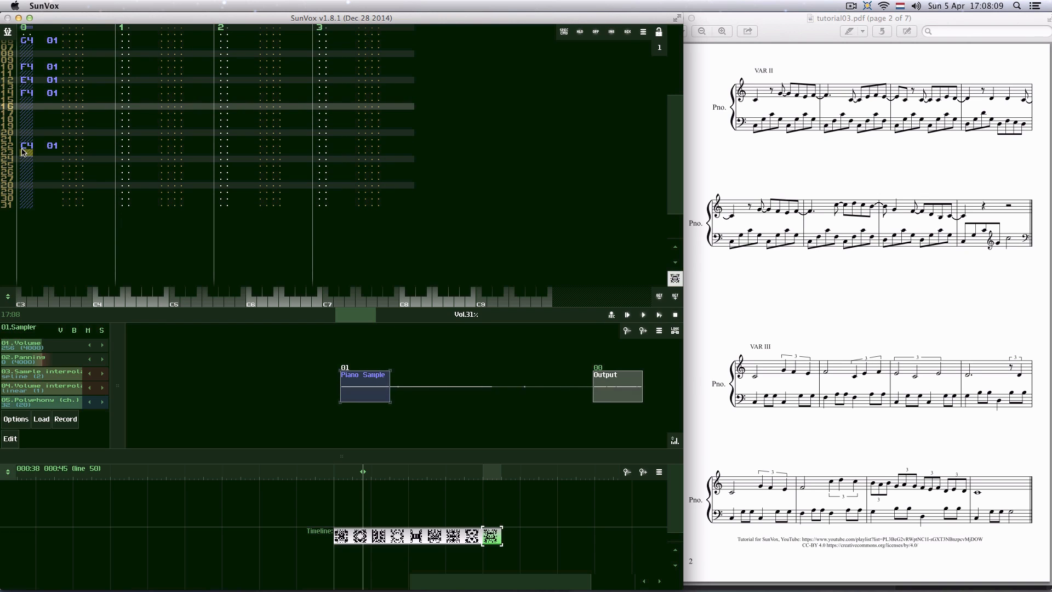
- Enter E4 on line 26, F4 on line 28 and E4 on line 30 in track 0
key("Down")
key("Down")
key("Down")
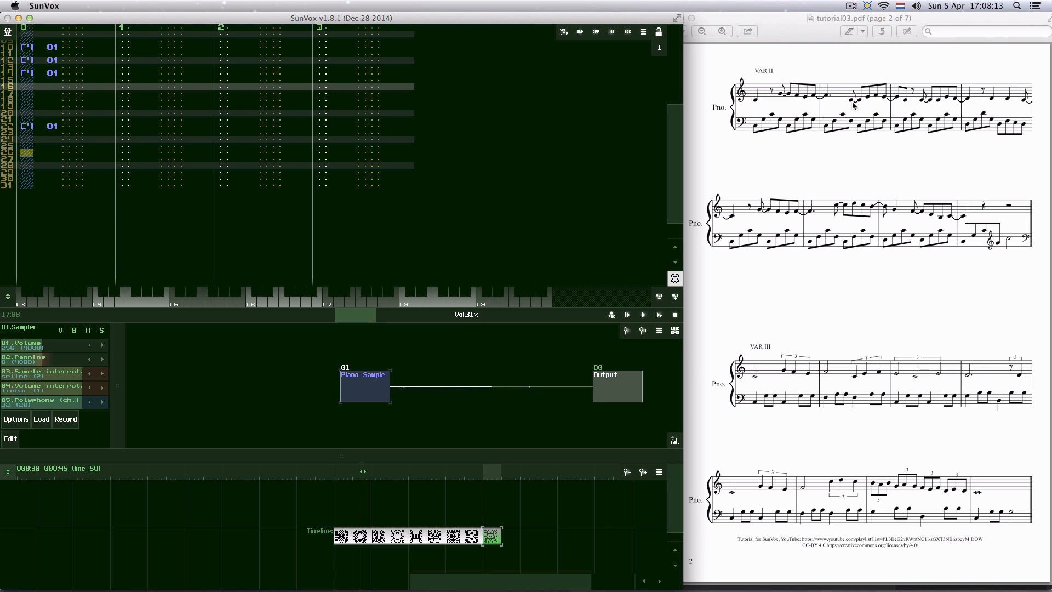
key("c")
key("Down")
key("v")
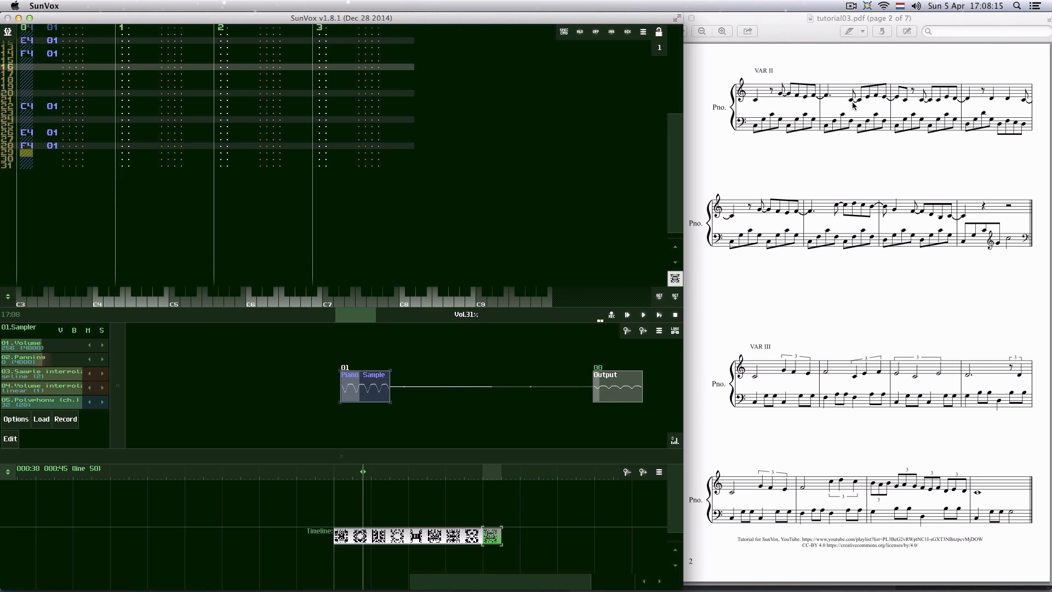
key("Down")
key("c")
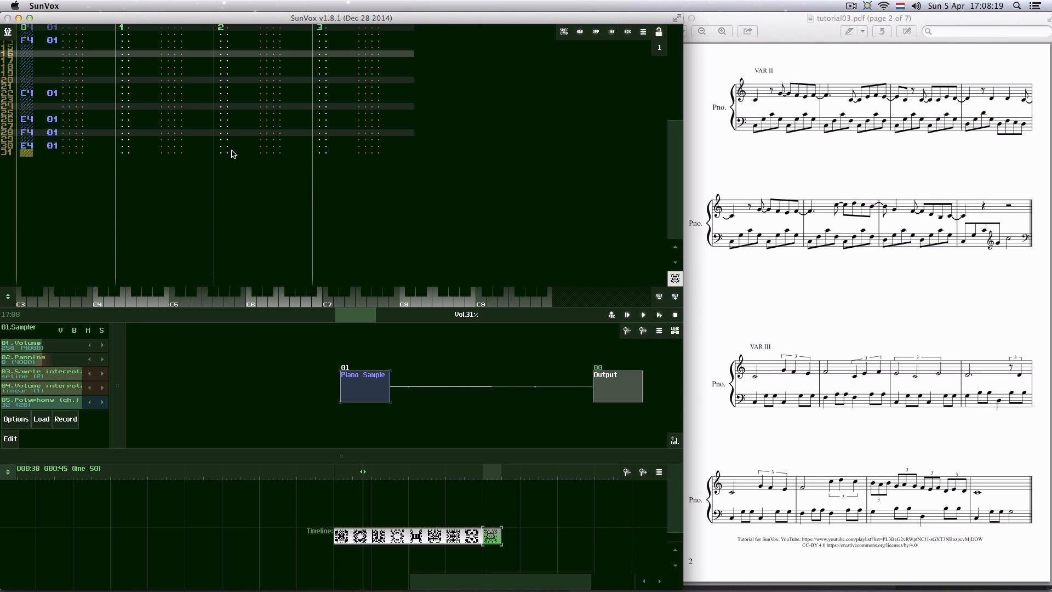
key("Down")
- Start the bass part in track 1 with C3, G3 and C4 on lines 00, 02 and 04
left_click(130, 153)
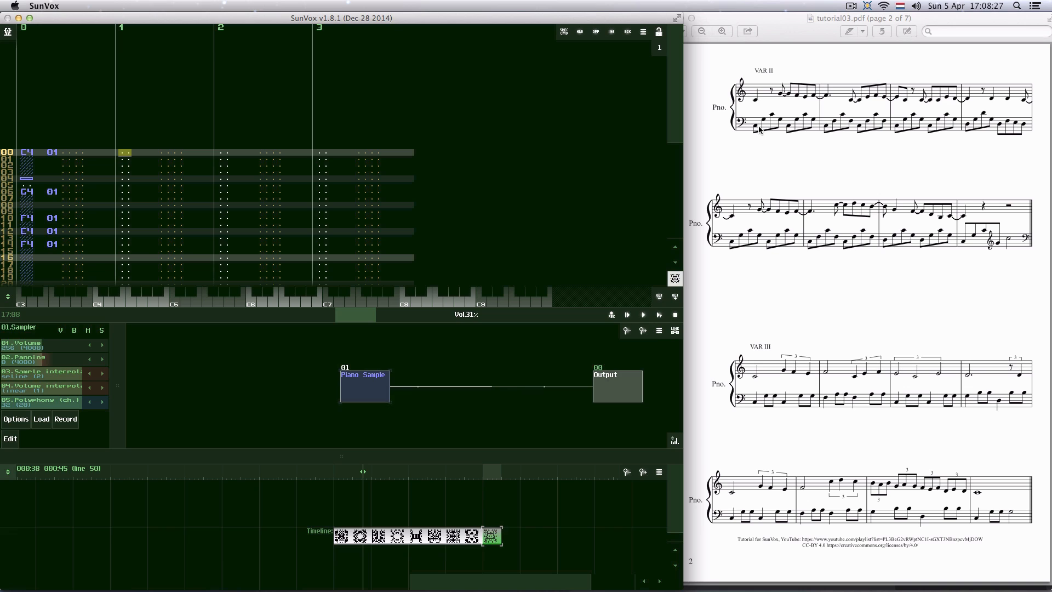
key("z")
key("Down")
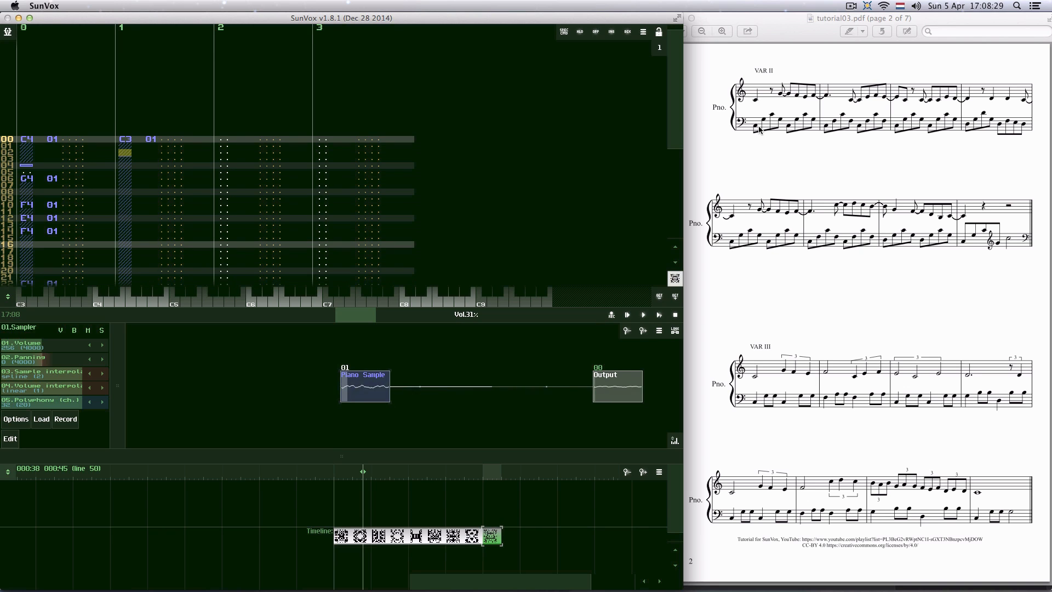
key("b")
key("Down")
key("q")
key("Down")
key("b")
key("Down")
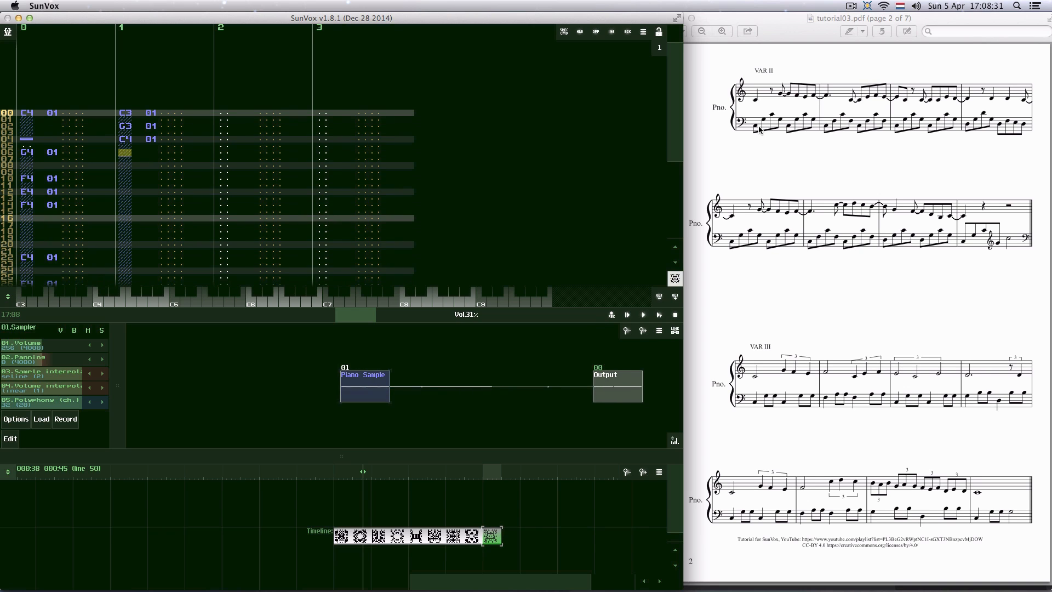
- Continue track 1 on every second line from 06 to 16 with G3, C3, G3, C4, G3 and C3
key("z")
key("Down")
key("b")
key("Down")
key("q")
key("Down")
key("b")
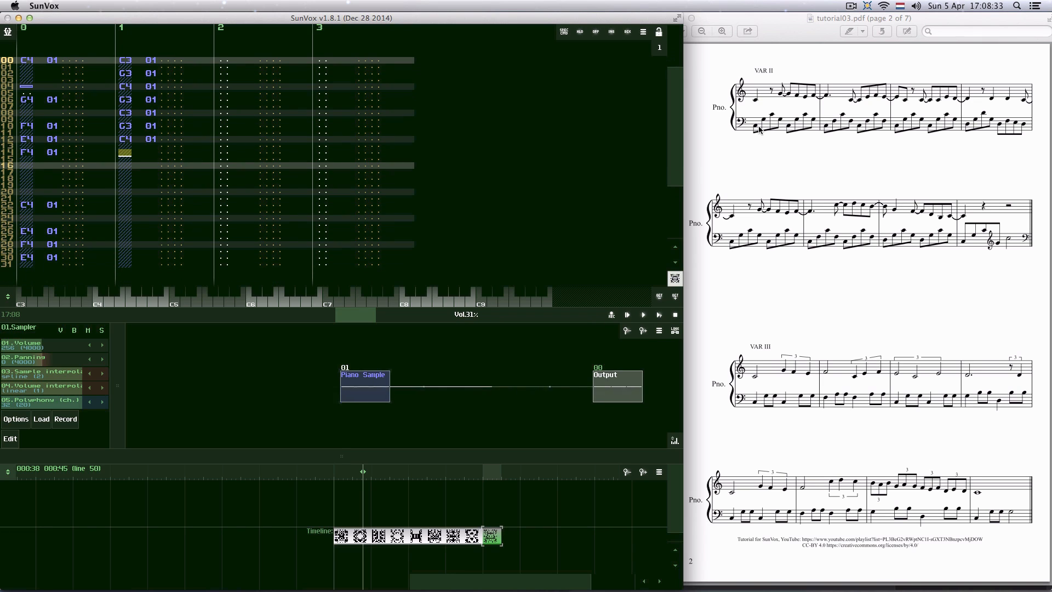
key("Down")
key("z")
key("Down")
key("Down")
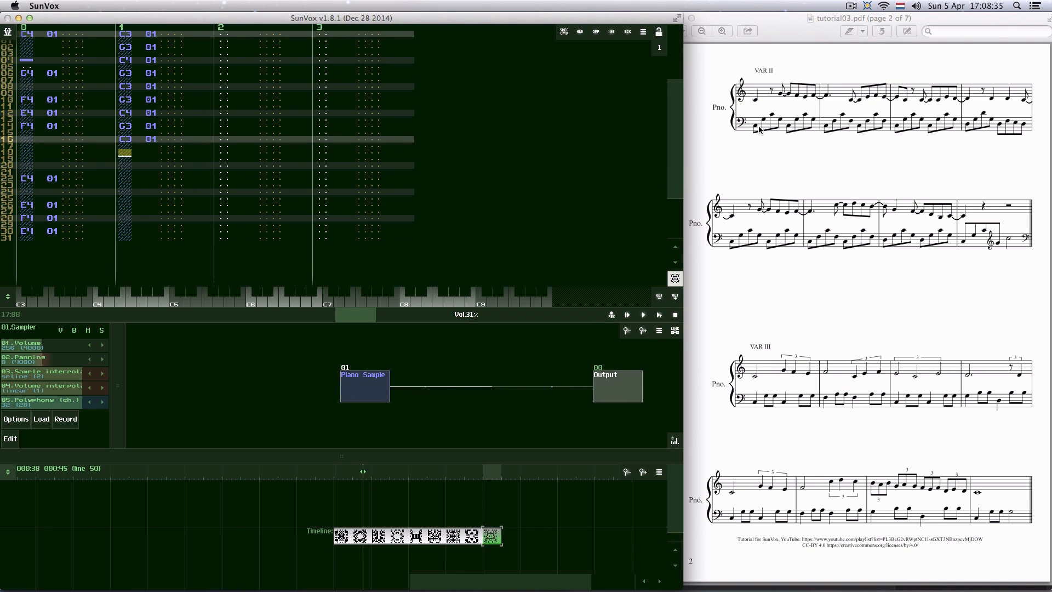
- Enter F3, C4 and F3 on lines 18, 20 and 22 of track 1
key("v")
key("Down")
key("q")
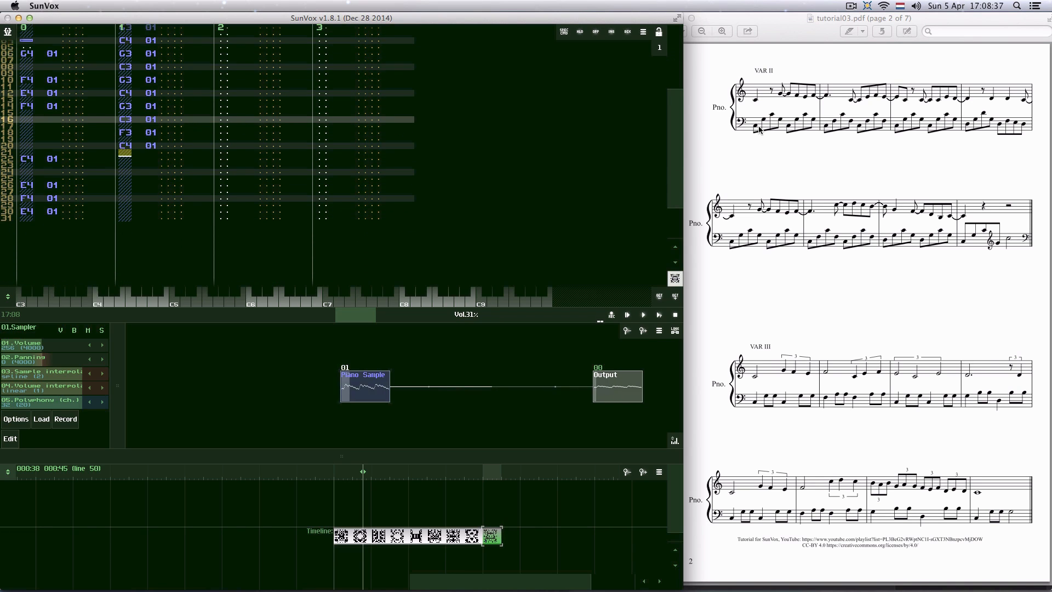
key("Down")
key("v")
key("Down")
- Complete the bass part in track 1 with C3, F3, C4 and F3 on lines 24, 26, 28 and 30
key("z")
key("Down")
key("Down")
key("v")
key("Down")
key("q")
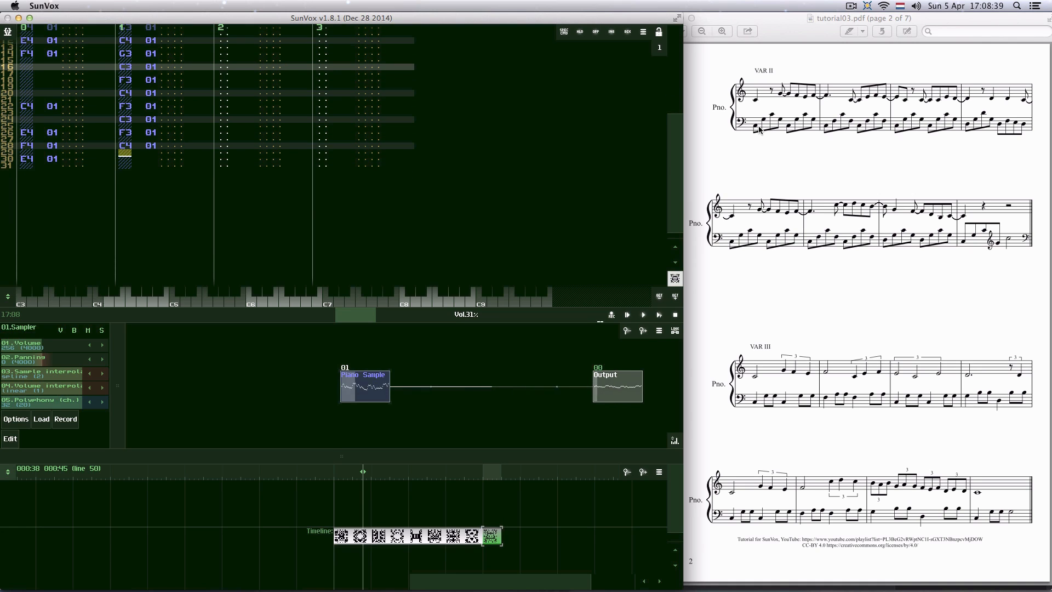
key("Down")
key("v")
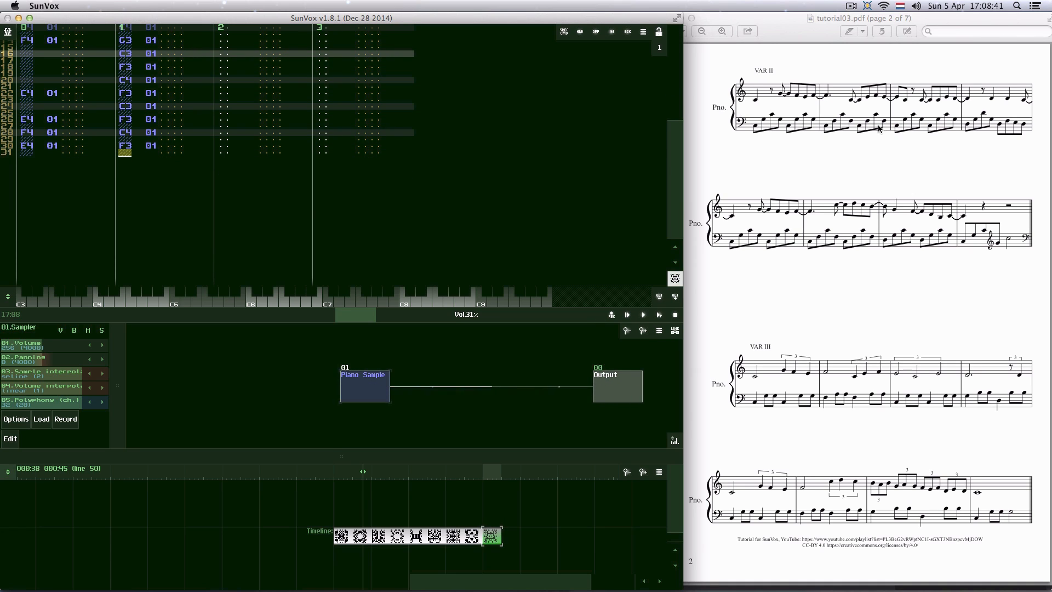
- Play back the finished pattern to check how it sounds, and stop playback
left_click(660, 316)
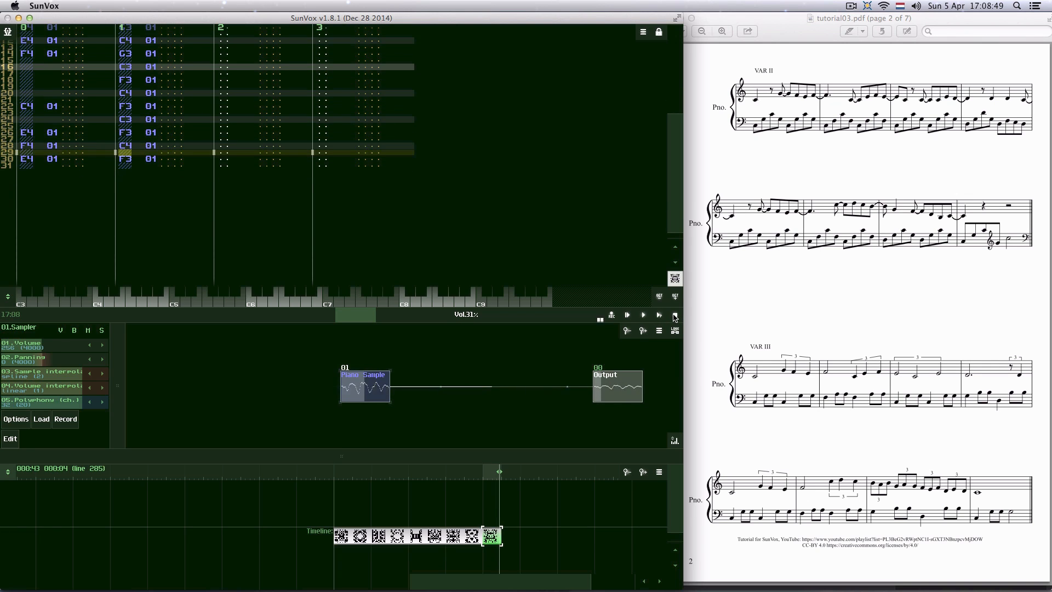
left_click(675, 316)
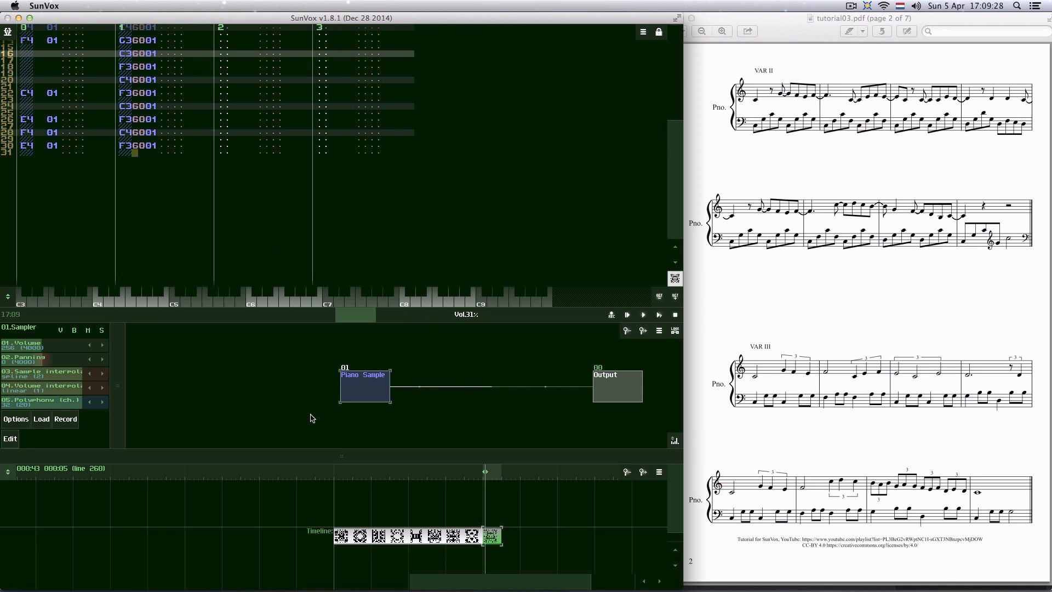
- Append another pattern to the timeline and enter C4 on line 02 and a note-off on line 04 in its track 0
double_click(511, 532)
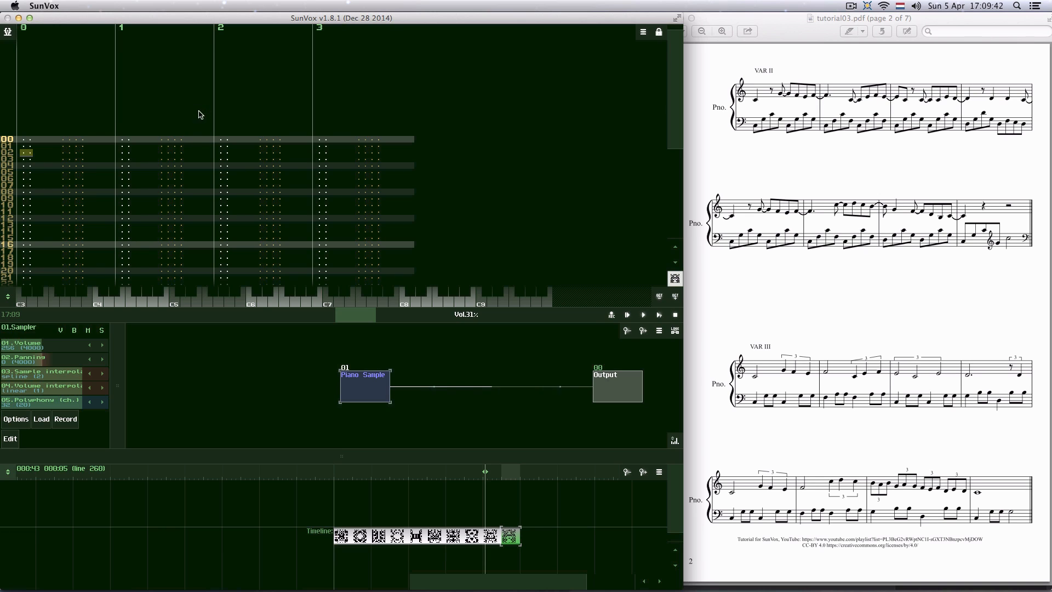
left_click(27, 138)
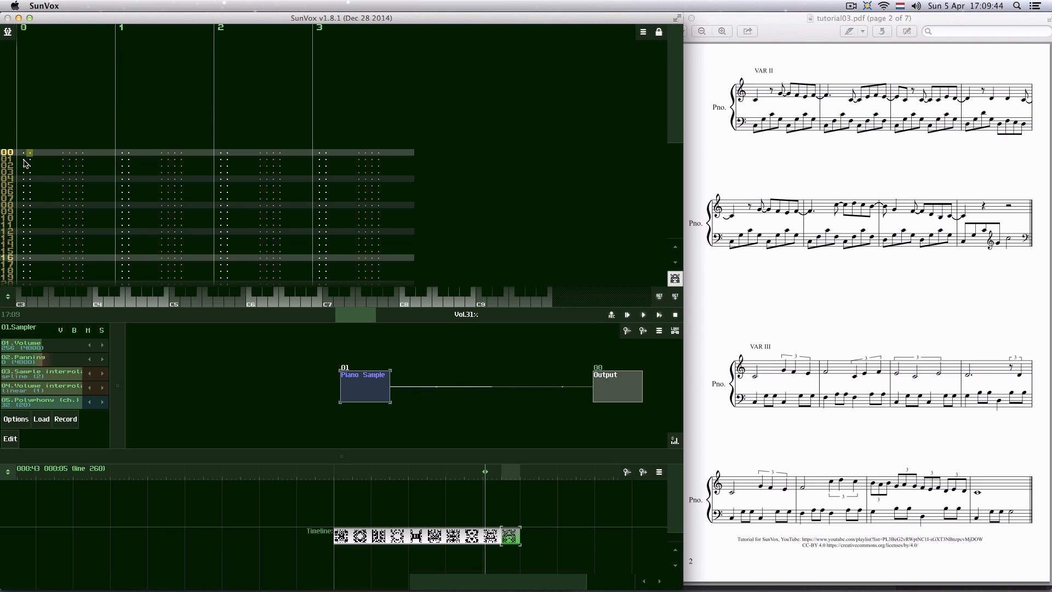
left_click(25, 163)
left_click(23, 159)
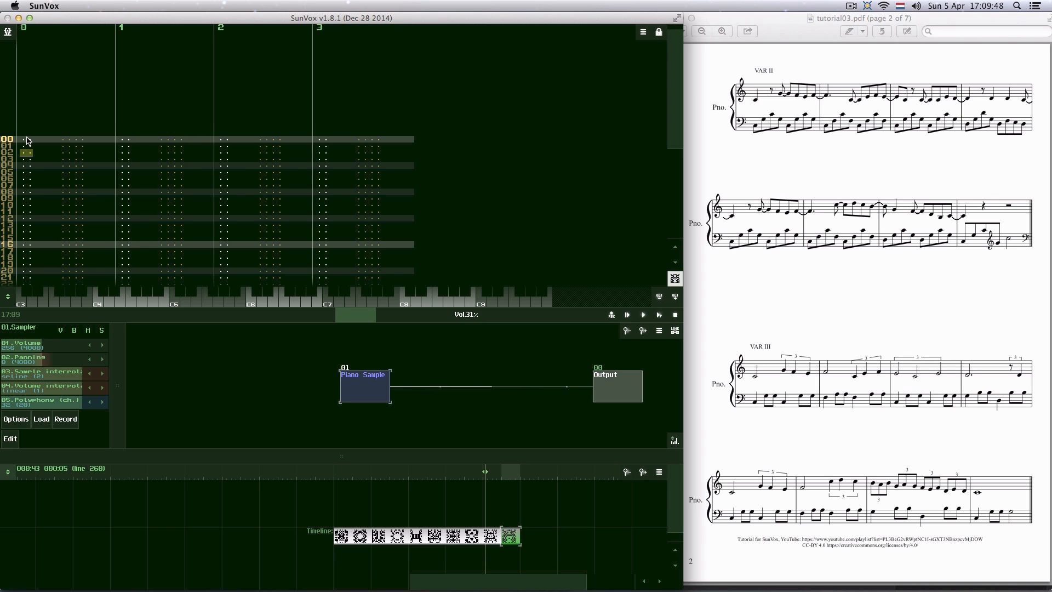
key("space")
key("z")
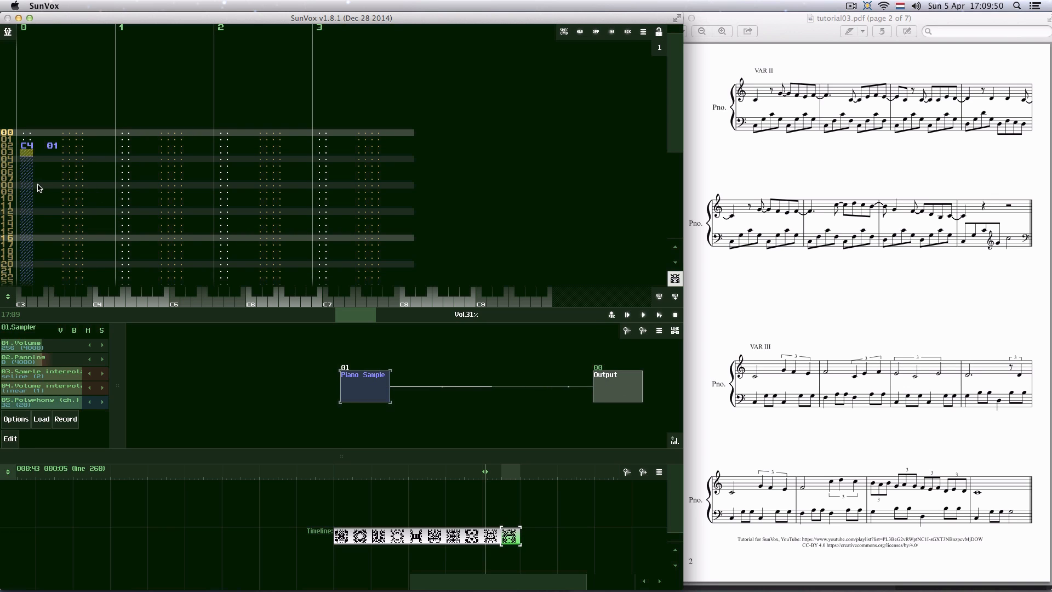
left_click(26, 160)
key("1")
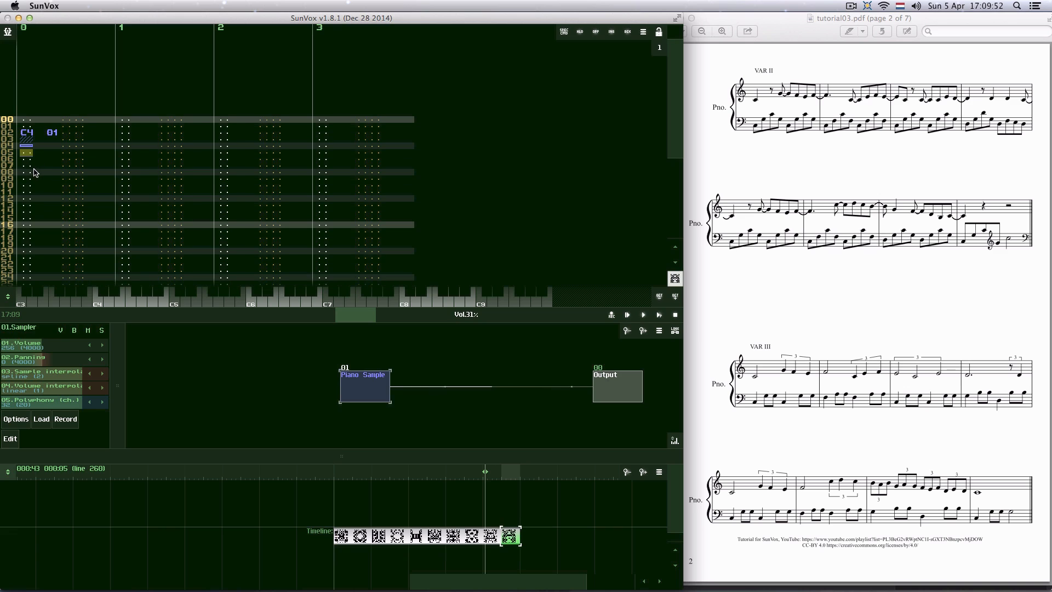
- Play back from near the end of the pattern before the second-to-last one to hear the transition into the newest pattern, and stop playback
left_click(488, 535)
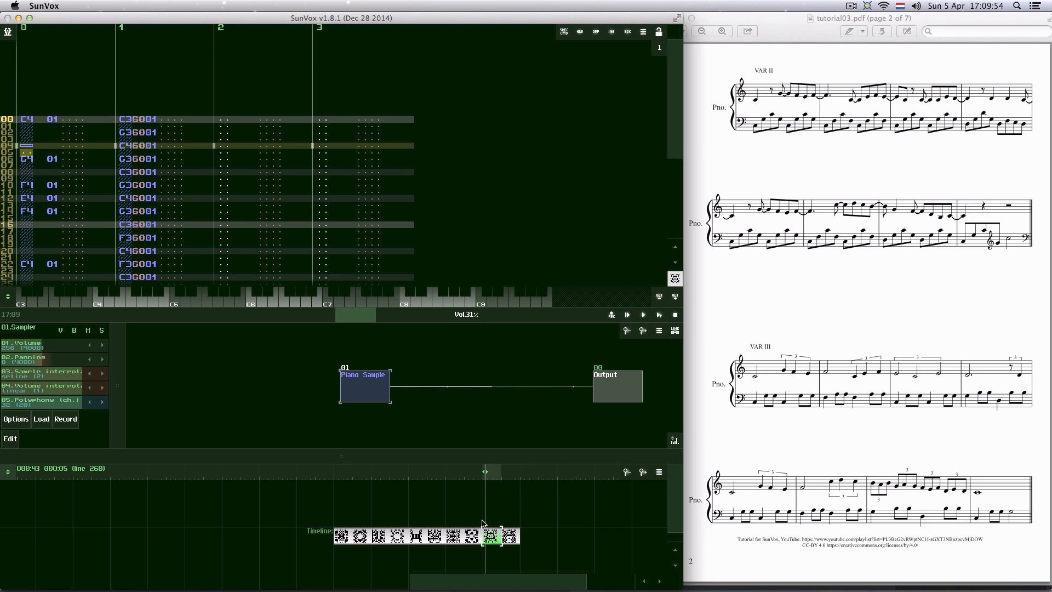
left_click(480, 475)
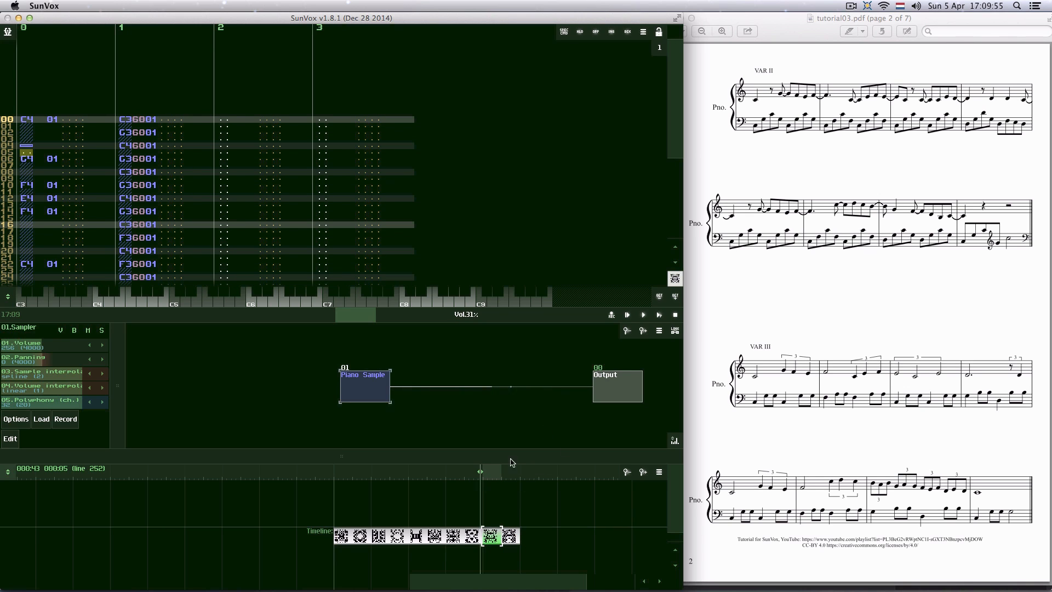
left_click(643, 316)
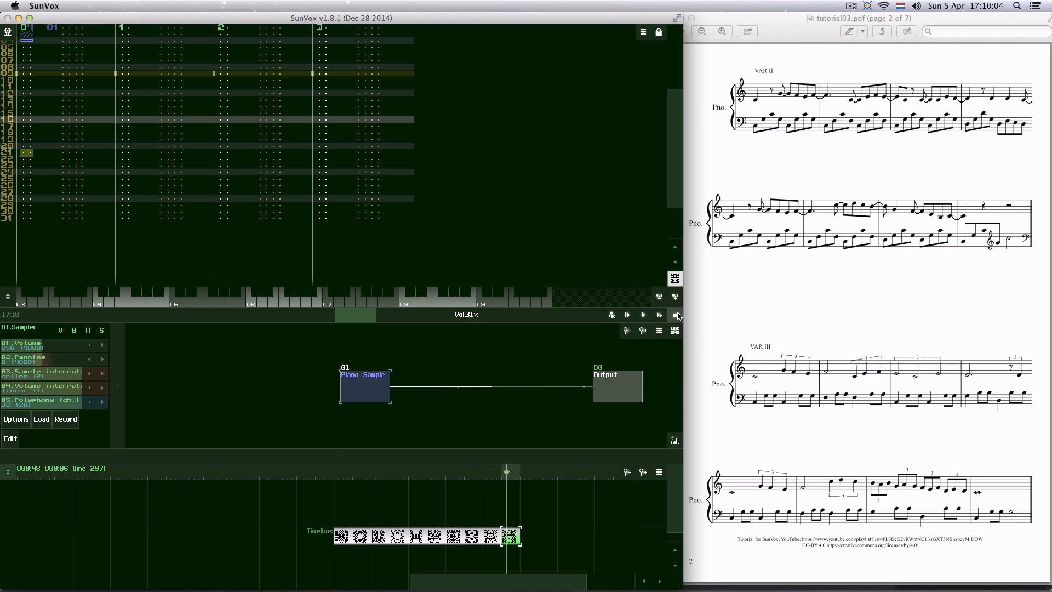
scroll(367, 152, "up", 2)
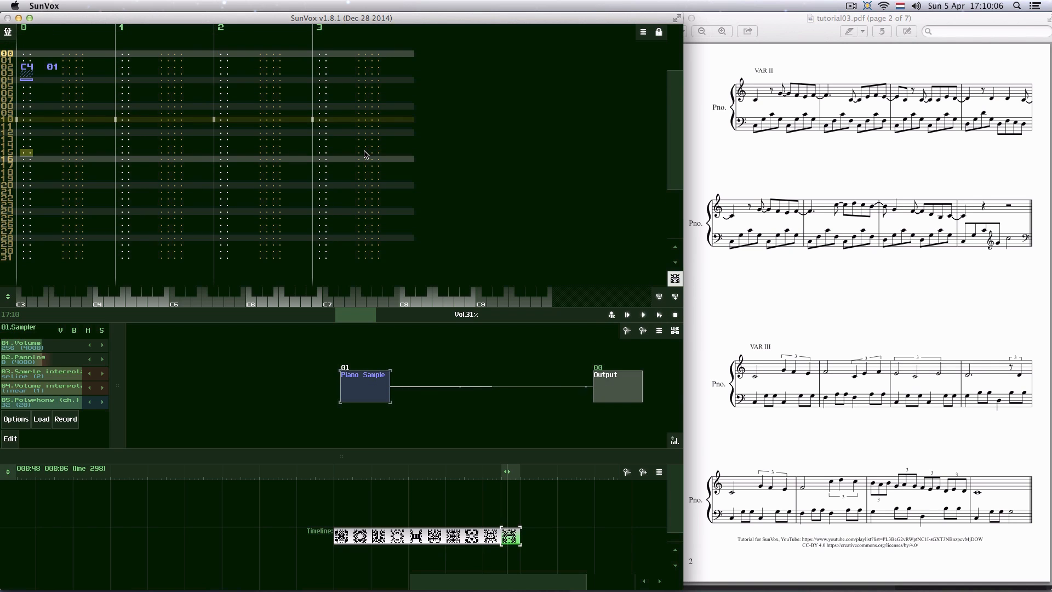
- Compare the second-to-last pattern with the newest one and move the playback position back into the second-to-last pattern
left_click(496, 534)
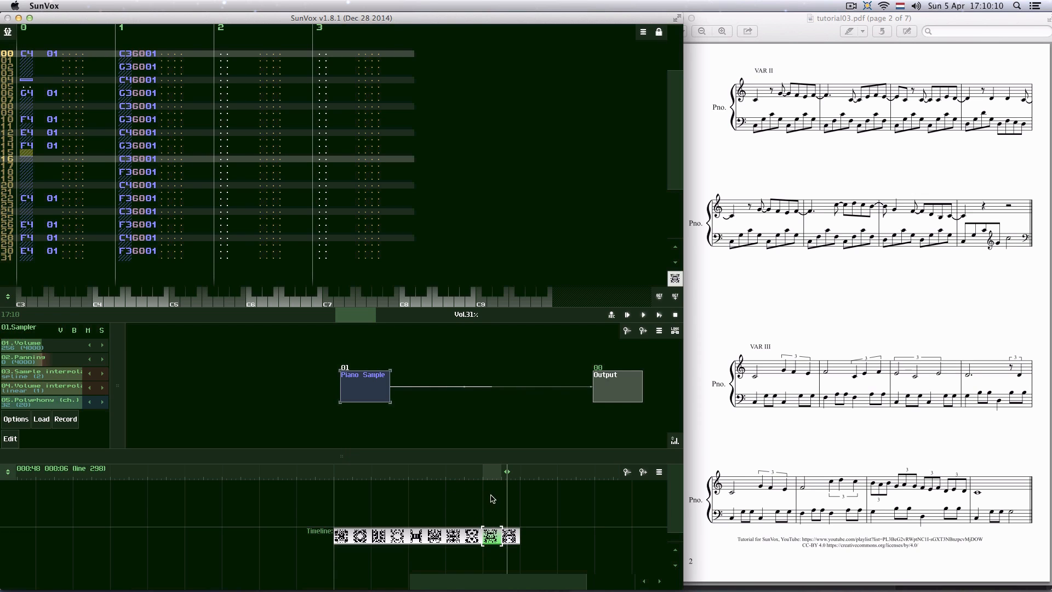
left_click(510, 536)
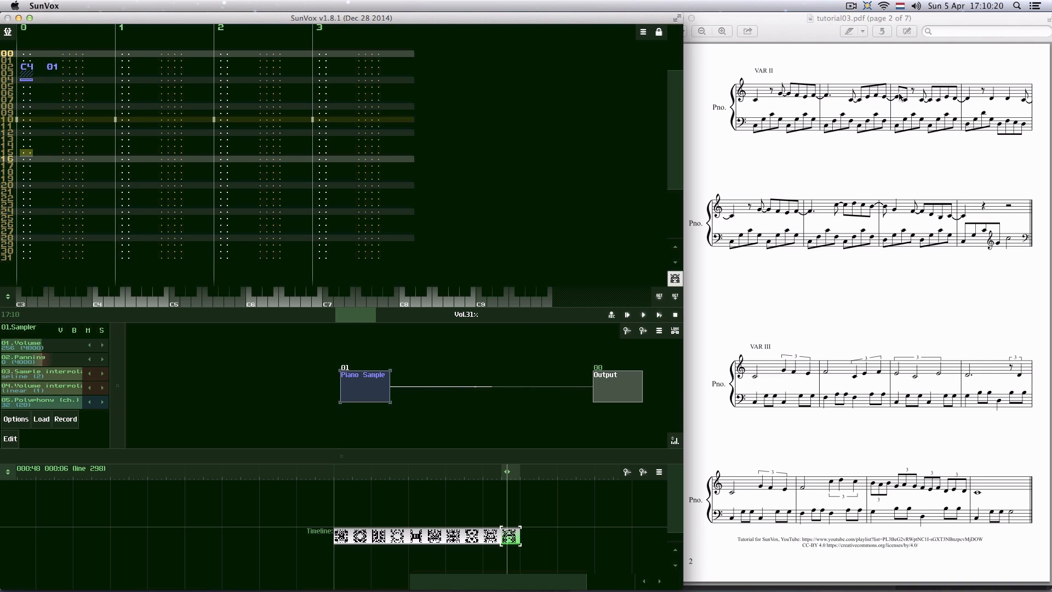
left_click(486, 474)
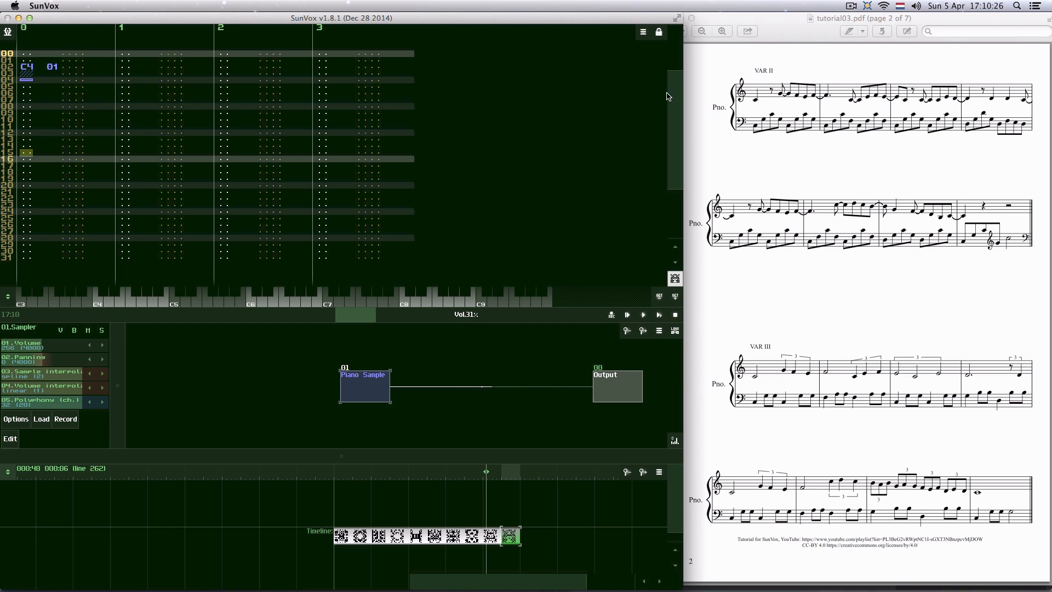
- In the last pattern's track 0, enter C4 on lines 06 and 10, E4 on line 12 and D4 on line 14
left_click(27, 94)
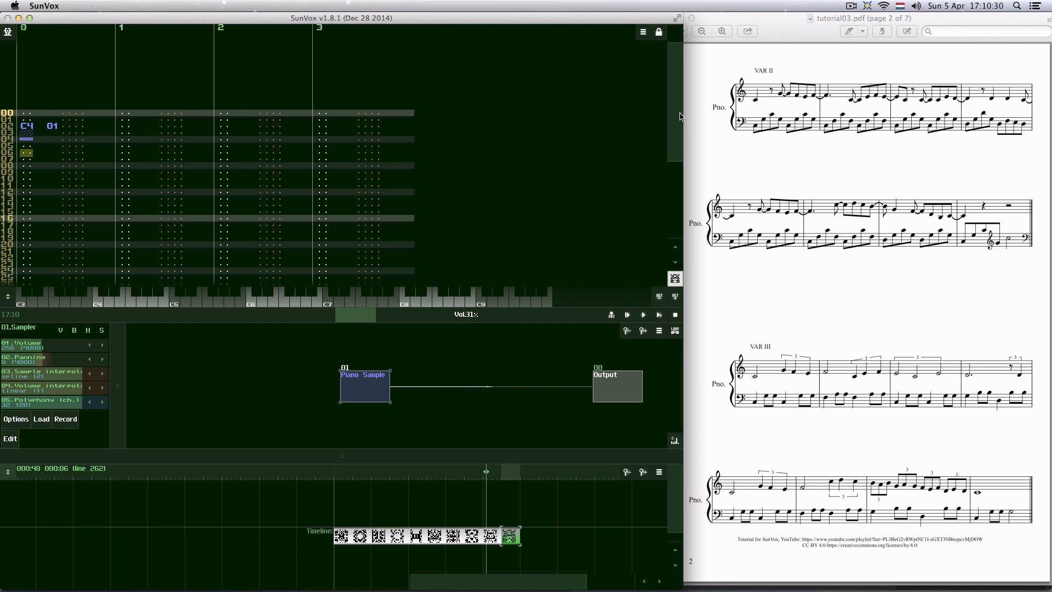
key("space")
key("q")
key("Down")
key("Down")
key("Down")
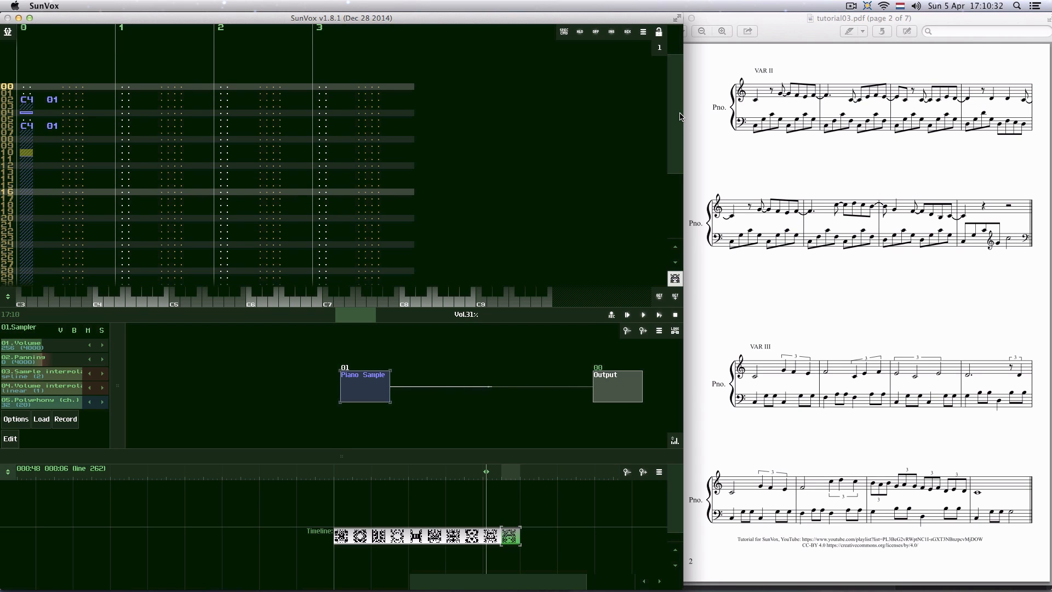
key("q")
key("e")
key("w")
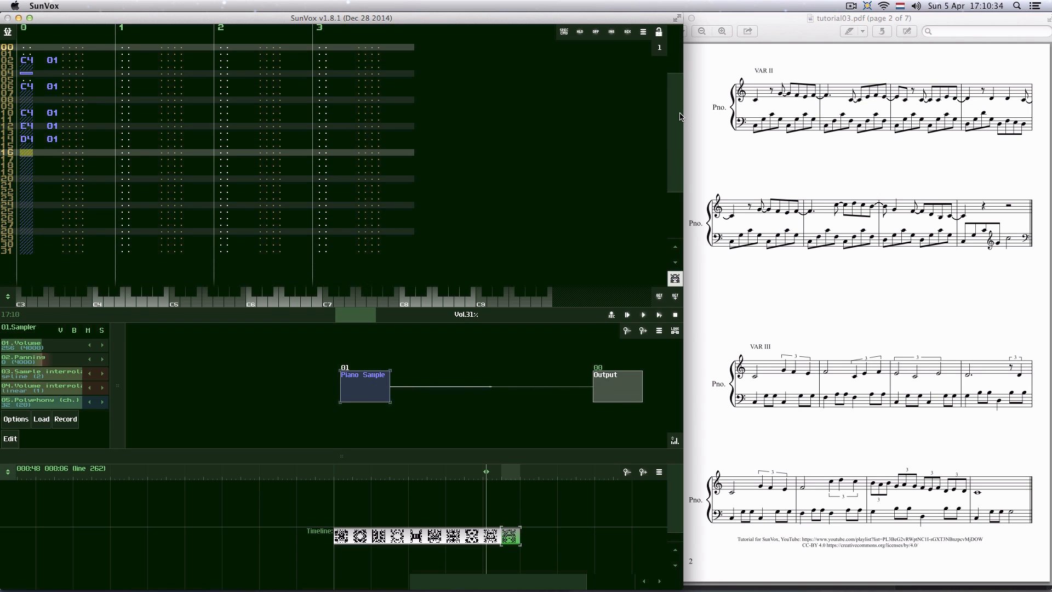
- Enter a note-off on line 20 of track 0
key("Down")
key("Down")
key("Down")
key("Down")
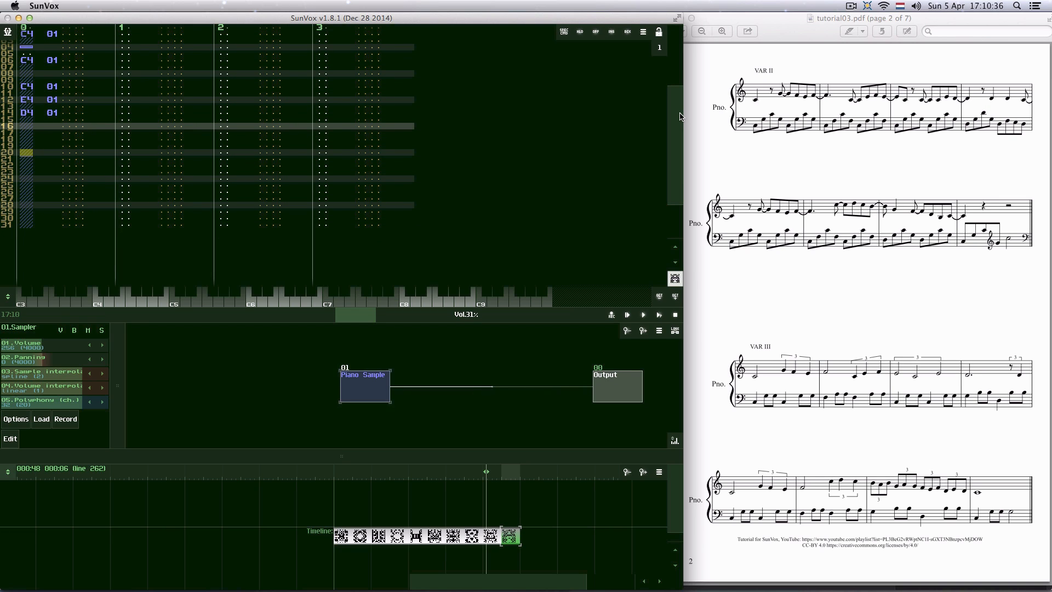
key("1")
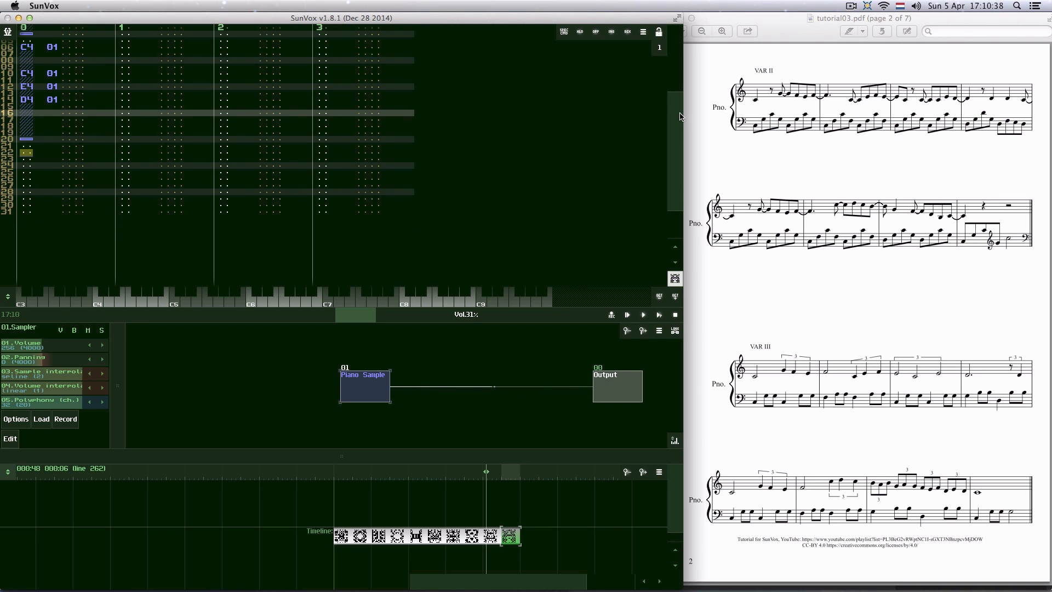
- Complete the melody in track 0 with D4 on lines 22 and 26 and C4 on line 30
key("w")
key("Down")
key("Down")
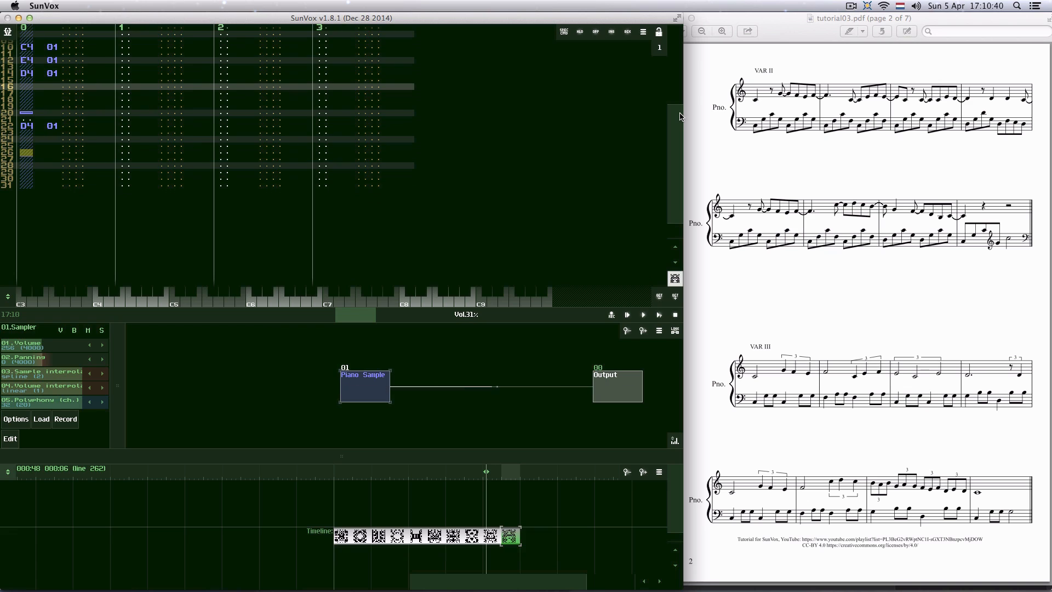
key("w")
key("Down")
key("Down")
key("Down")
key("Down")
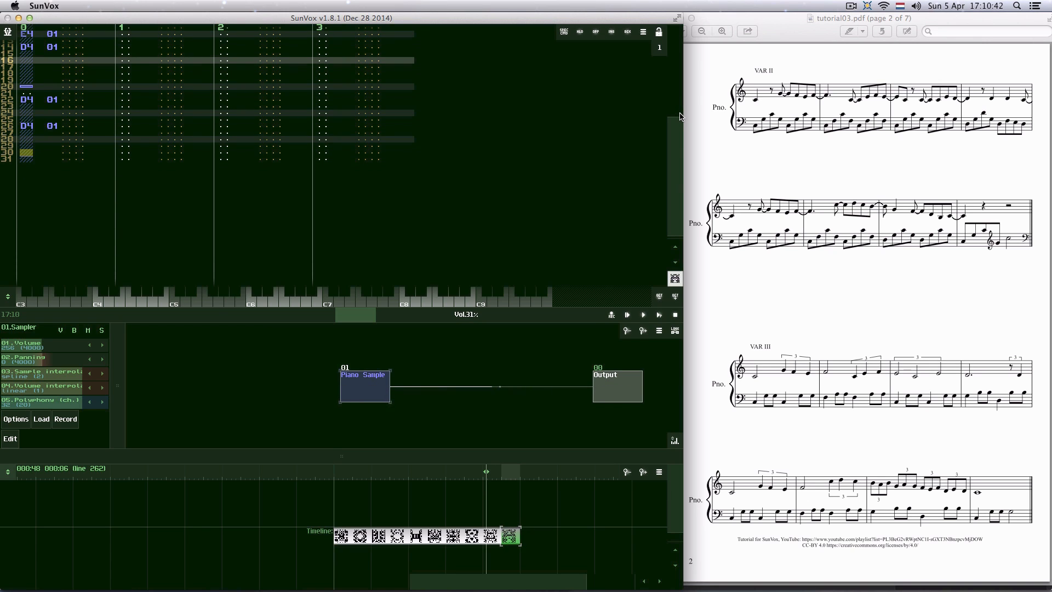
- In track 1, enter C3, G3, C4 and G3 on lines 00, 02, 04 and 06, and the same notes on lines 08, 10, 12 and 14
key("Tab")
key("z")
key("z")
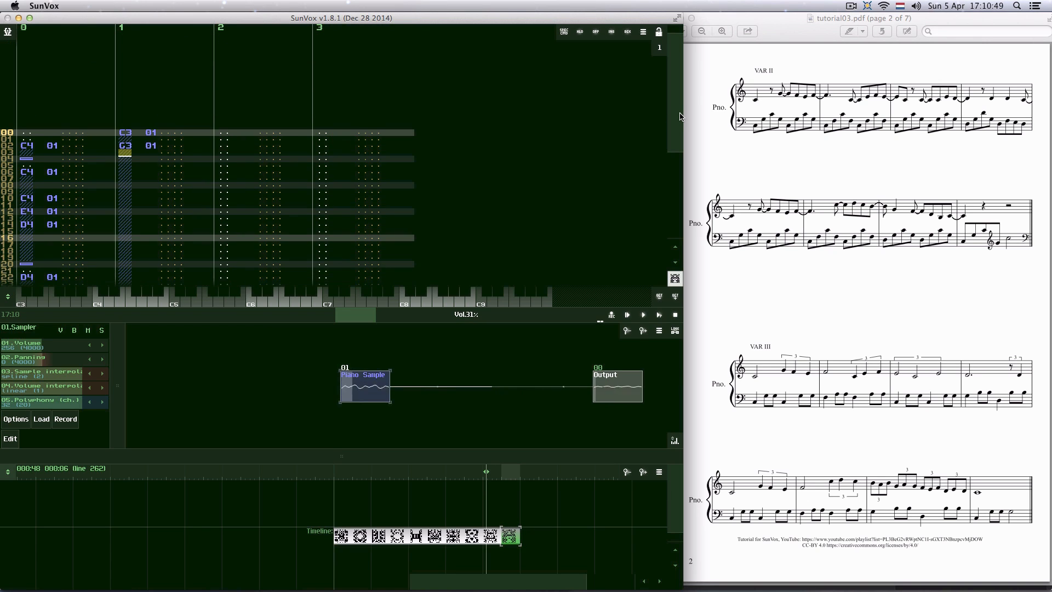
key("q")
key("z")
key("z")
key("z")
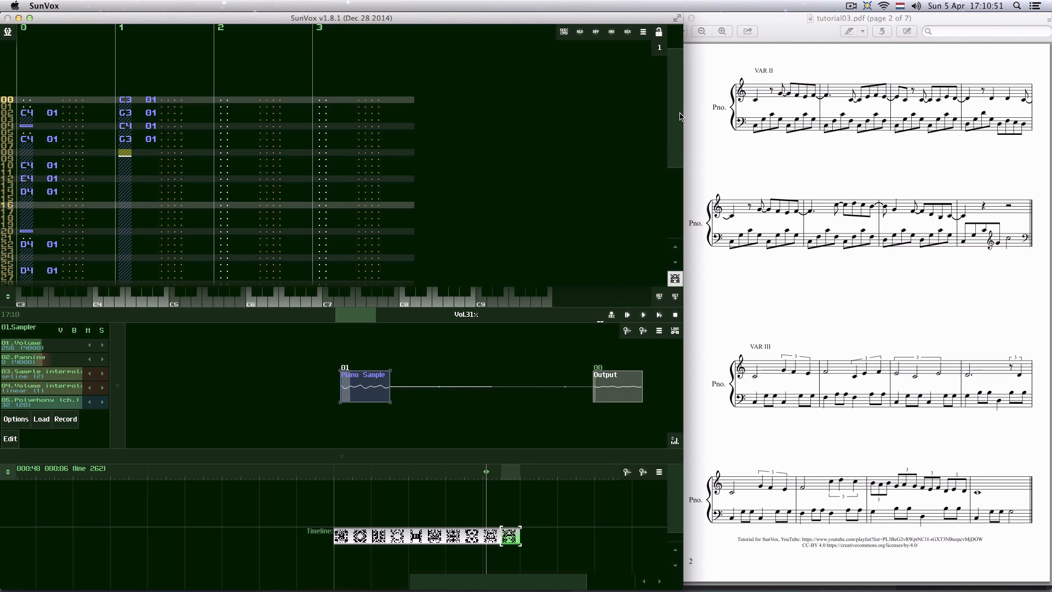
key("q")
key("b")
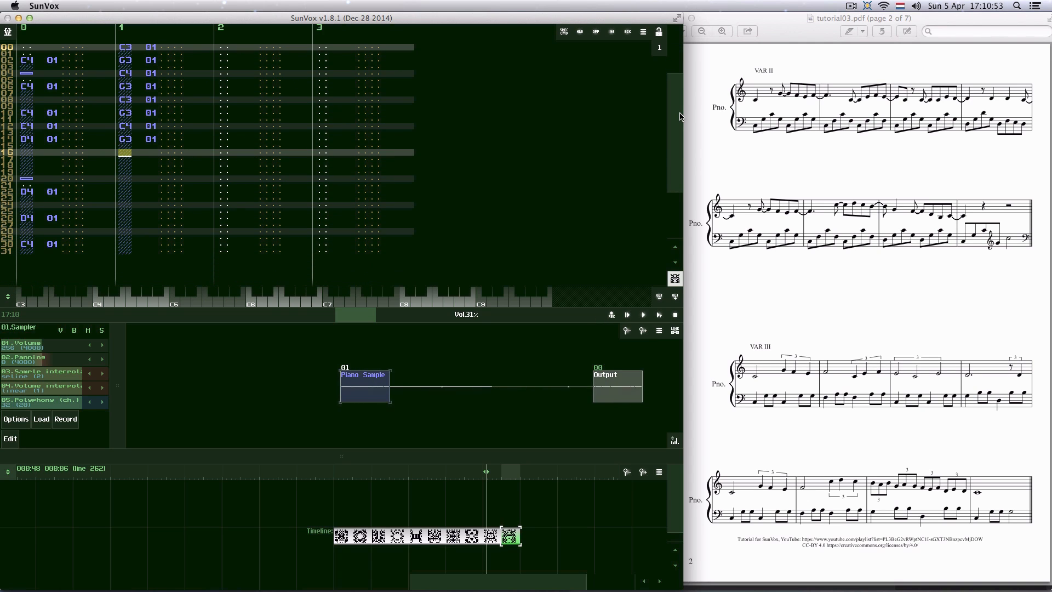
- Complete track 1's even lines from 16 to 30 with D3, G3, D4, G3, D3, F3, E3 and D3
key("x")
key("b")
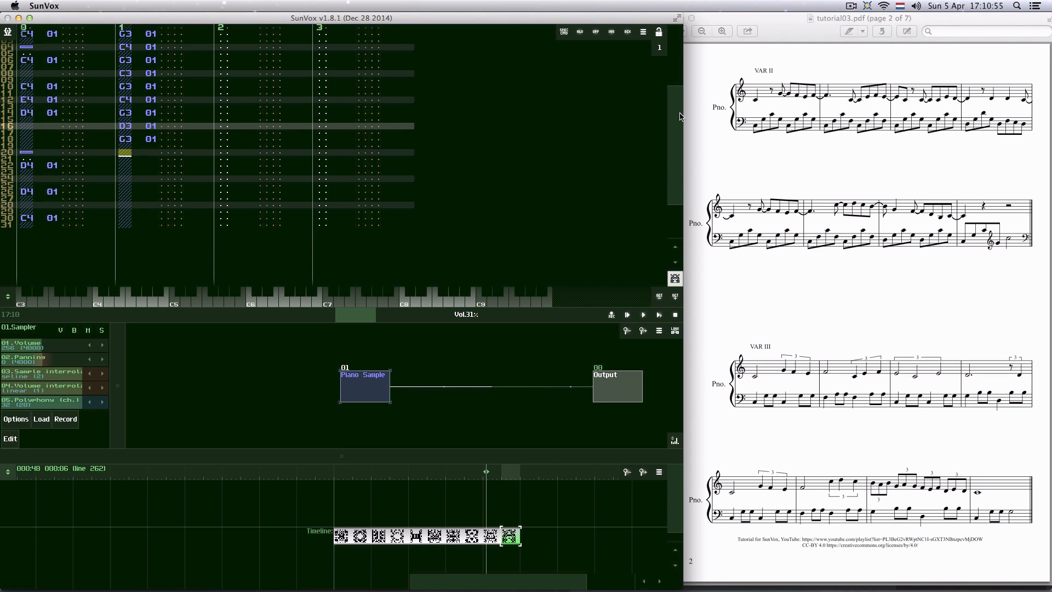
key("w")
key("b")
key("x")
key("v")
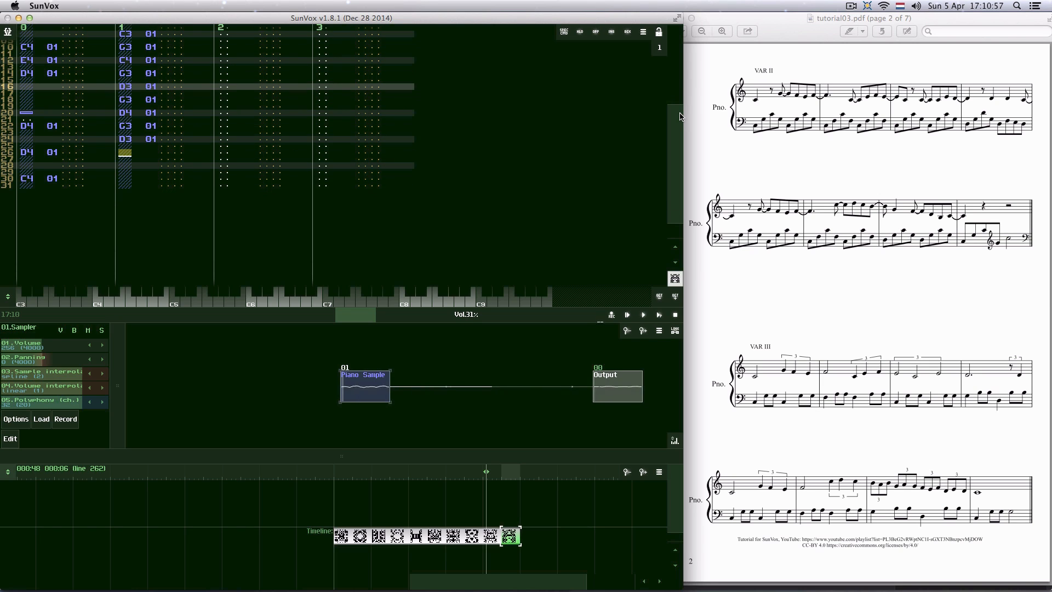
key("c")
key("x")
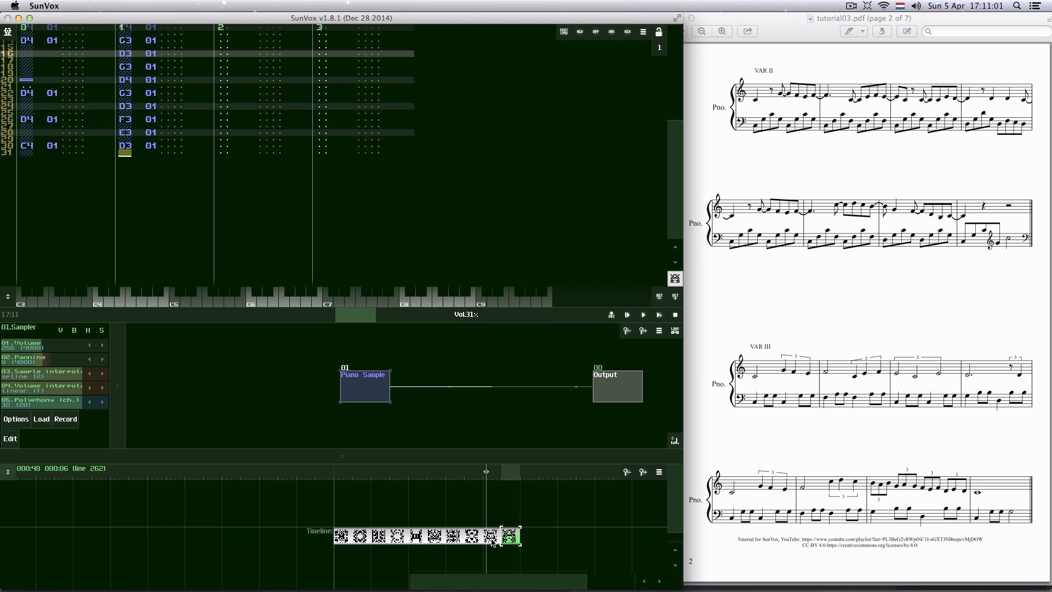
- Set the playback position to the start of the second-to-last pattern and check the velocity of its bass notes
left_click(483, 477)
left_click(491, 537)
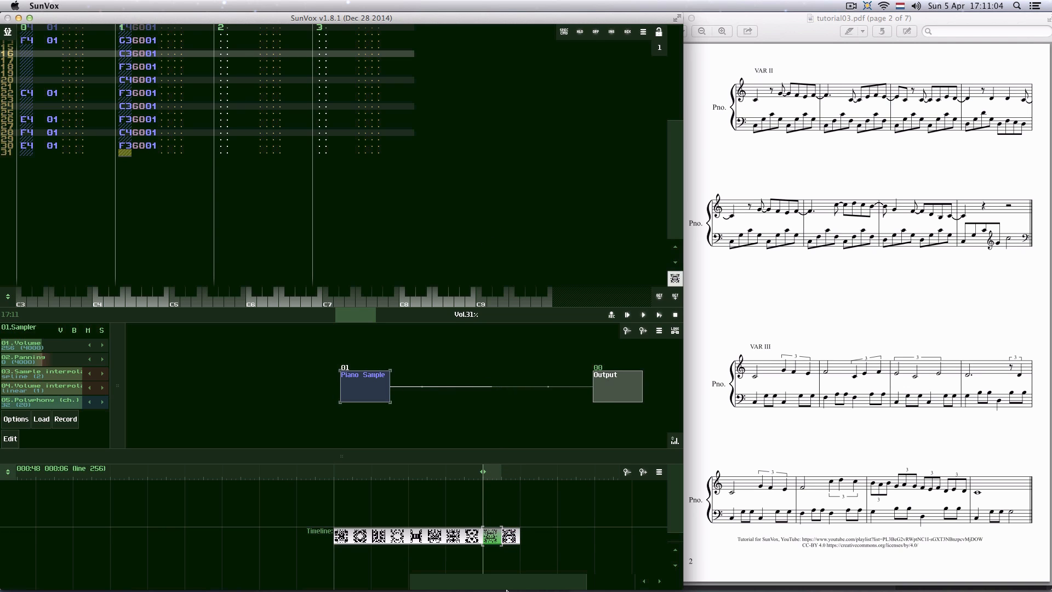
left_click(509, 539)
- Set the velocity of every bass note in the last pattern's track 1 to 60
key("Right")
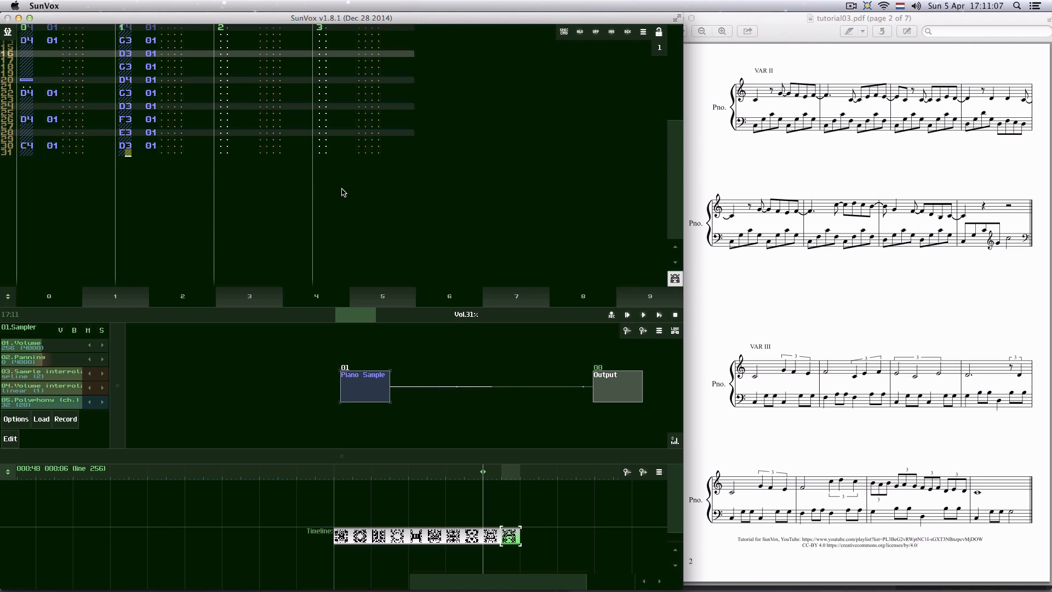
key("Up")
key("Home")
type("6")
key("Down")
key("6")
key("Down")
key("6")
key("Down")
key("6")
key("Down")
key("6")
key("Down")
key("6")
key("Down")
key("6")
key("Down")
key("6")
key("Down")
key("6")
key("Down")
key("6")
key("Down")
key("6")
key("Down")
key("6")
key("Down")
key("6")
key("Down")
key("6")
key("Down")
key("6")
key("Down")
key("6")
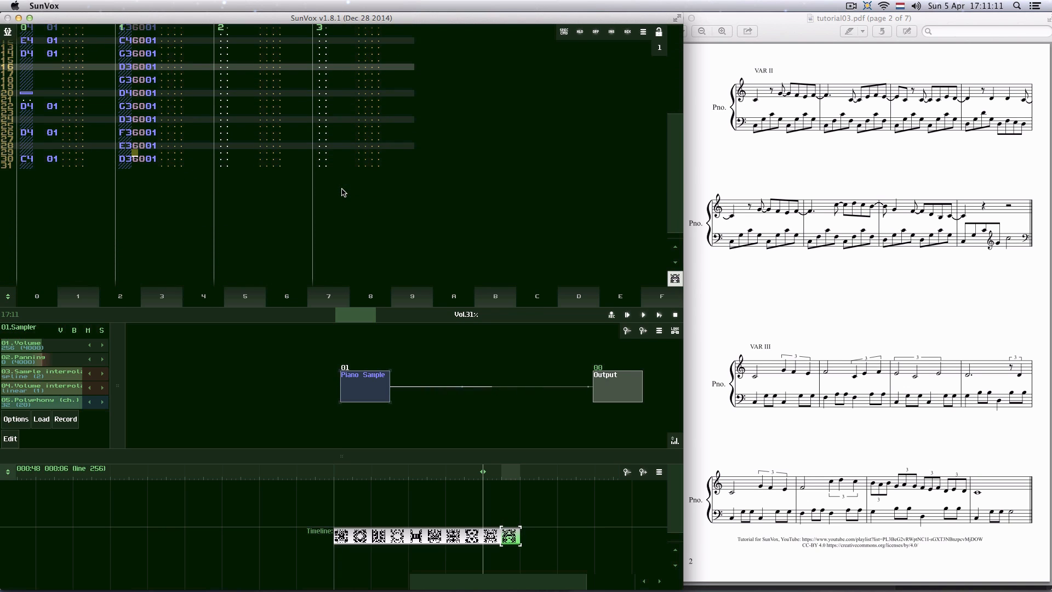
- Play back the last two patterns from the start of the second-to-last one to check the result, and stop playback
left_click(491, 536)
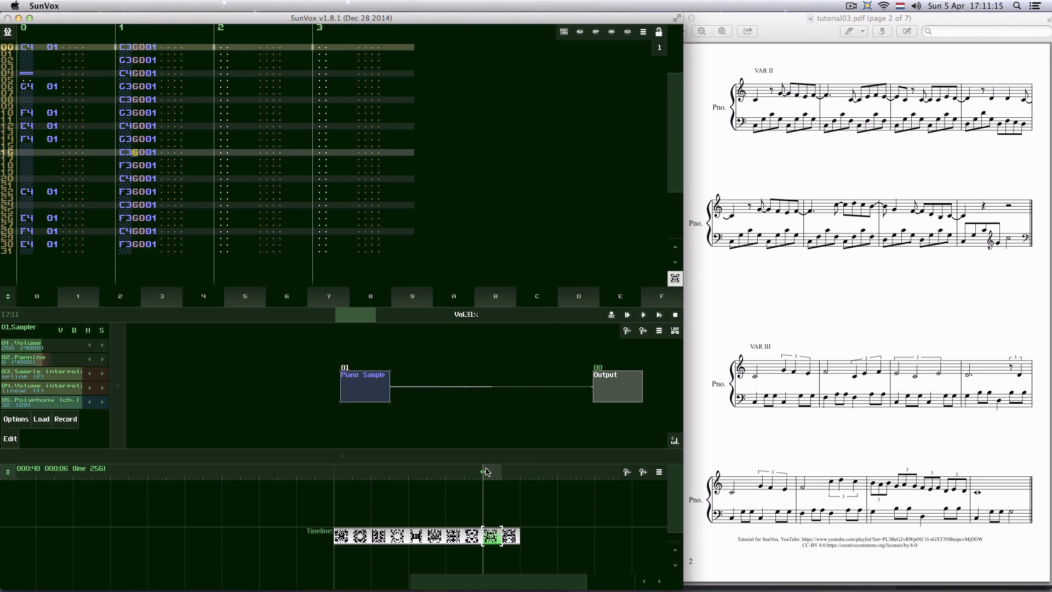
left_click(643, 316)
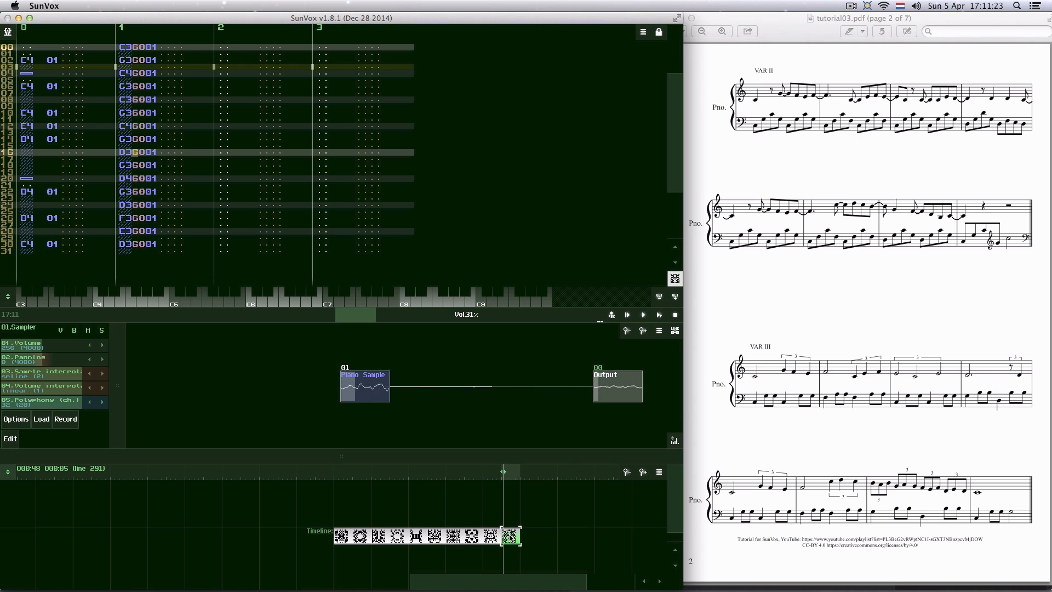
left_click(674, 318)
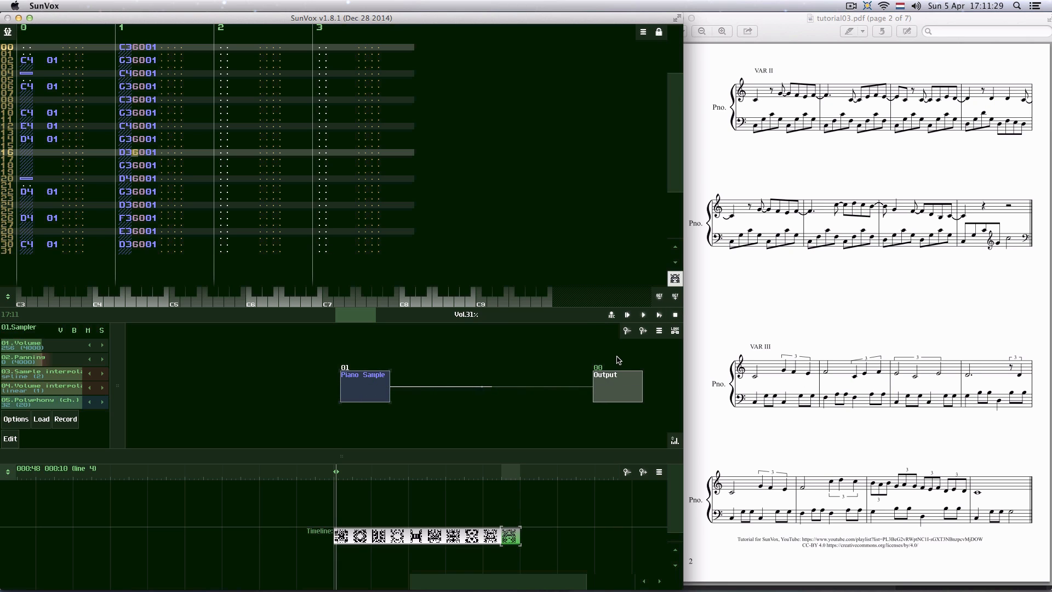
- Examine the tied notes in VAR II of the score and compare them with the end of the second-to-last pattern and the start of the last one
left_click(495, 536)
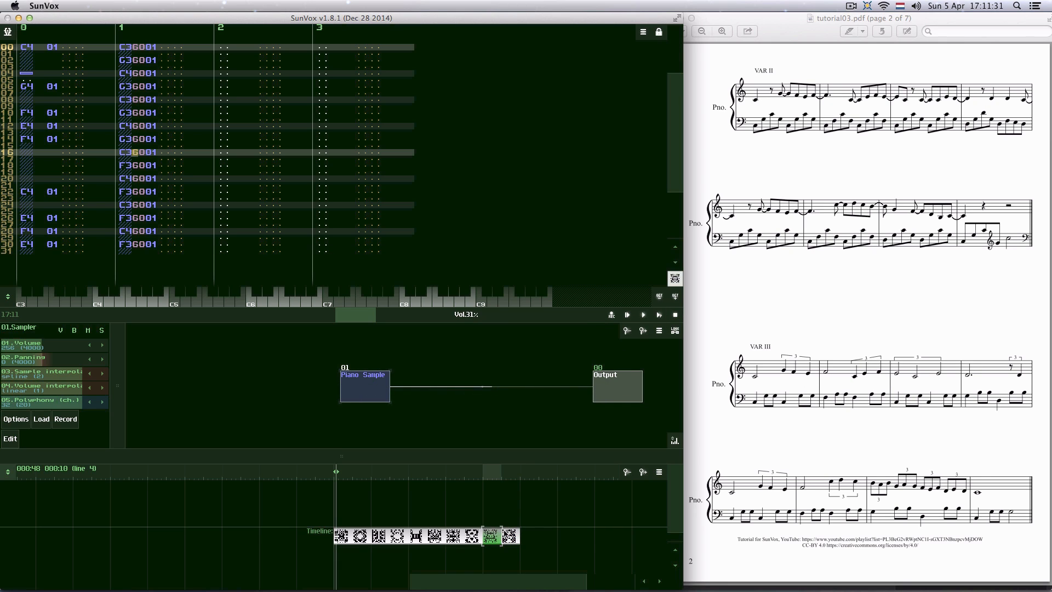
left_click(509, 533)
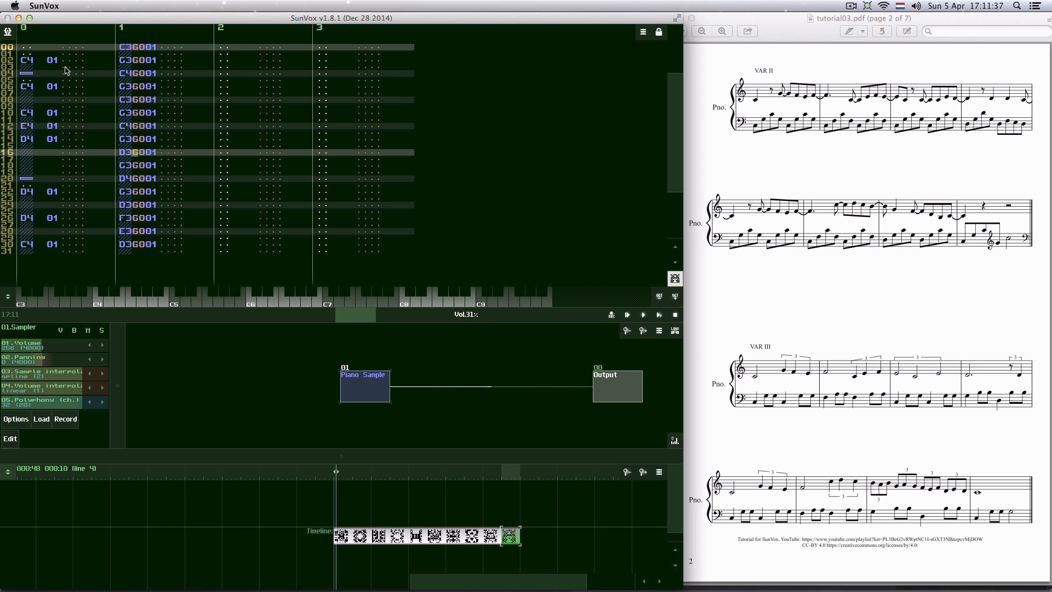
key("alt+super+8")
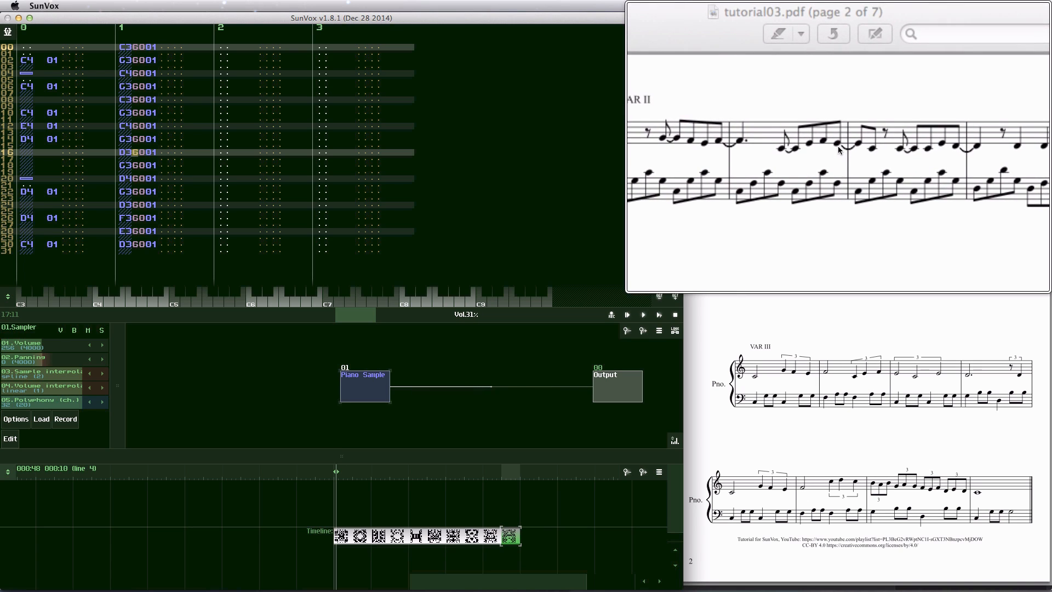
key("alt+super+8")
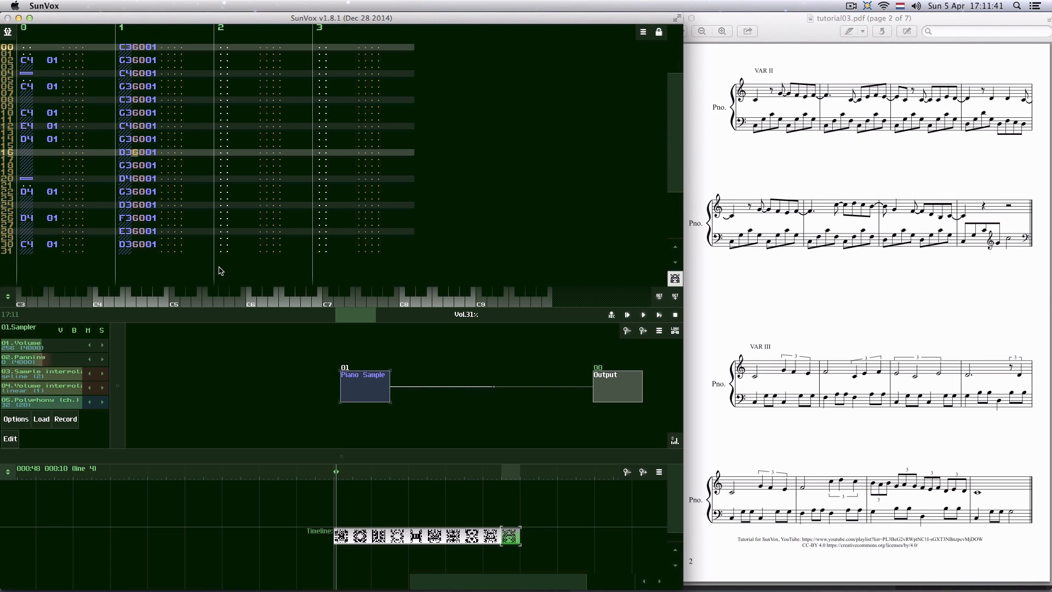
left_click(492, 535)
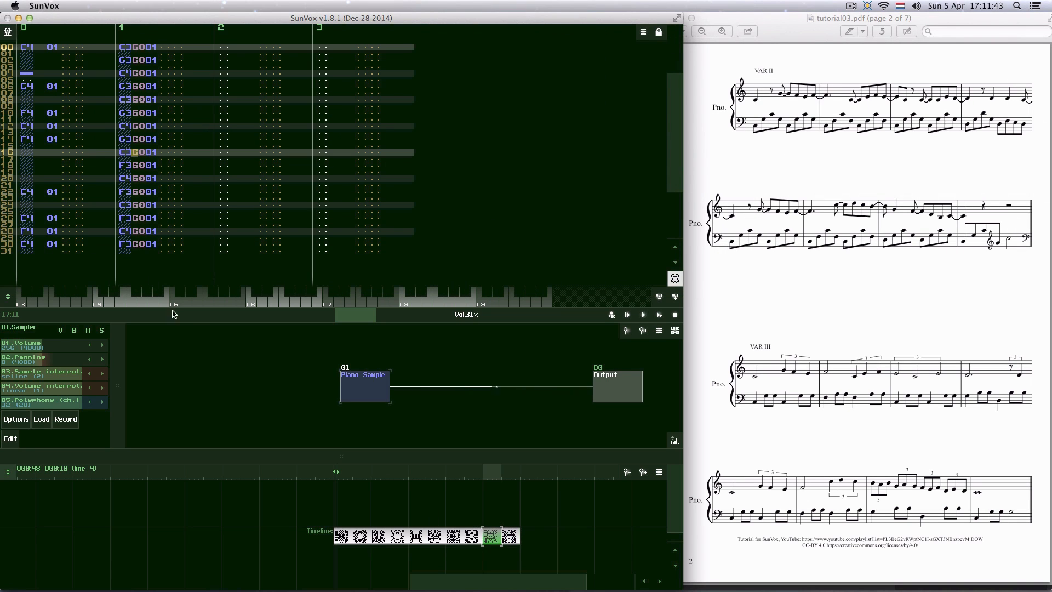
left_click(510, 536)
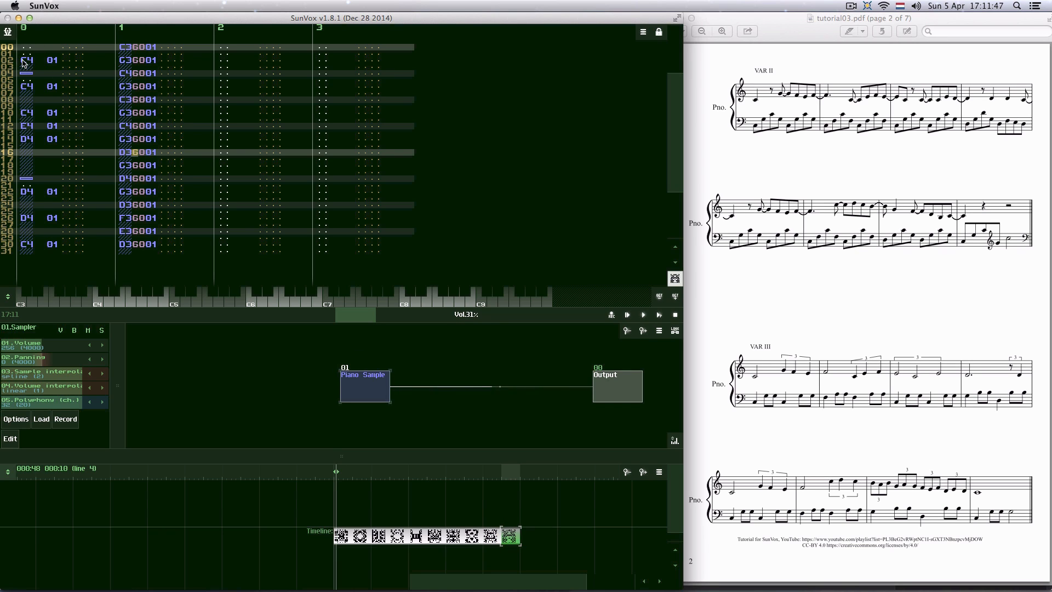
key("alt+super+8")
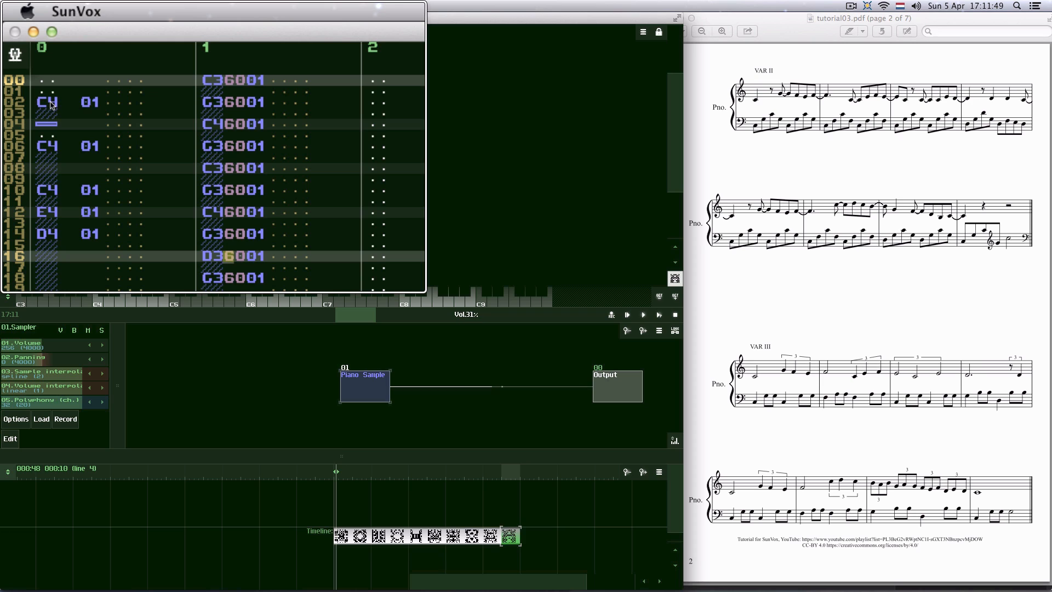
key("alt+super+8")
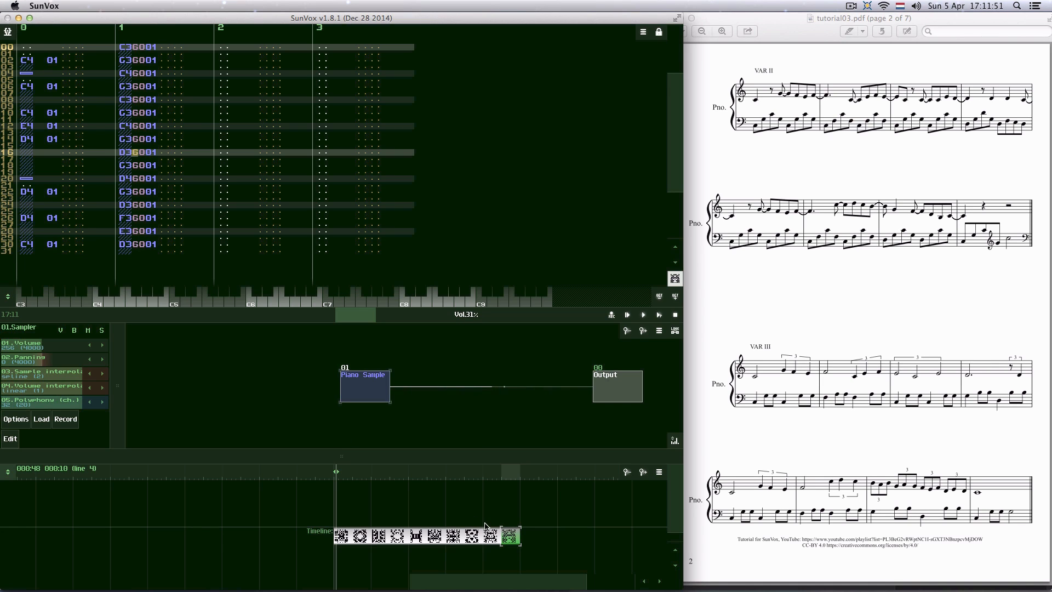
left_click(490, 538)
left_click(492, 536)
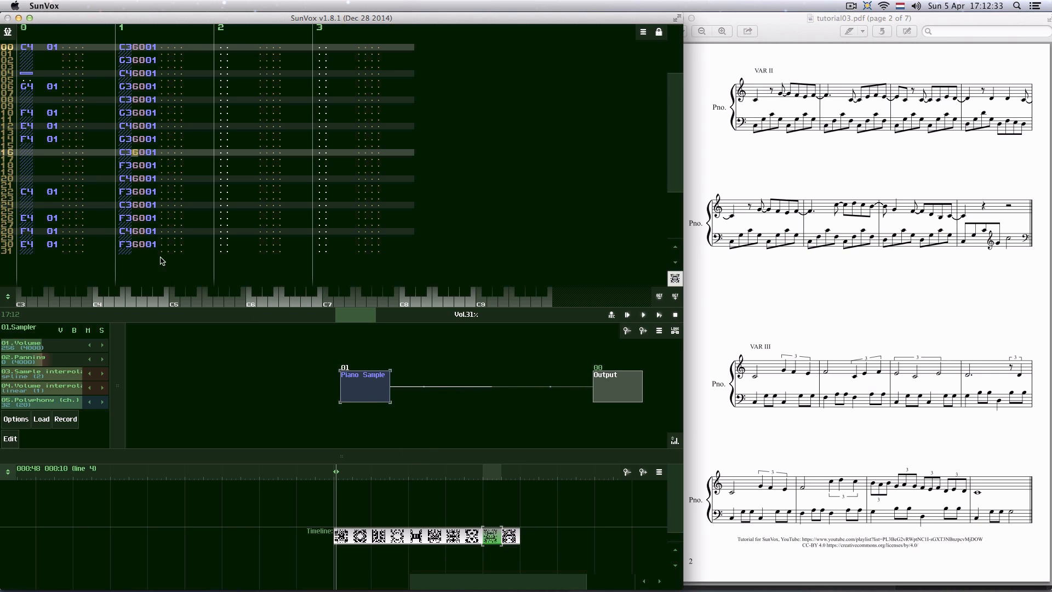
- Raise the last pattern above the timeline row and place a new empty pattern below the row at the same start position
left_click(511, 536)
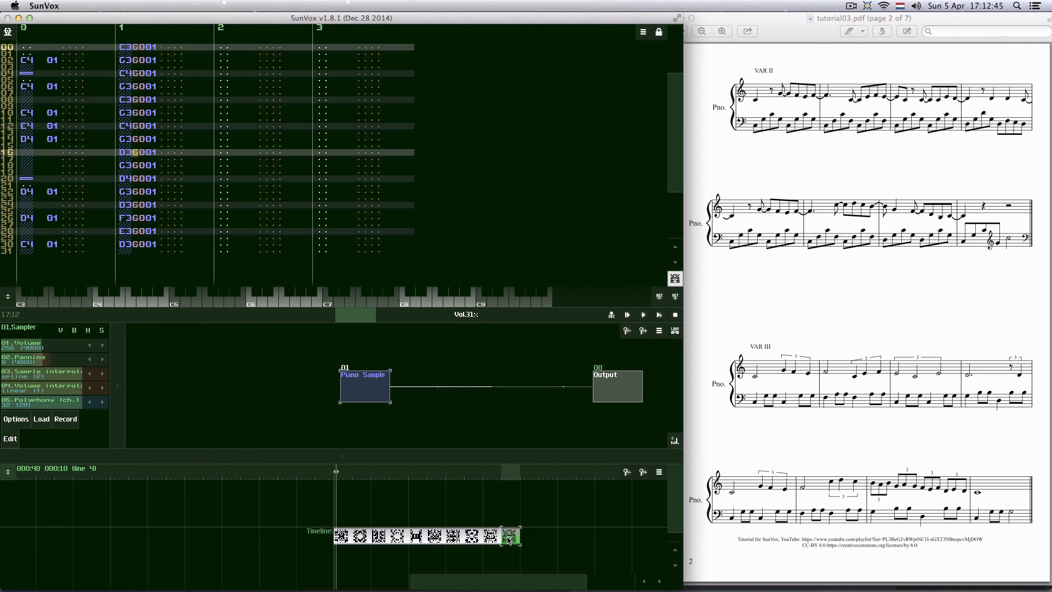
mouse_move(508, 539)
left_mouse_down()
mouse_move(520, 537)
mouse_move(508, 521)
left_mouse_up()
double_click(511, 540)
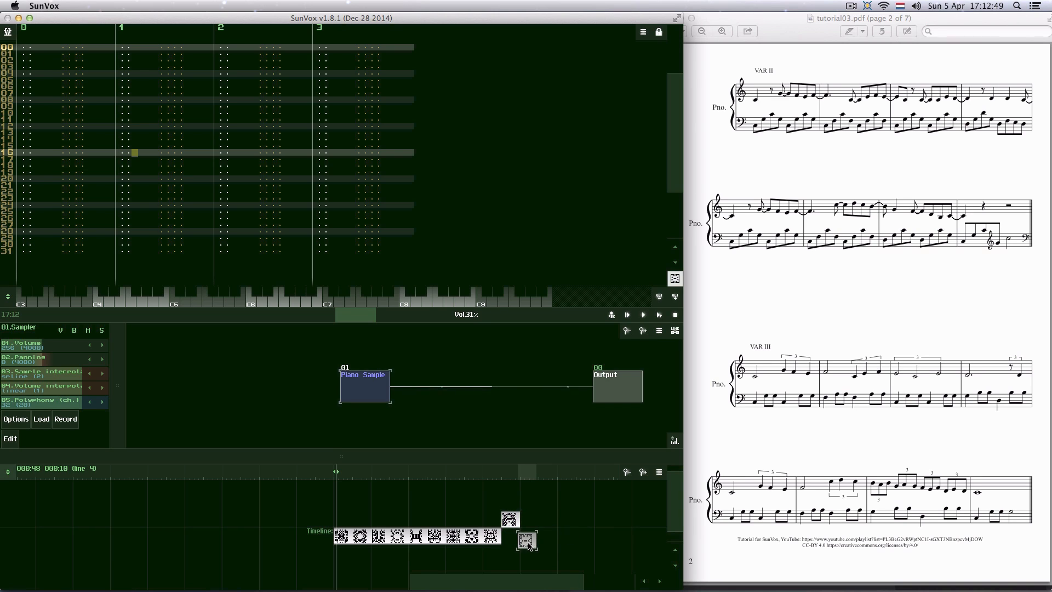
left_click_drag(512, 542, 511, 553)
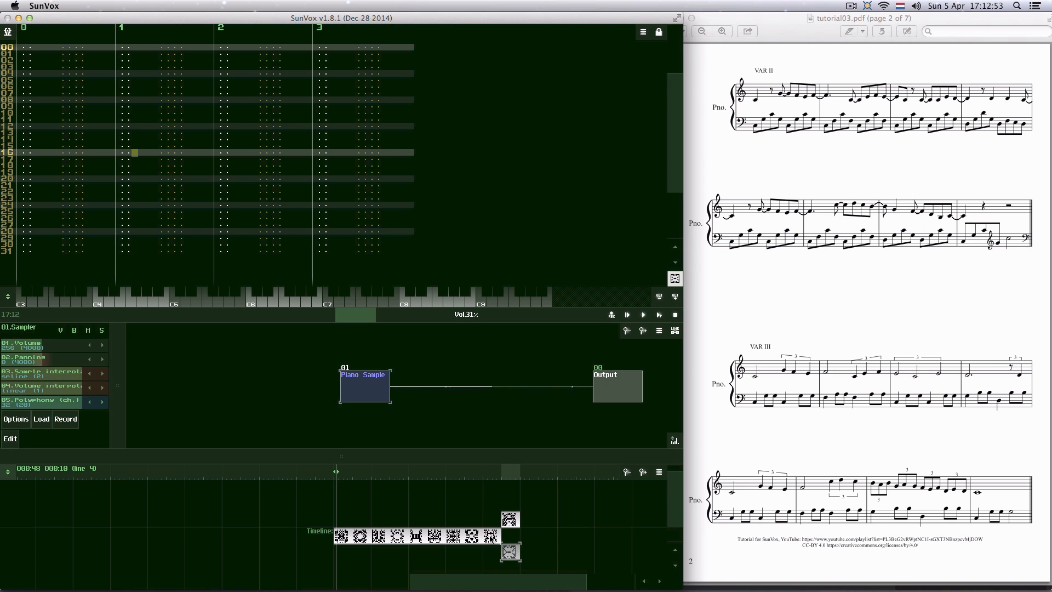
- Compare the end of the second-to-last pattern with the start of the raised pattern and the empty one below it
left_click(491, 536)
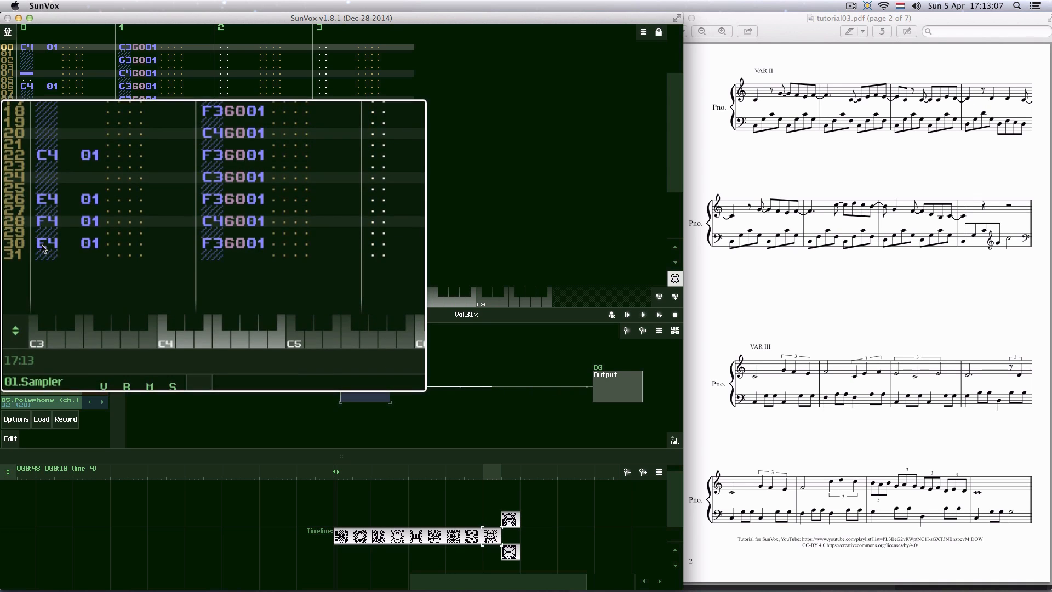
left_click(511, 518)
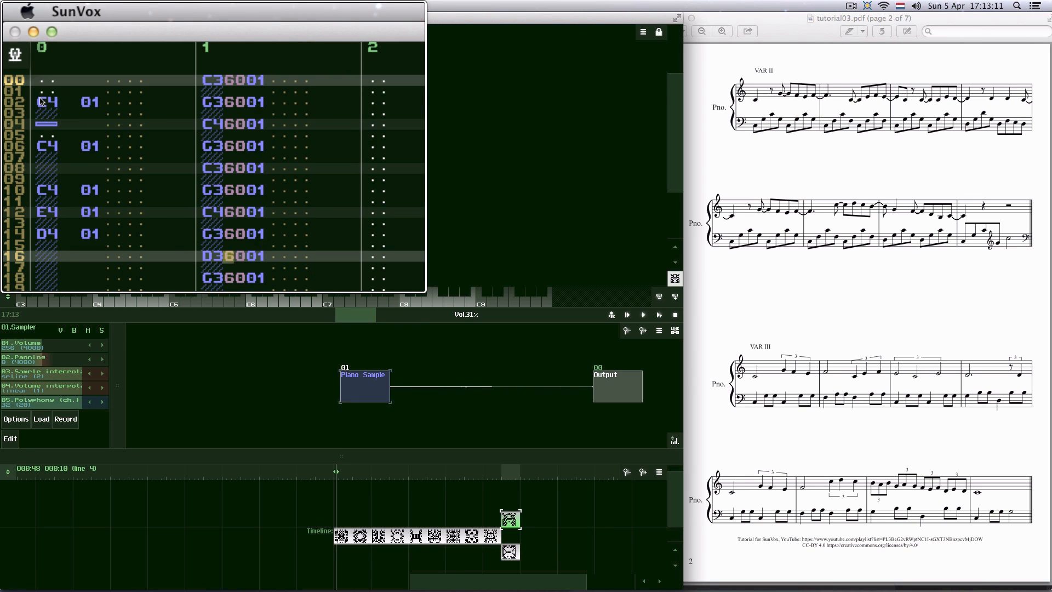
left_click(514, 555)
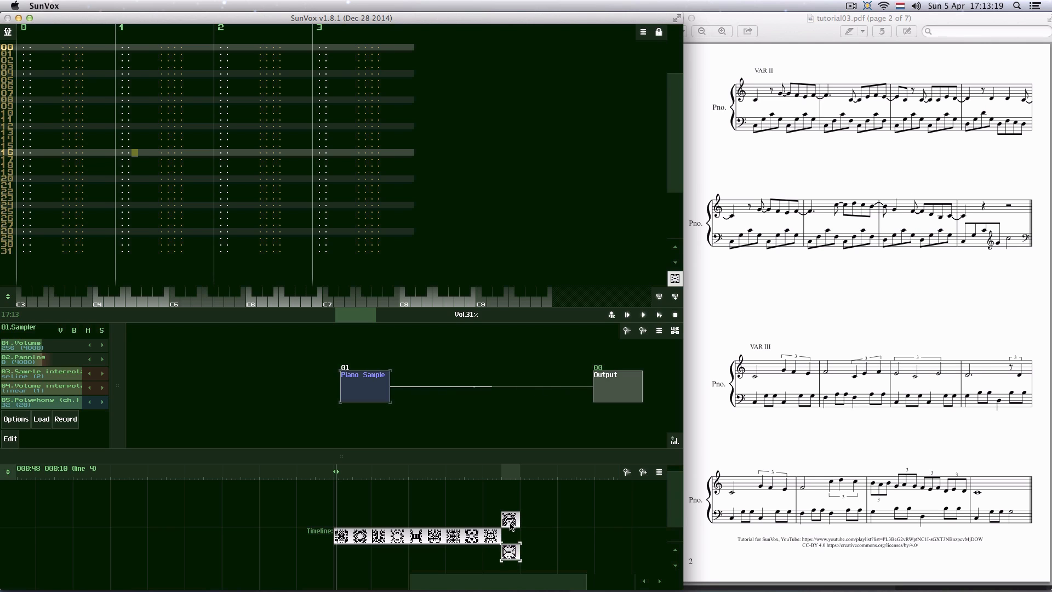
- Delete the empty pattern and move the raised pattern back to the end of the timeline row
left_click_drag(509, 519, 511, 535)
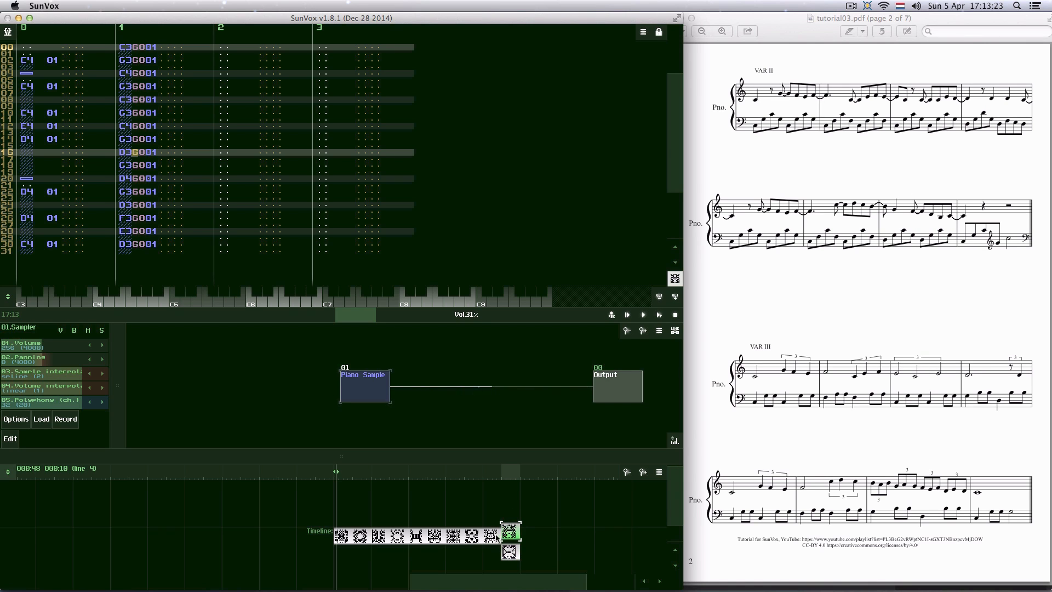
left_click_drag(512, 535, 511, 522)
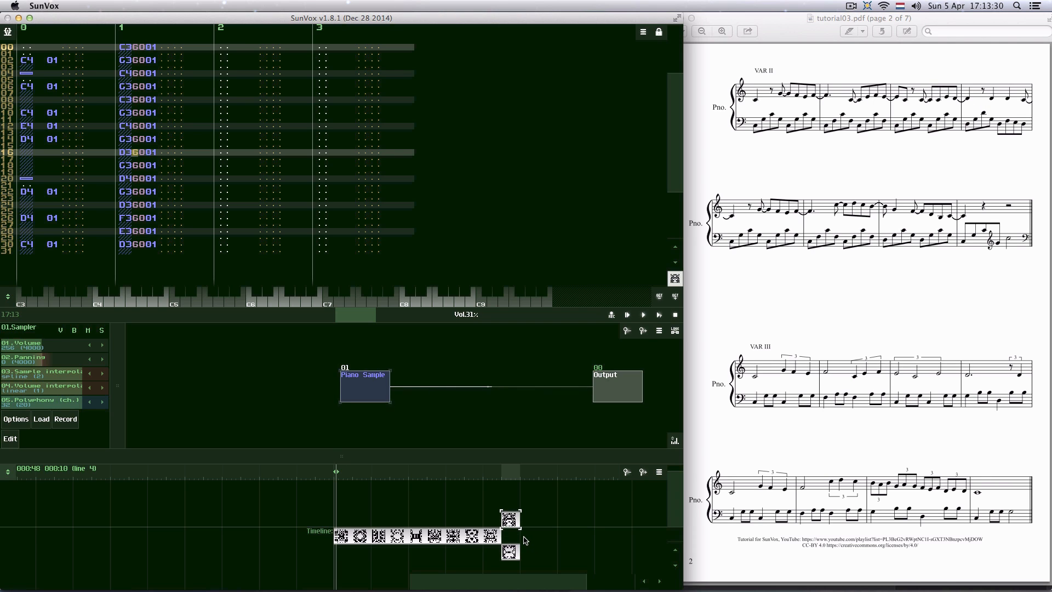
left_click(512, 555)
key("Delete")
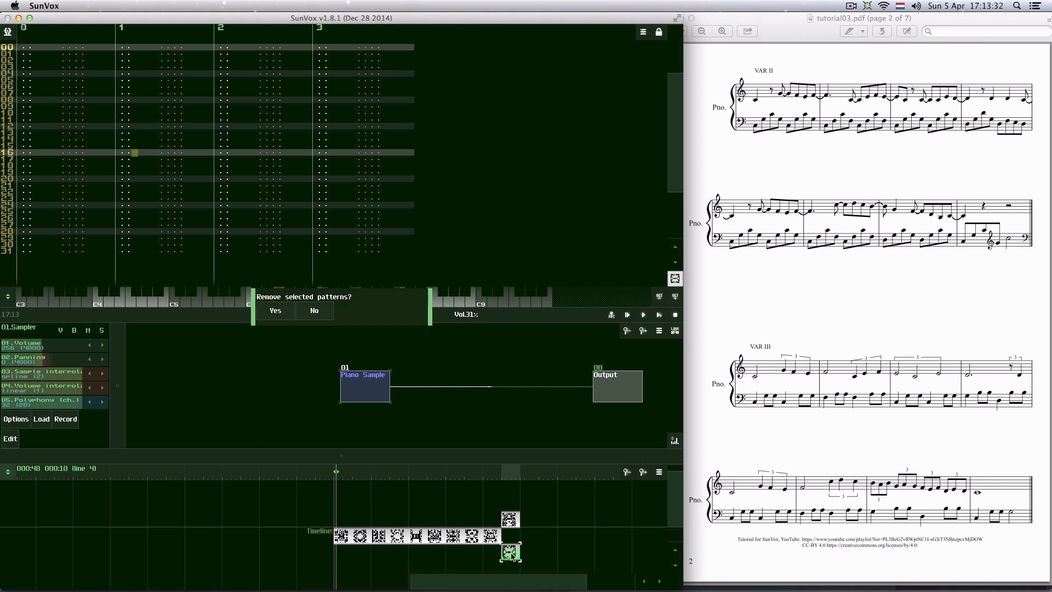
key("Return")
left_click_drag(510, 519, 513, 534)
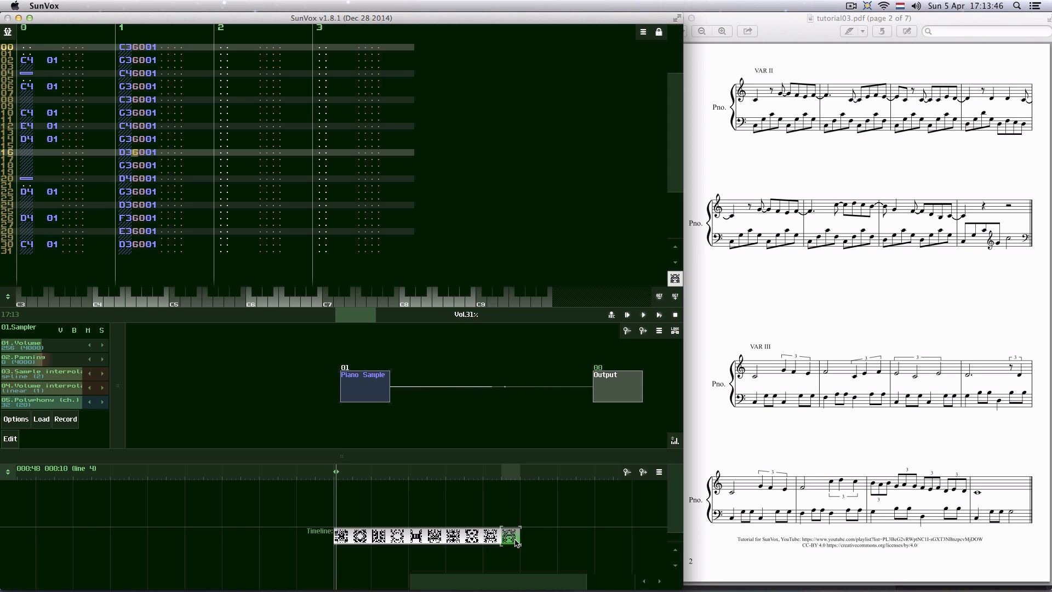
- Switch between the last two patterns and check how the melody runs from the final lines of one into the other
left_click(498, 541)
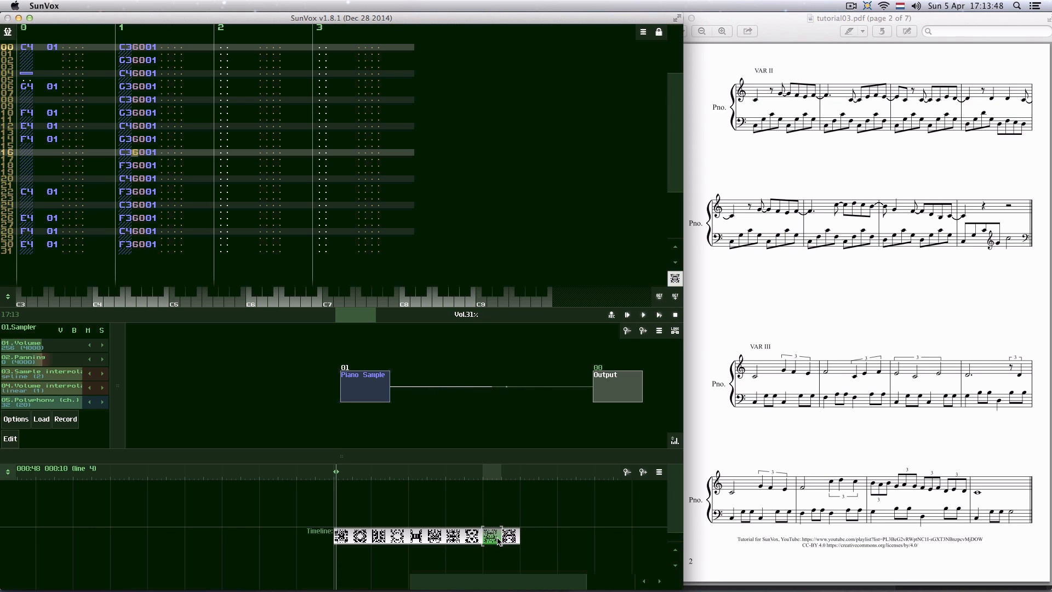
left_click(514, 540)
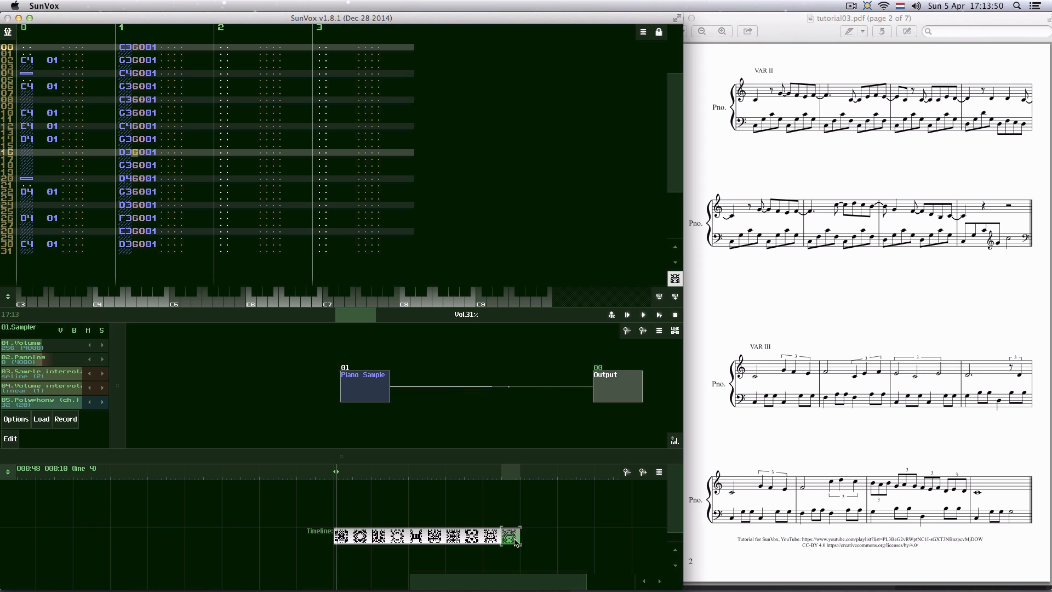
left_click(491, 539)
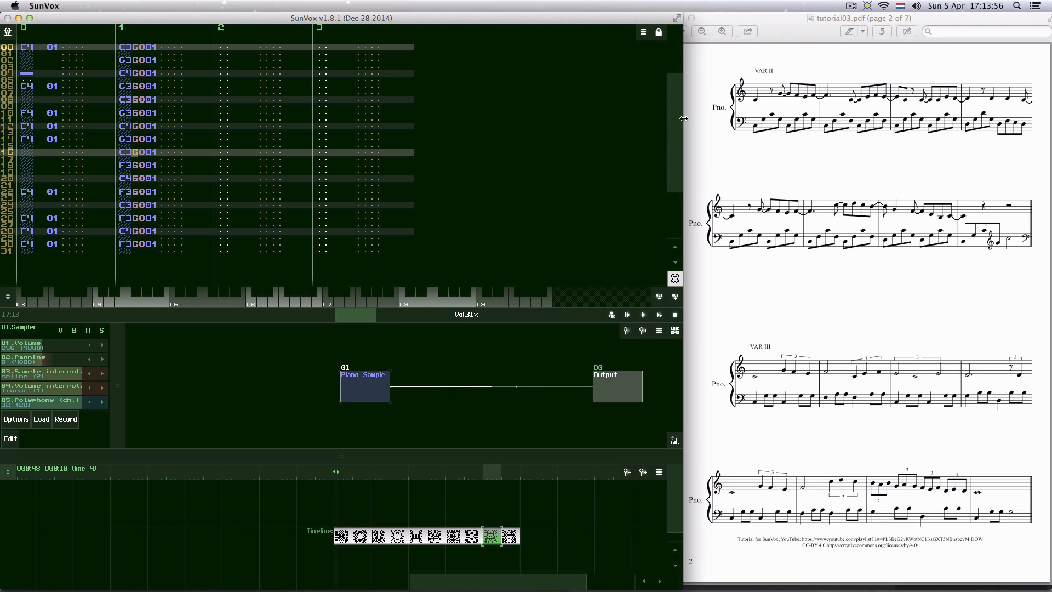
left_click_drag(676, 115, 675, 118)
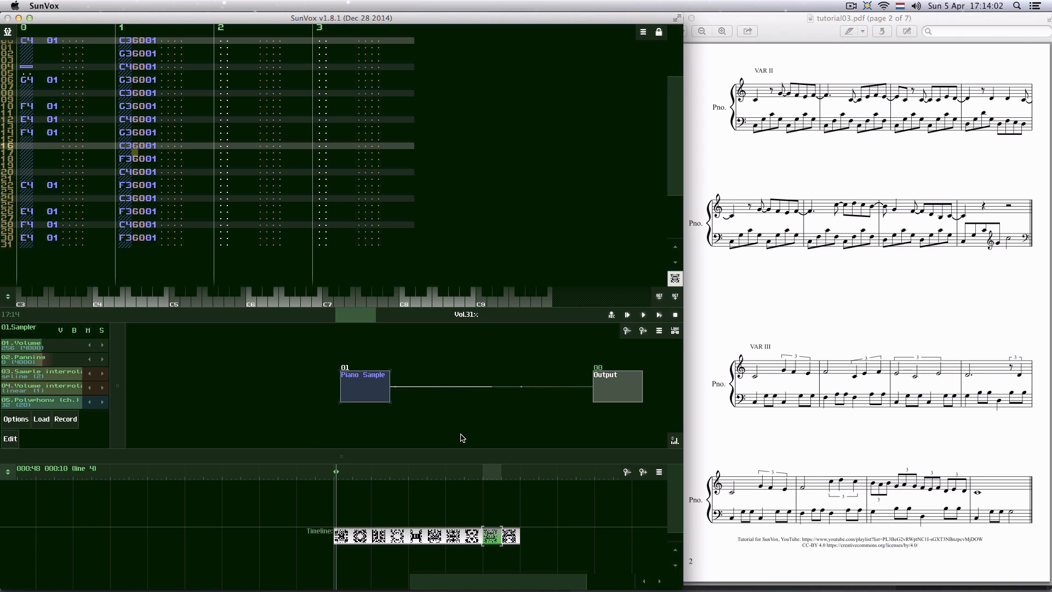
left_click(508, 536)
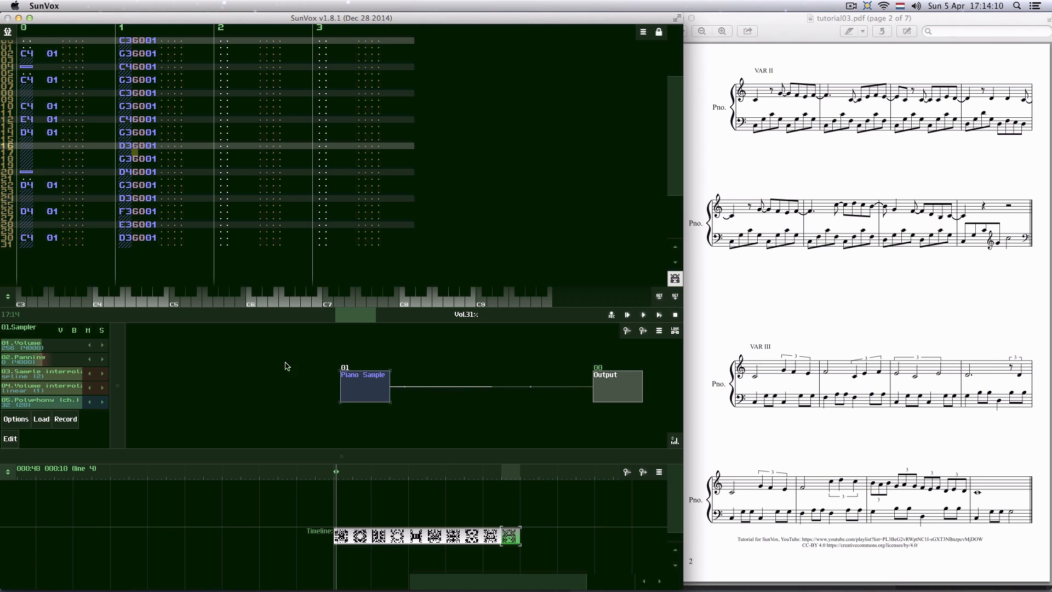
- View the pattern properties of the second-to-last pattern and close them
left_click(491, 536)
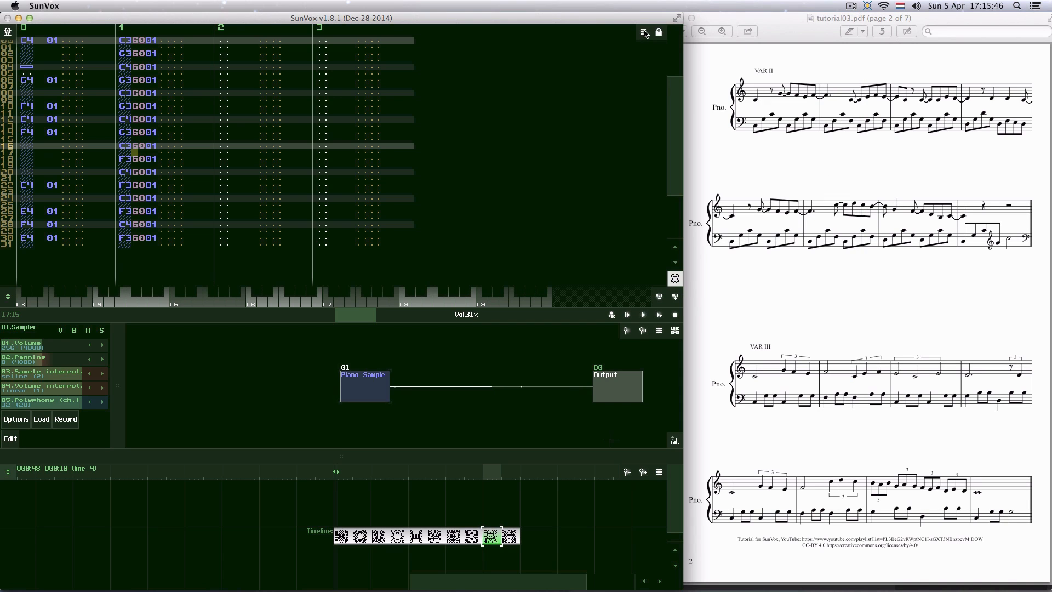
left_click(644, 33)
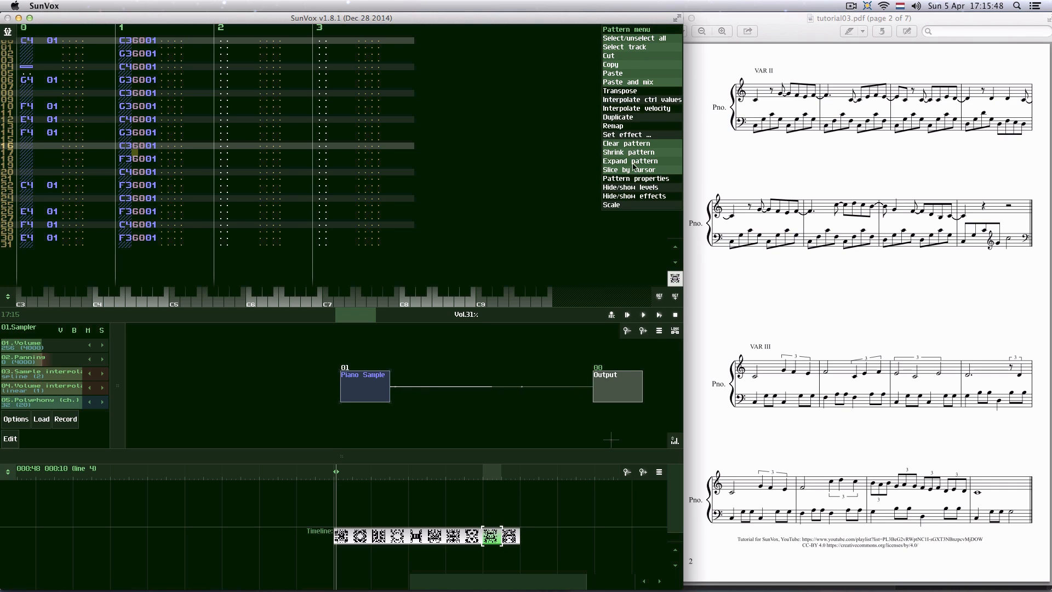
left_click(627, 179)
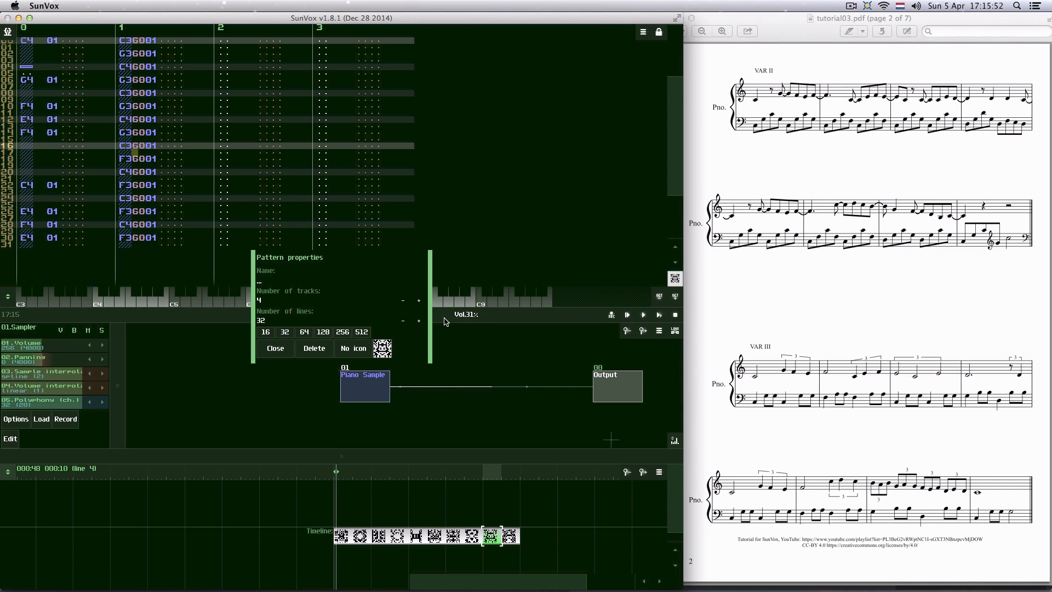
left_click(276, 351)
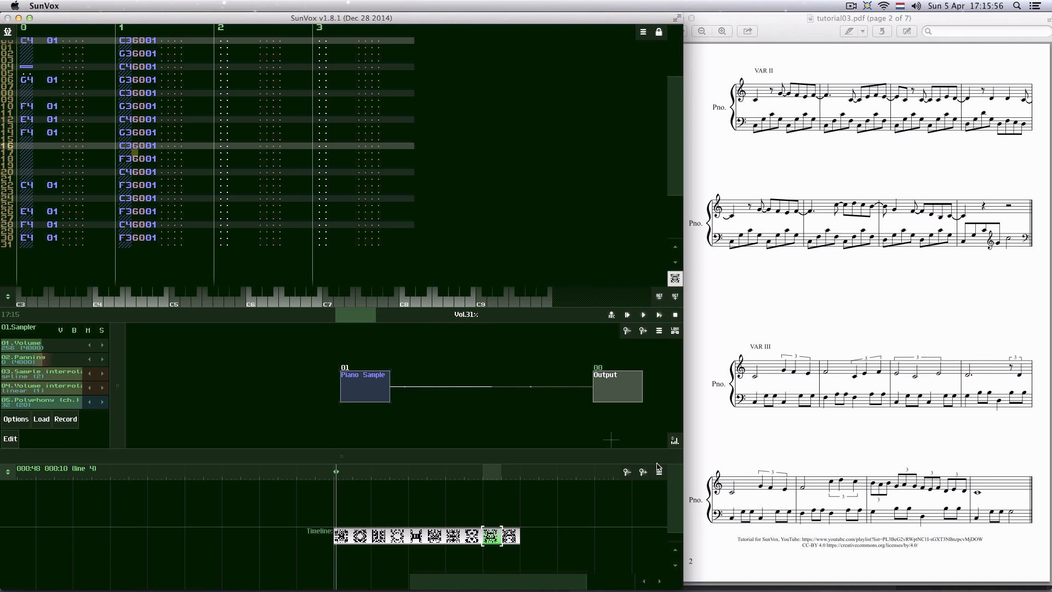
- Reopen the second-to-last pattern's properties from the timeline and reposition the dialog over the pattern editor
left_click(493, 538)
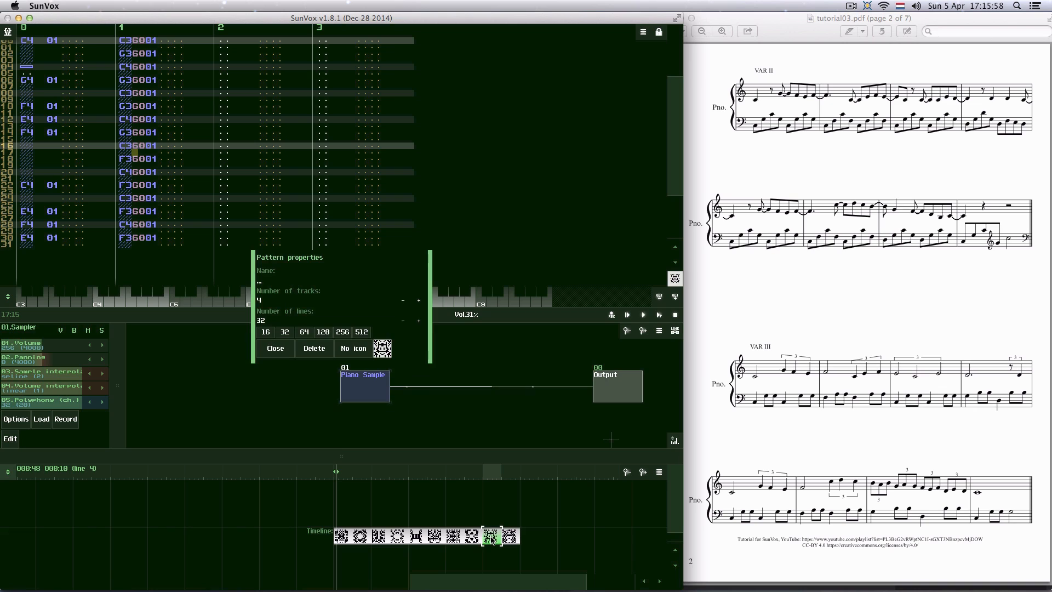
left_click_drag(303, 262, 353, 216)
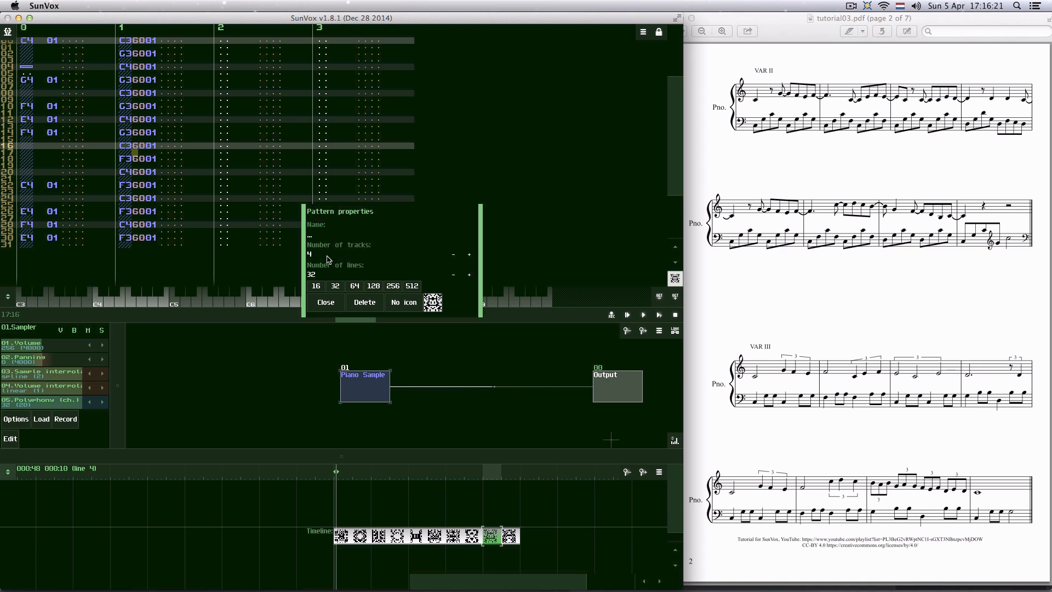
left_click_drag(672, 136, 678, 126)
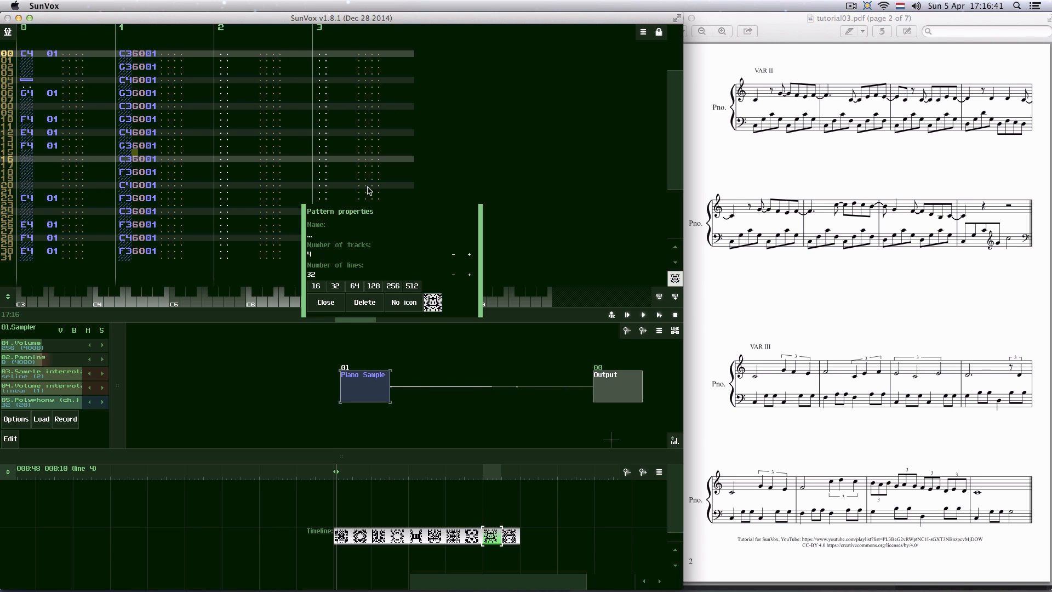
left_click_drag(362, 212, 537, 214)
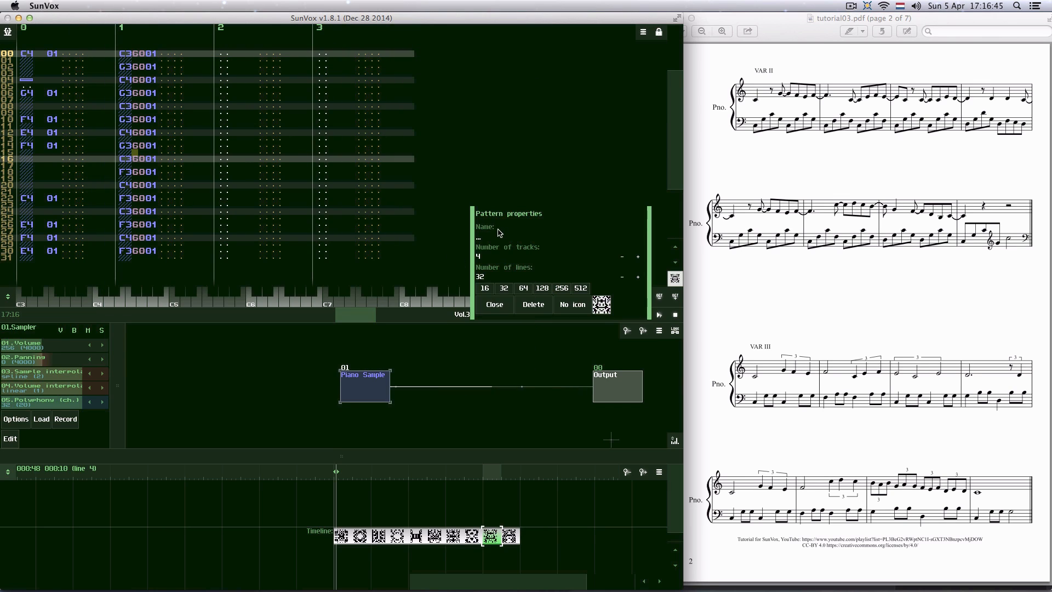
left_click_drag(503, 217, 365, 221)
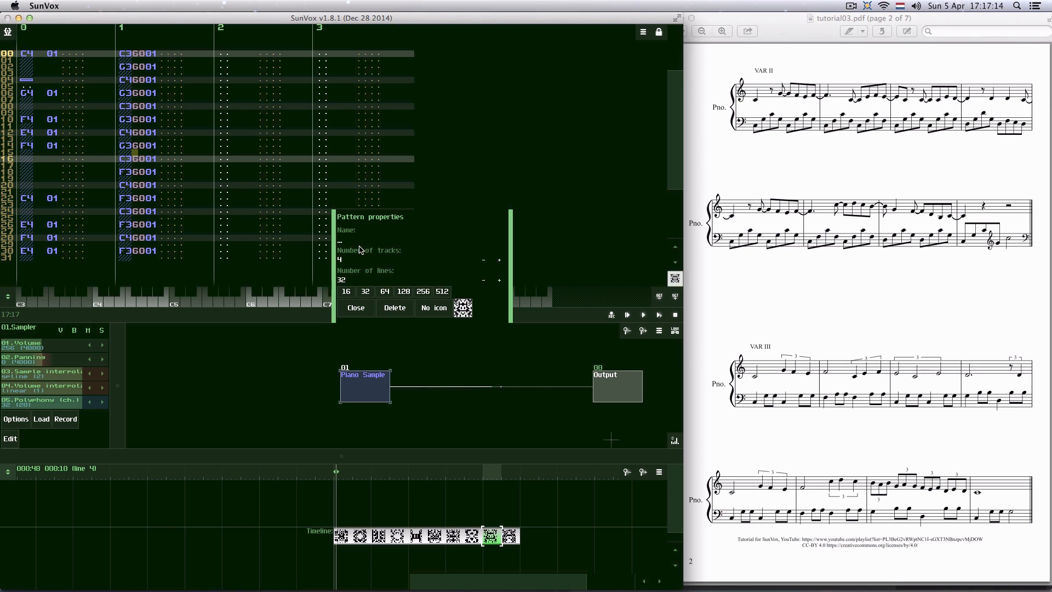
- Try five and three tracks for the second-to-last pattern and restore its track count to 4
left_click(499, 261)
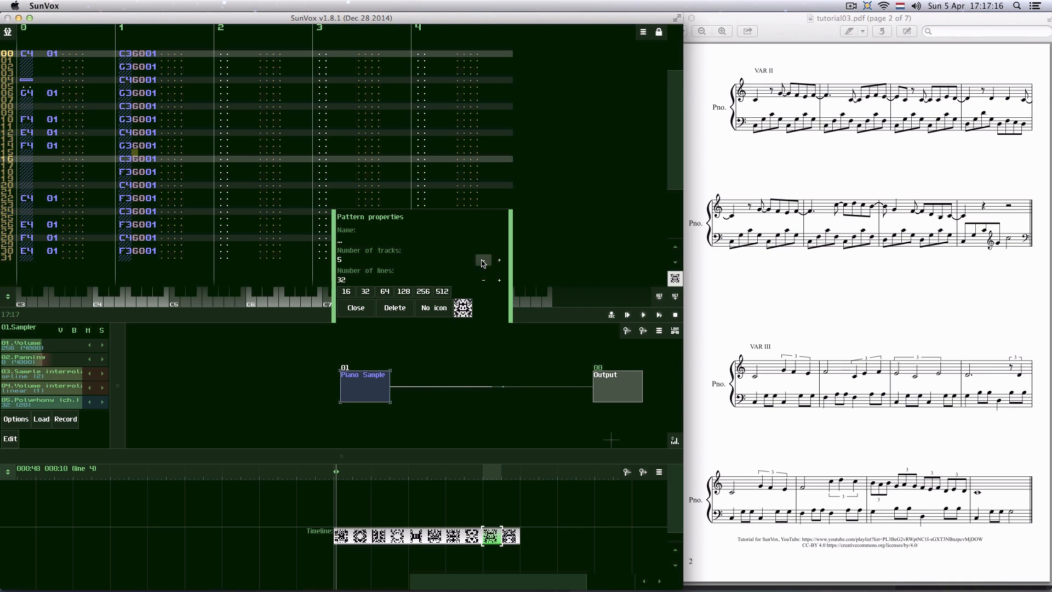
left_click(483, 260)
left_click(484, 260)
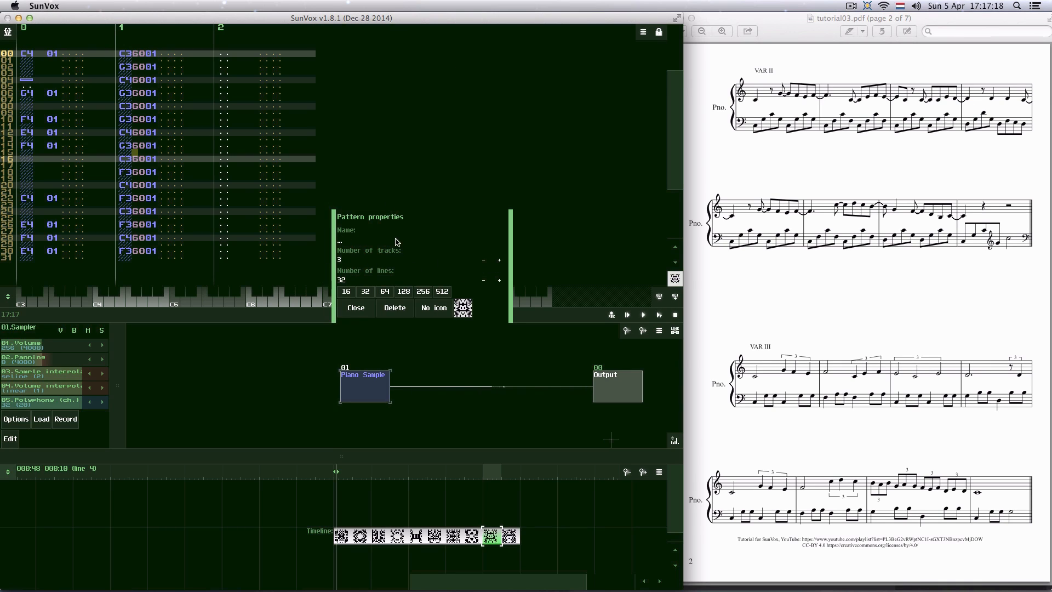
left_click(499, 260)
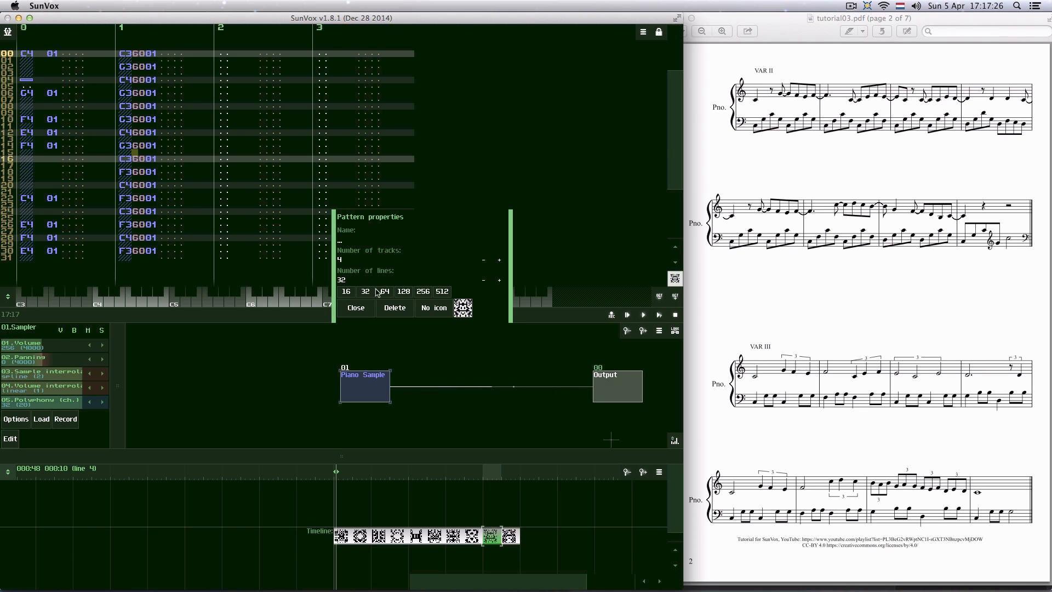
- Set the second-to-last pattern's number of lines to 34 and close its properties
left_click(499, 280)
left_click(500, 281)
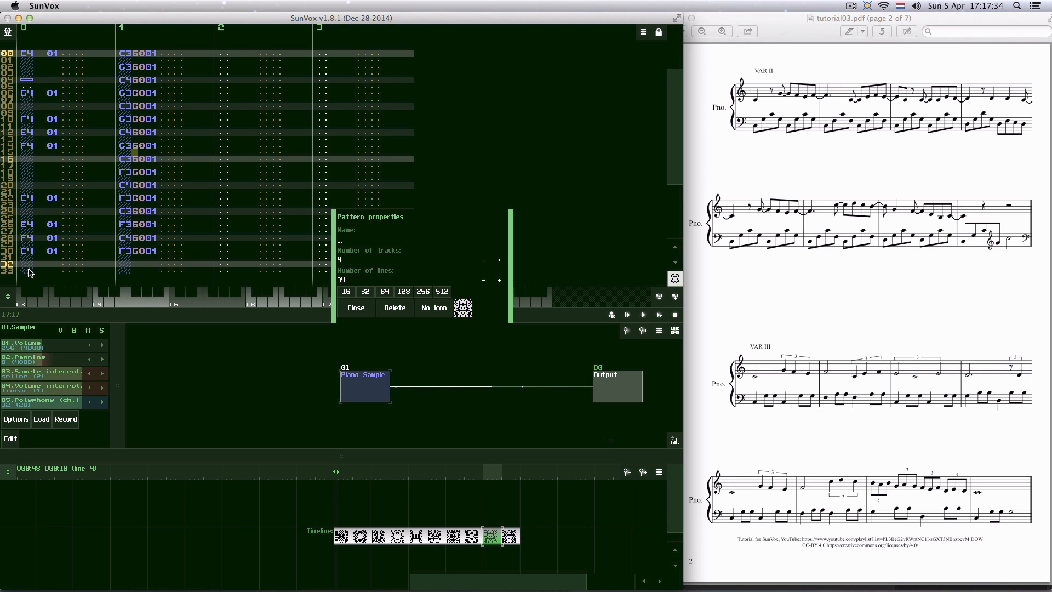
left_click(356, 308)
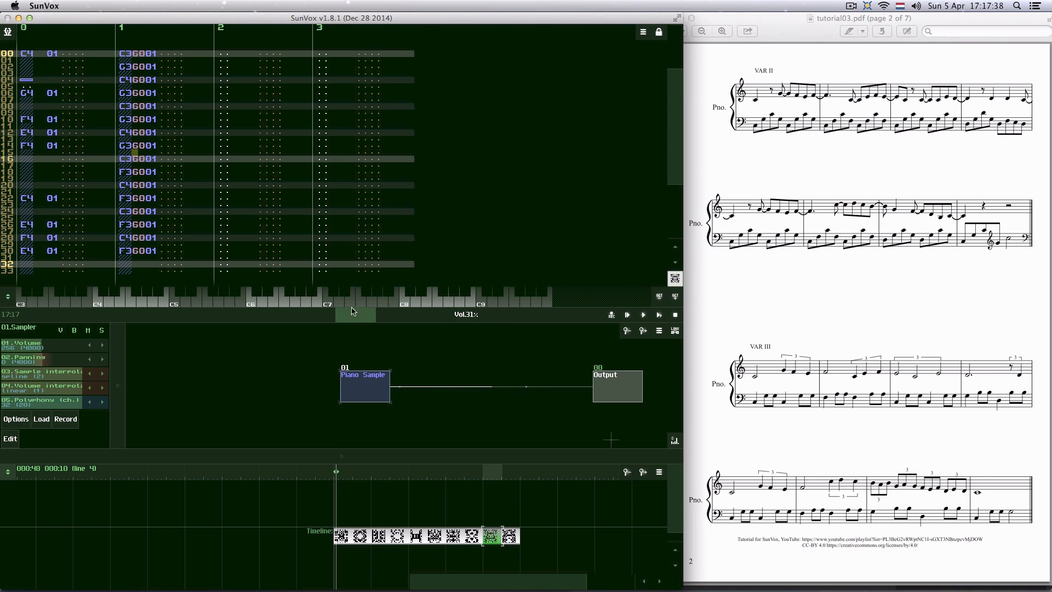
- Shift the last pattern slightly above the timeline row to expose its overlap with the second-to-last pattern, and select the latter
scroll(501, 545, "up", 2)
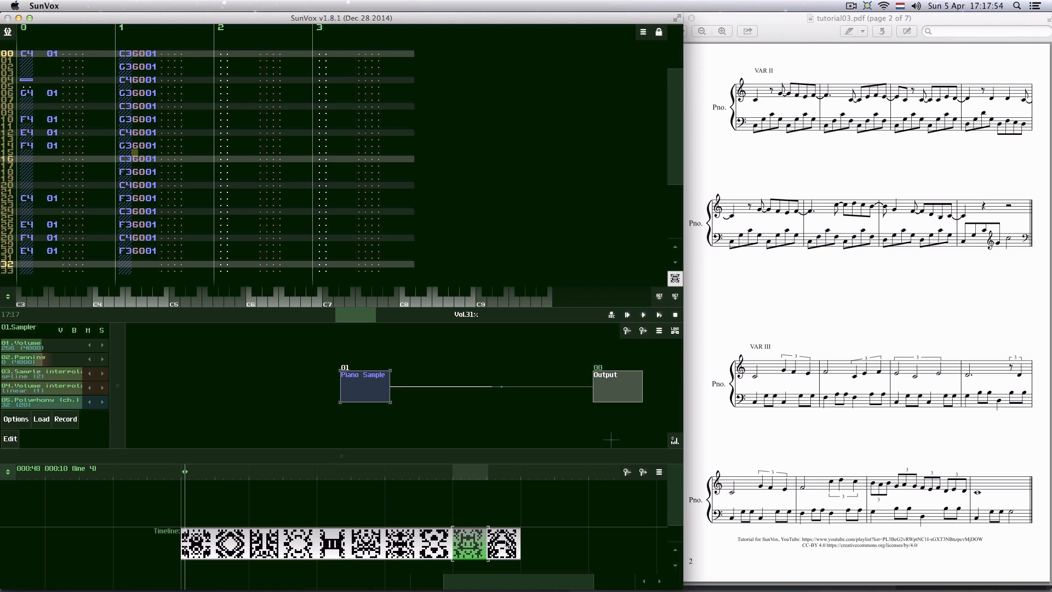
left_click(518, 546)
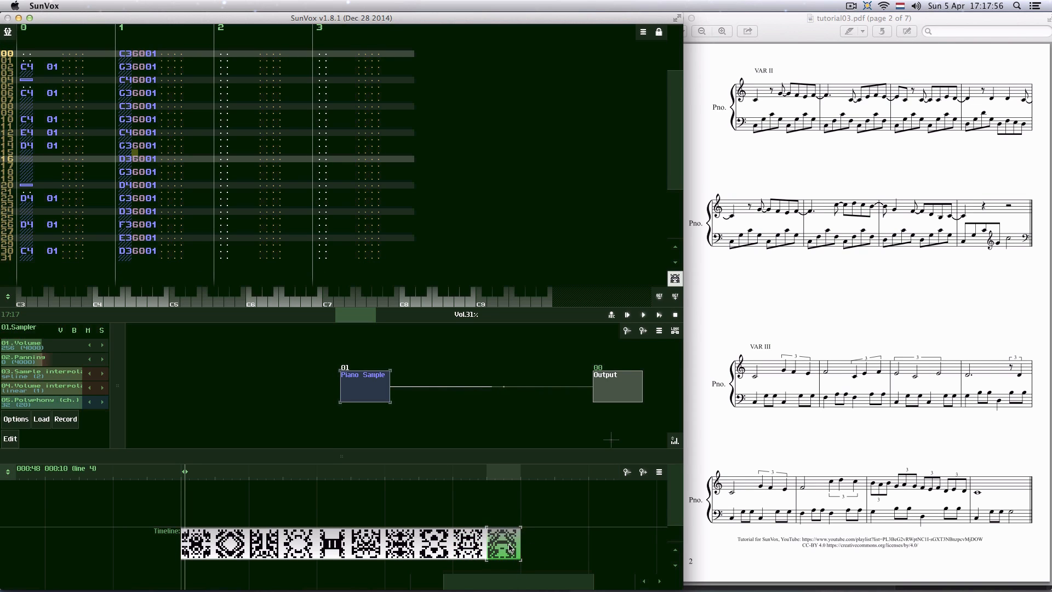
left_click_drag(510, 550, 509, 540)
scroll(496, 554, "up", 1)
scroll(495, 555, "up", 4)
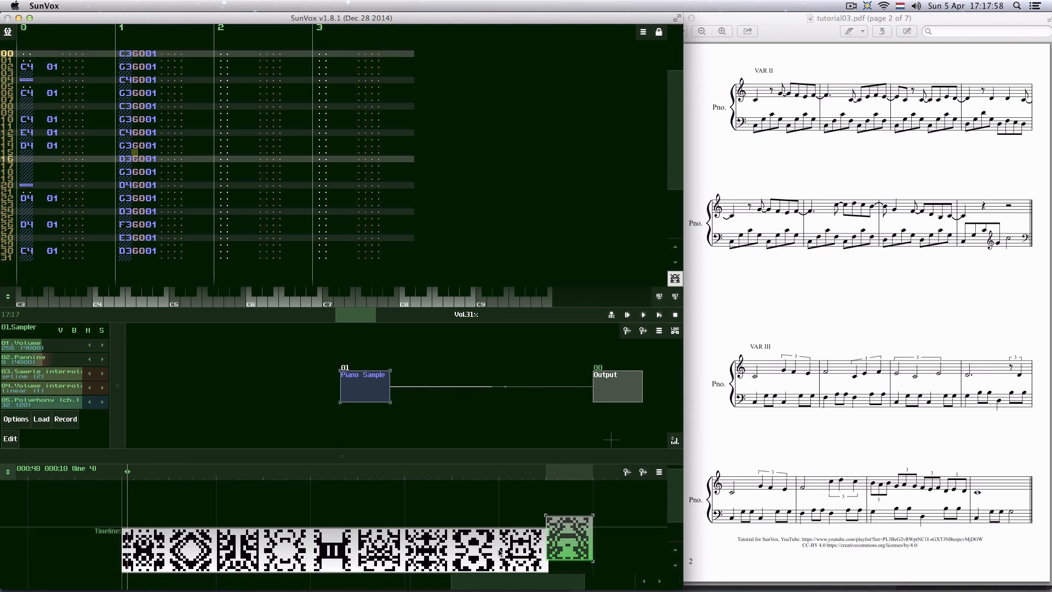
scroll(452, 558, "down", 1)
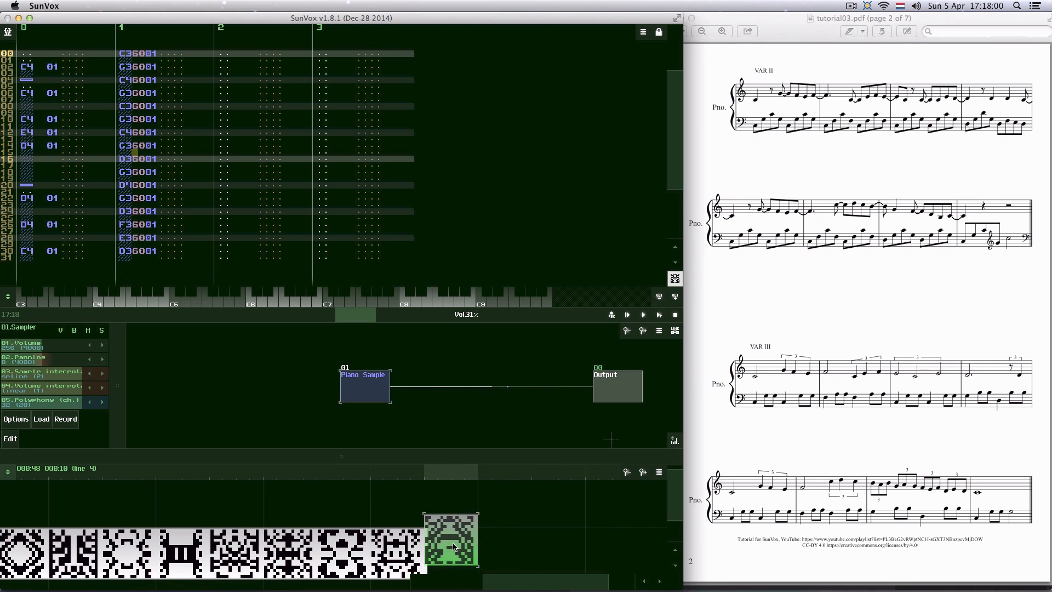
left_click_drag(675, 496, 675, 496)
left_click_drag(675, 496, 675, 516)
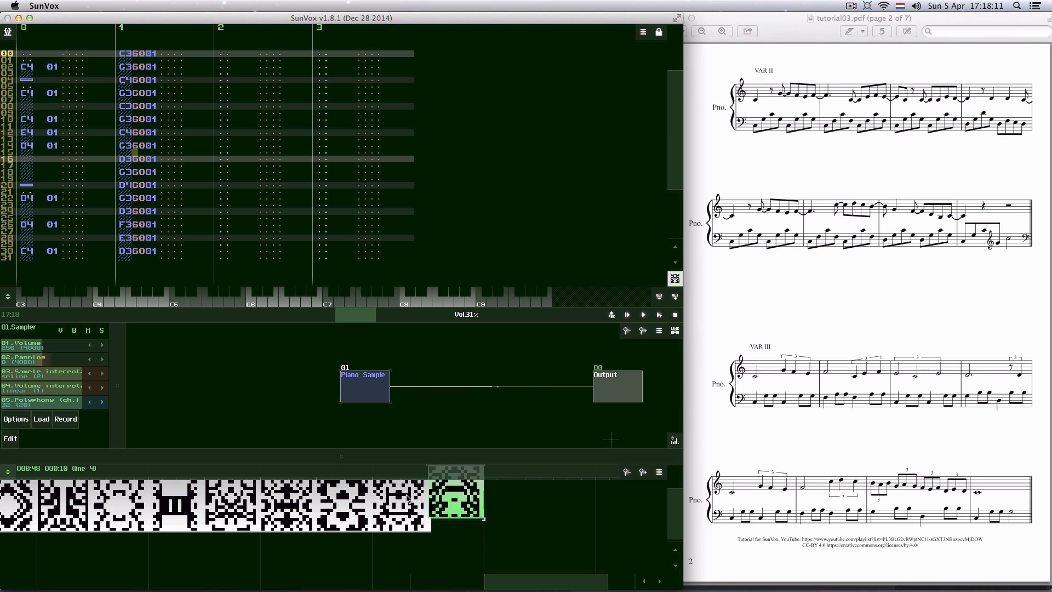
left_click(414, 518)
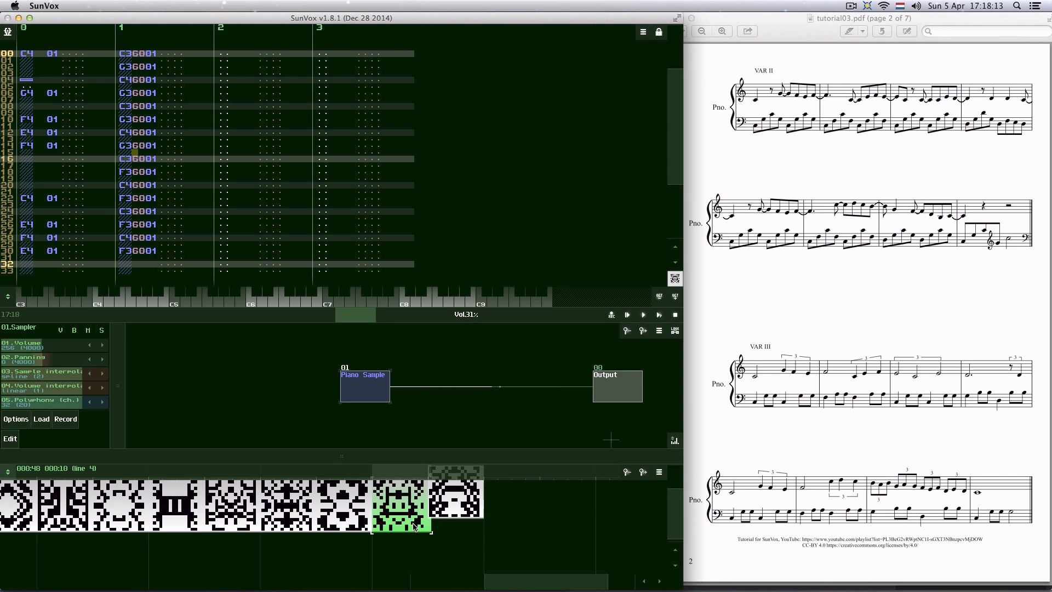
- Move the last pattern back into the timeline row and show the whole arrangement
left_click(457, 517)
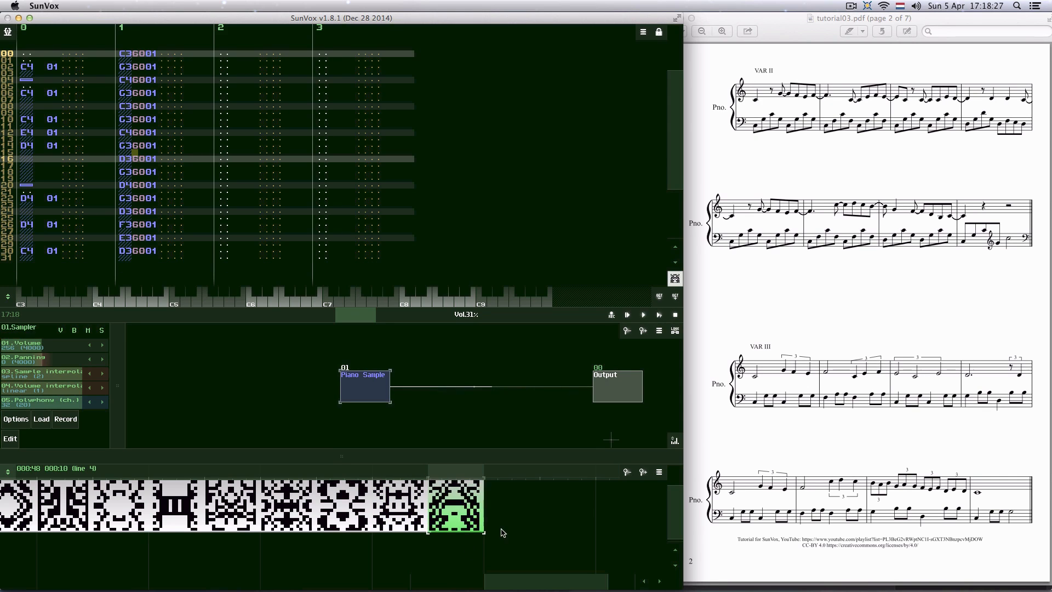
scroll(552, 528, "down", 5)
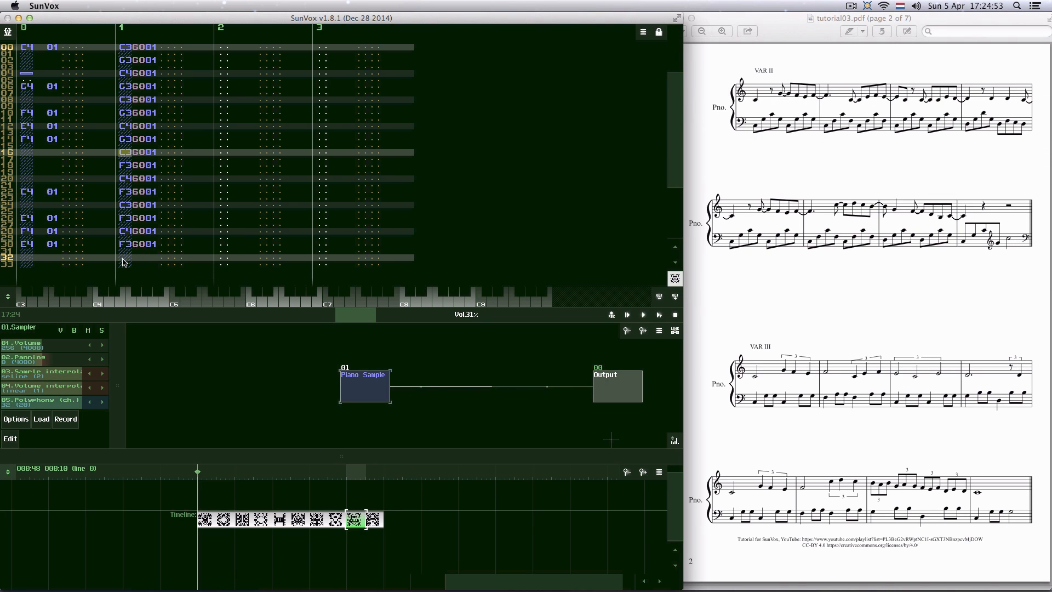
- Enter a note-off at line 32 of track 1 in the second-to-last pattern
left_click(122, 258)
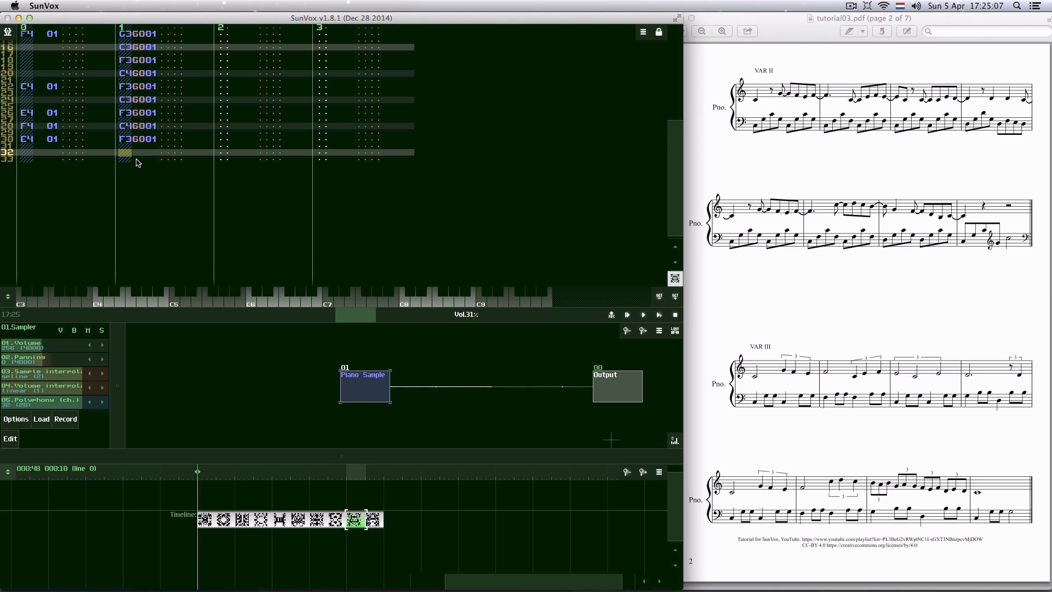
key("space")
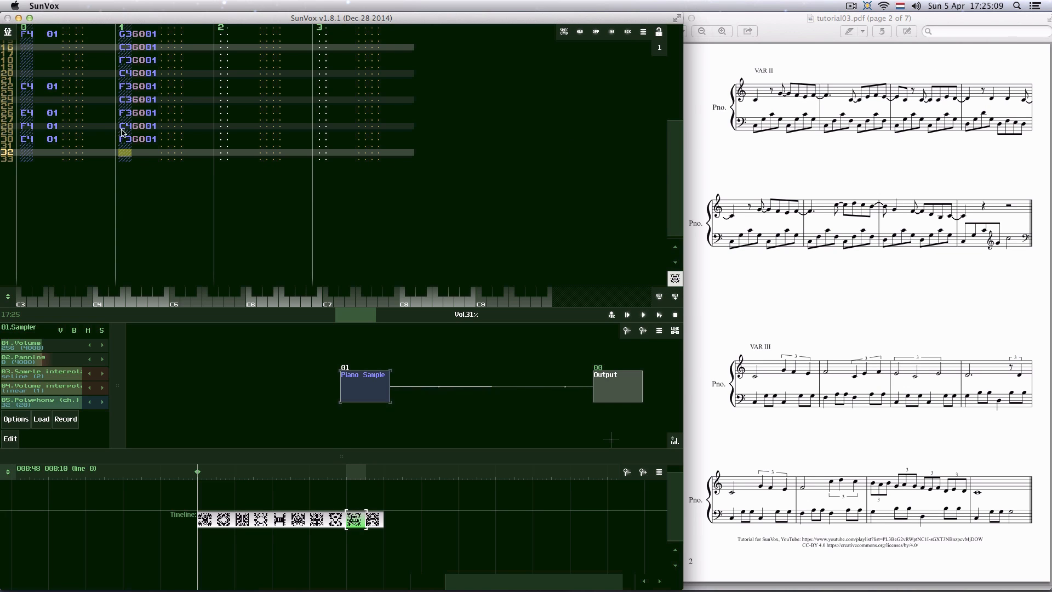
key("1")
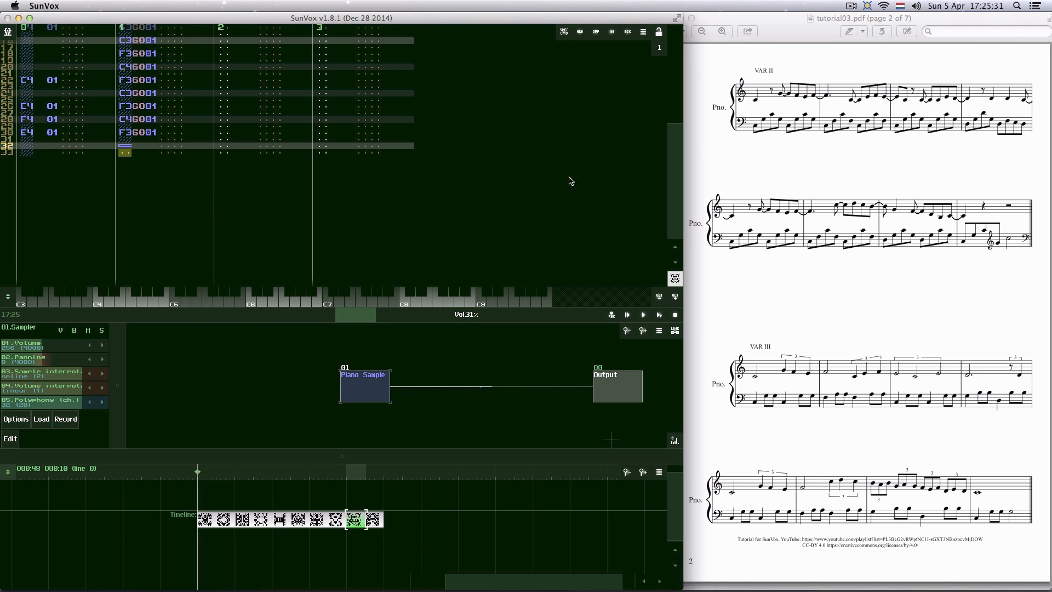
key("space")
scroll(240, 223, "up", 15)
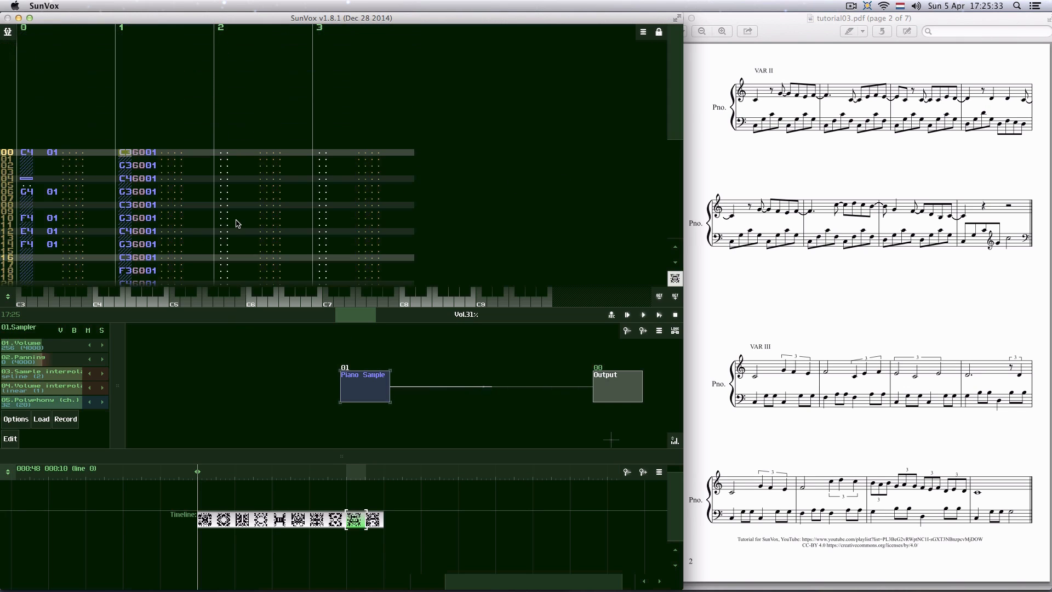
scroll(239, 223, "down", 15)
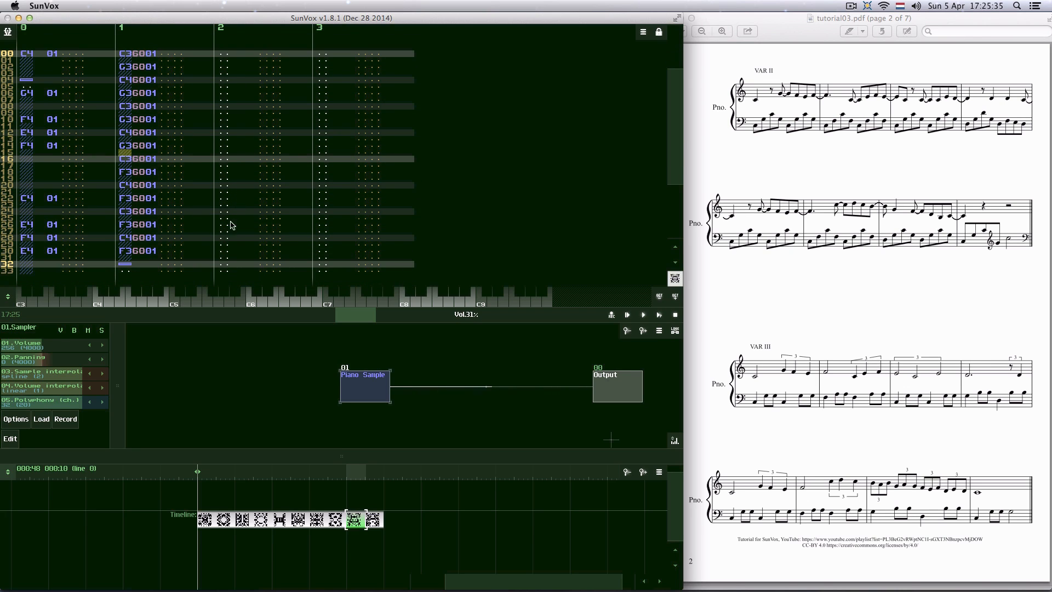
- Play the song from the second-to-last pattern into the last one, rewind to the start, and examine the end of Variation II magnified
left_click(344, 475)
left_click(643, 316)
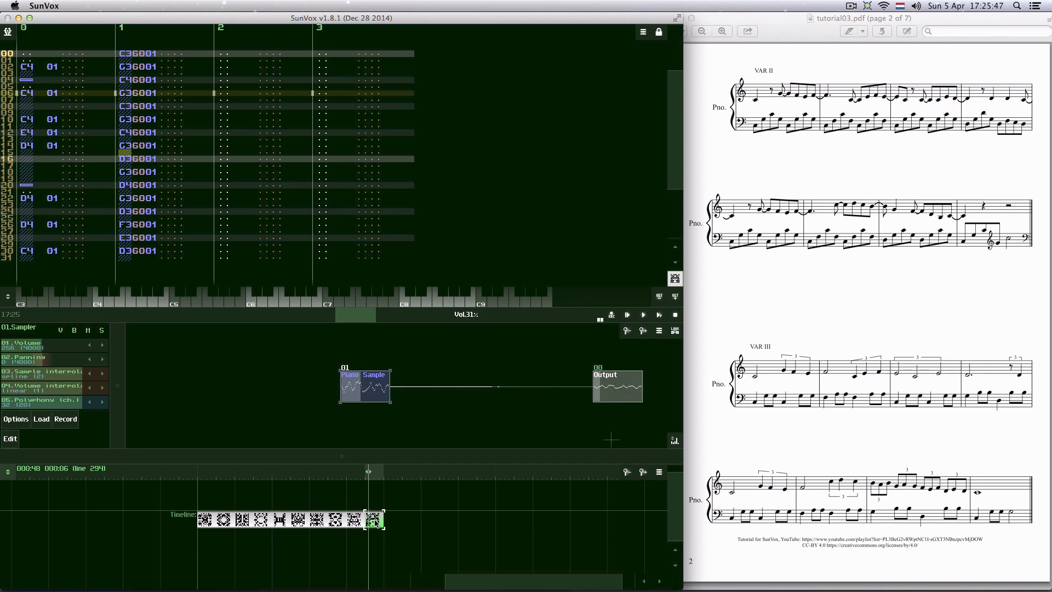
left_click(676, 316)
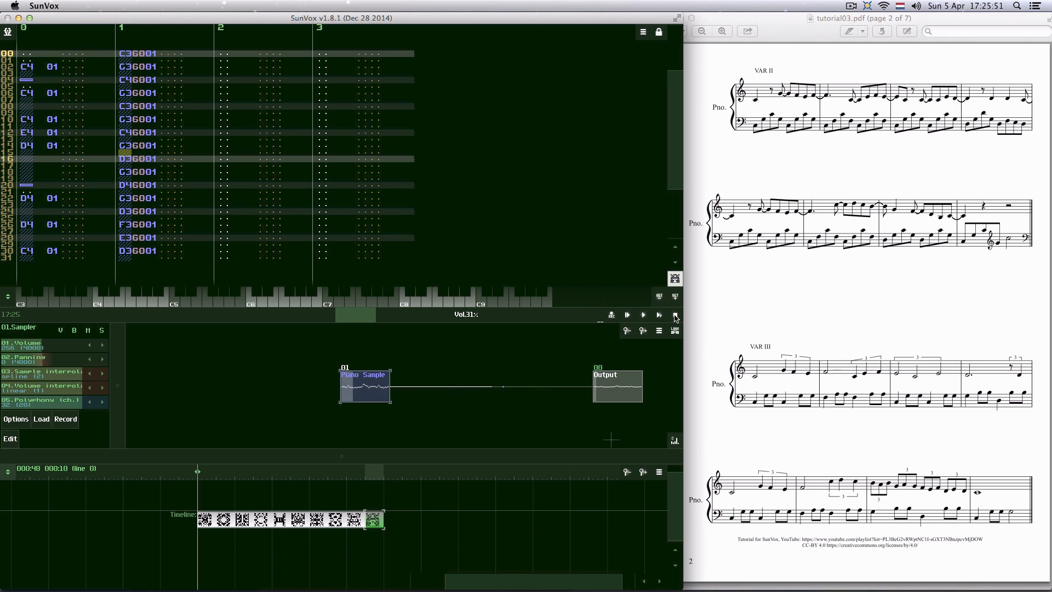
left_click(676, 316)
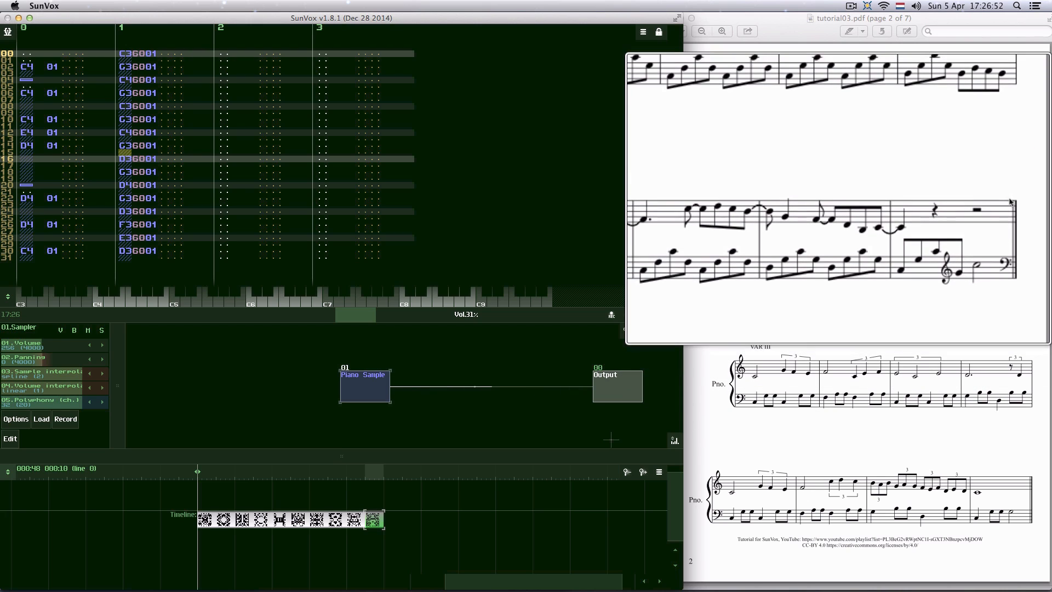
key("grave")
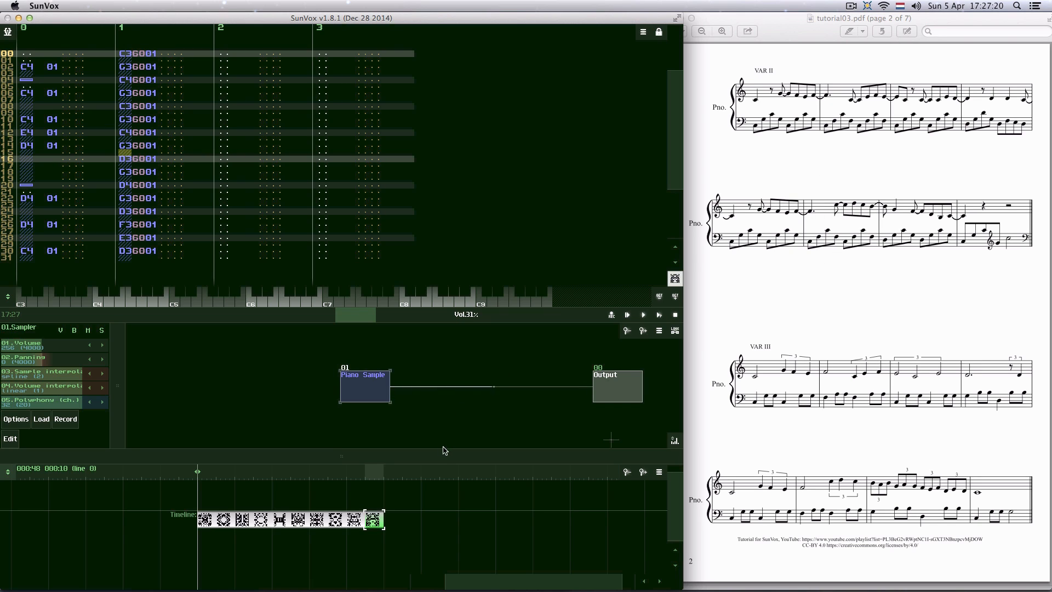
- Move the last pattern below the timeline row and select the second-to-last pattern
left_click(359, 524)
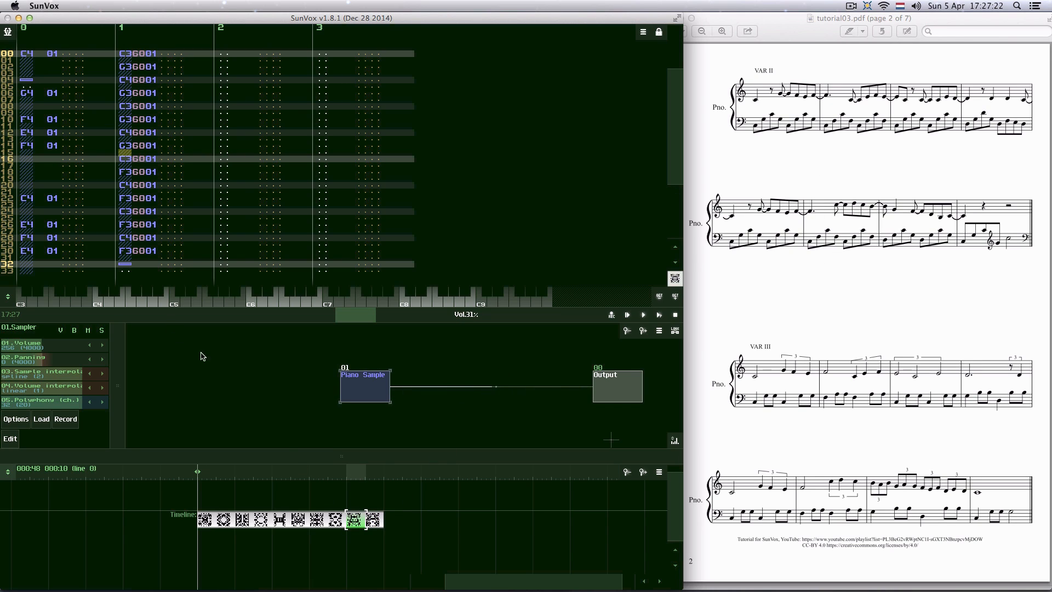
left_click_drag(378, 523, 373, 547)
left_click(359, 517)
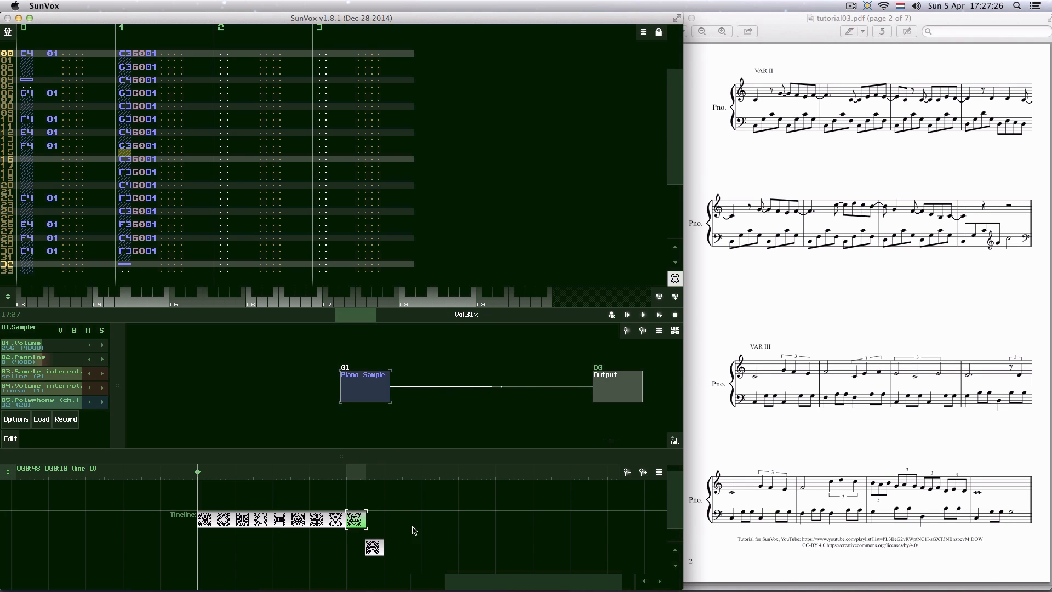
- Try the preset line counts for the selected pattern, set its number of lines to 128, and close its properties
left_click(357, 522)
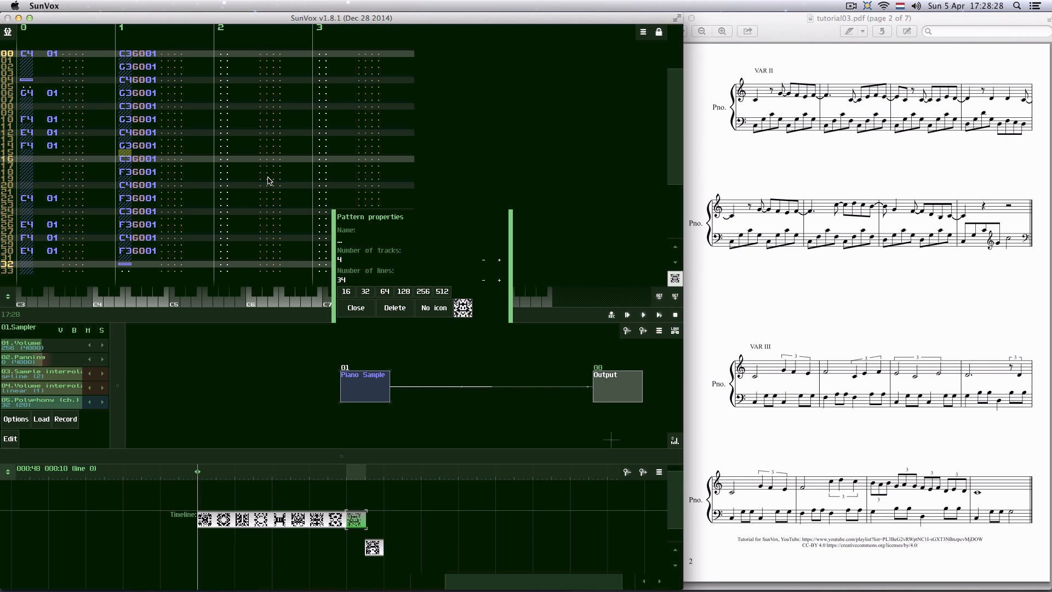
left_click(348, 292)
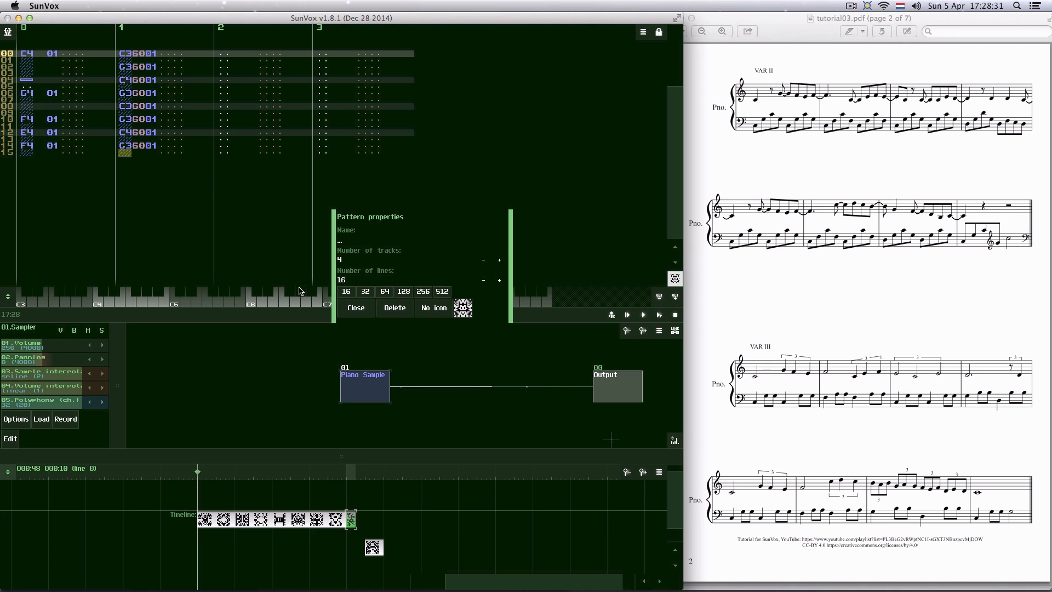
left_click(366, 292)
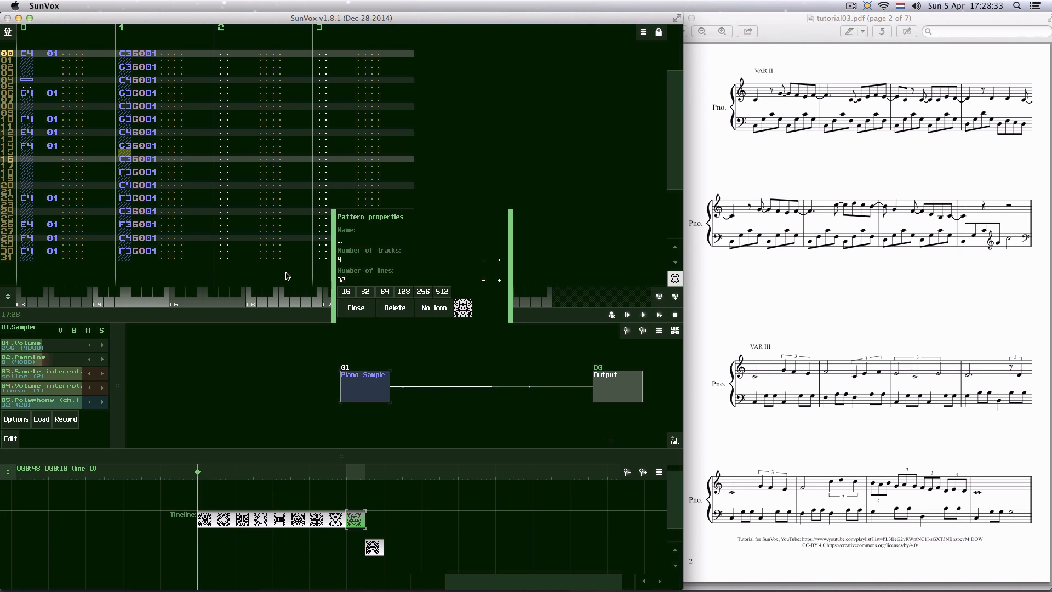
left_click(385, 292)
left_click(404, 292)
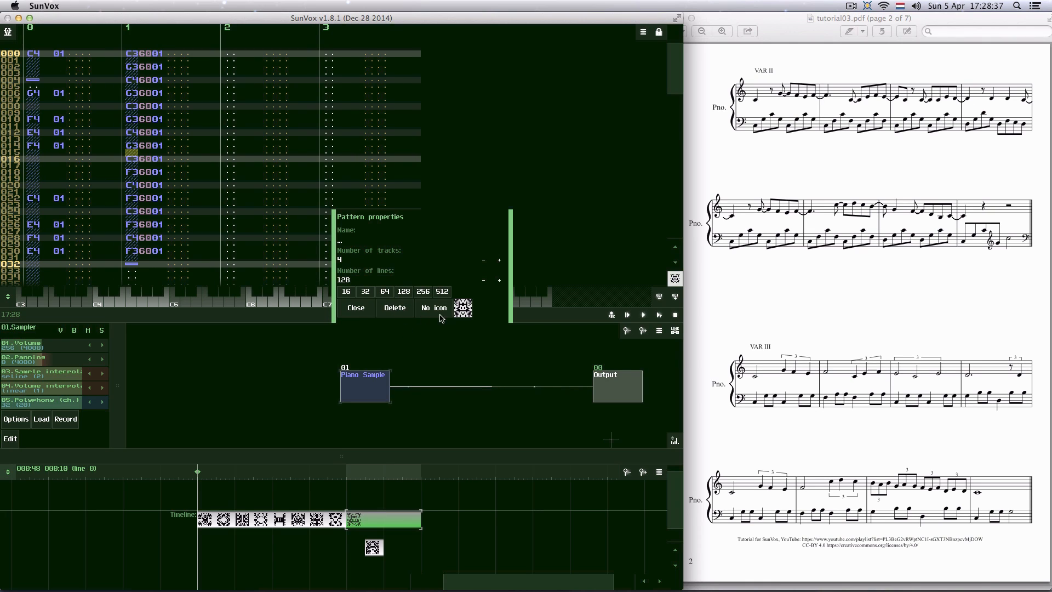
left_click(359, 310)
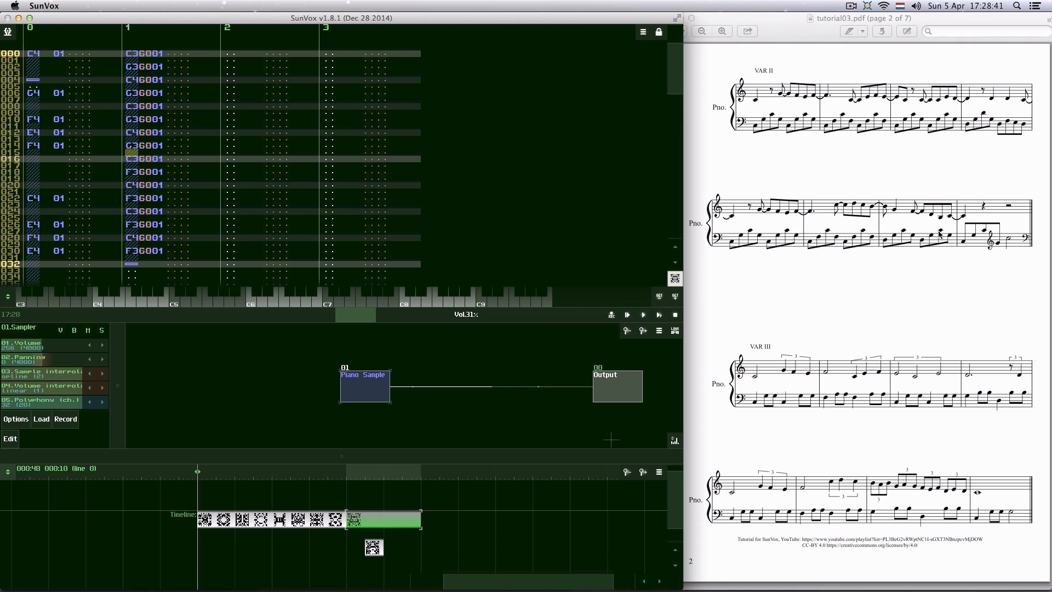
- Copy lines 00 to 31 of tracks 0 and 1 from the detached last pattern
mouse_move(677, 82)
left_mouse_down()
mouse_move(697, 229)
mouse_move(690, 80)
left_mouse_up()
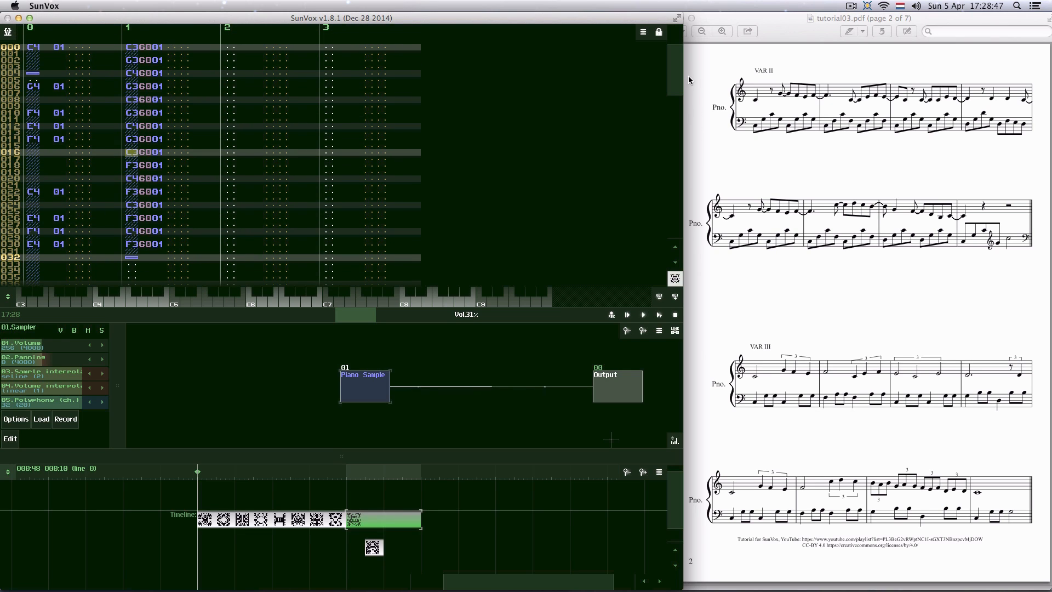
left_click(374, 548)
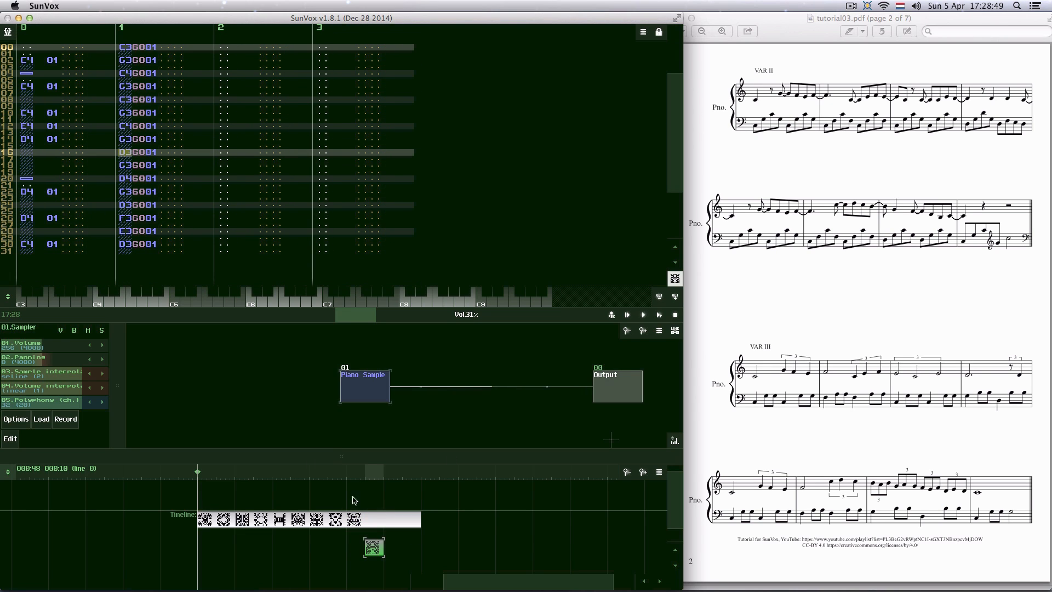
left_click_drag(23, 51, 124, 257)
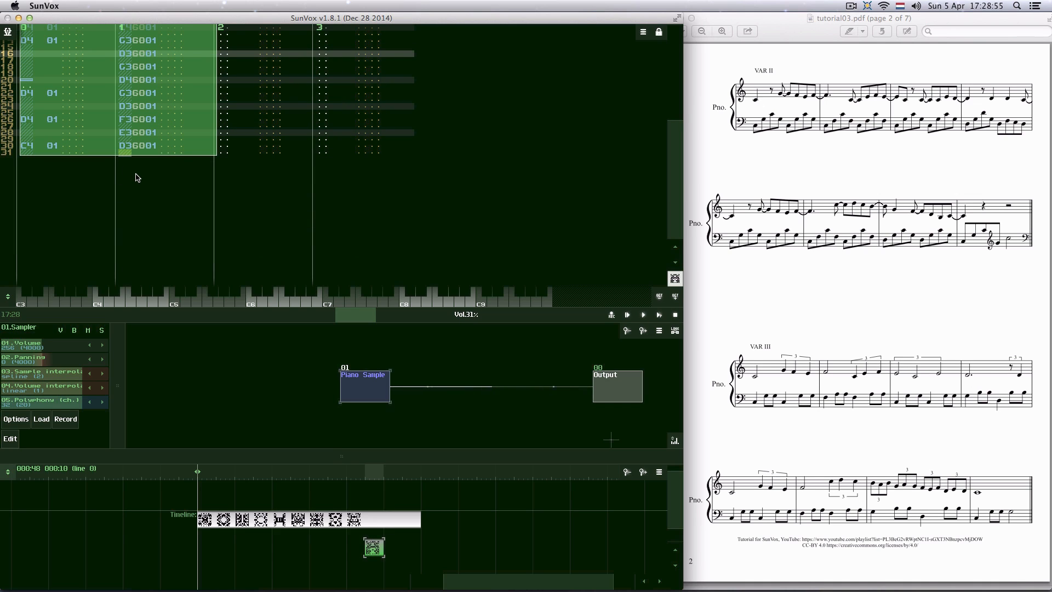
right_click(126, 151)
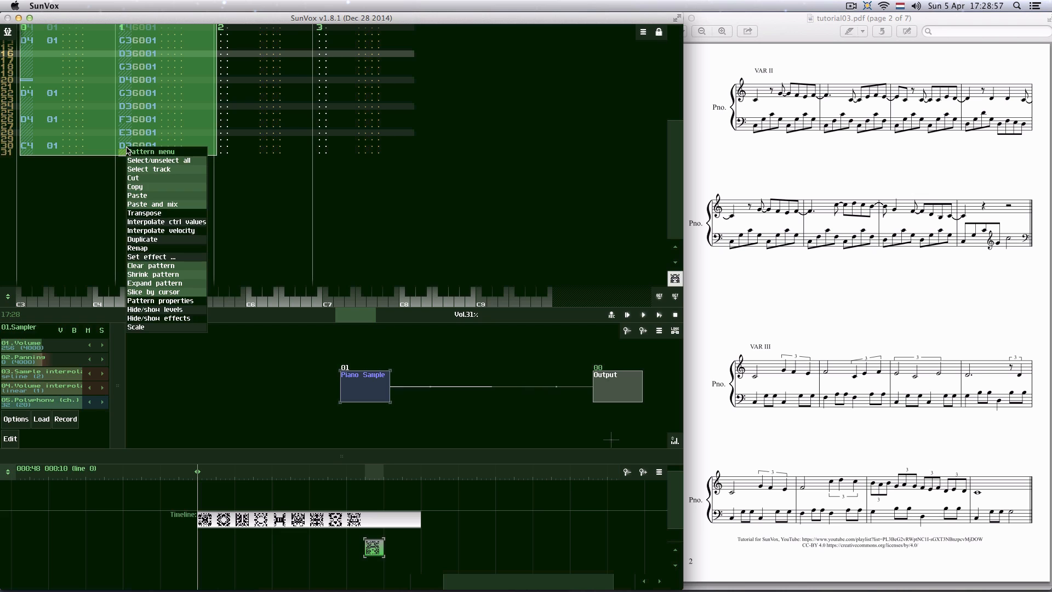
left_click(134, 187)
- Paste the copied notes into the 128-line pattern starting at line 32 of track 0
left_click(376, 518)
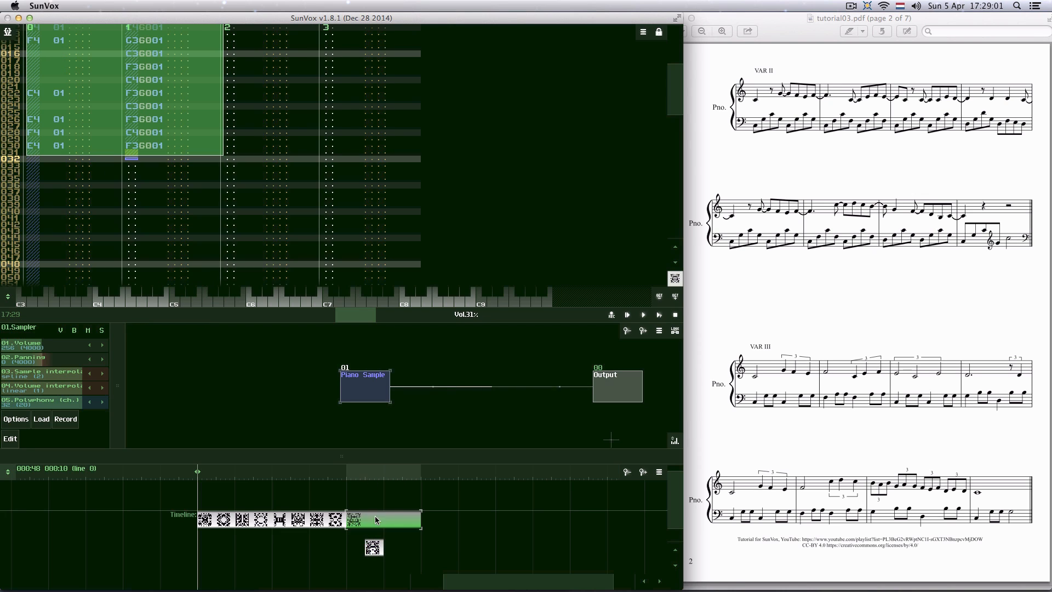
scroll(271, 263, "up", 1)
scroll(271, 263, "up", 1)
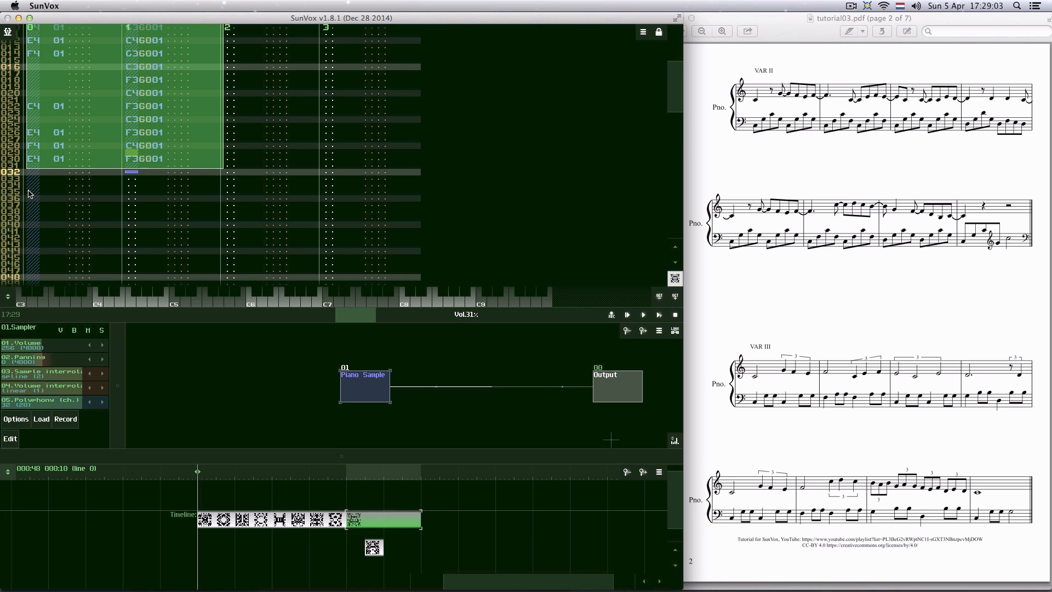
left_click(28, 173)
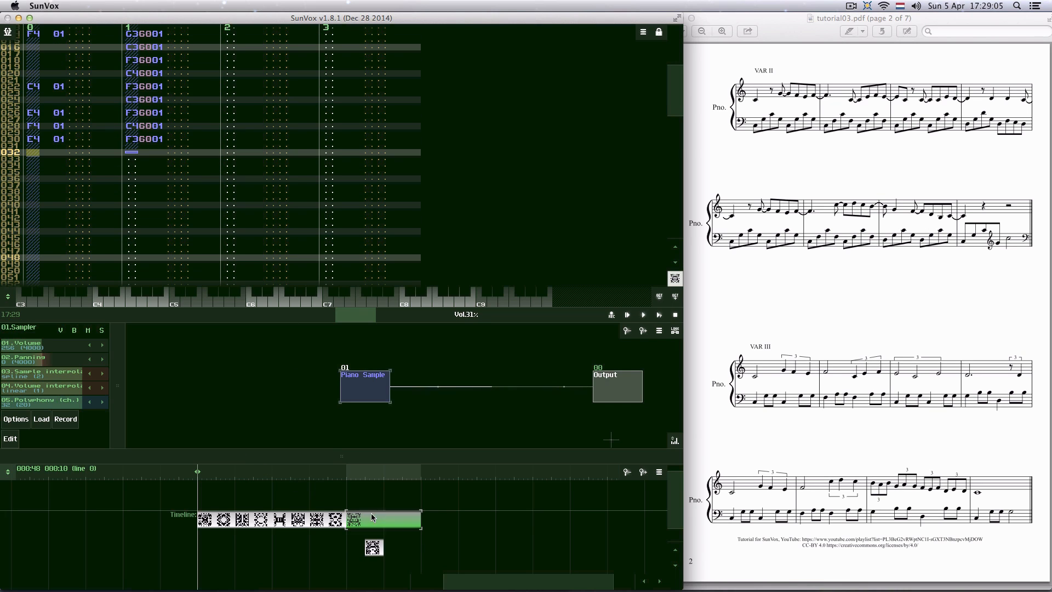
right_click(29, 155)
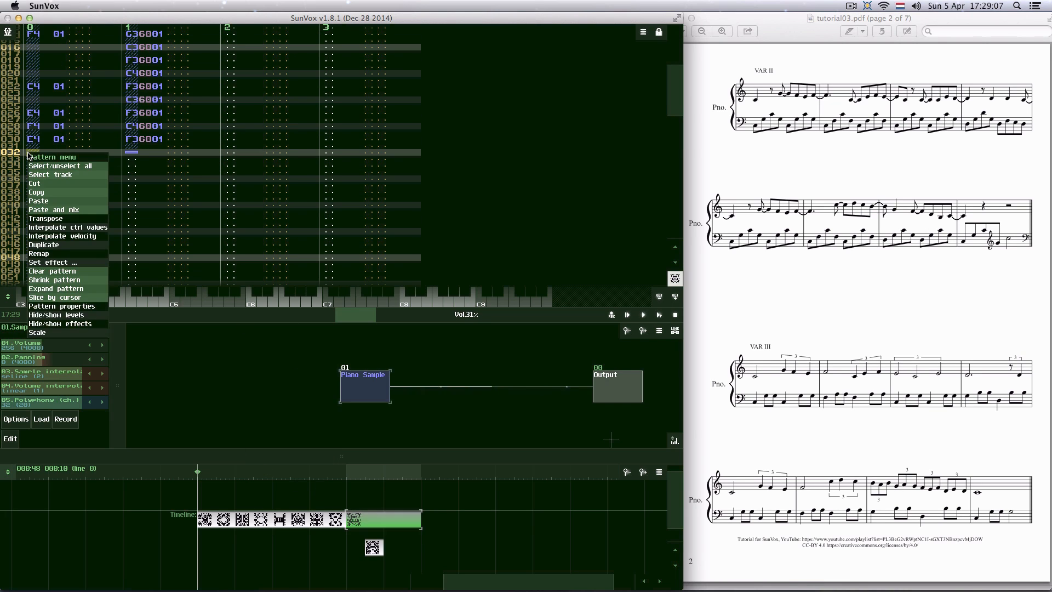
left_click(46, 204)
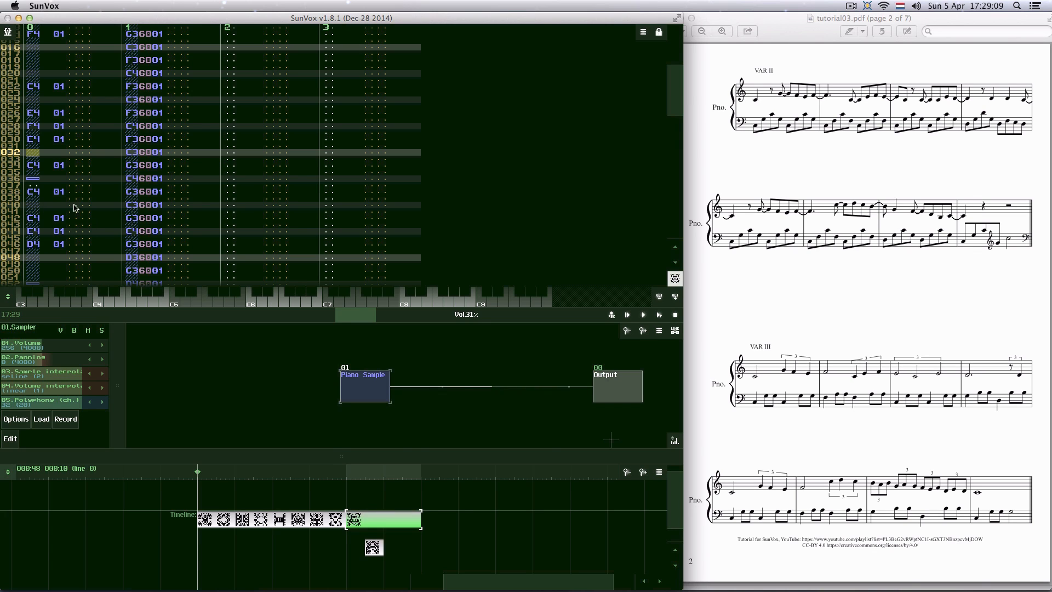
- Delete the detached pattern below the timeline row
left_click(372, 550)
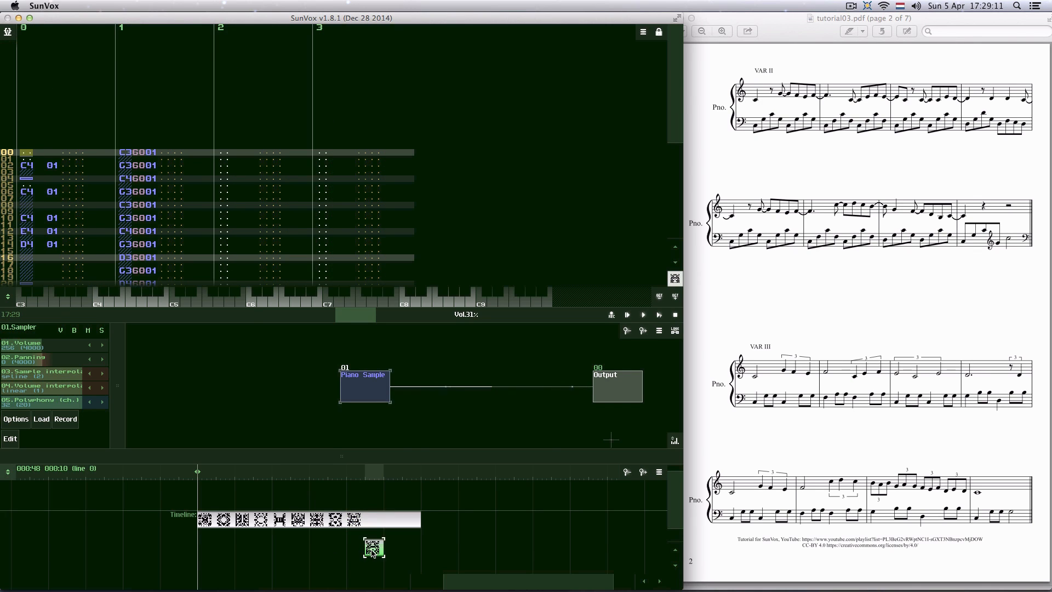
key("Delete")
key("Return")
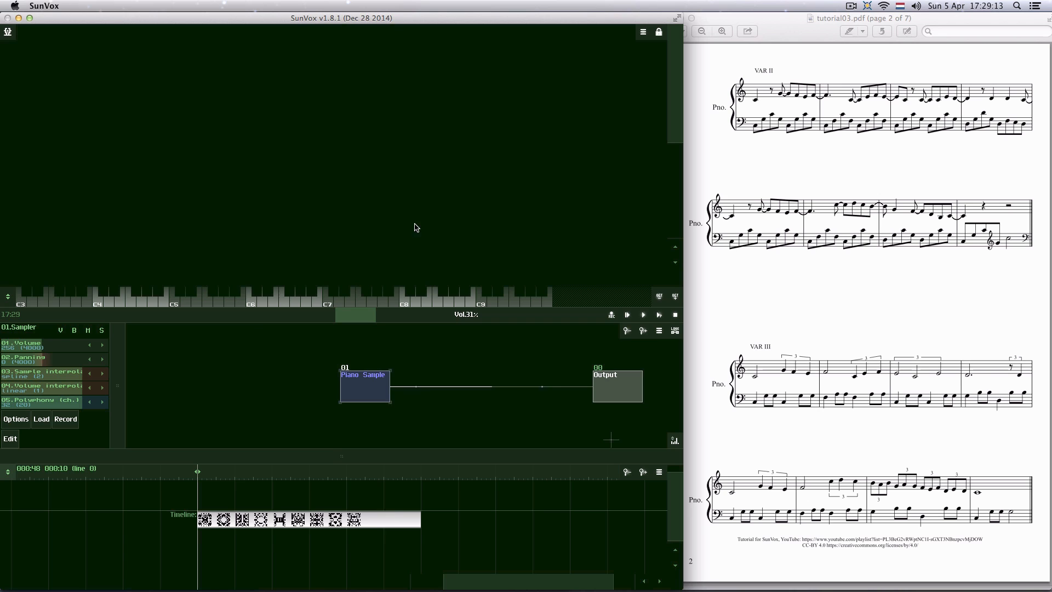
- Review the merged notes in the 128-line pattern and place the edit cursor on line 68 of track 0
left_click(389, 514)
scroll(673, 67, "down", 2)
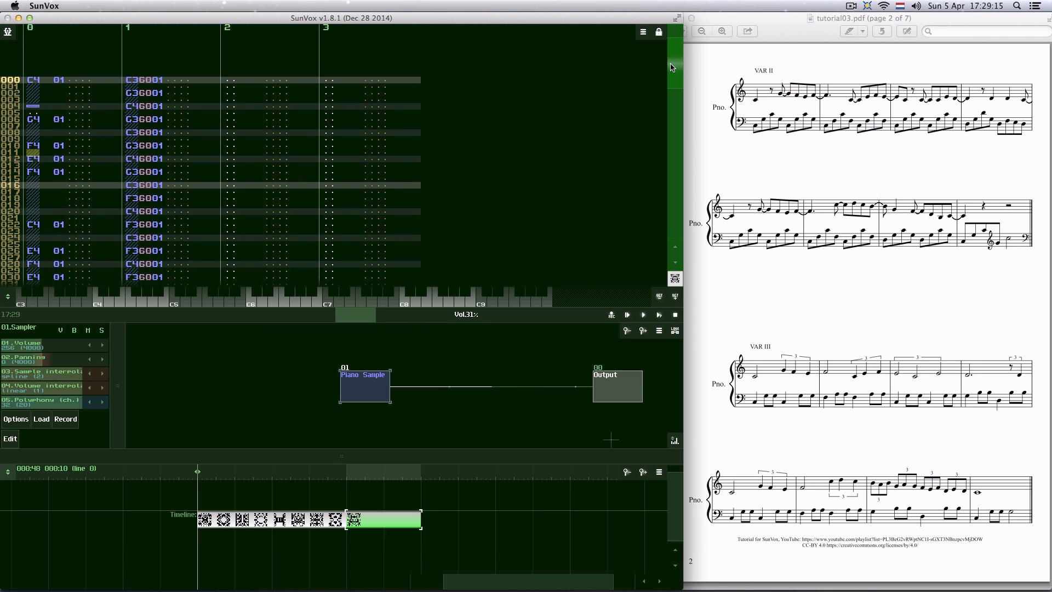
scroll(673, 66, "down", 3)
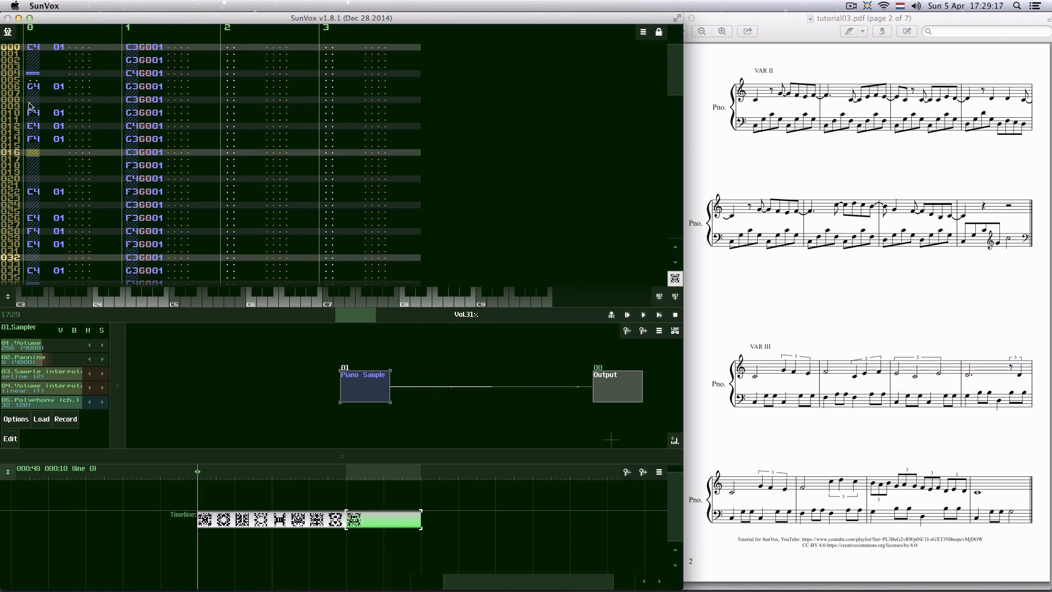
scroll(575, 87, "down", 3)
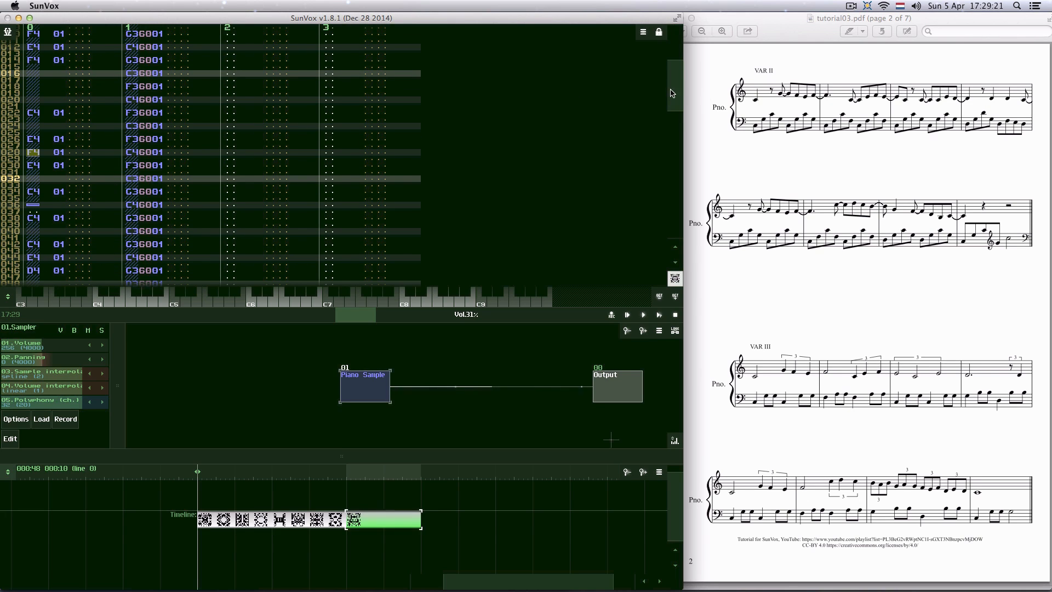
scroll(672, 93, "down", 6)
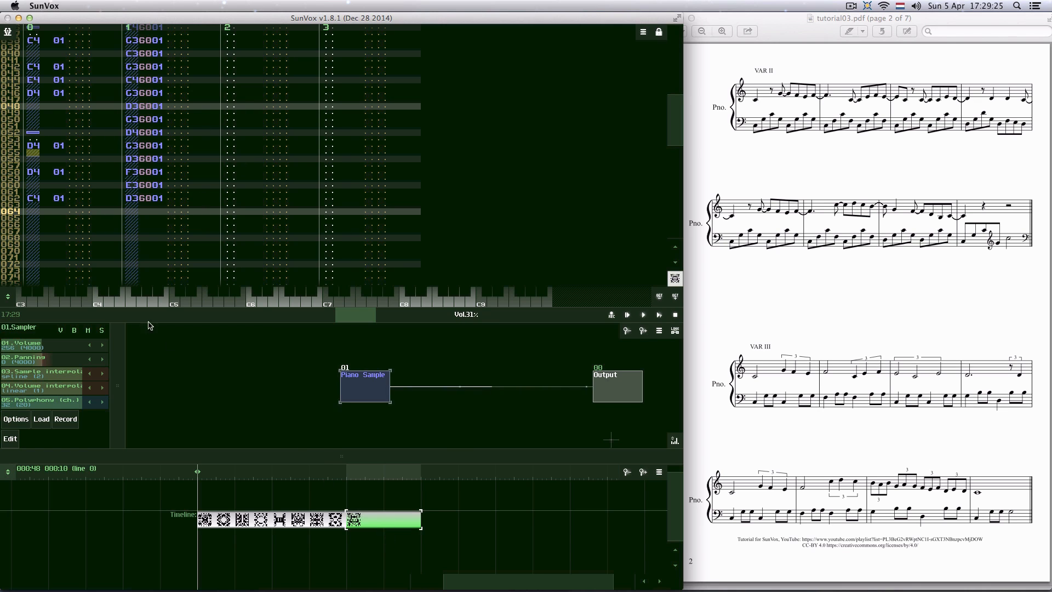
scroll(142, 171, "down", 2)
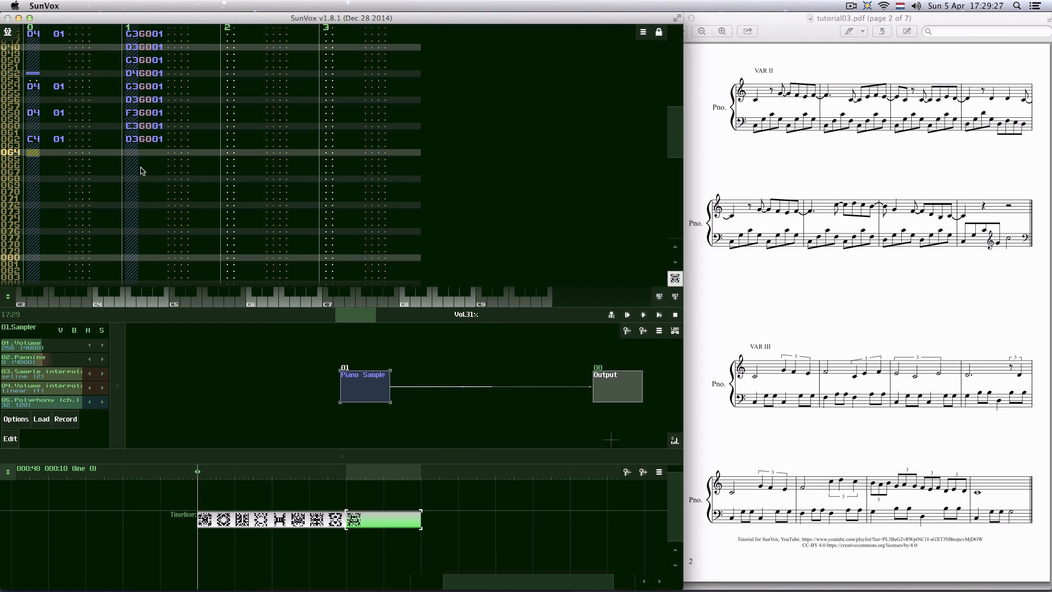
mouse_move(674, 135)
left_mouse_down()
mouse_move(663, 224)
mouse_move(656, 136)
left_mouse_up()
left_click(33, 178)
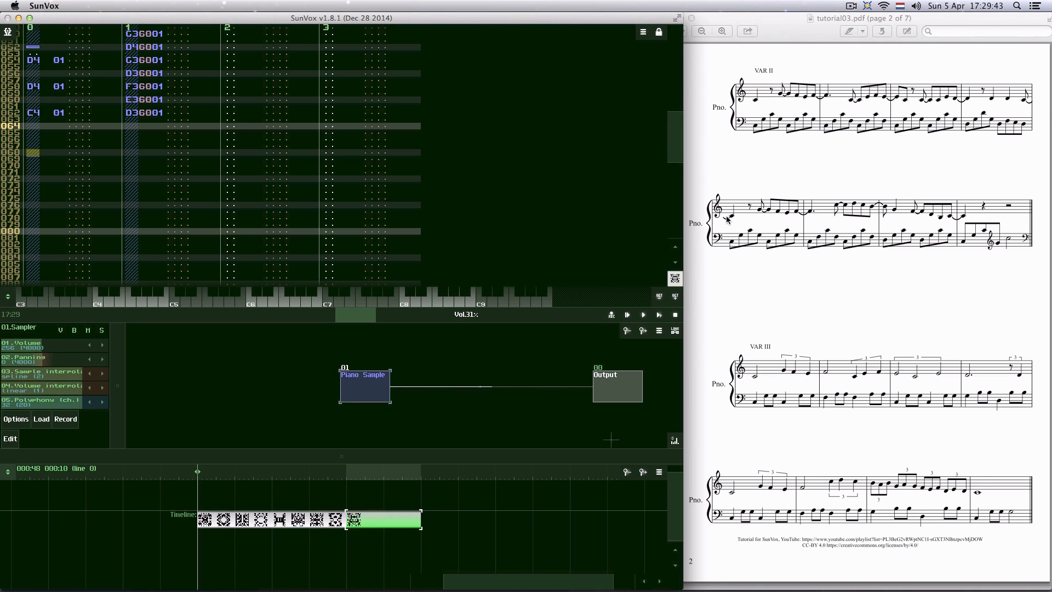
- Enter a note-off at line 68 and the note G4 at line 70 of track 0 in the 128-line pattern
key("space")
key("1")
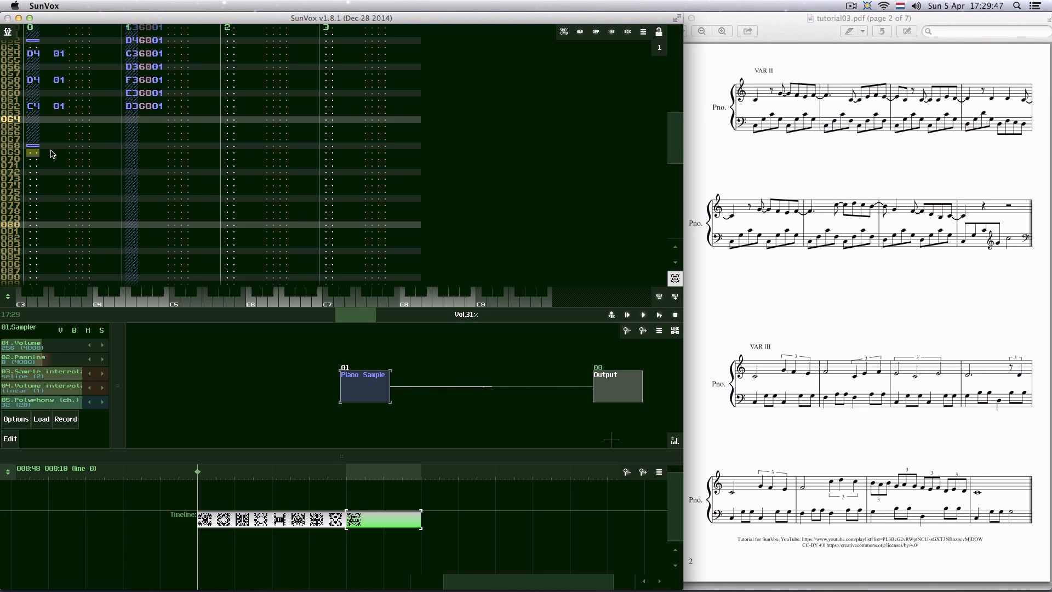
key("Down")
key("z")
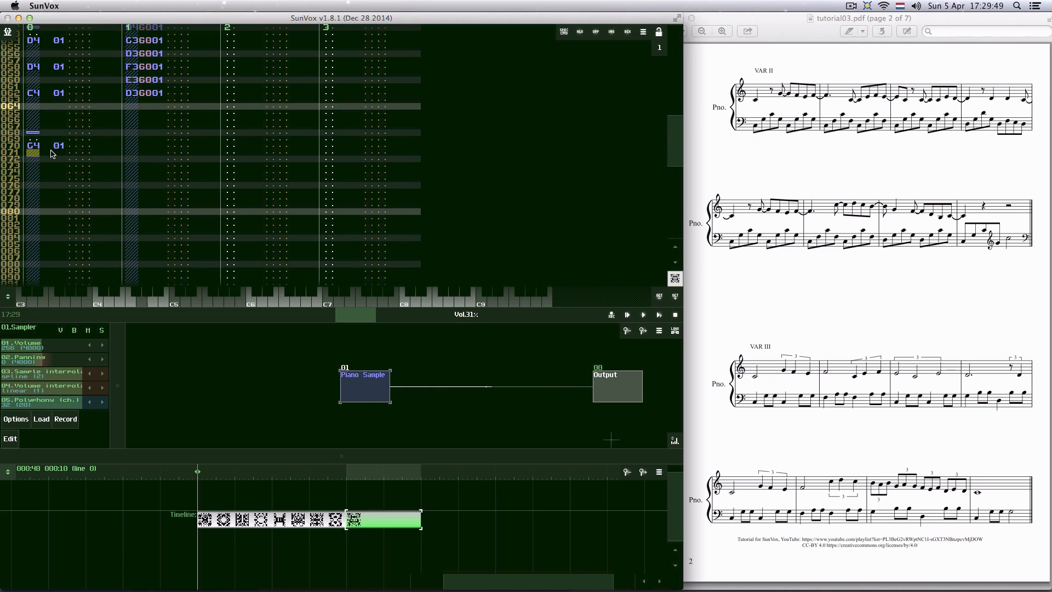
- Enter the melody notes F4, E4 and F4 at lines 74, 76 and 78 of track 0
key("Down")
key("Down")
key("Down")
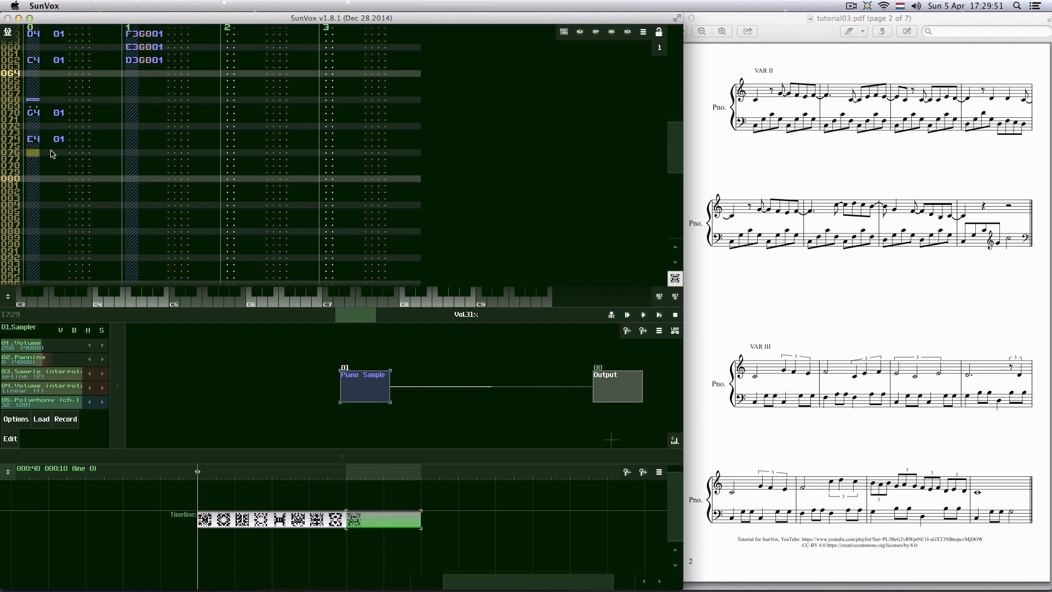
key("c")
key("v")
key("Down")
key("c")
key("Down")
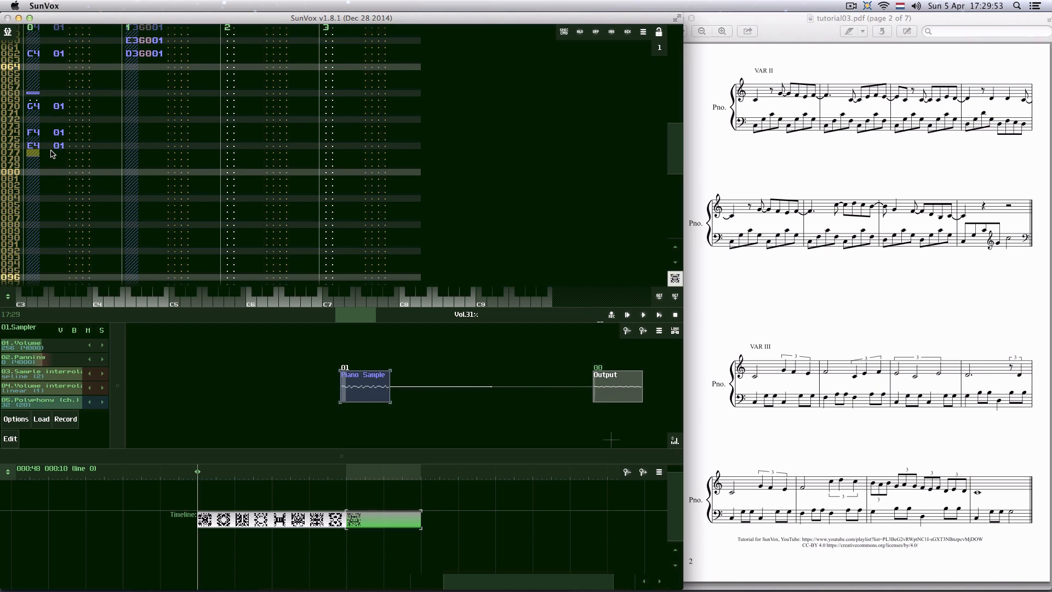
key("v")
- Enter the melody note C5 at line 86 of track 0
key("Down")
key("Down")
key("Down")
key("Down")
key("Down")
key("Down")
key("Down")
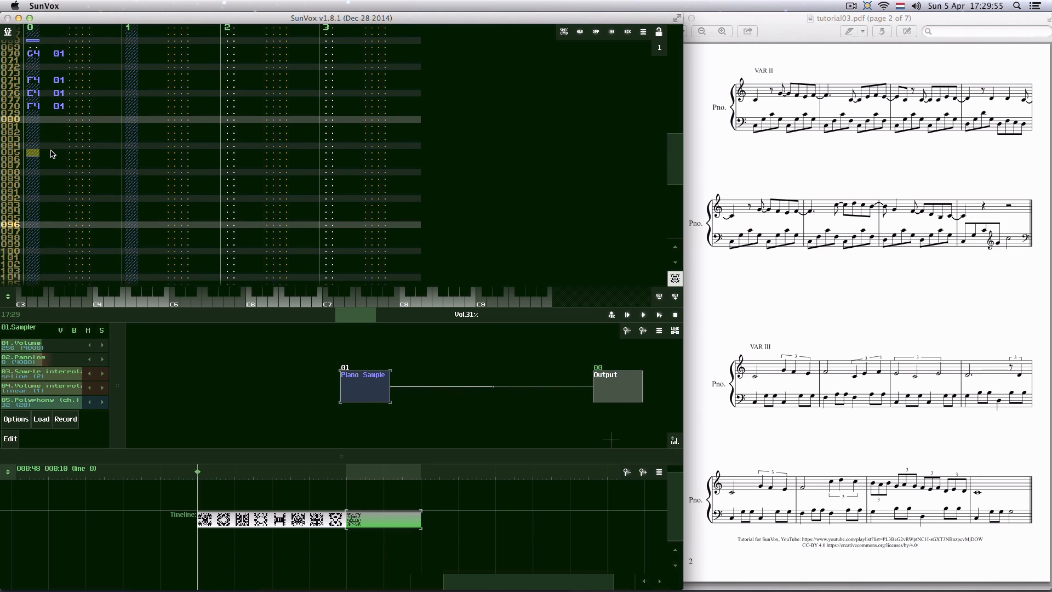
key("q")
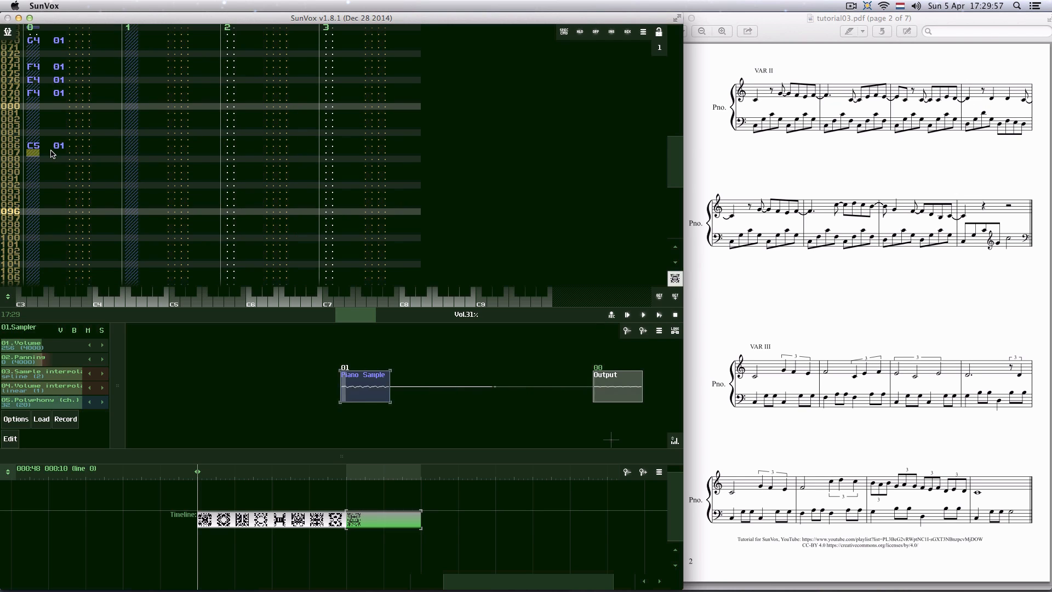
- Enter the melody notes D5, C5 and B4 at lines 90, 92 and 94 of track 0
key("Down")
key("Down")
key("Down")
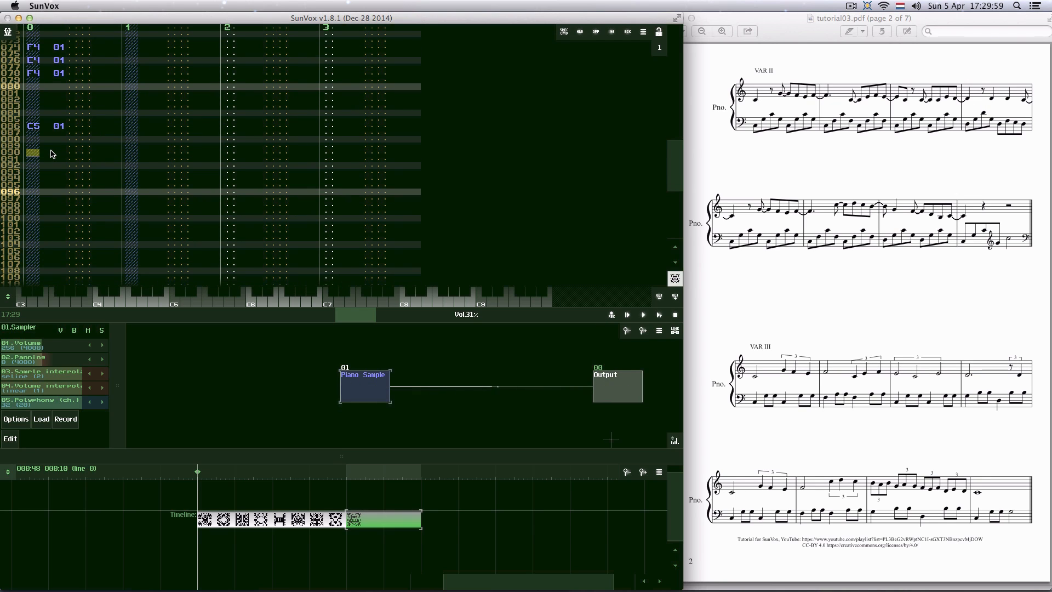
key("w")
key("Down")
key("q")
key("Down")
key("m")
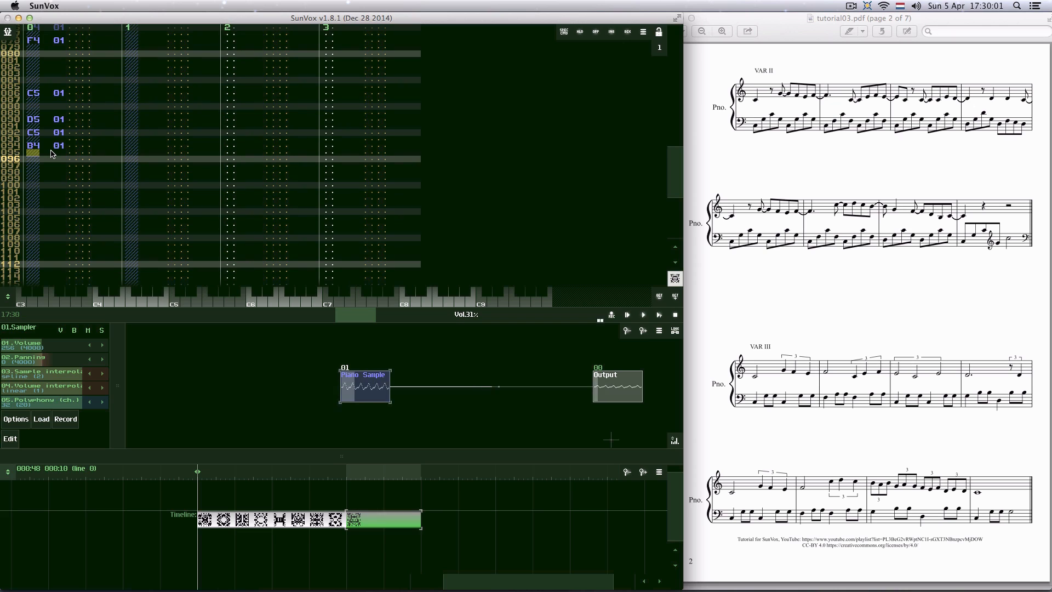
- Enter G4 at line 98 and F4 at line 102 of track 0
key("Down")
key("Down")
key("Down")
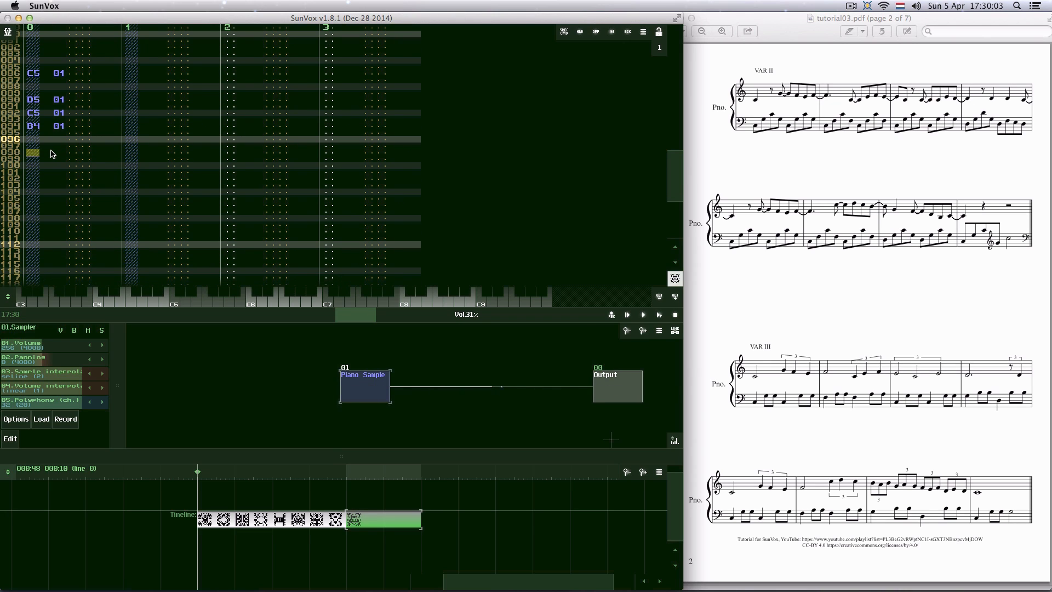
key("v")
key("Up")
key("z")
key("Down")
key("Down")
key("Down")
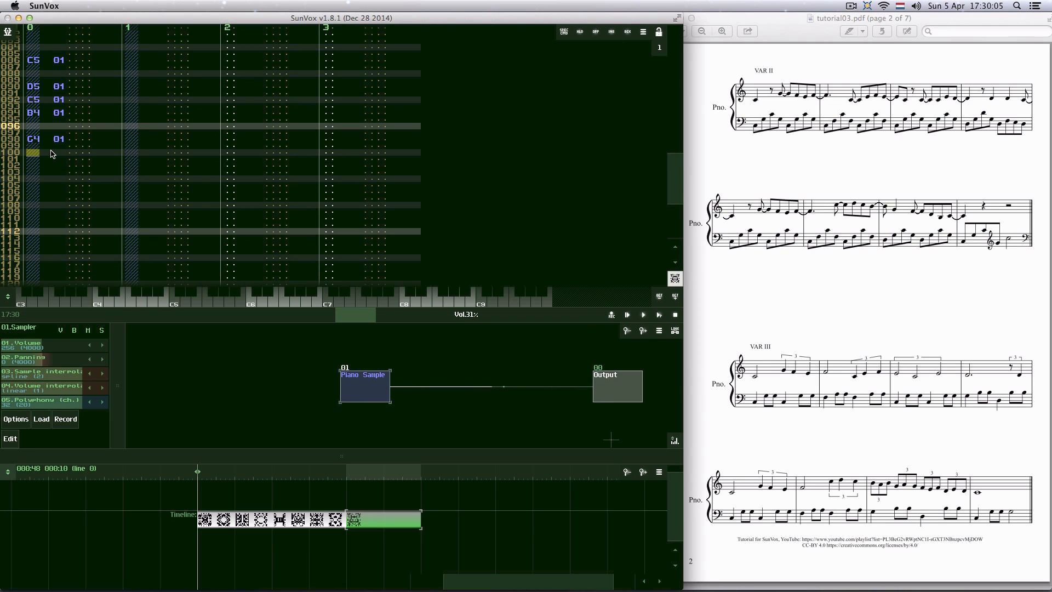
key("v")
- Enter the melody notes D4, B3 and C4 at lines 106, 108 and 110 of track 0
key("Down")
key("Down")
key("Down")
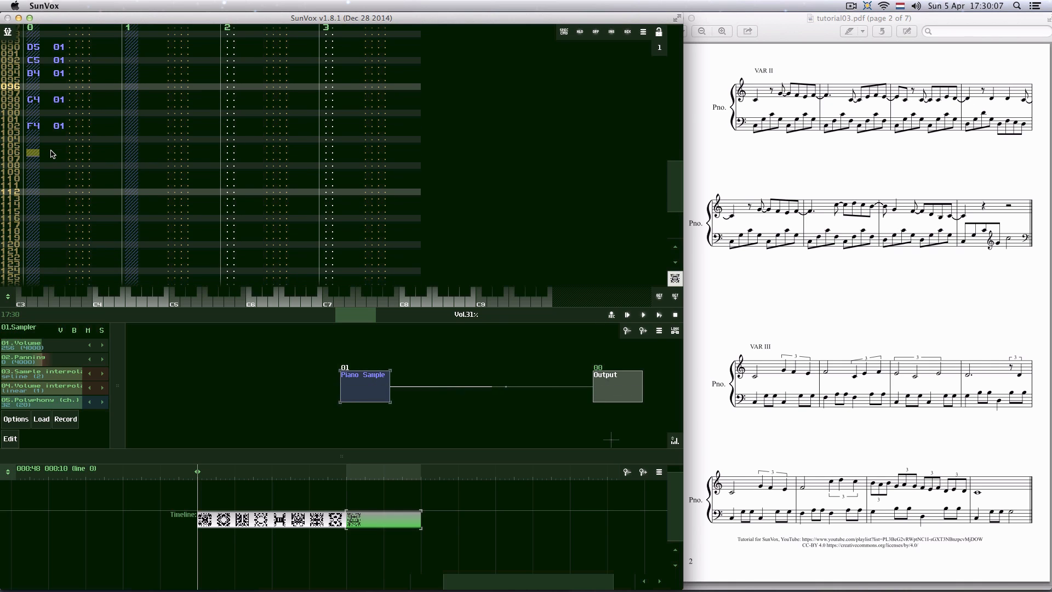
key("x")
key("Down")
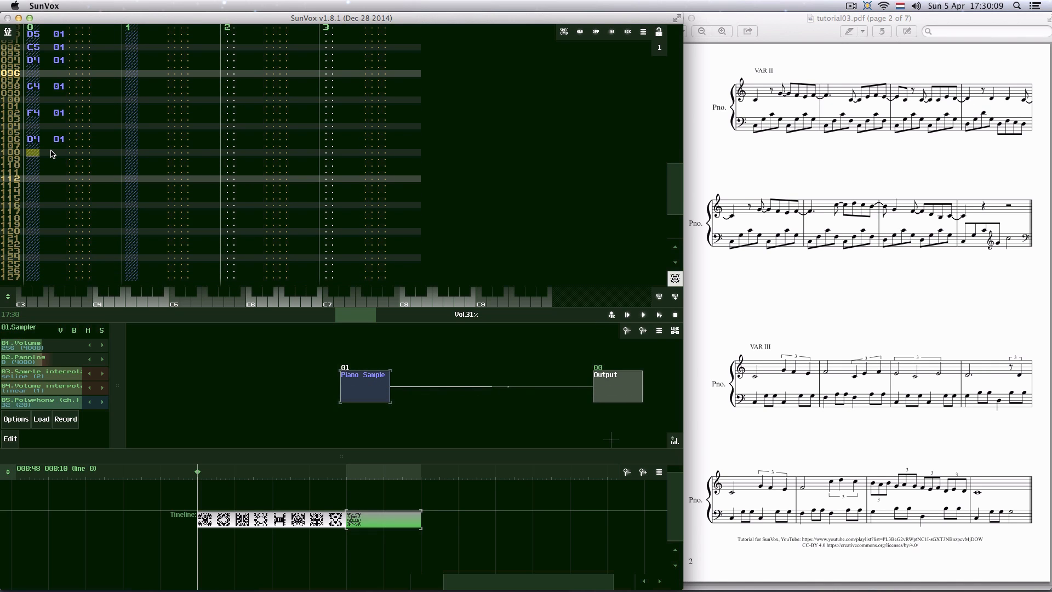
key("m")
key("Down")
key("q")
- End the final melody note with a note-off at line 116 of track 0
key("Down")
key("Down")
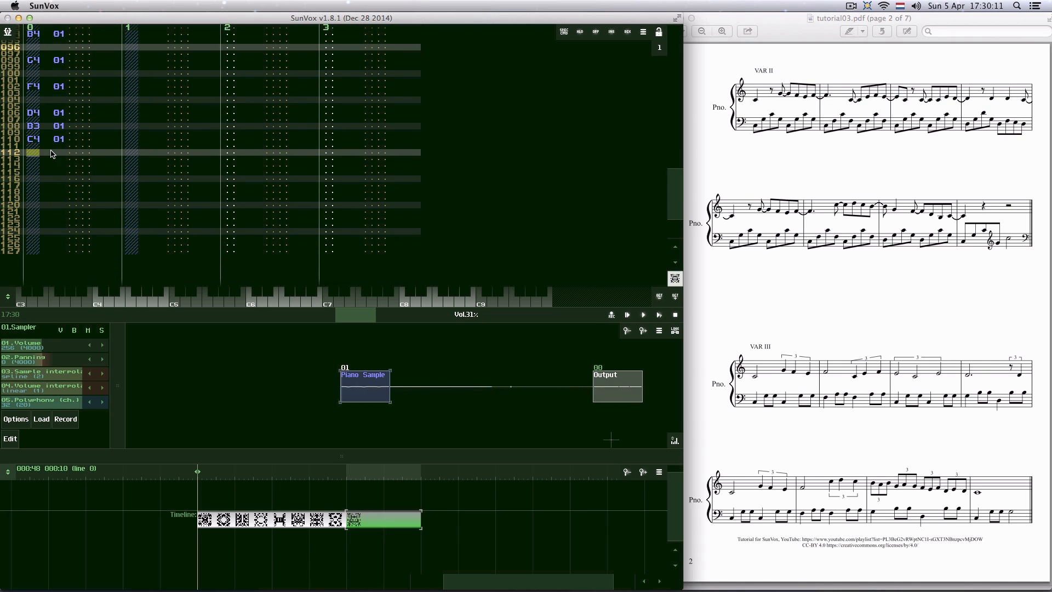
key("Down")
key("Down")
key("Down")
key("Caps_Lock")
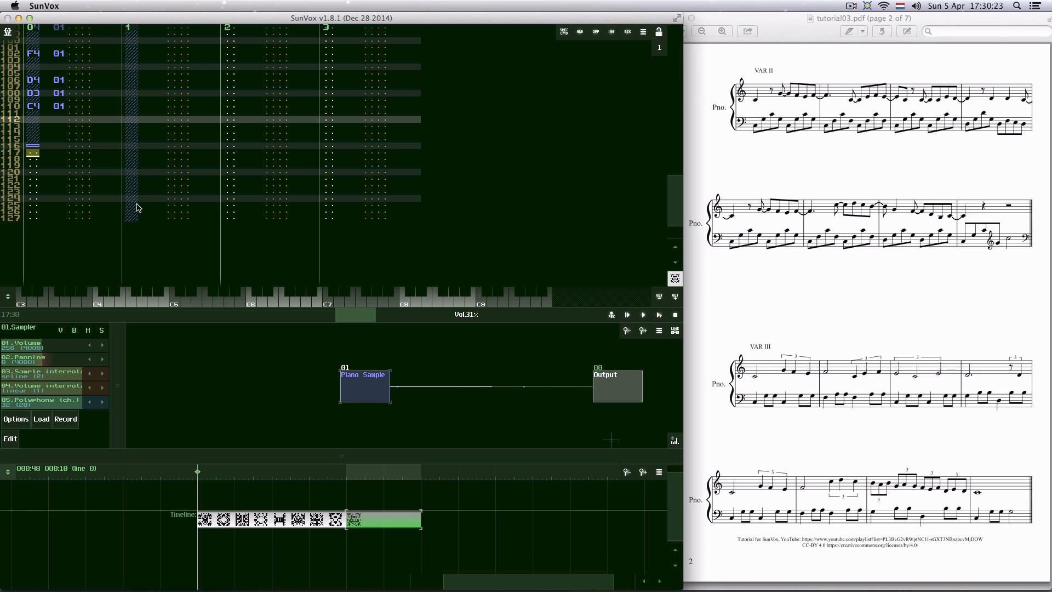
- Enter the bass figure C3, G3, C4, G3 twice on every second line from 64 to 78 of track 1
scroll(121, 170, "up", 3)
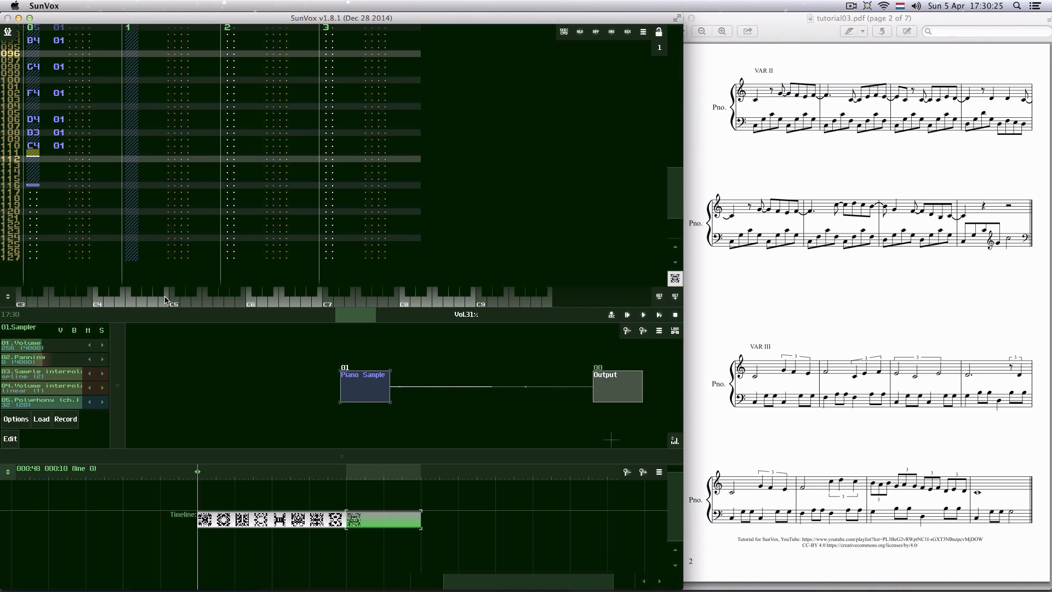
scroll(136, 207, "up", 10)
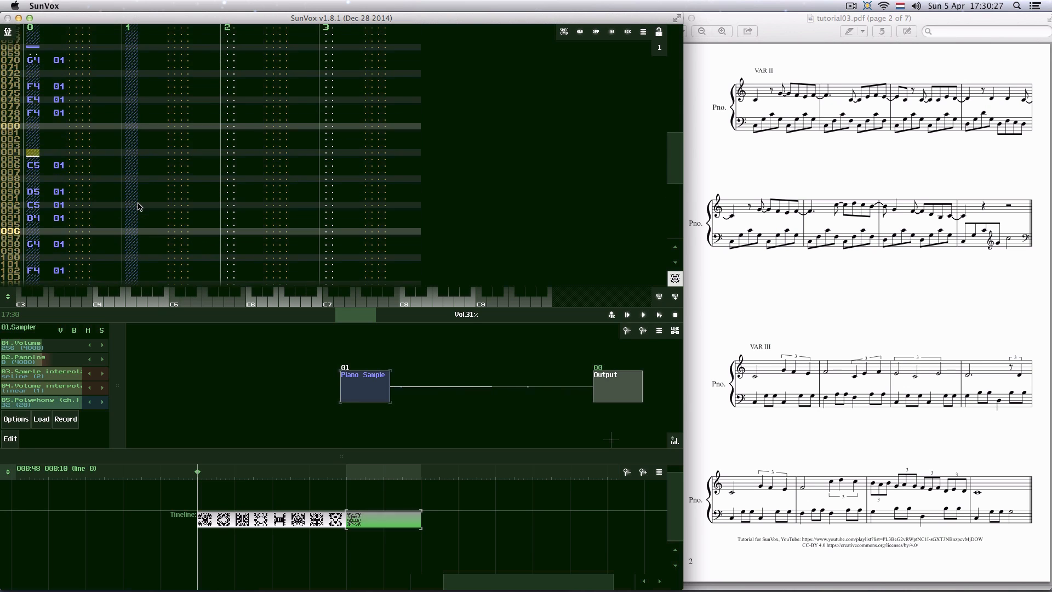
scroll(139, 206, "up", 1)
left_click(130, 113)
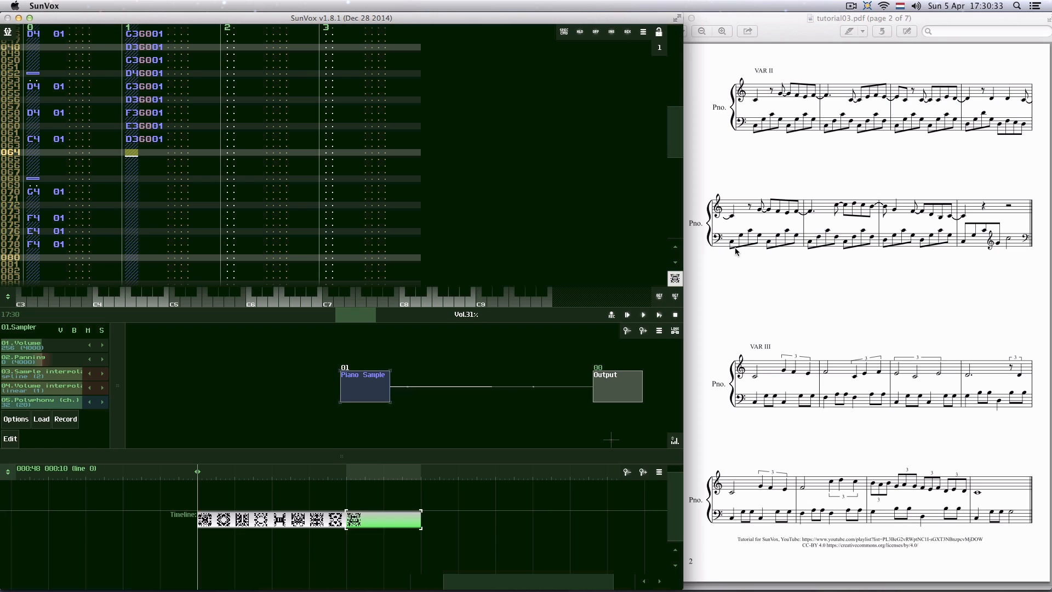
key("z")
key("b")
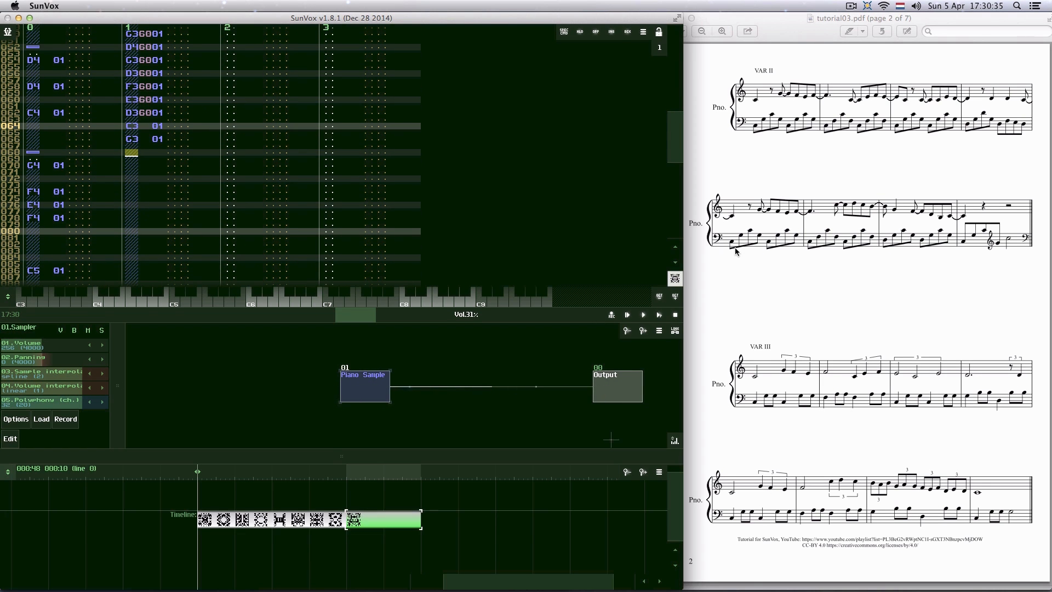
key("q")
key("b")
key("z")
key("b")
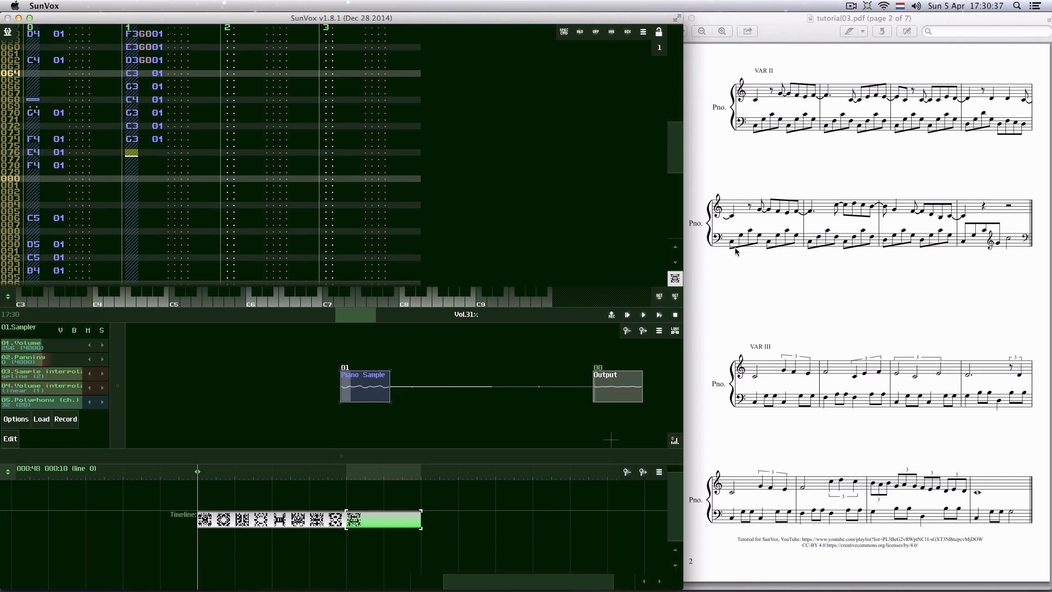
key("q")
key("b")
- Enter the bass figure C3, F3, C4, F3 twice on every second line from 80 to 94 of track 1
key("z")
key("v")
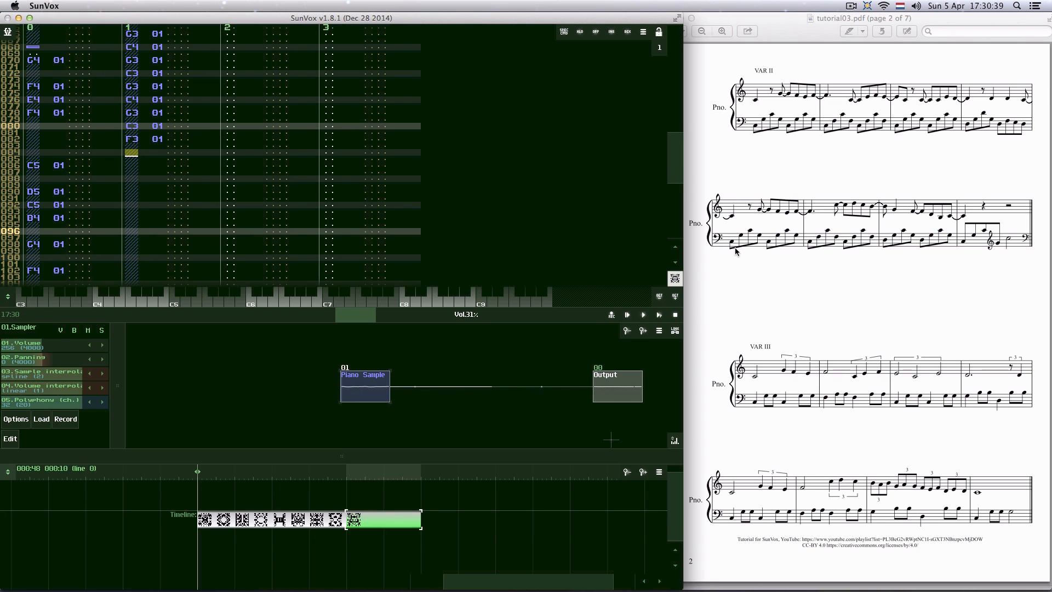
key("q")
key("v")
key("z")
key("v")
key("q")
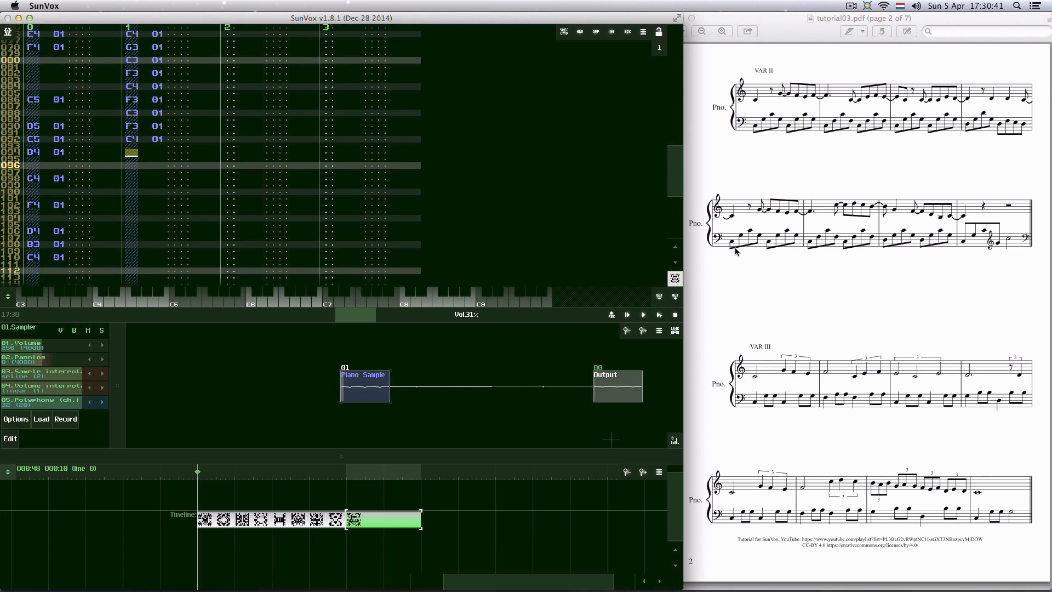
key("v")
- Enter the bass figure D3, G3, C4, G3 twice on every second line from 96 to 110 of track 1
key("x")
key("b")
key("q")
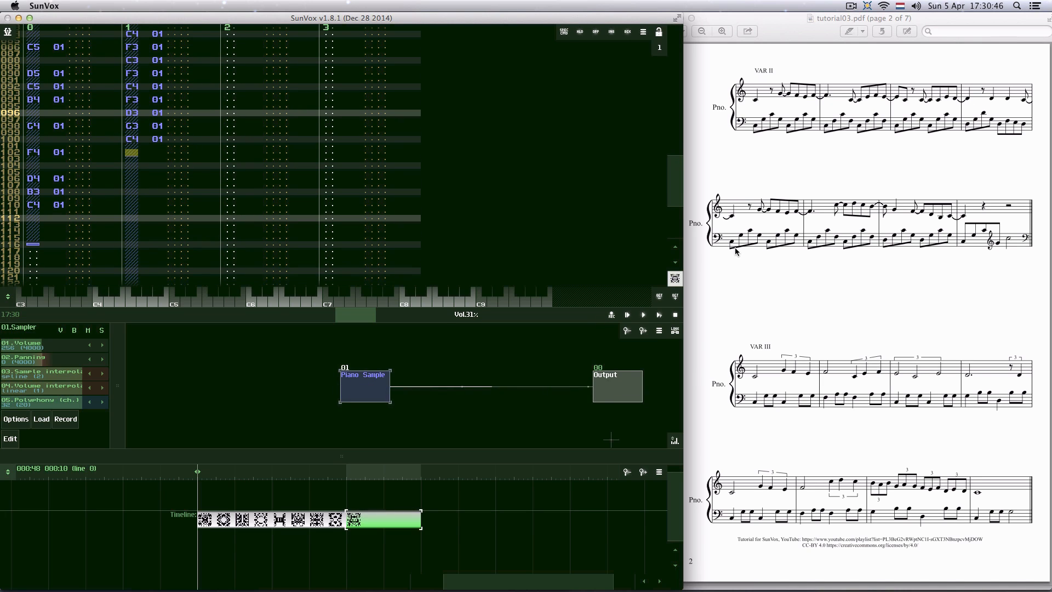
key("b")
key("x")
key("b")
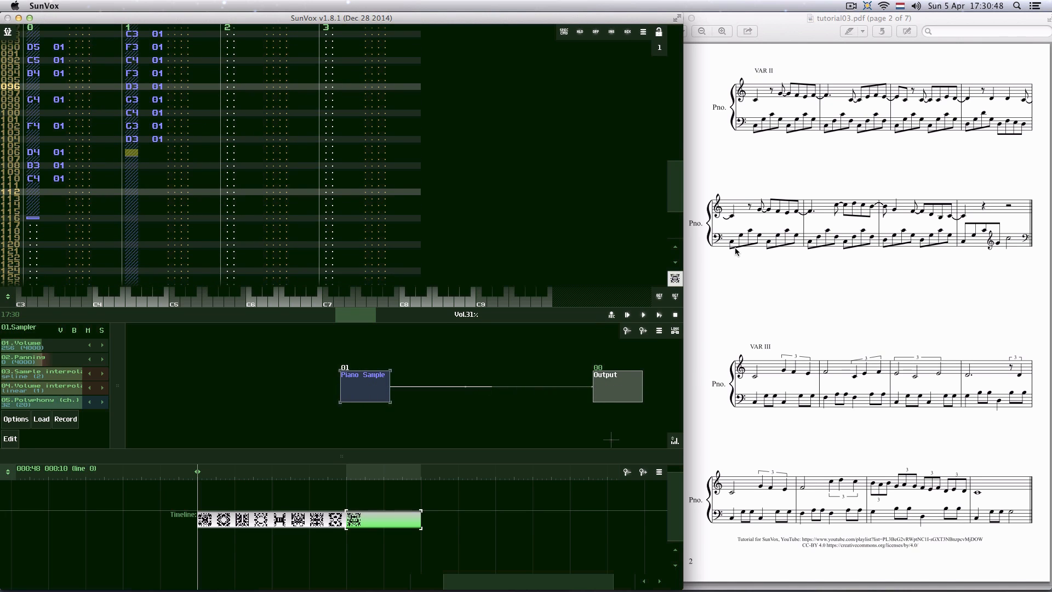
key("q")
key("b")
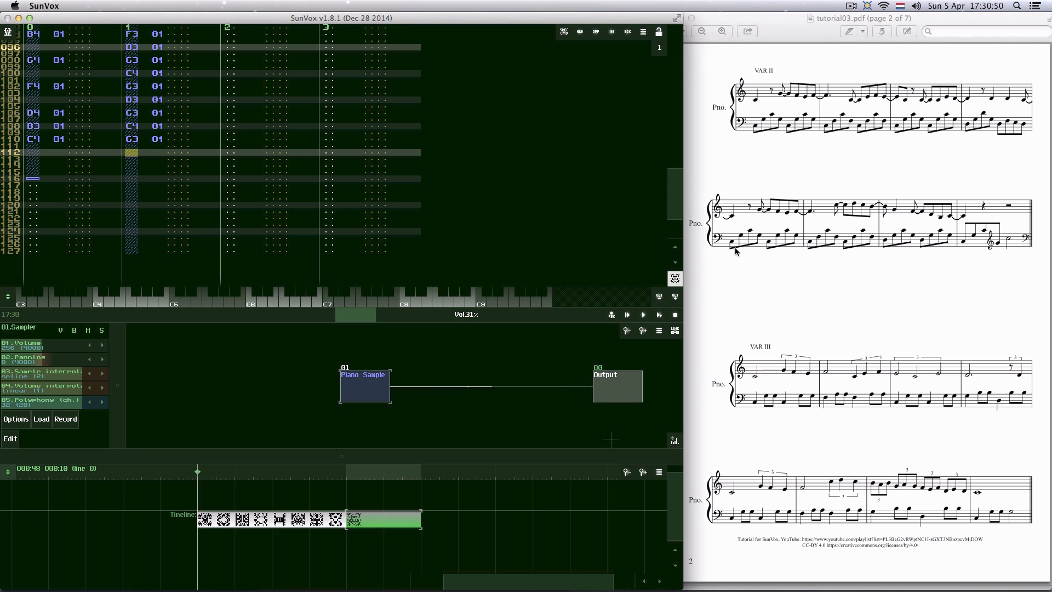
- Enter the closing bass notes C3, G3, C4, G4 and C5 on every second line from 112 to 120 of track 1
key("z")
key("b")
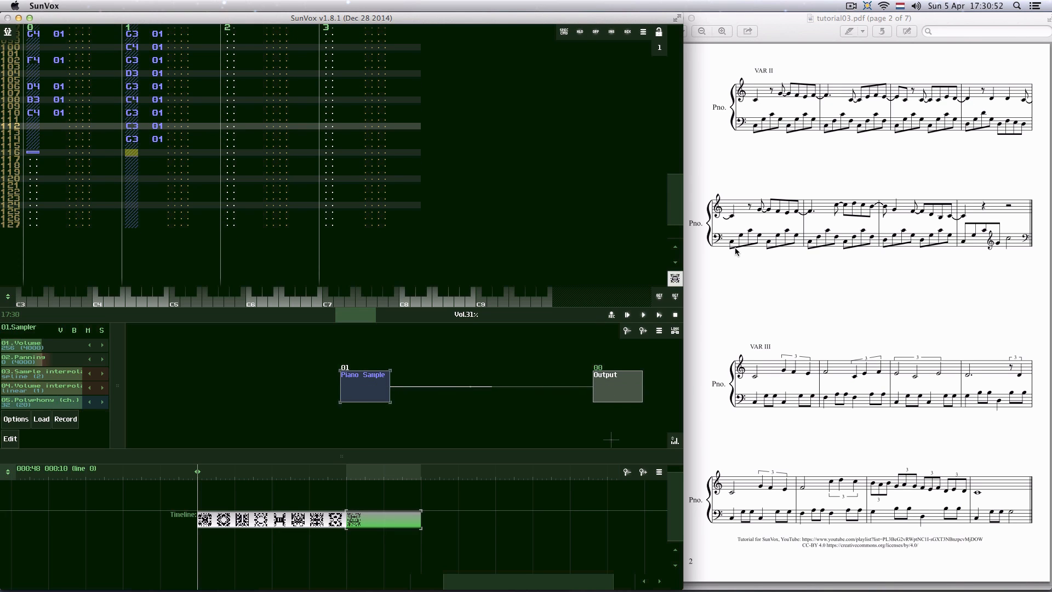
key("q")
key("q")
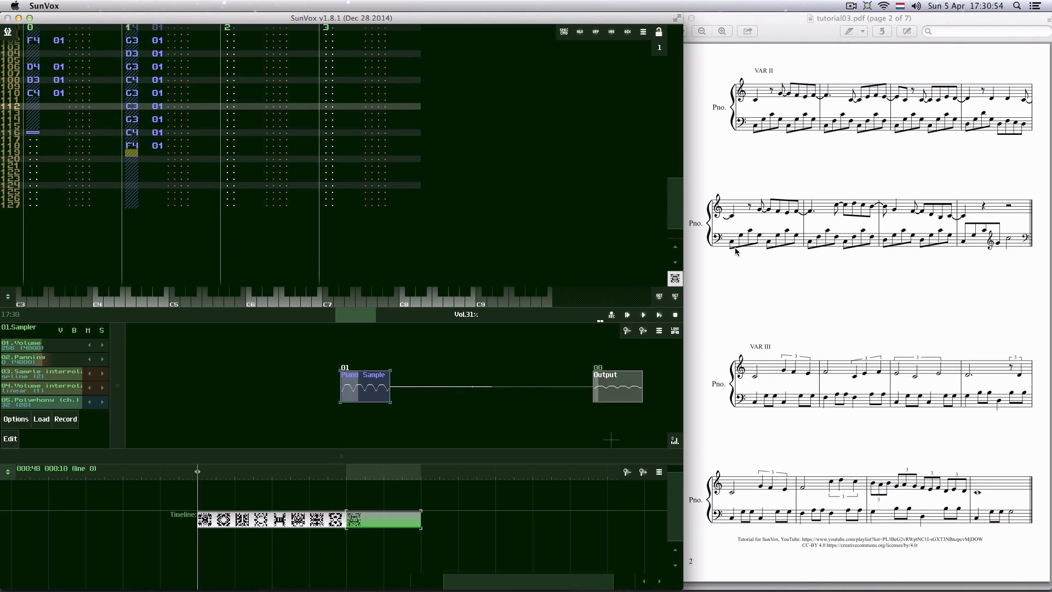
key("i")
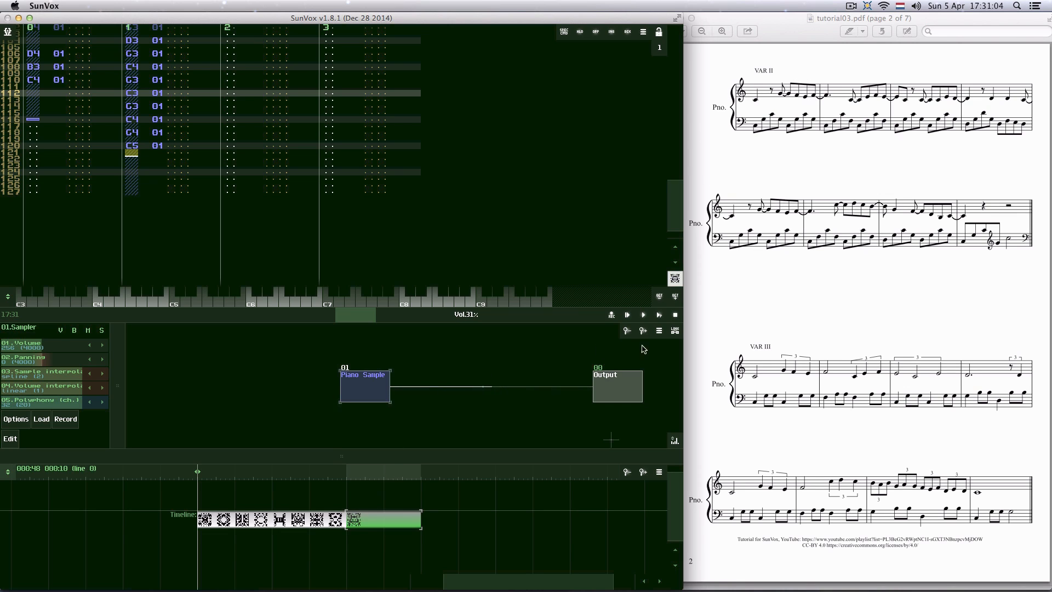
- Play back the song and look over the notes of the 128-line pattern
left_click(659, 315)
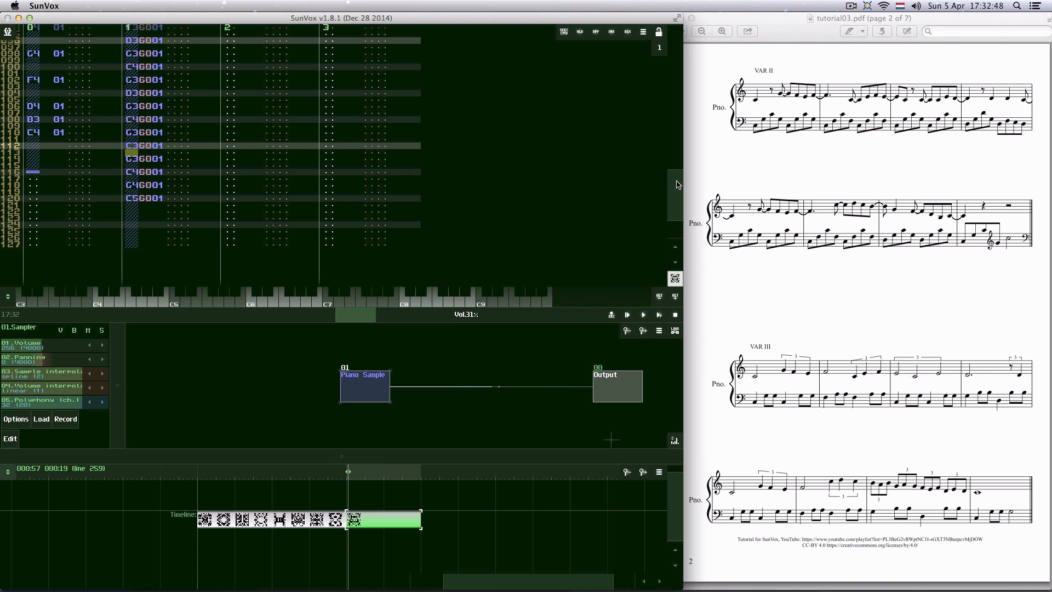
left_click_drag(679, 184, 679, 154)
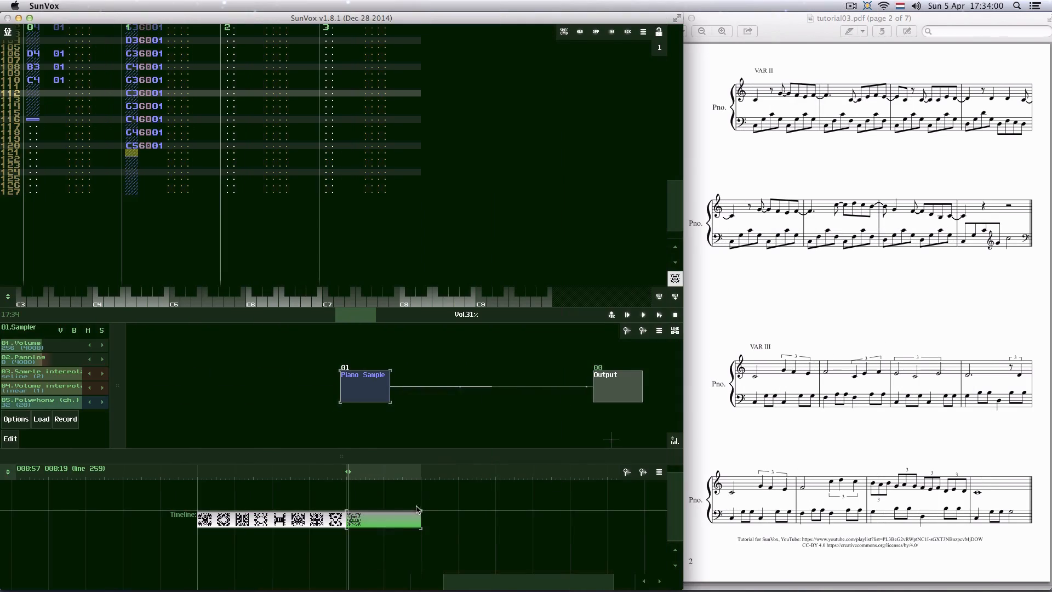
- Add a new 32-line pattern directly after the 128-line pattern on the timeline and place the edit cursor on line 00 of track 1
double_click(447, 520)
left_click_drag(447, 523, 433, 520)
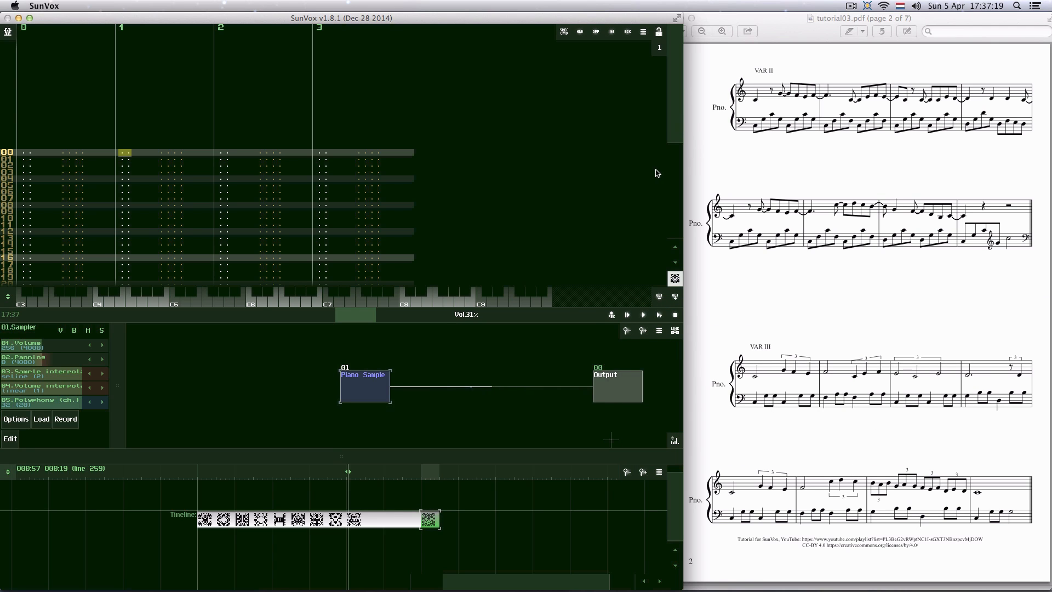
left_click(29, 154)
left_click(121, 155)
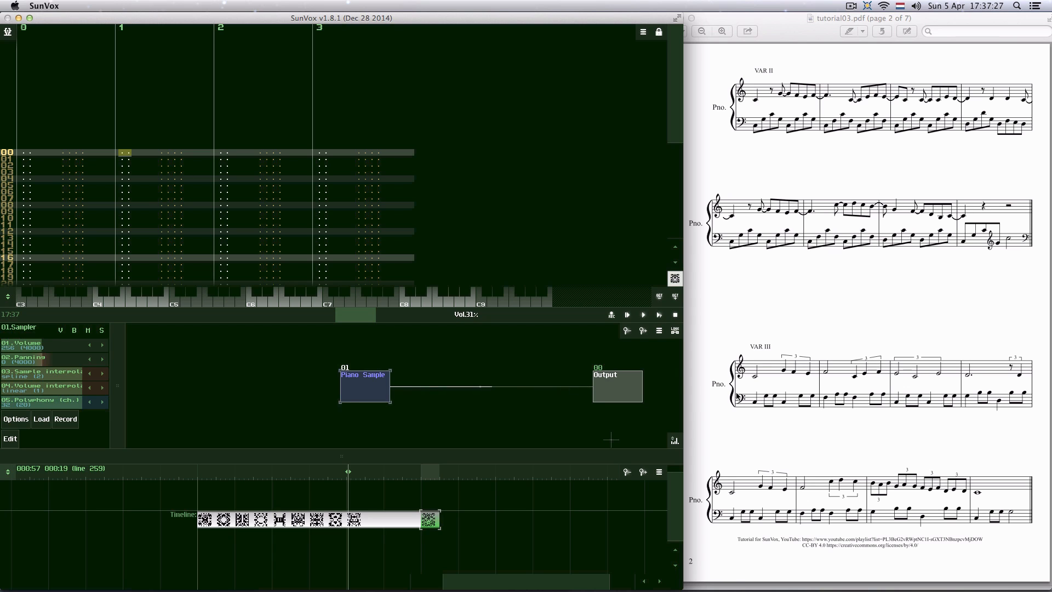
- Enter C3, G3, G3 at lines 00, 04 and 06 of track 1 and repeat them at lines 08, 12 and 14
key("z")
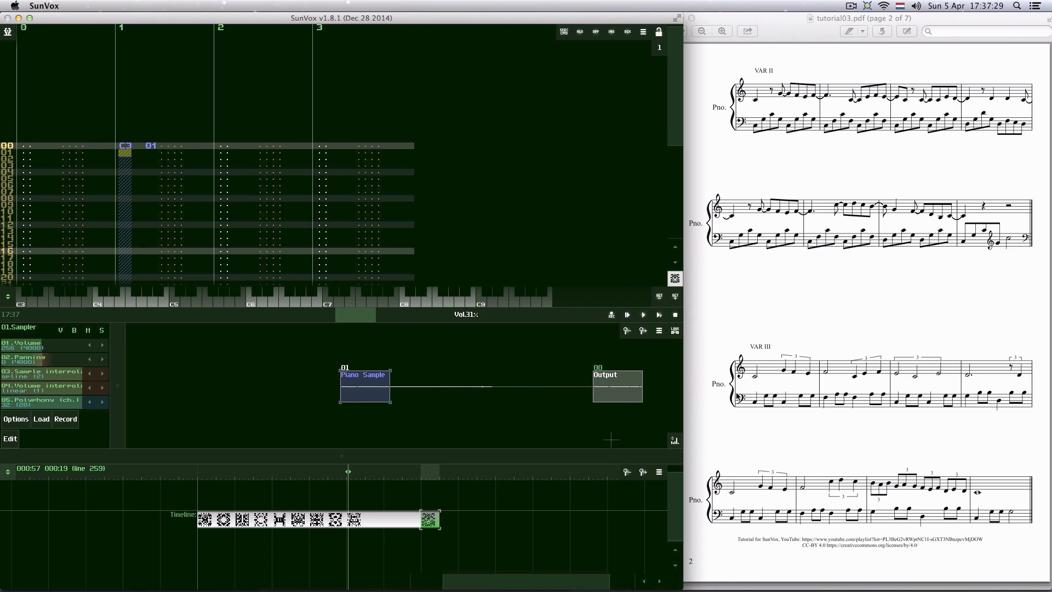
key("z")
key("z")
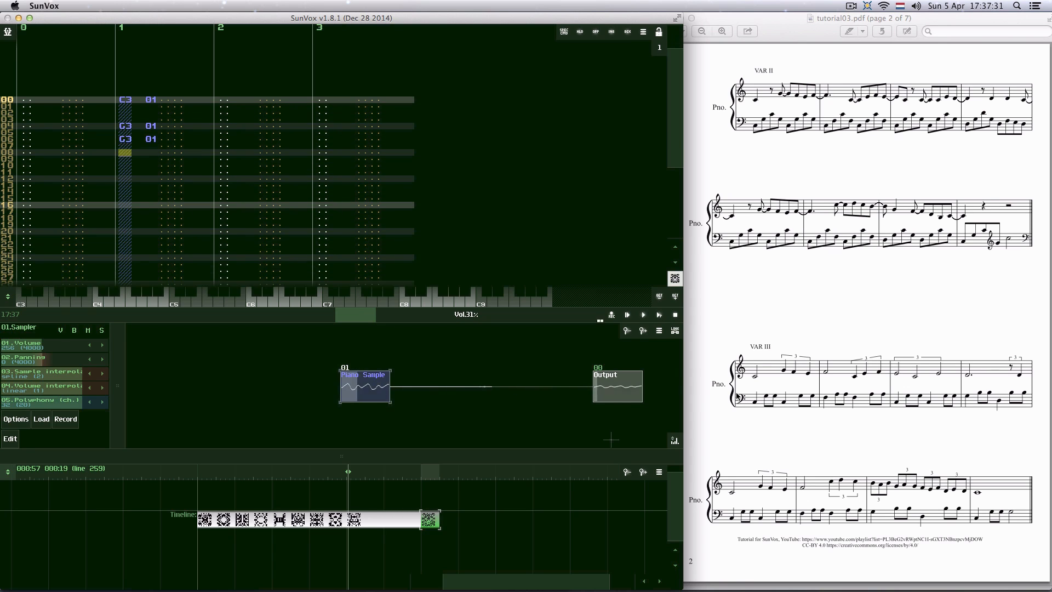
key("z")
key("Down")
key("Down")
key("Down")
key("b")
key("Down")
key("b")
key("Down")
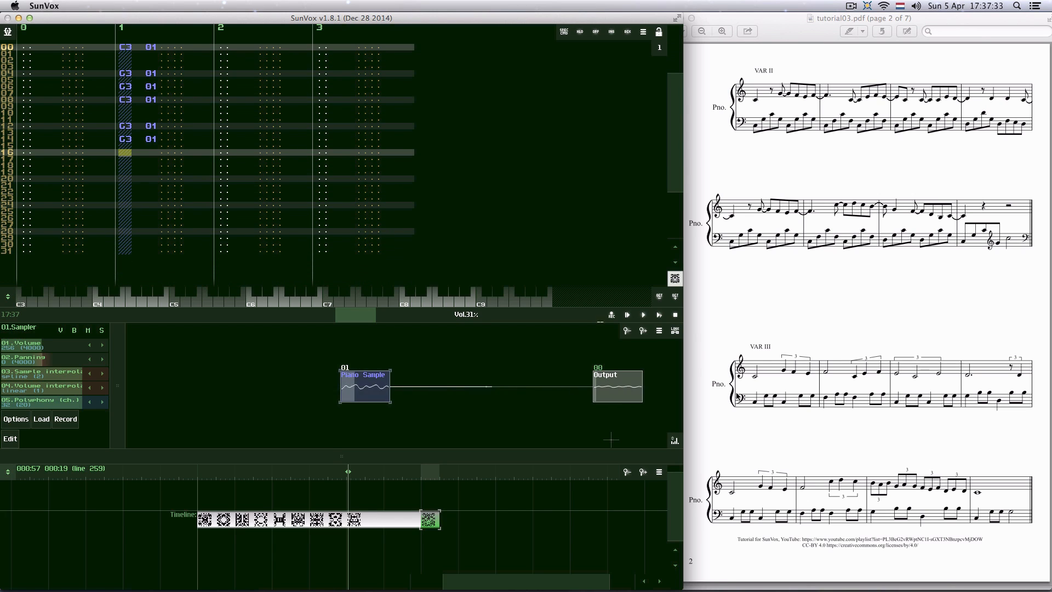
- Enter F3, A3 and A3 at lines 16, 20 and 22 of track 1
key("v")
key("Down")
key("Down")
key("Down")
key("n")
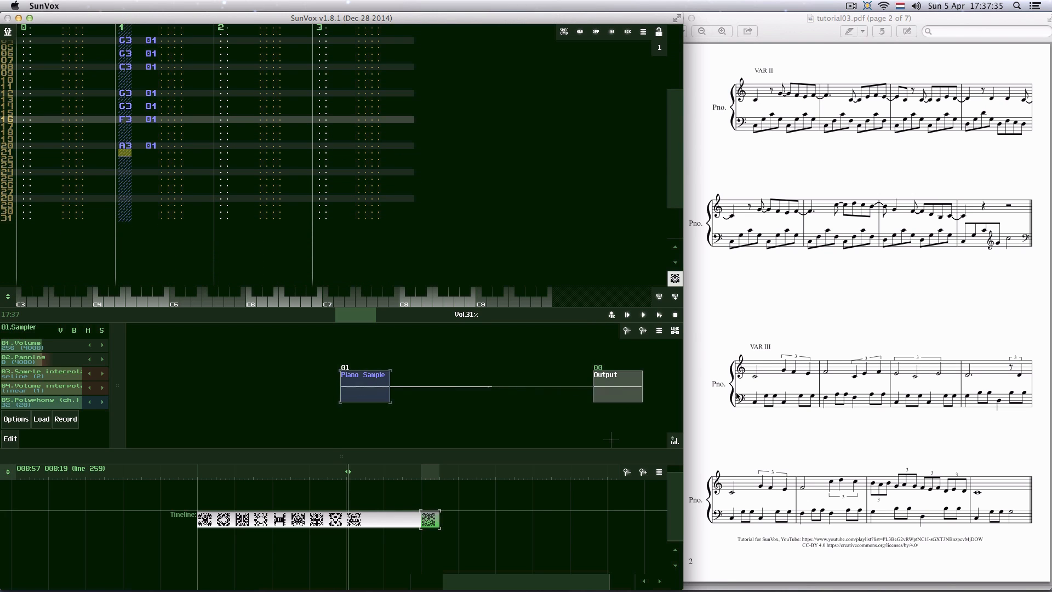
key("Up")
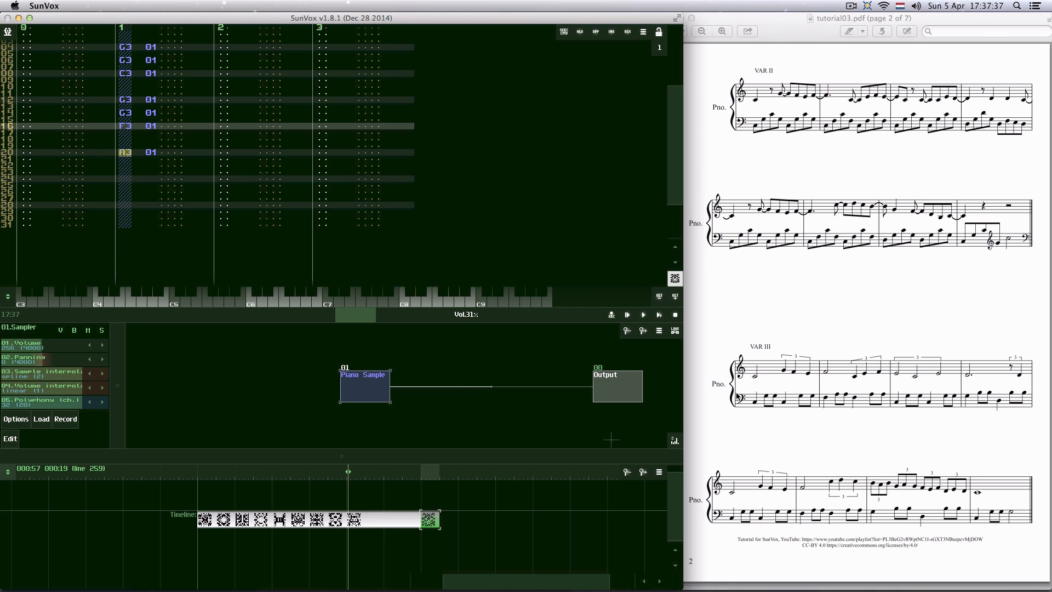
key("Down")
key("Down")
key("n")
- Enter F3, A3 and A3 at lines 24, 28 and 30 of track 1
key("Down")
key("v")
key("Down")
key("Down")
key("Down")
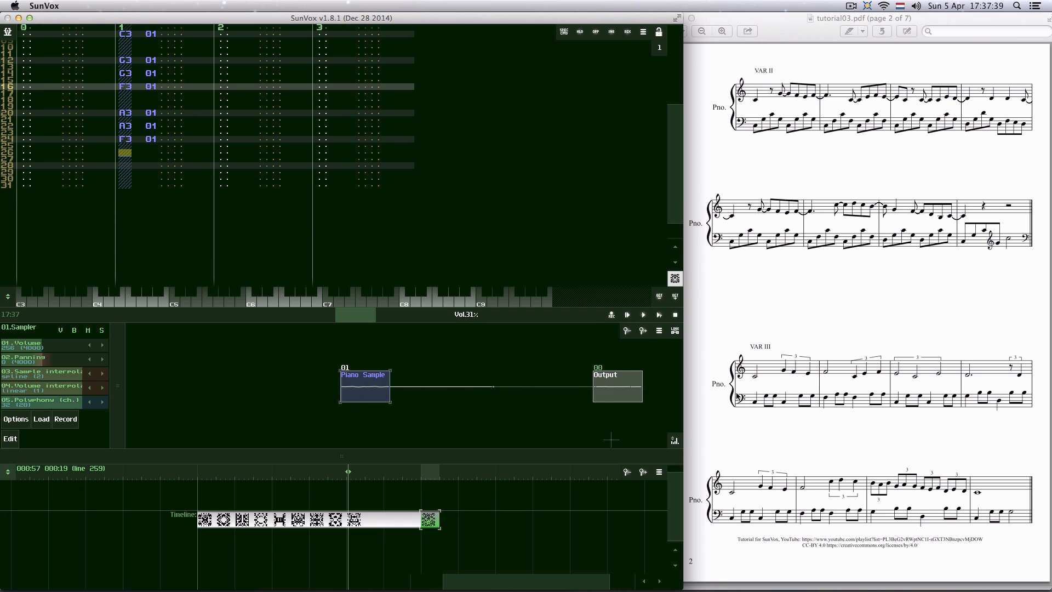
key("n")
key("Down")
key("n")
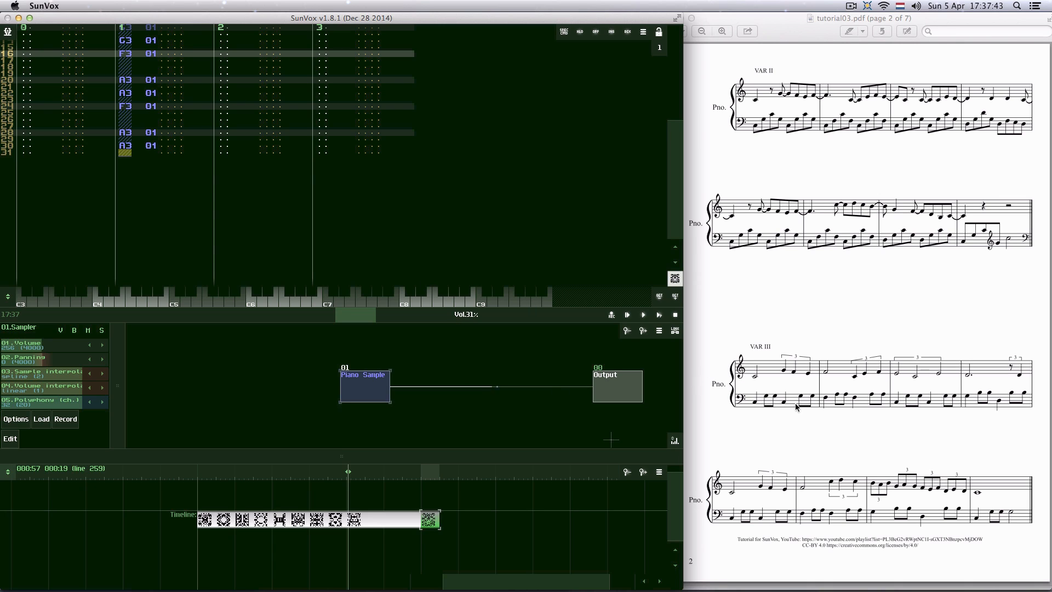
key("Down")
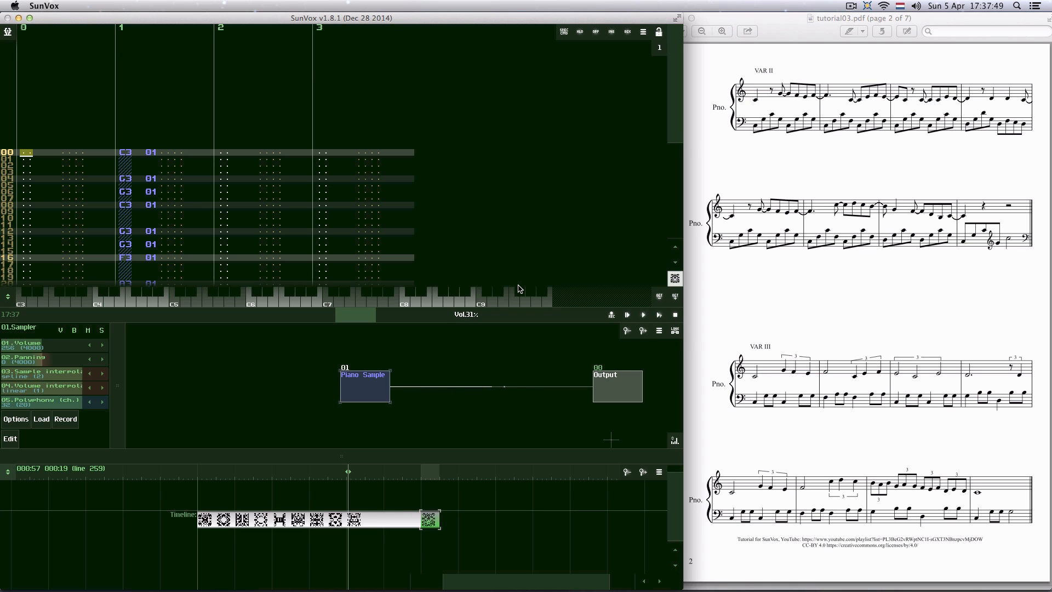
- Enter the melody notes C4, G4, F4, E4 and F4 at lines 00, 08, 11, 14 and 16 of track 0
key("q")
left_click(25, 199)
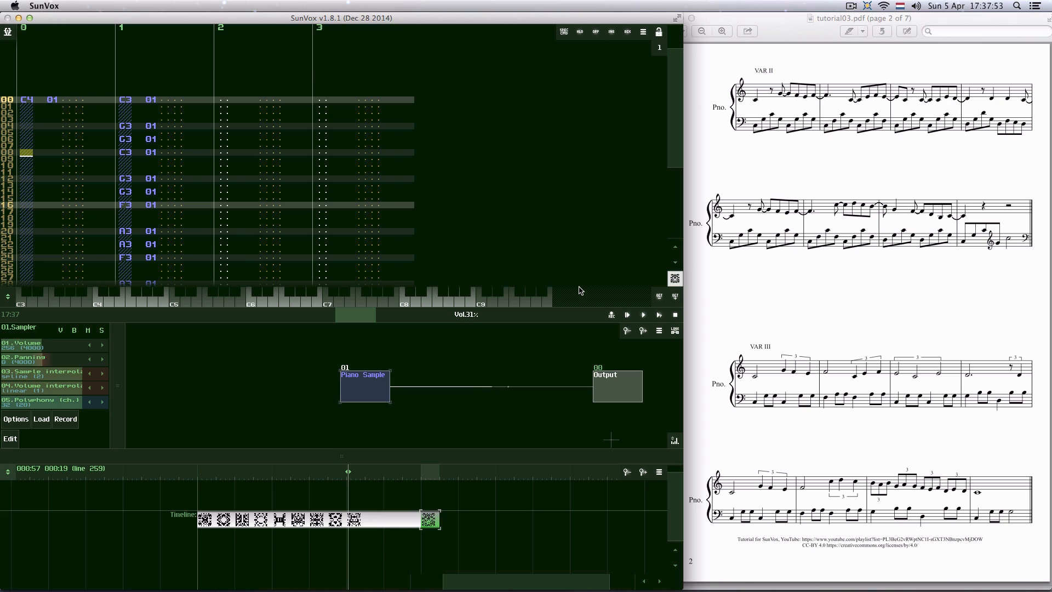
key("q")
key("Down")
key("Down")
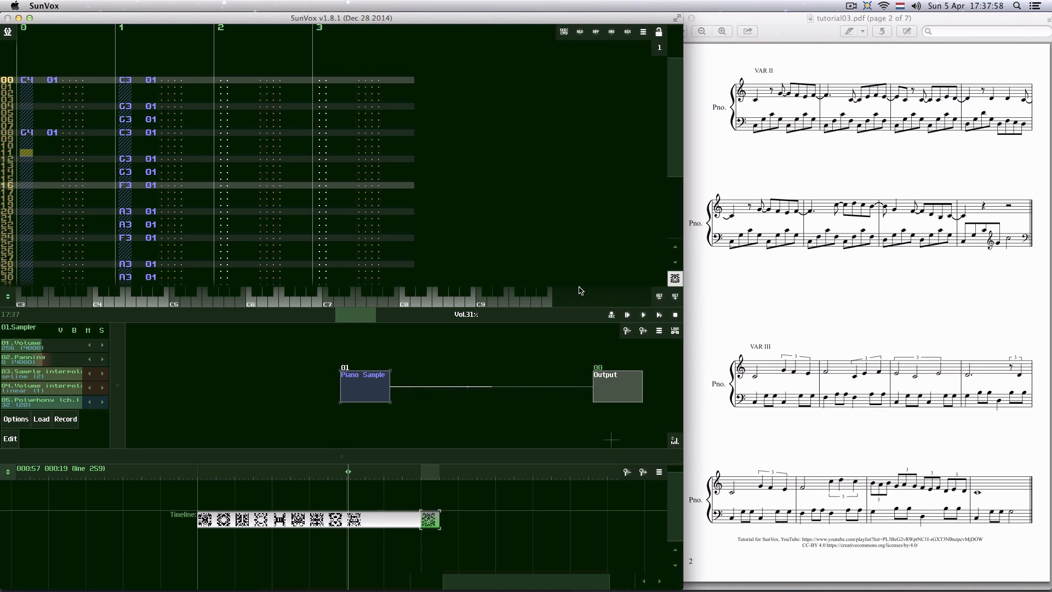
key("r")
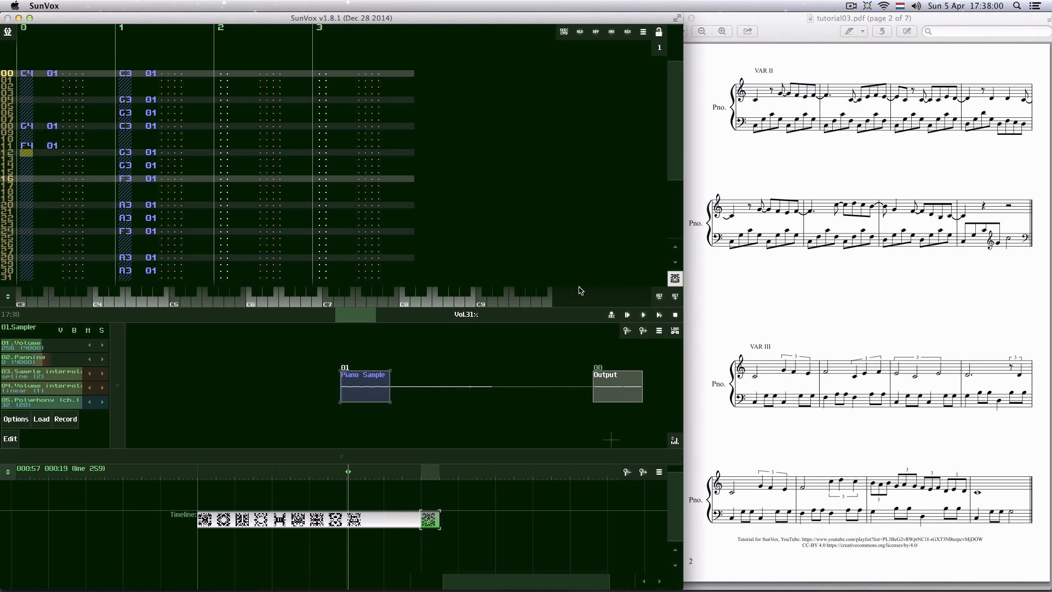
key("Down")
key("Down")
key("e")
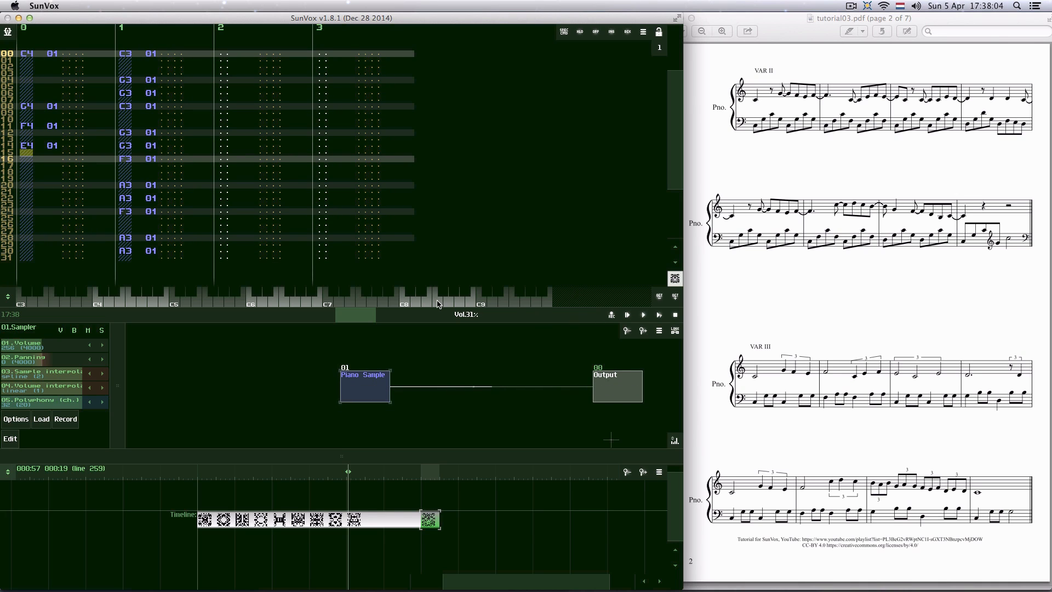
key("r")
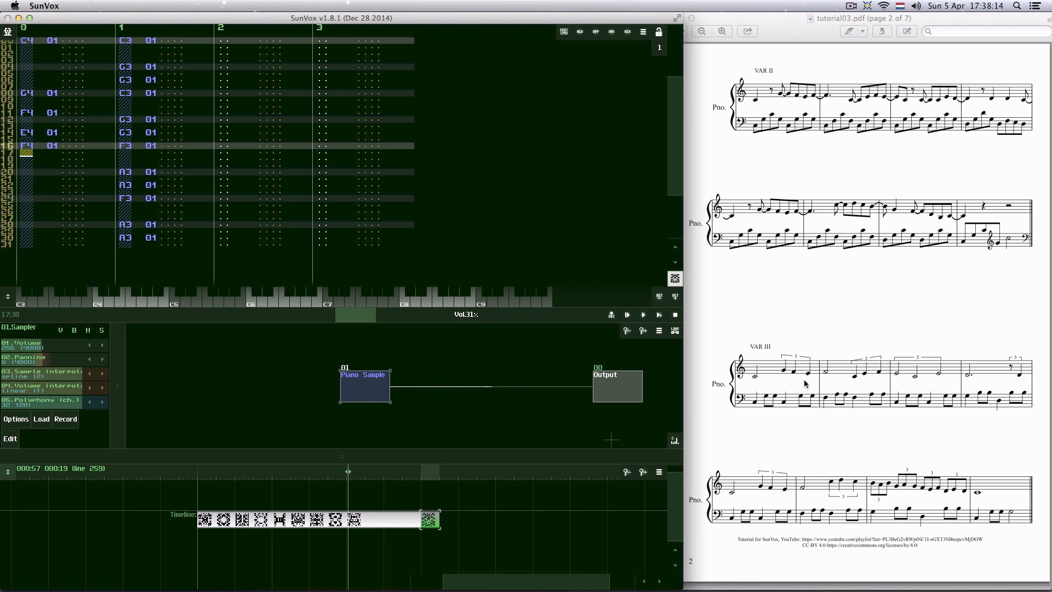
- Examine the triplet on lines 08 to 15 of track 0, and check the BPM and speed in the song properties
left_click_drag(29, 100, 30, 144)
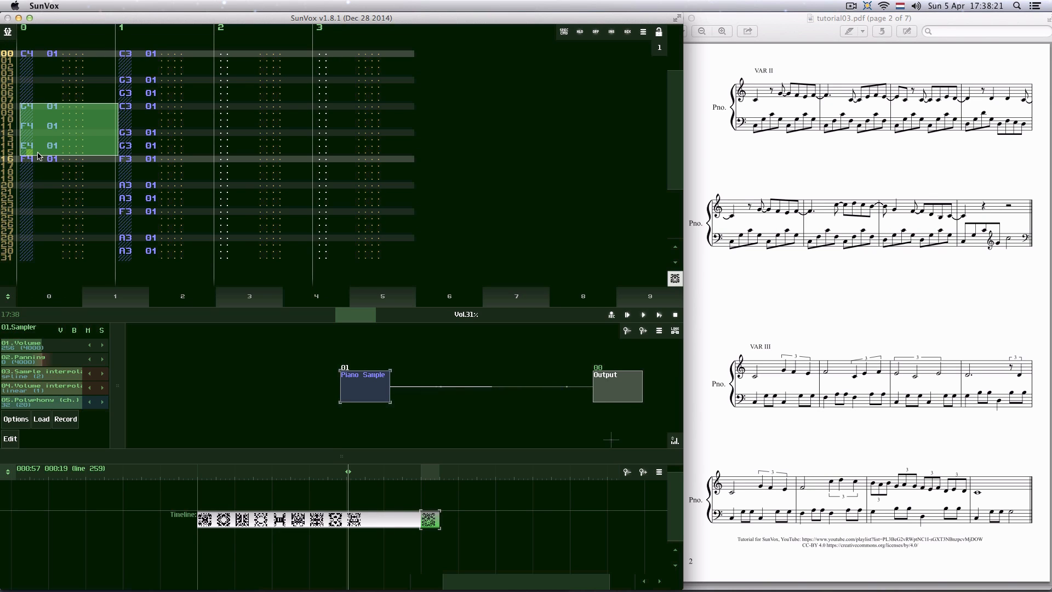
left_click(24, 159)
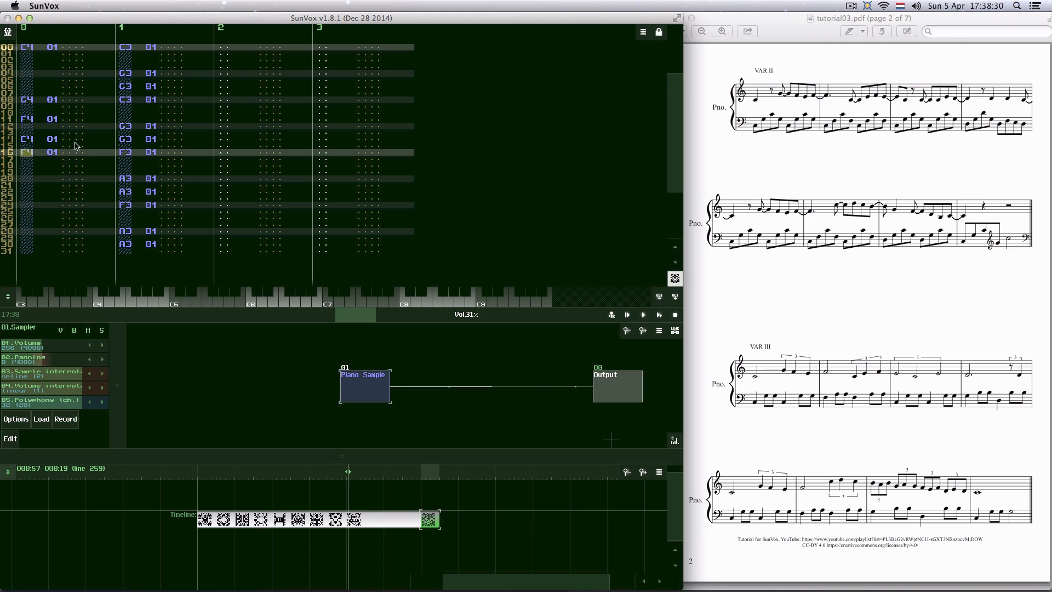
left_click(7, 32)
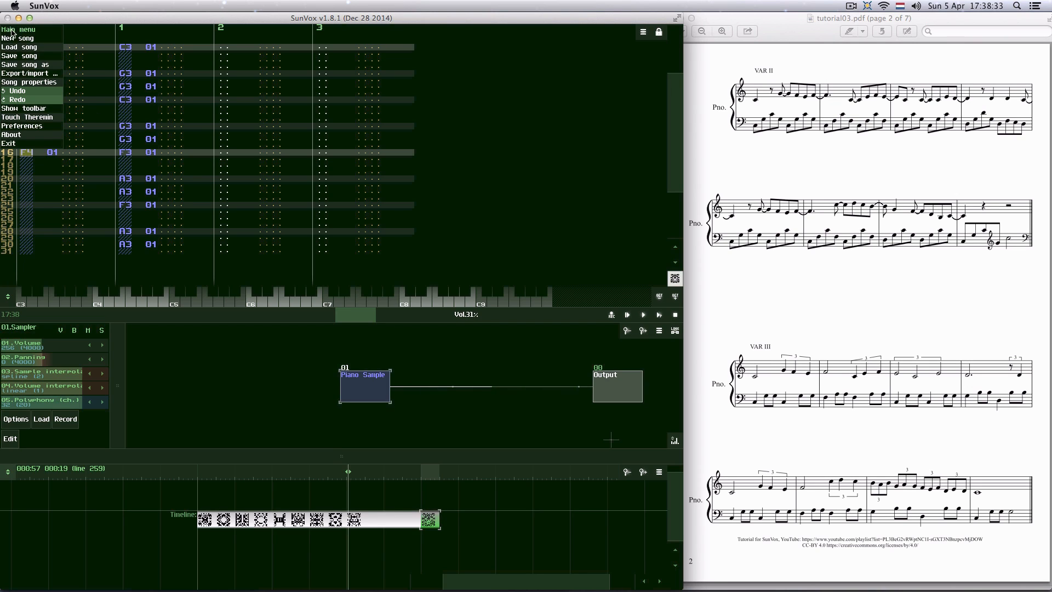
left_click(28, 81)
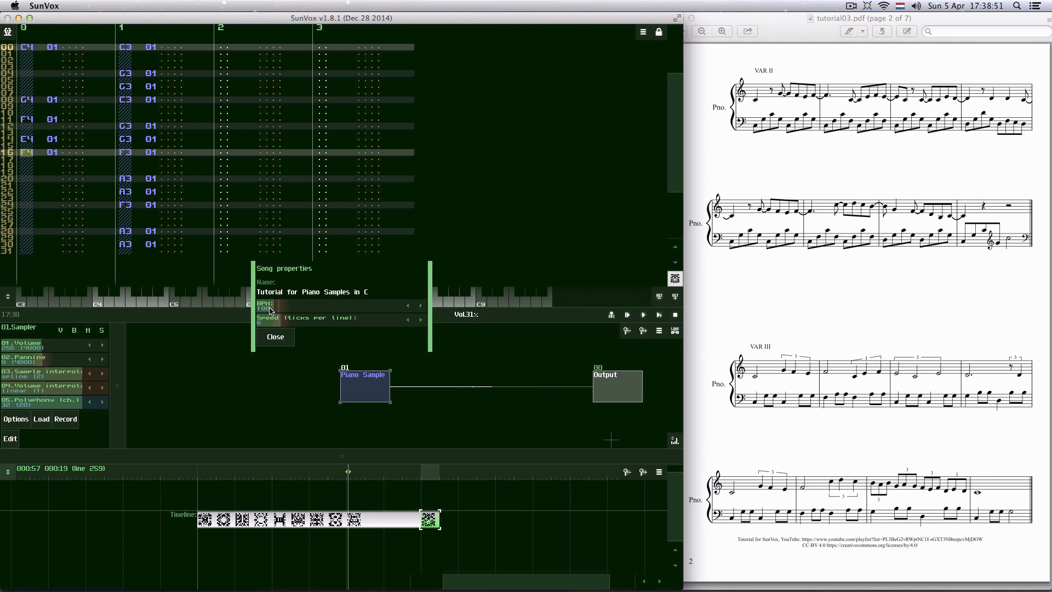
left_click(276, 337)
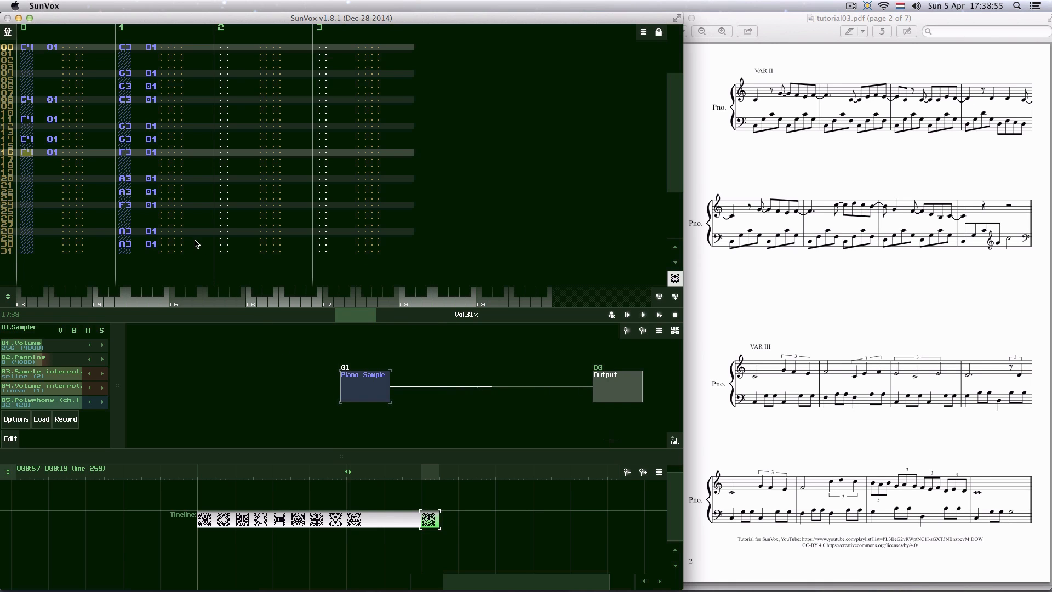
- Go through lines 08 to 15 of track 0 to examine how the triplet notes are spaced
scroll(196, 242, "up", 3)
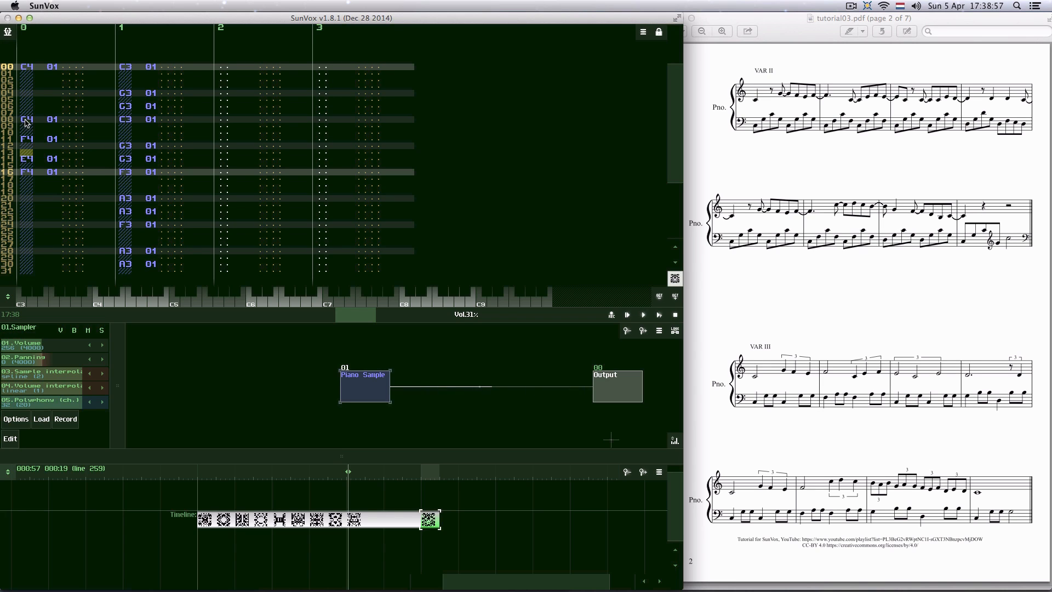
left_click_drag(25, 125, 137, 125)
scroll(137, 125, "up", 5)
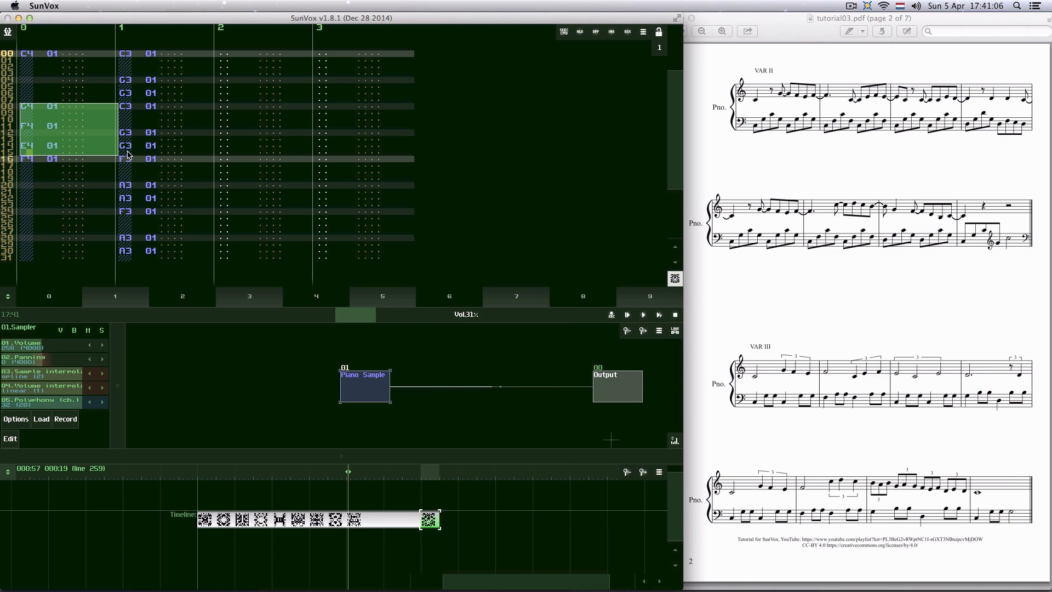
left_click(47, 126)
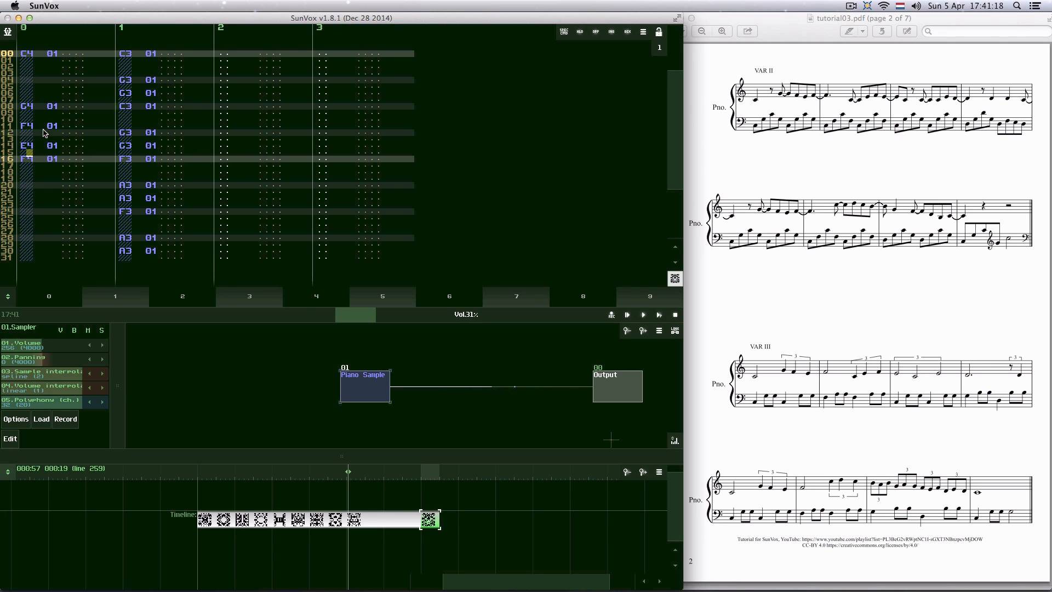
left_click(22, 133)
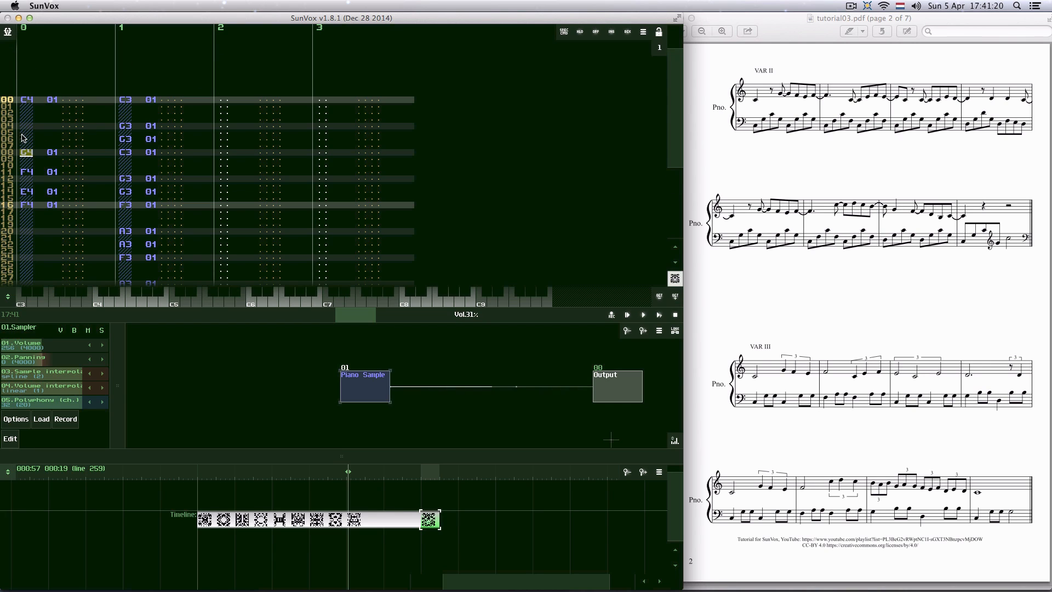
left_click_drag(29, 154, 54, 154)
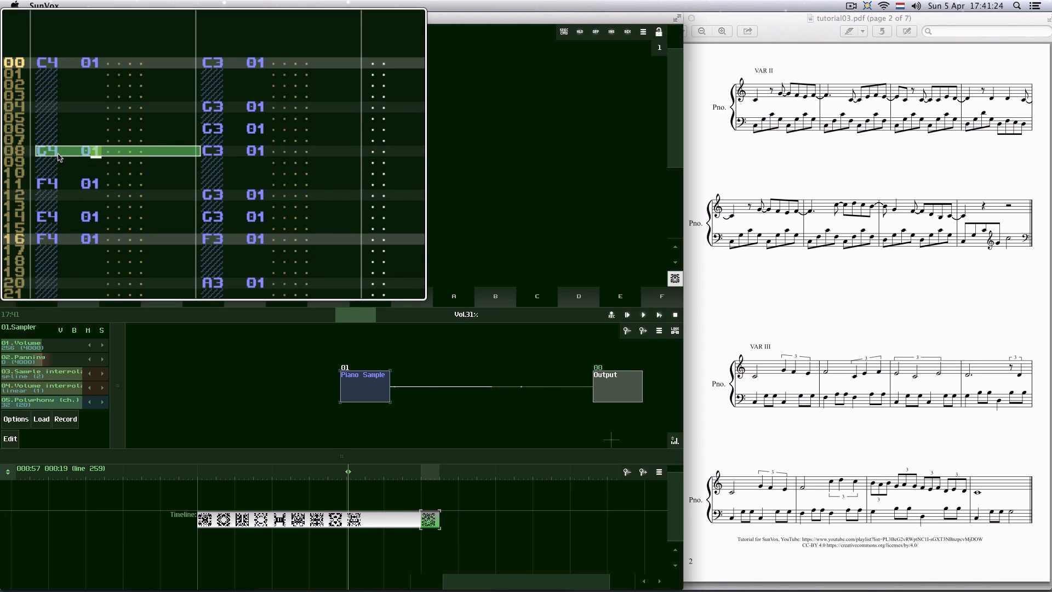
left_click(22, 159)
left_click_drag(23, 153, 46, 152)
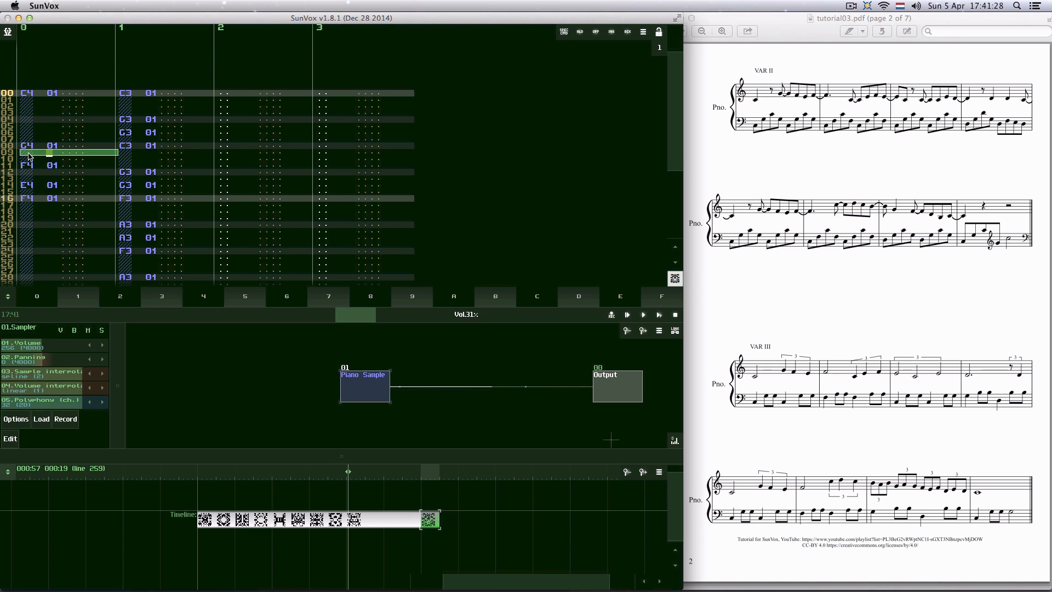
left_click(23, 159)
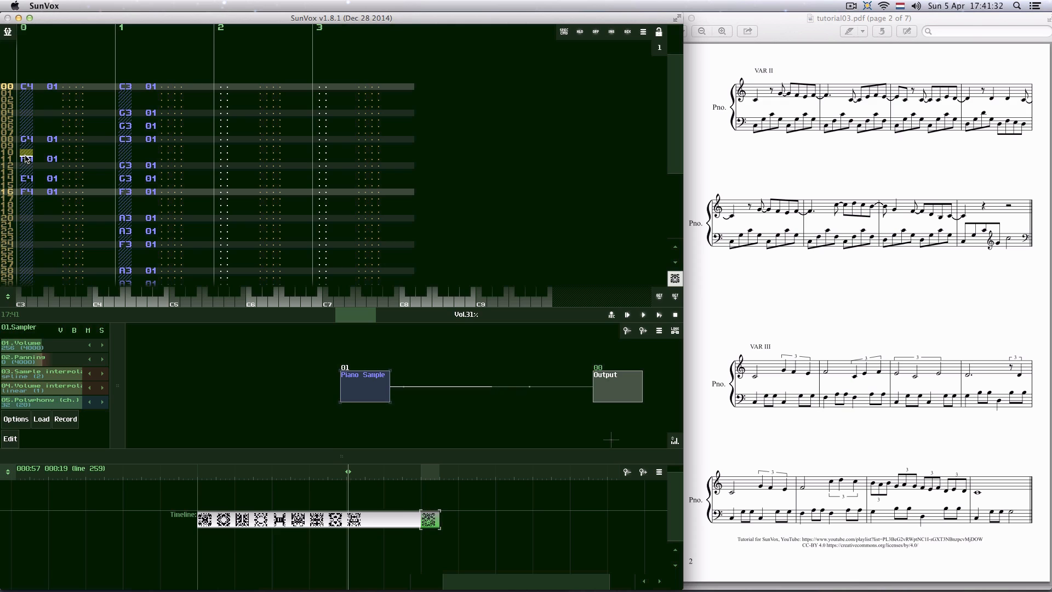
scroll(24, 157, "up", 2)
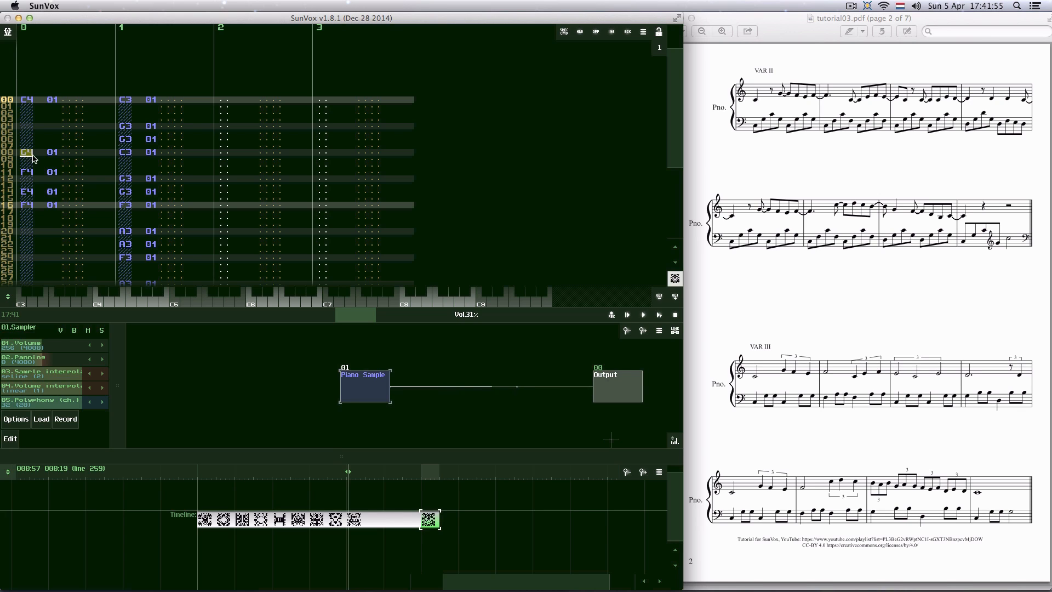
- Move the F4 in track 0 from line 11 to line 10
scroll(36, 159, "down", 1)
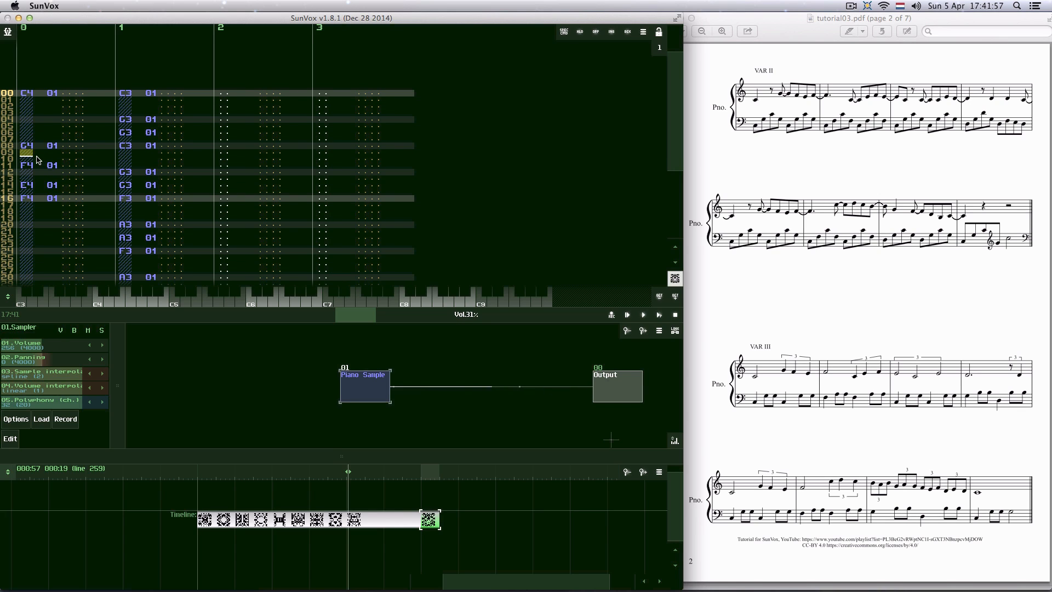
scroll(37, 159, "down", 1)
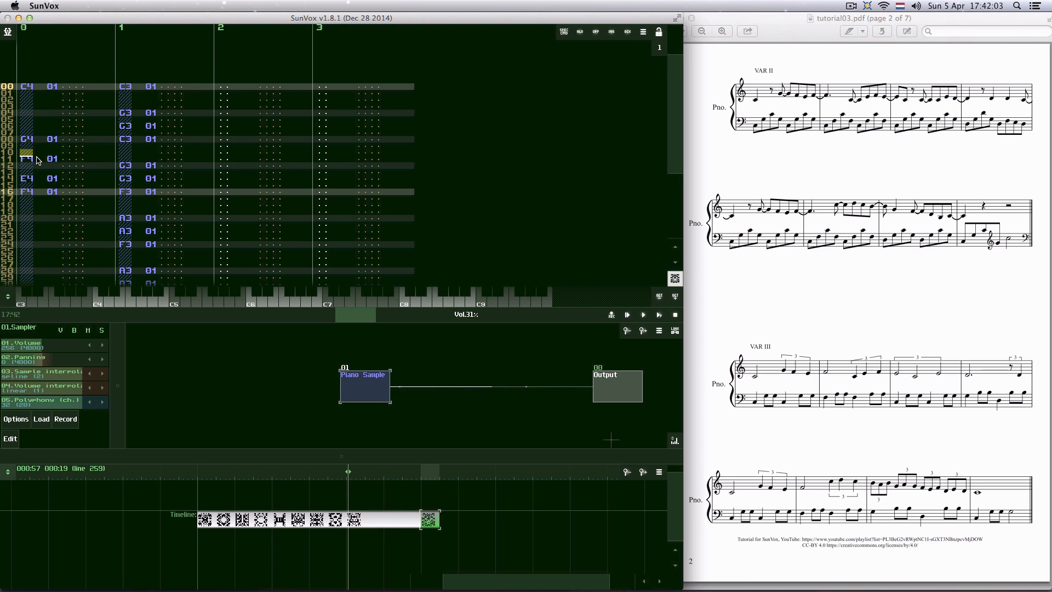
key("v")
scroll(31, 158, "down", 1)
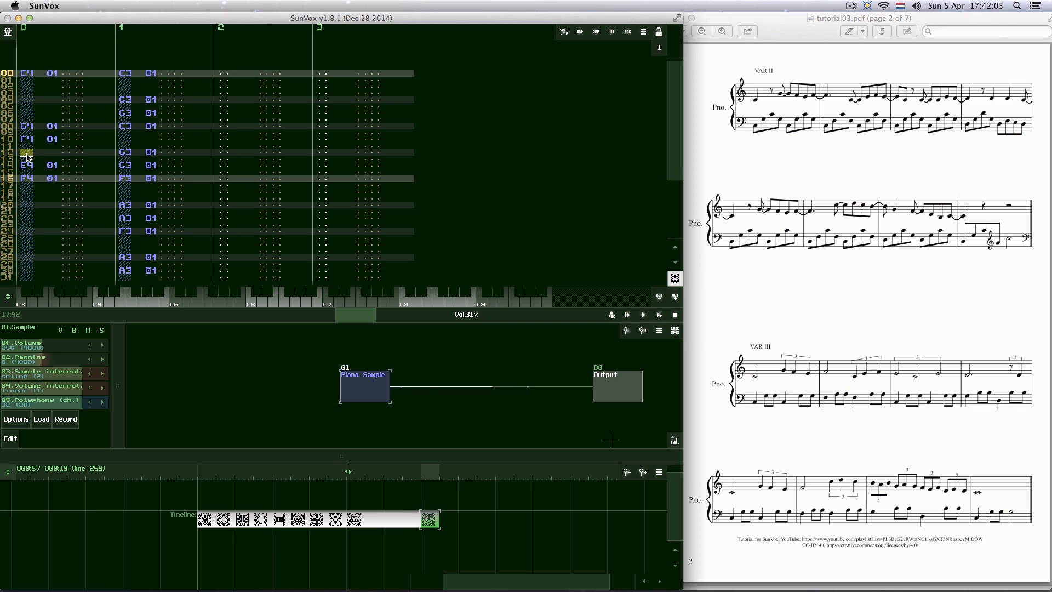
scroll(24, 142, "up", 2)
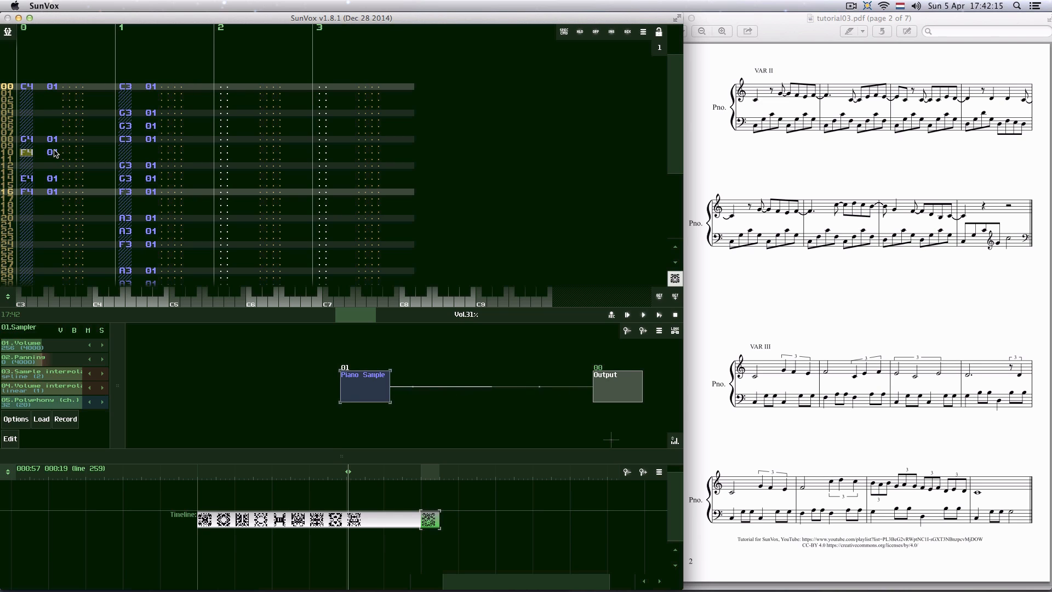
- Apply the Delay effect (1D) to the F4 on line 10 of track 0
left_click(72, 155)
right_click(25, 156)
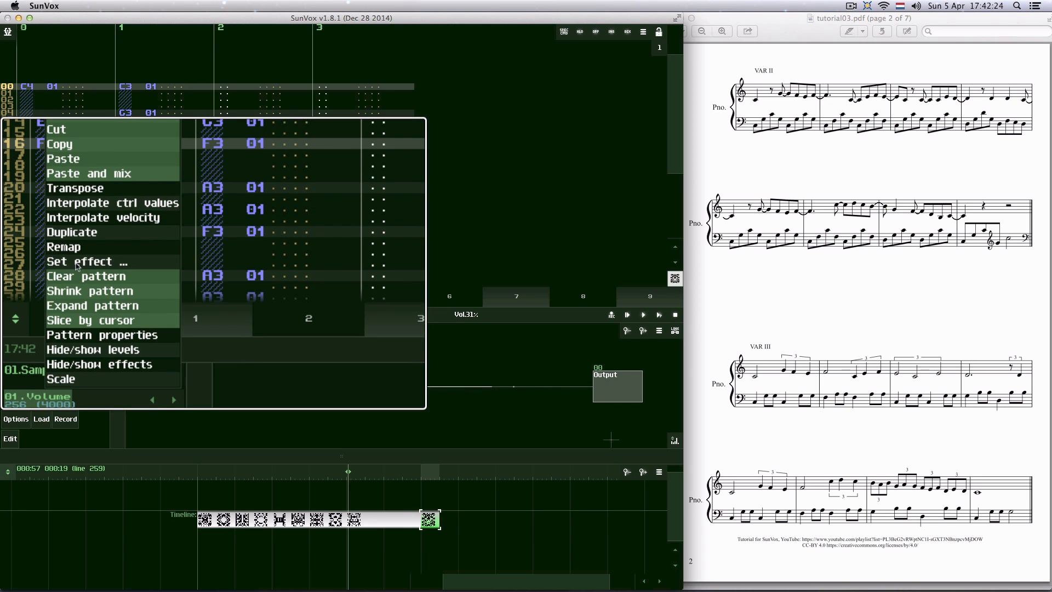
left_click(46, 265)
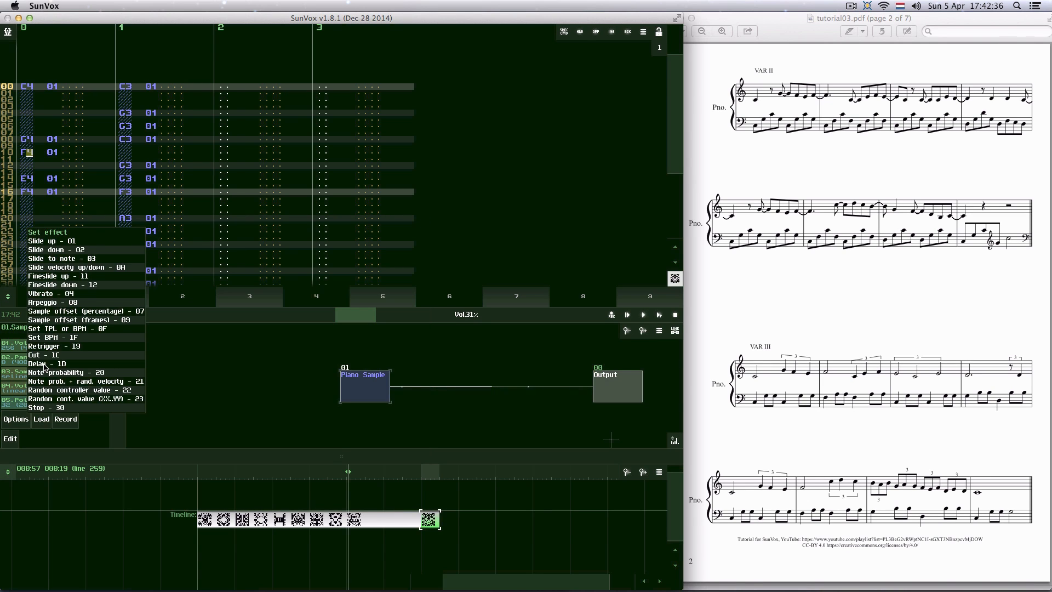
left_click(52, 363)
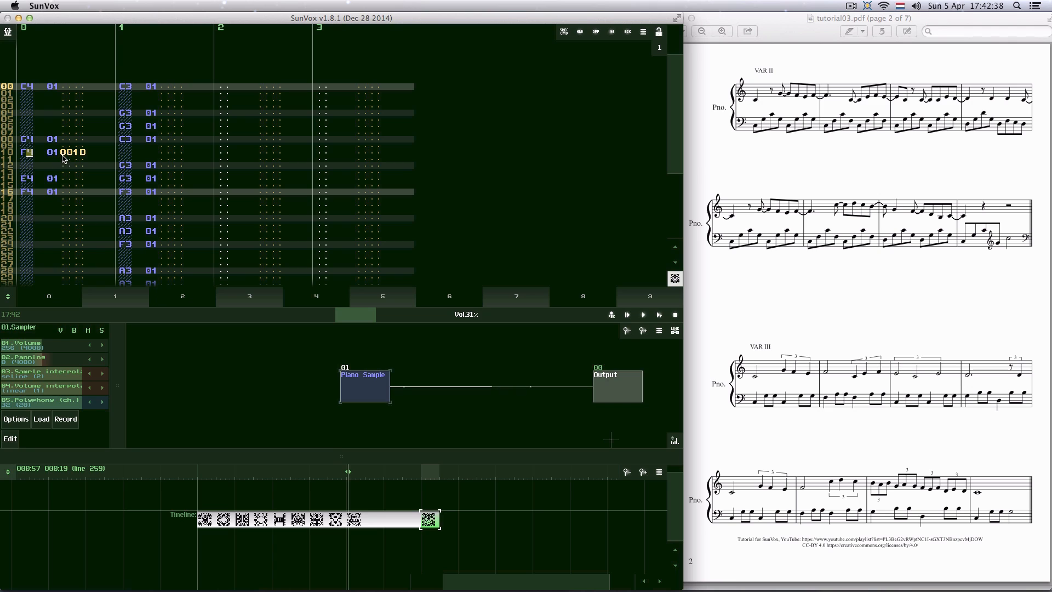
- Change the controller and effect code of the F4 on line 10 of track 0 to 0200
left_click_drag(65, 153, 77, 153)
left_click(82, 153)
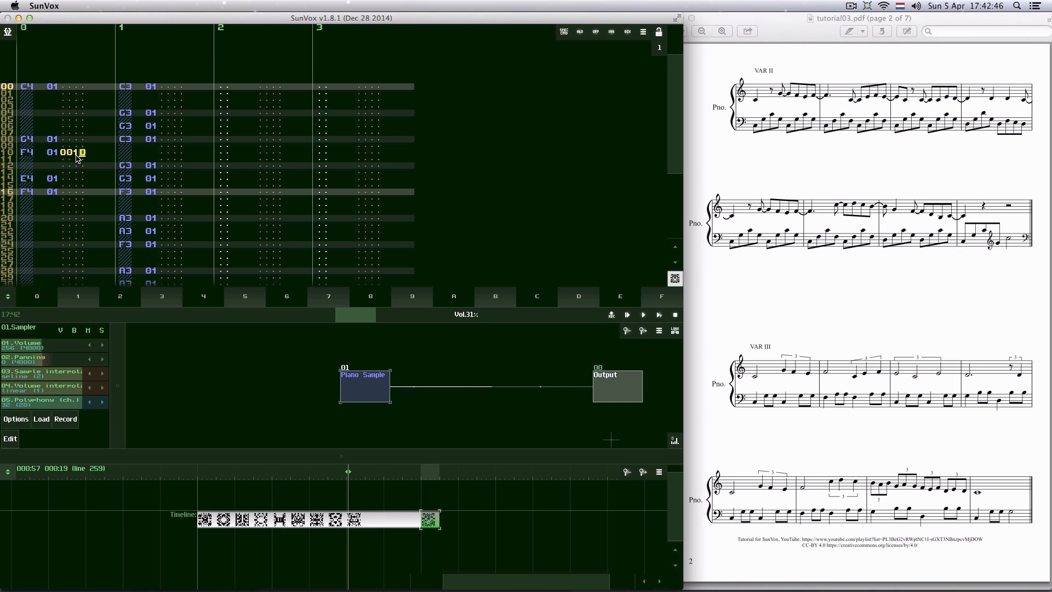
key("Left")
key("Left")
left_click_drag(69, 158, 68, 157)
left_click(64, 156)
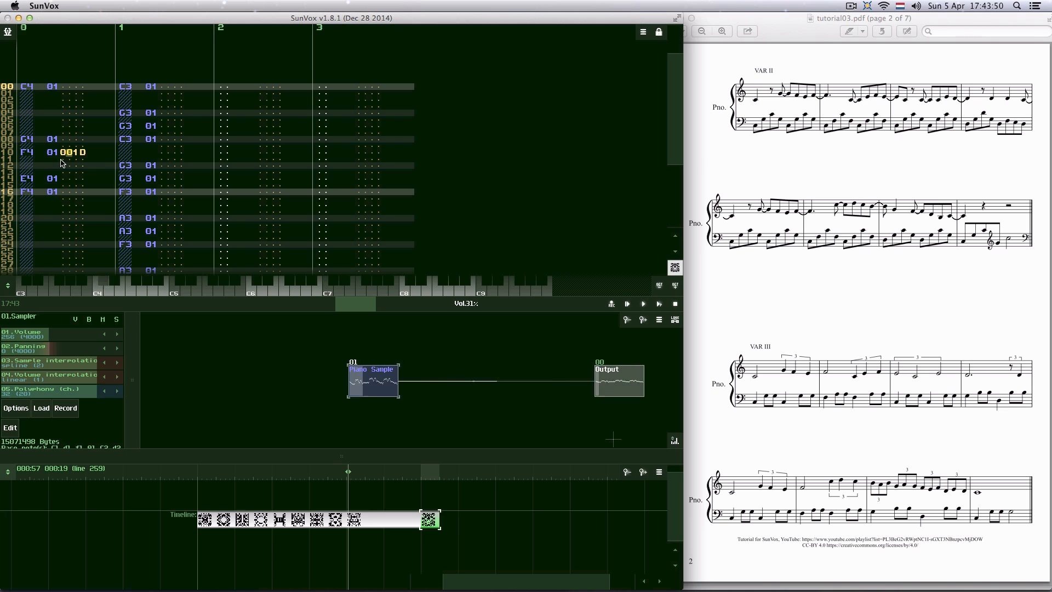
type("2")
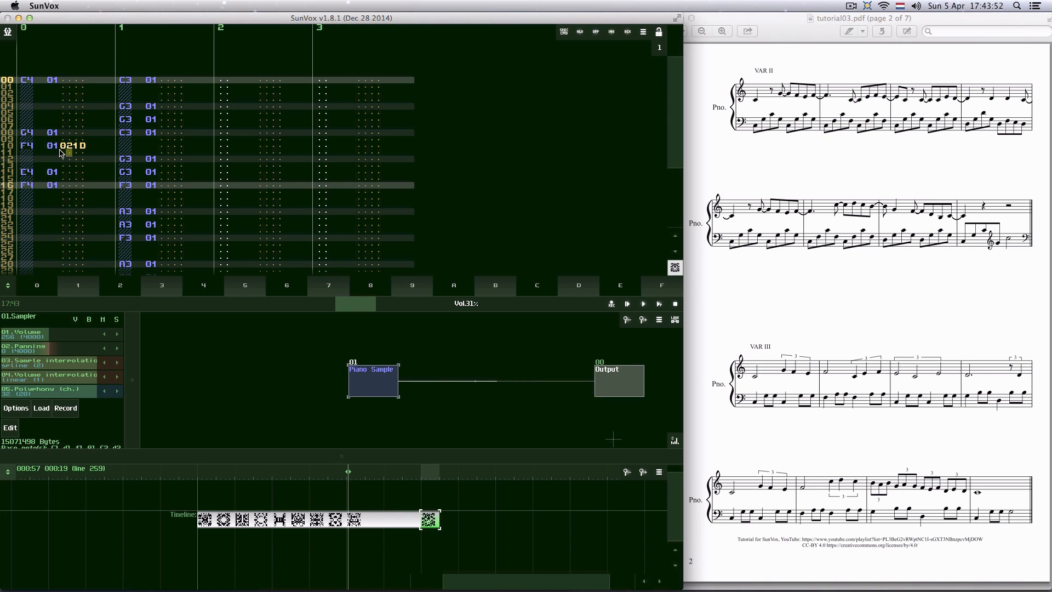
left_click(75, 146)
type("00")
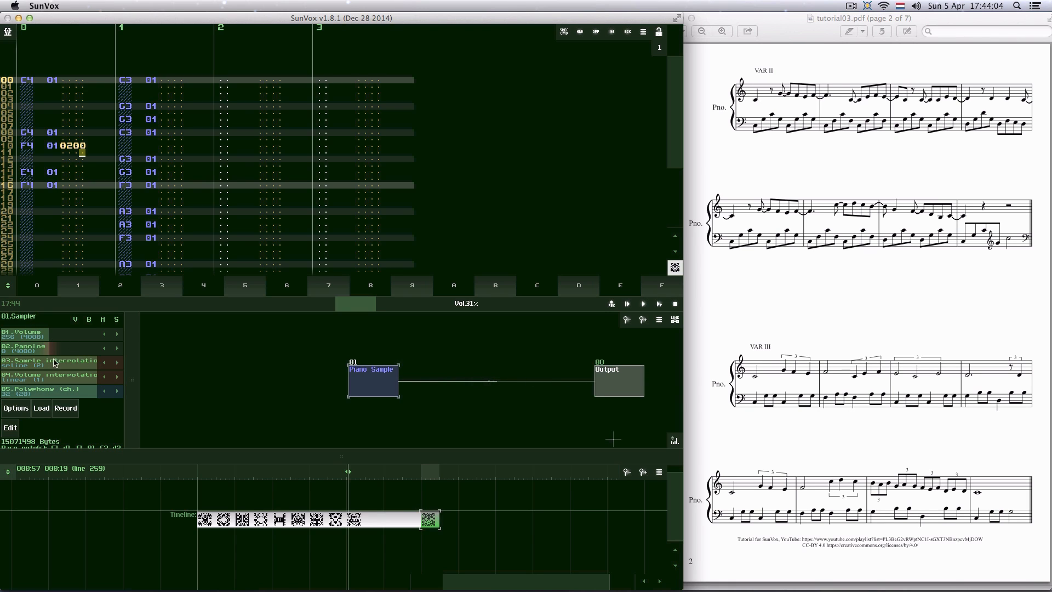
left_click(70, 145)
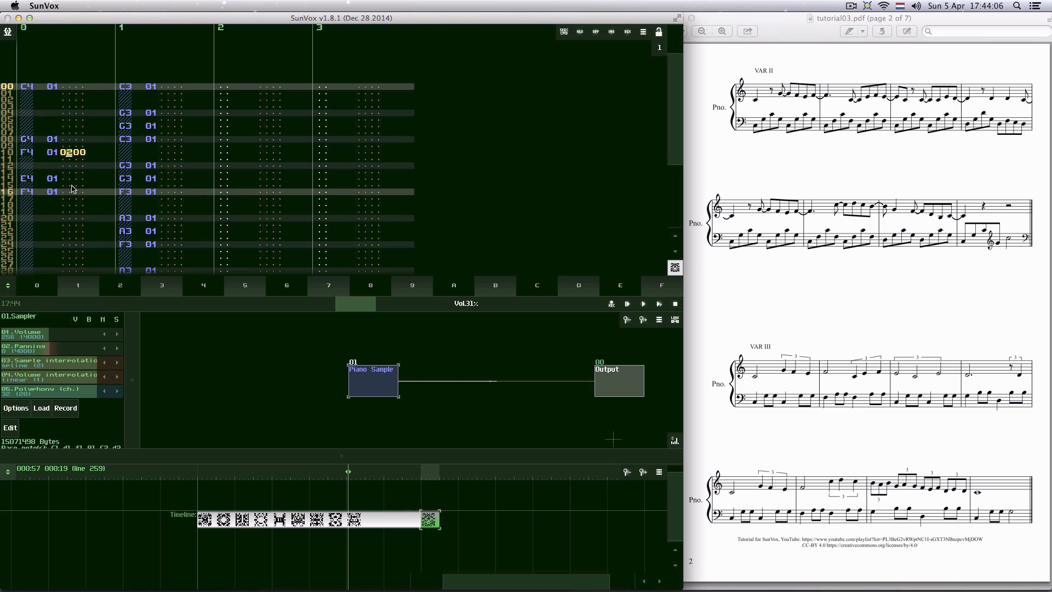
- Clear the 0200 code from the F4 on line 10 of track 0 and enter Delay effect code 1D instead
key("Delete")
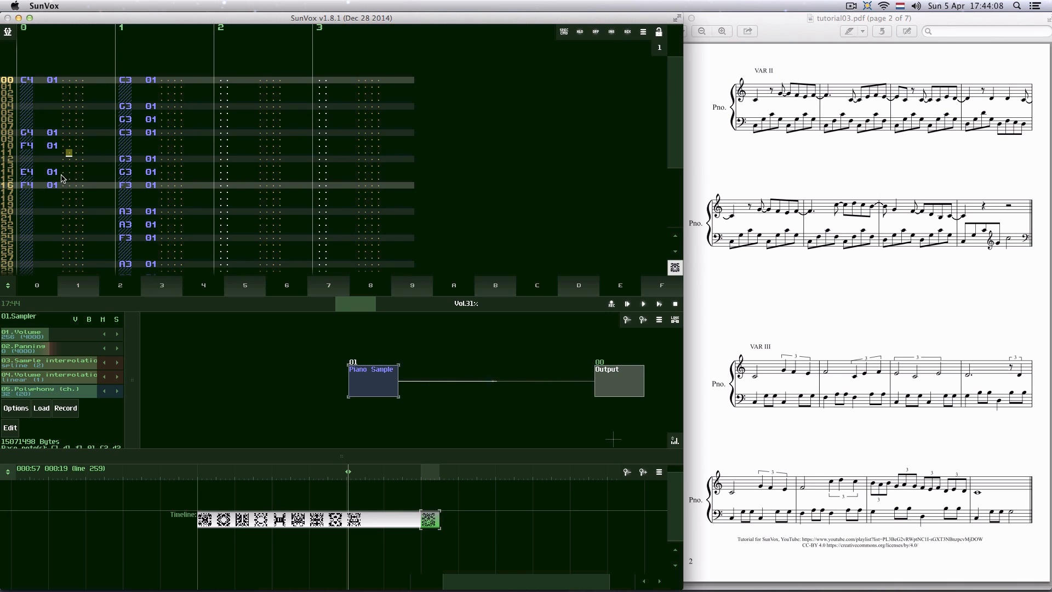
left_click(74, 148)
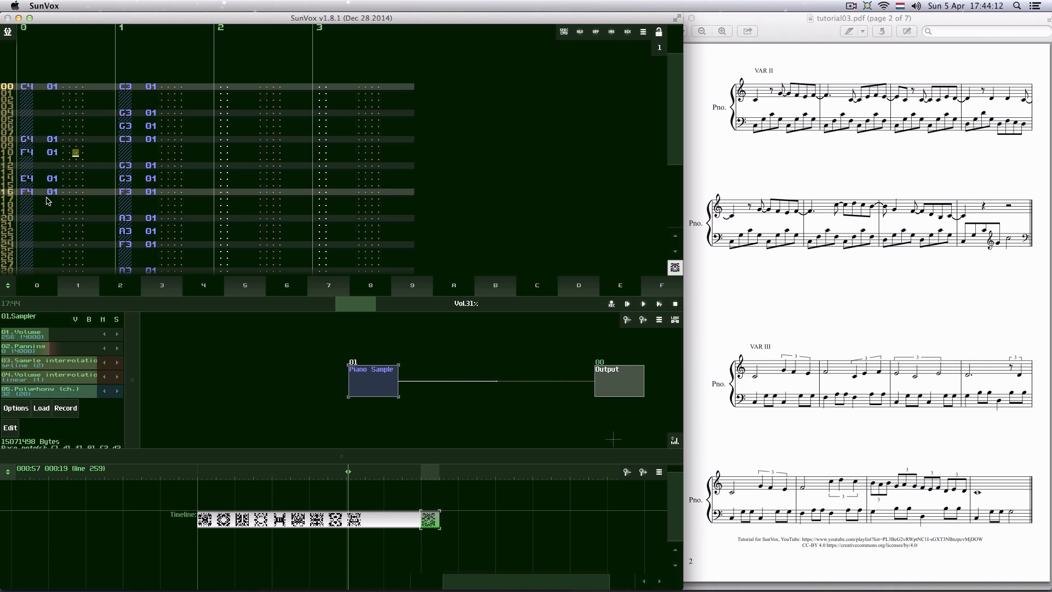
type("1d")
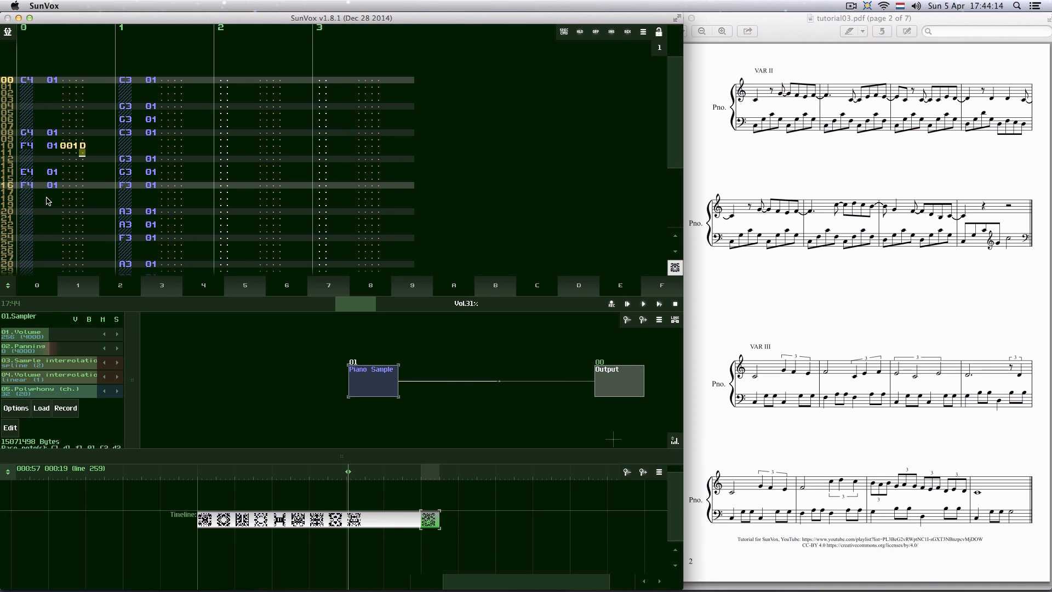
- Check the list of pattern effects for the F4 on line 10 to find the code of the Delay effect
left_click(65, 146)
right_click(63, 147)
left_click(58, 147)
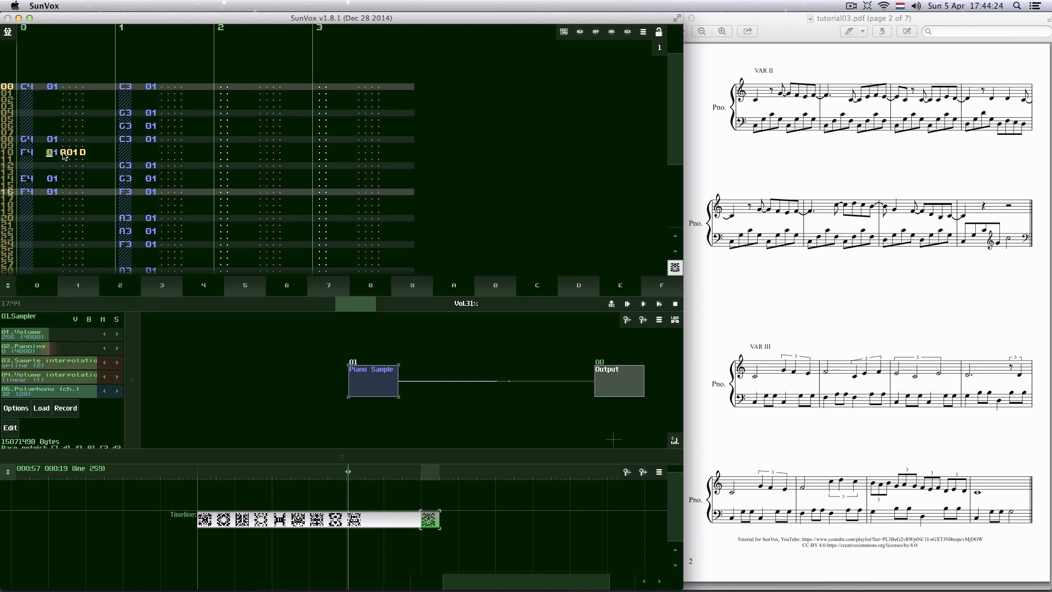
right_click(64, 156)
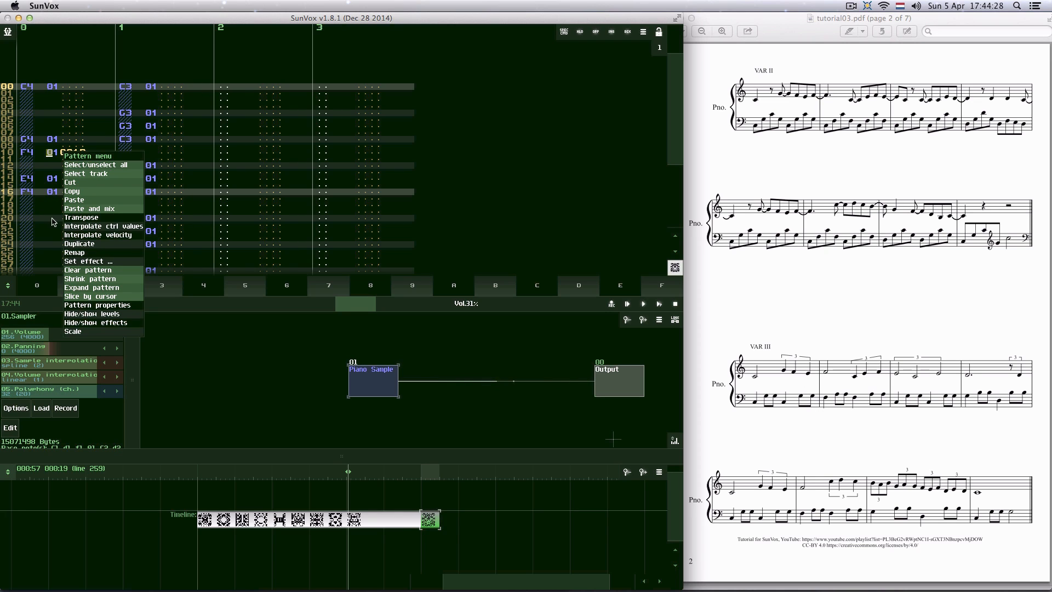
left_click(91, 262)
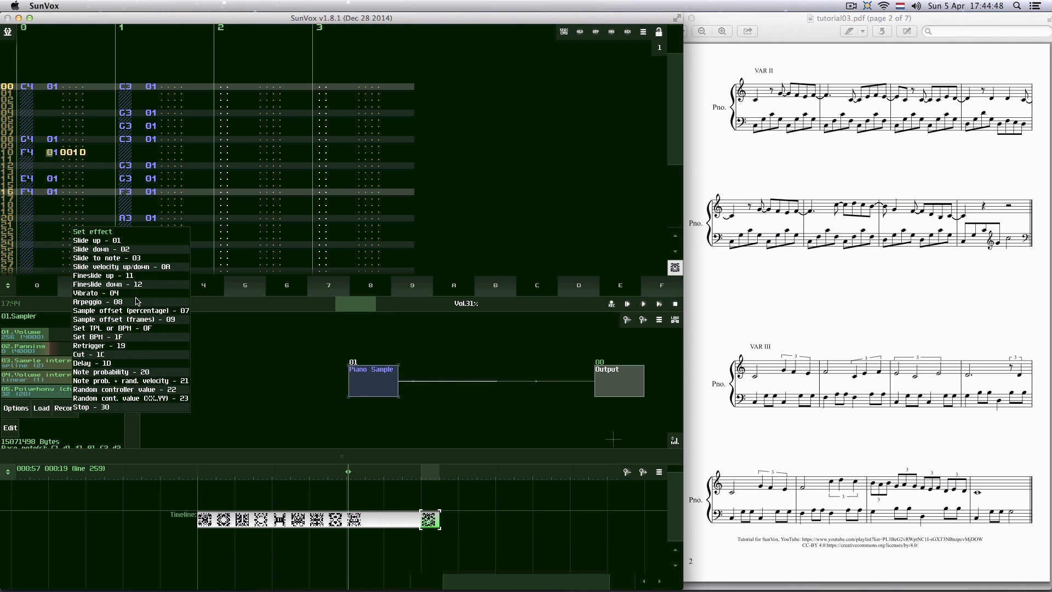
left_click(105, 362)
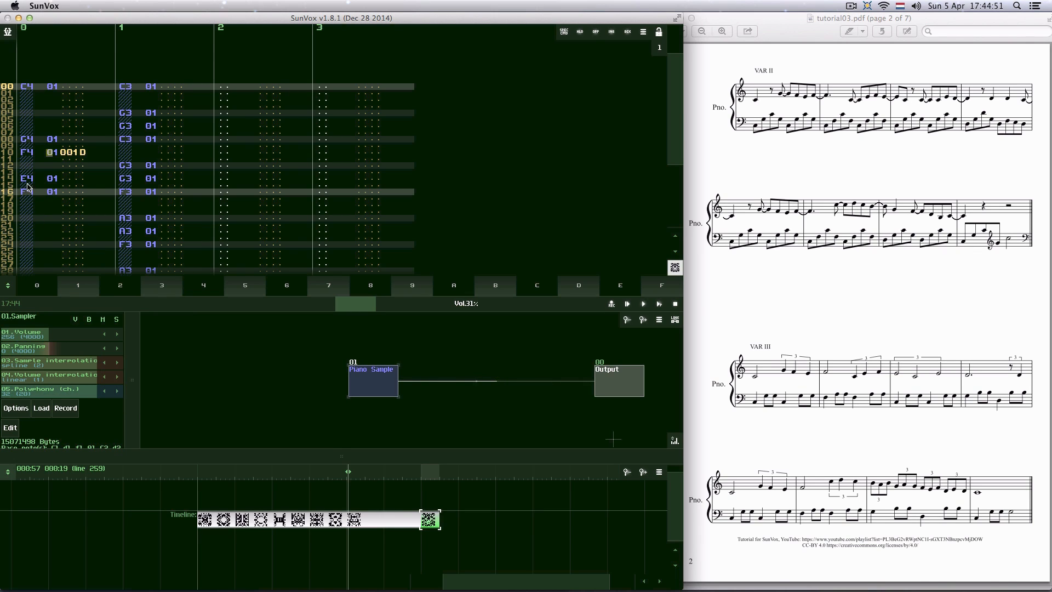
left_click(90, 153)
right_click(62, 156)
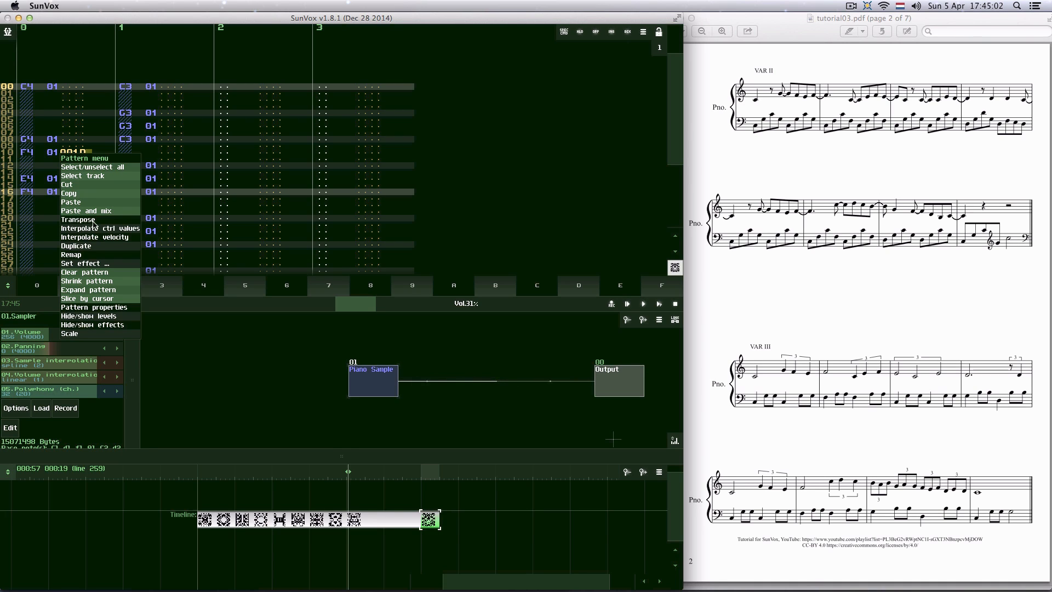
left_click(79, 264)
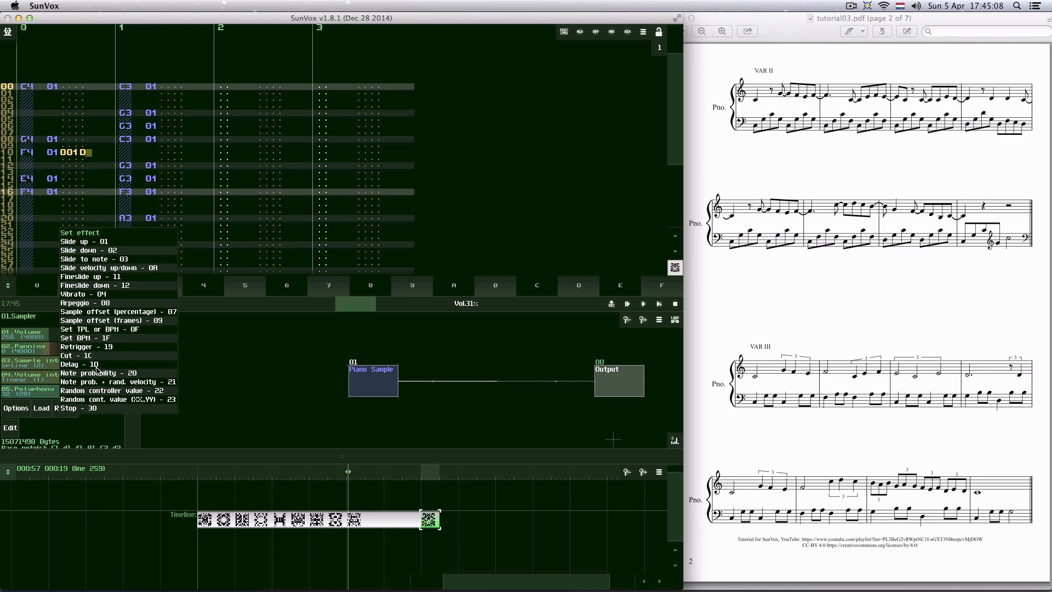
- Try delay parameter values 0001 and 0002 on the F4 on line 10 of track 0
left_click(70, 153)
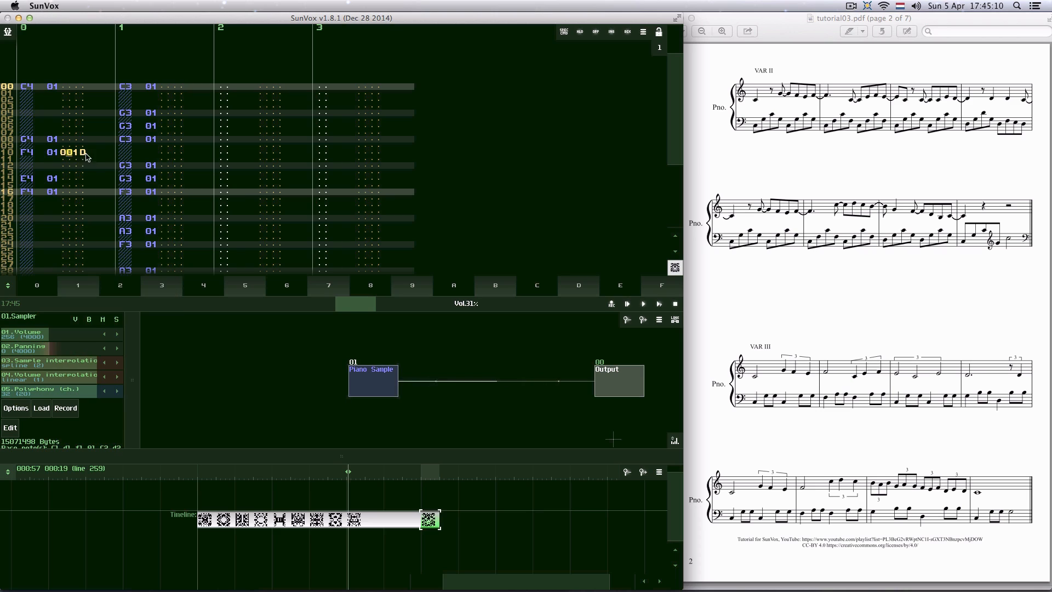
left_click(90, 156)
type("1")
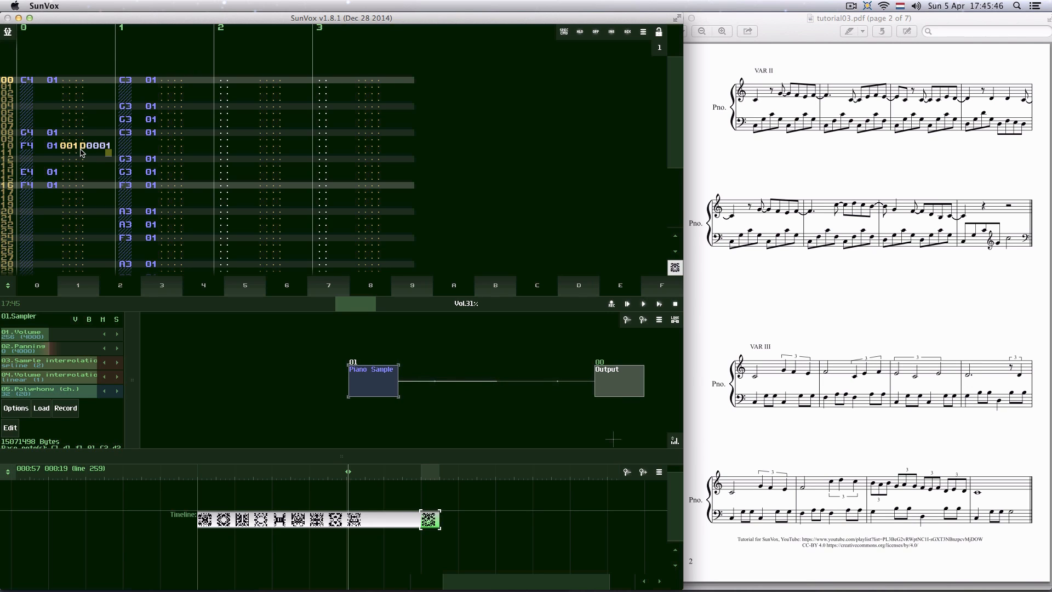
key("Up")
type("2")
- Set the delay parameter of the F4 on line 10 of track 0 to 0004
left_click(26, 133)
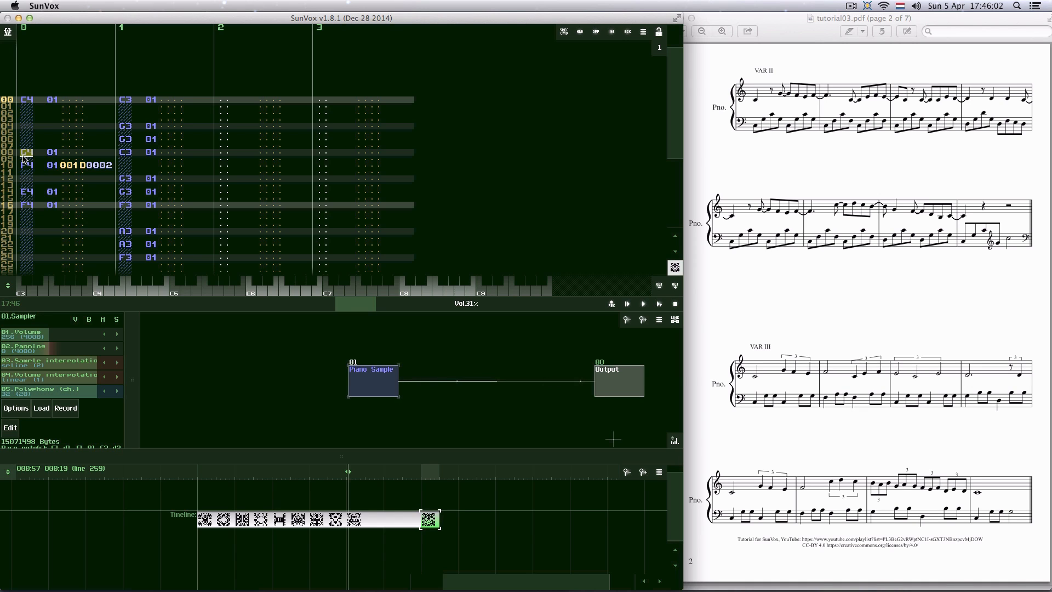
scroll(33, 165, "down", 1)
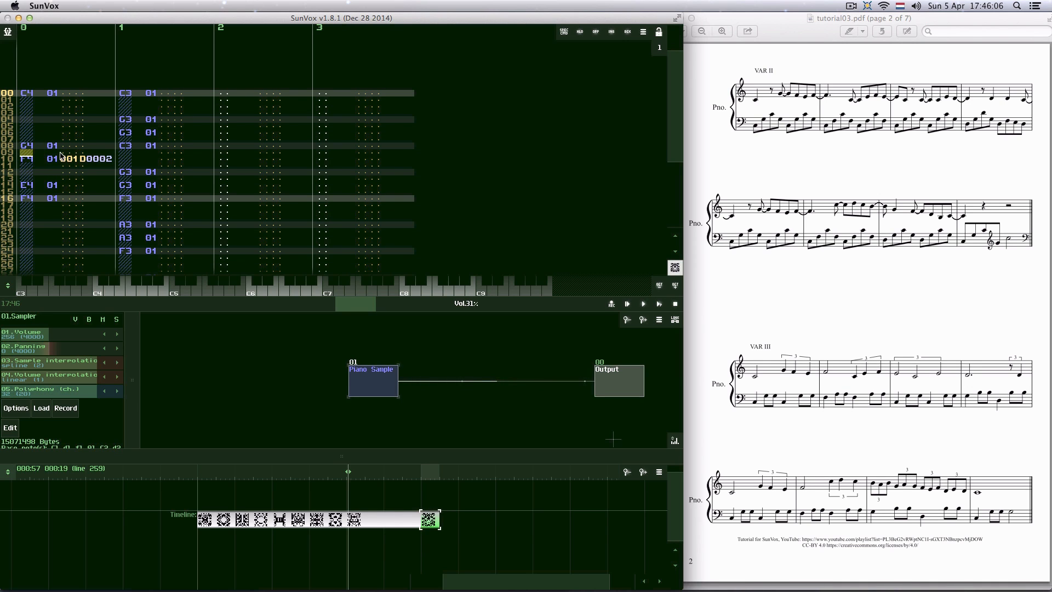
left_click(99, 159)
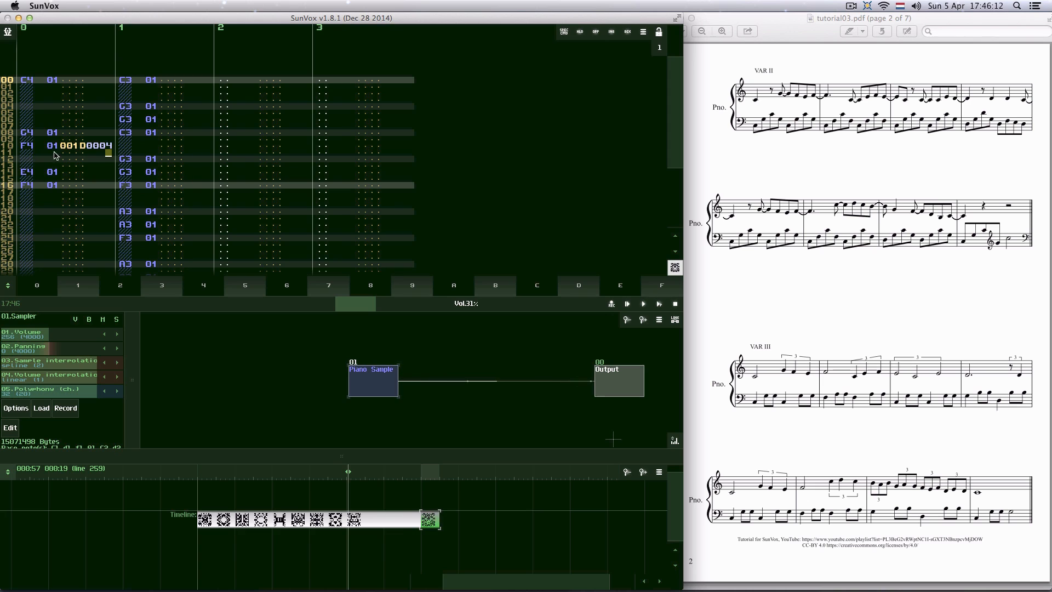
- Move the E4 in track 0 from line 14 to line 13
left_click(25, 135)
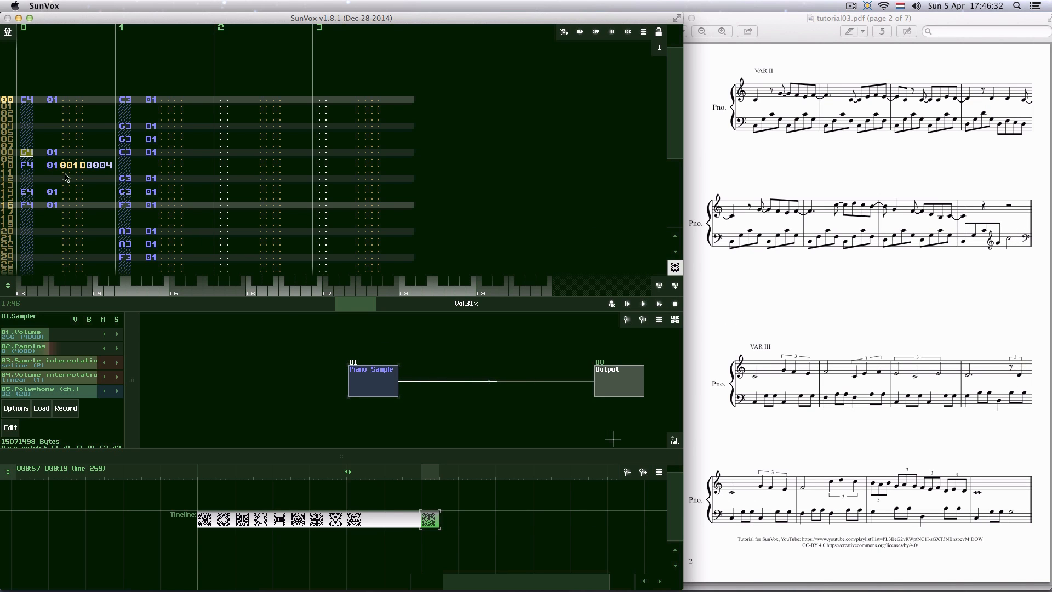
left_click(28, 165)
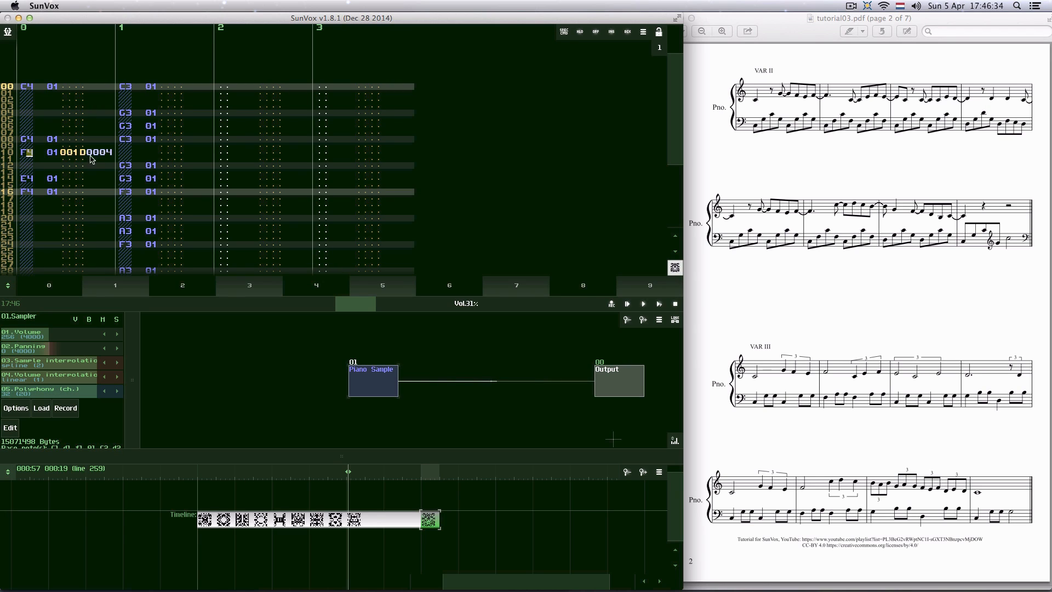
left_click(25, 154)
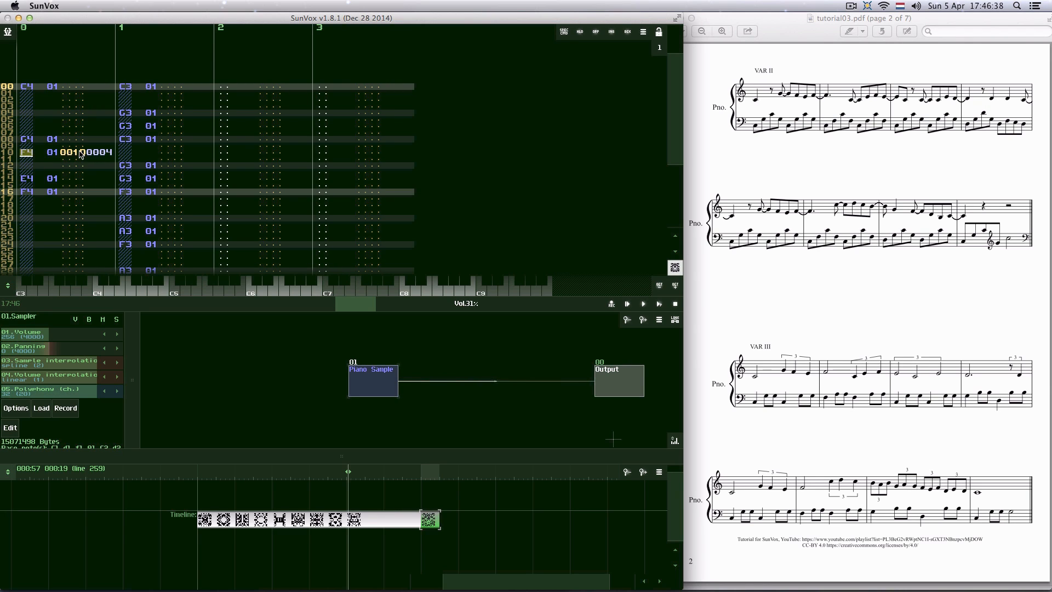
left_click(33, 159)
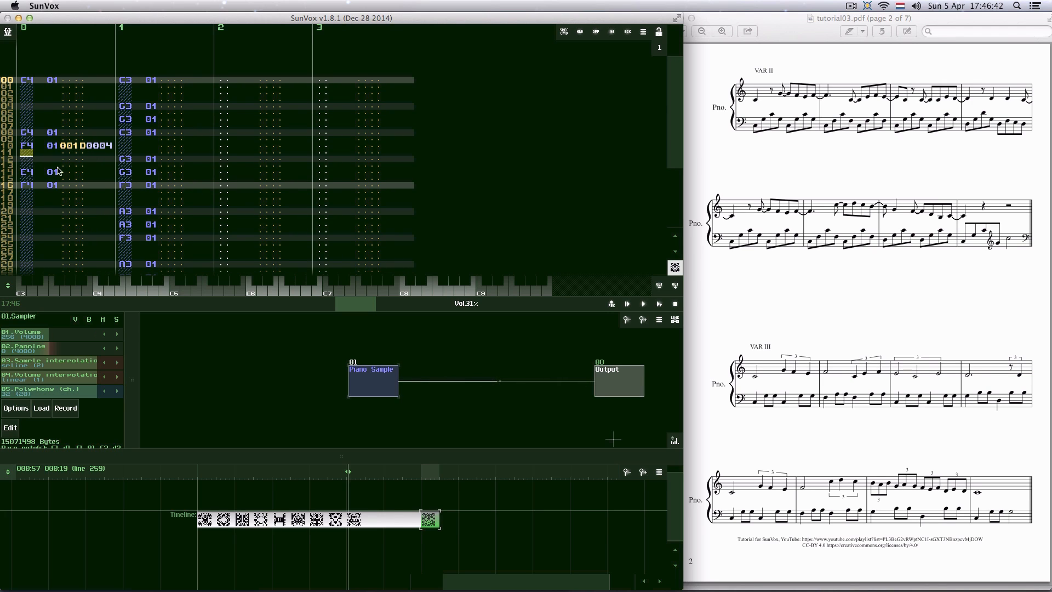
left_click(25, 159)
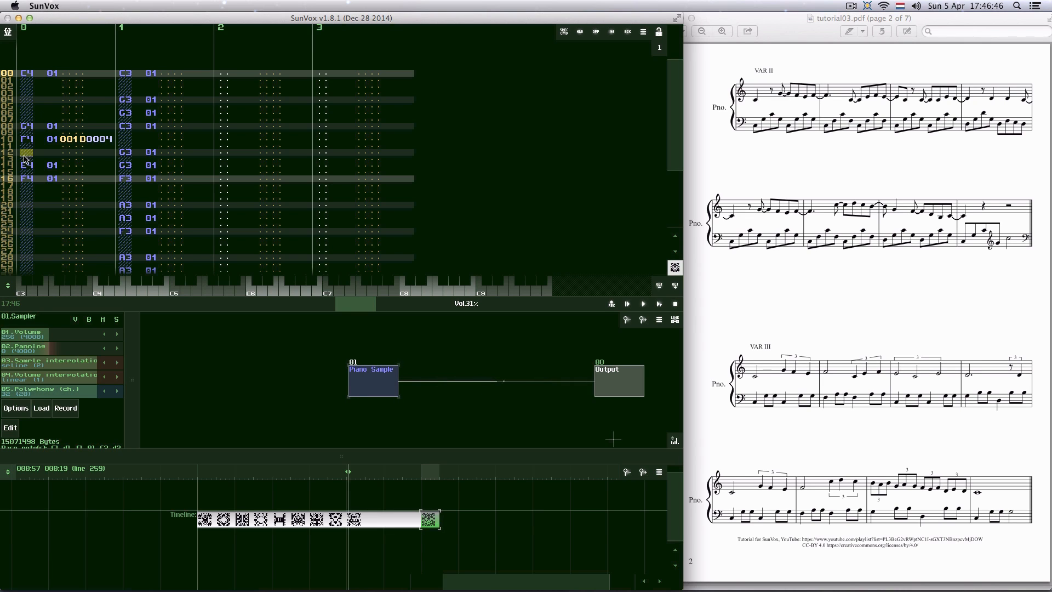
left_click(25, 160)
key("space")
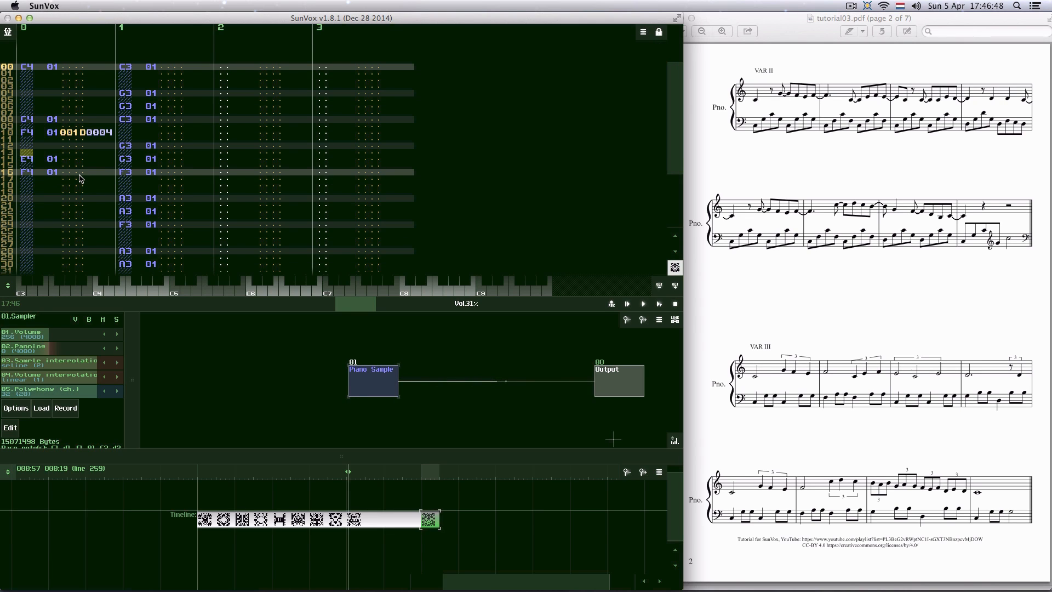
key("space")
key("e")
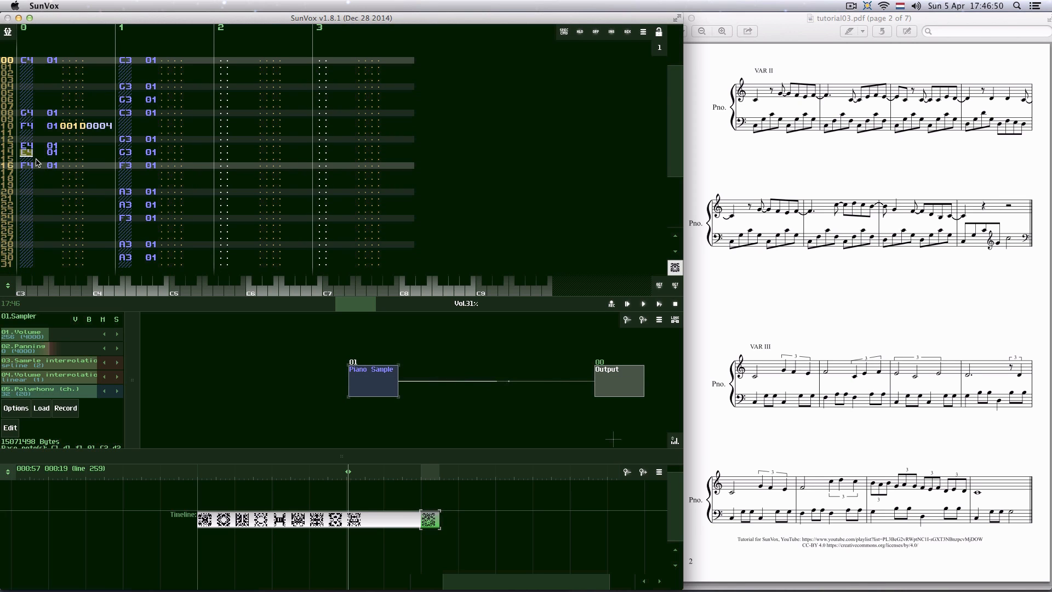
key("Delete")
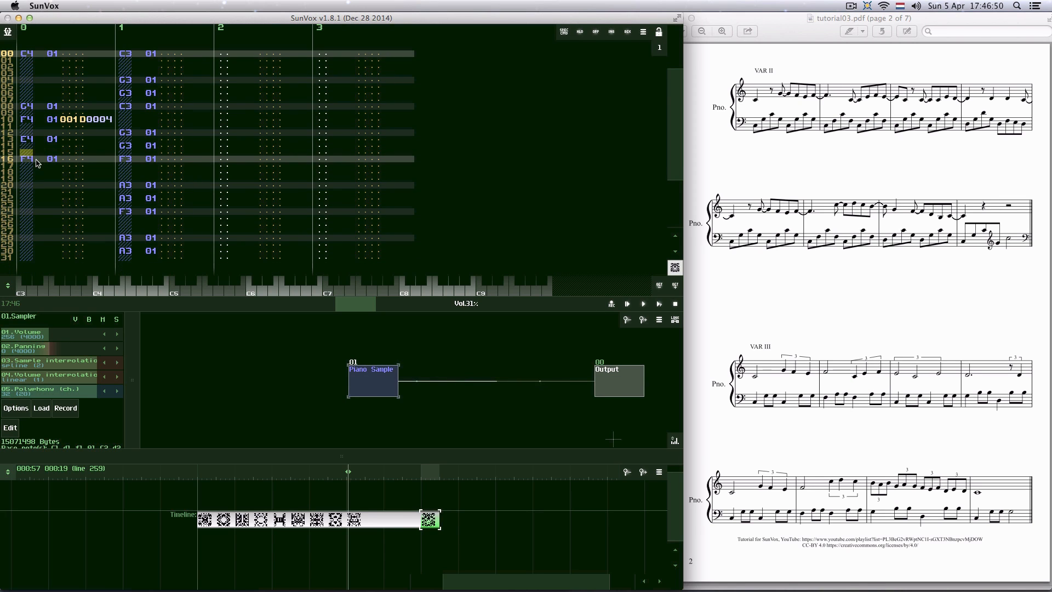
- Apply the Delay effect (1D) with parameter 0002 to the E4 on line 13 of track 0
left_click(77, 142)
type("1D")
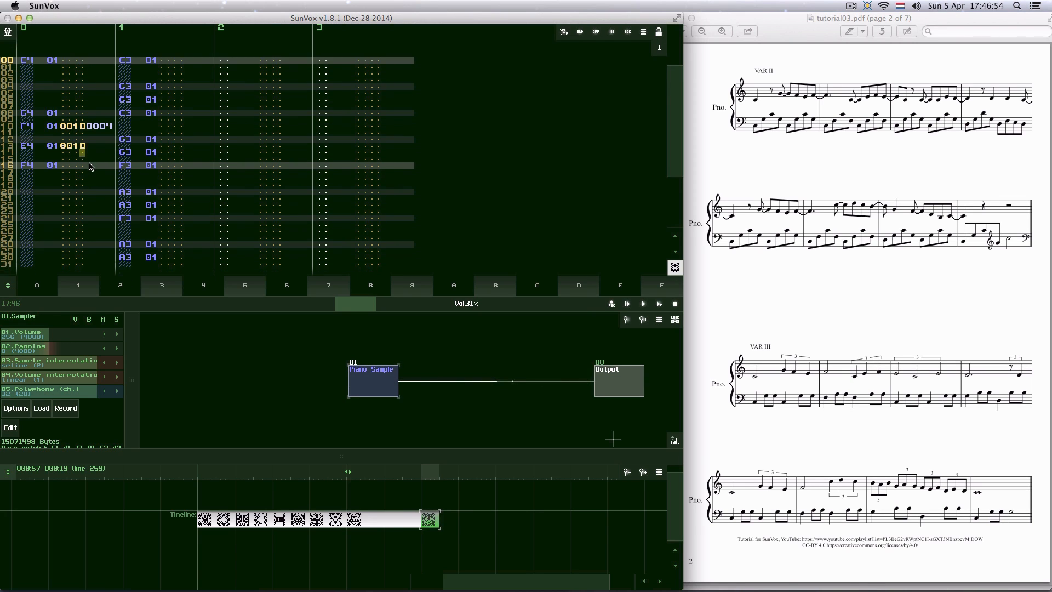
key("Up")
key("Right")
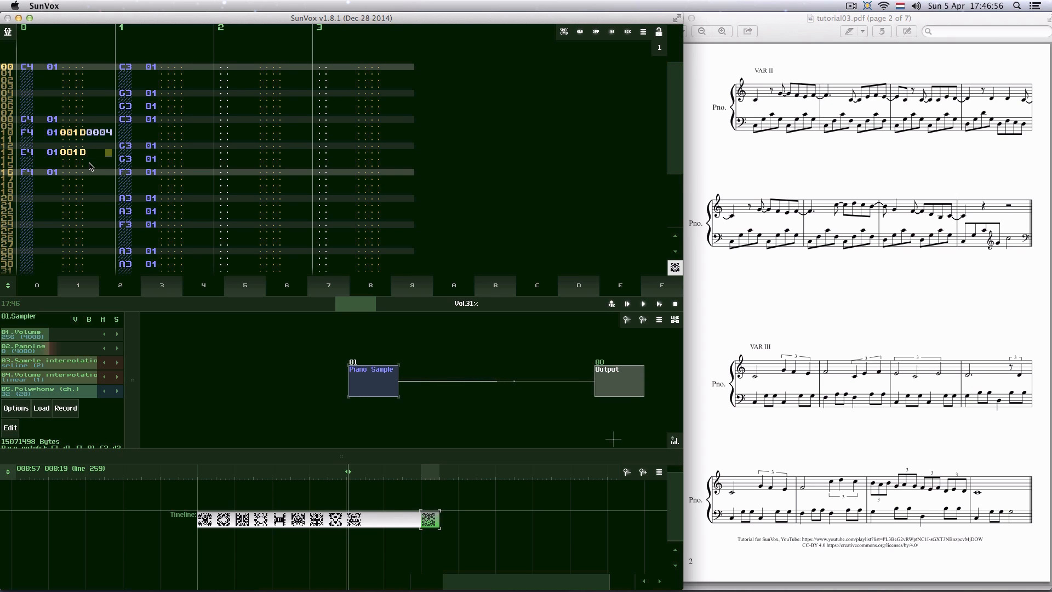
type("2")
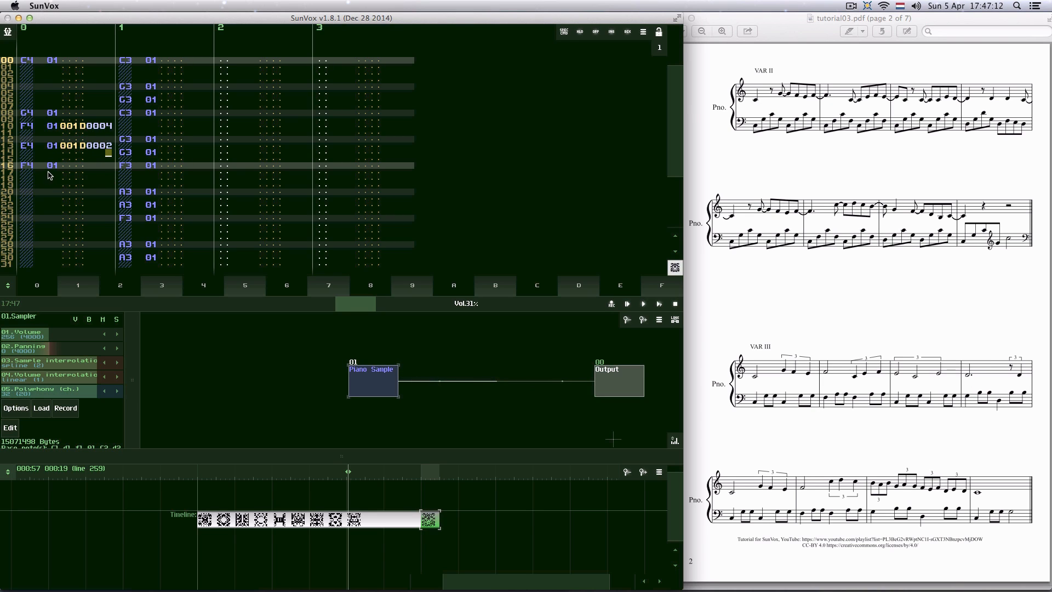
- Go through the triplet on lines 08 to 15 of track 0 and the following lines 16 and 24 to examine the note timing
left_click(26, 114)
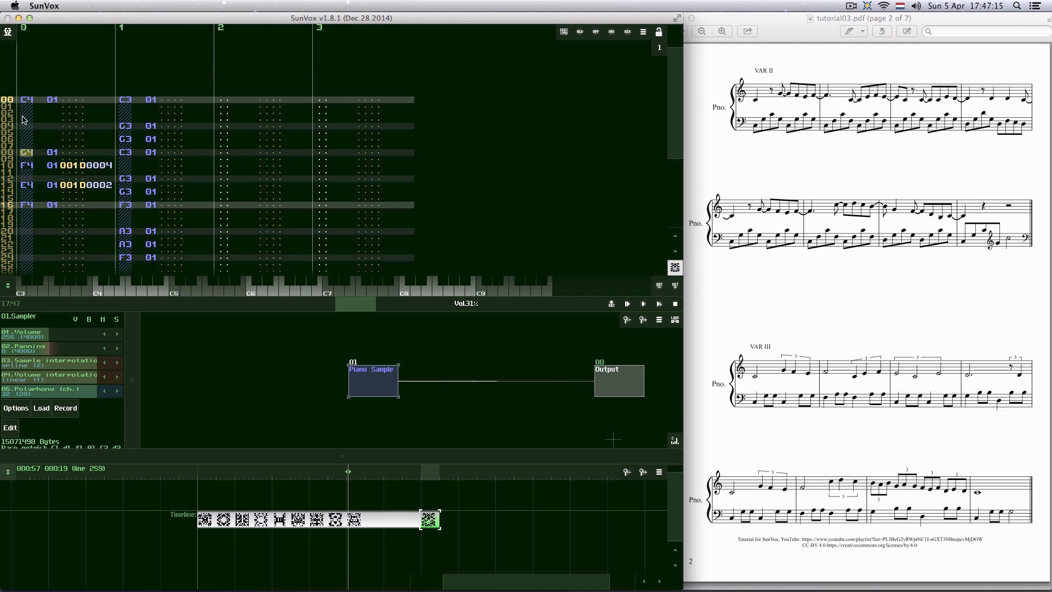
left_click(39, 164)
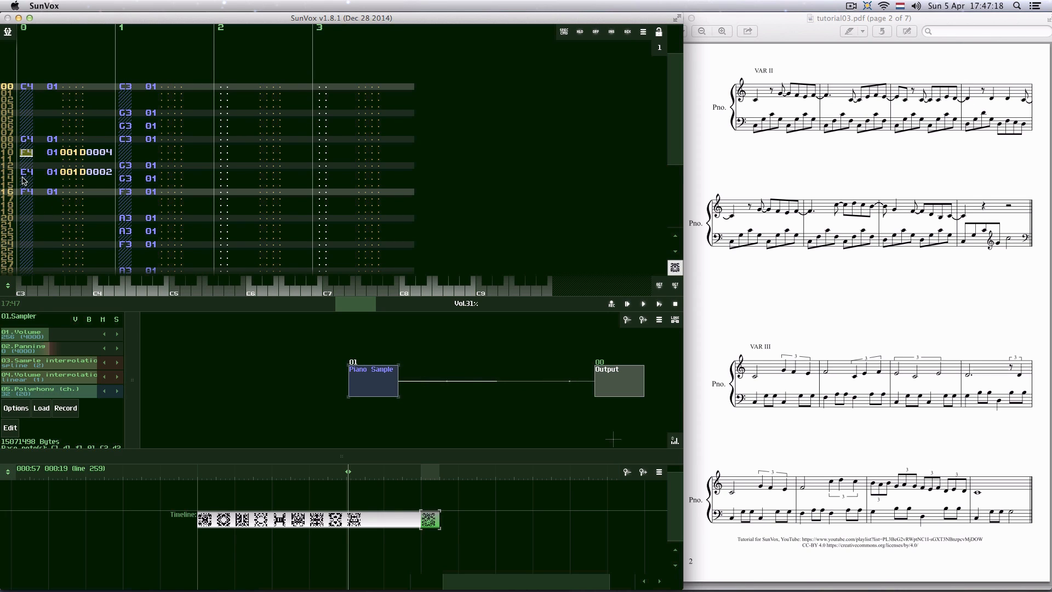
left_click(26, 172)
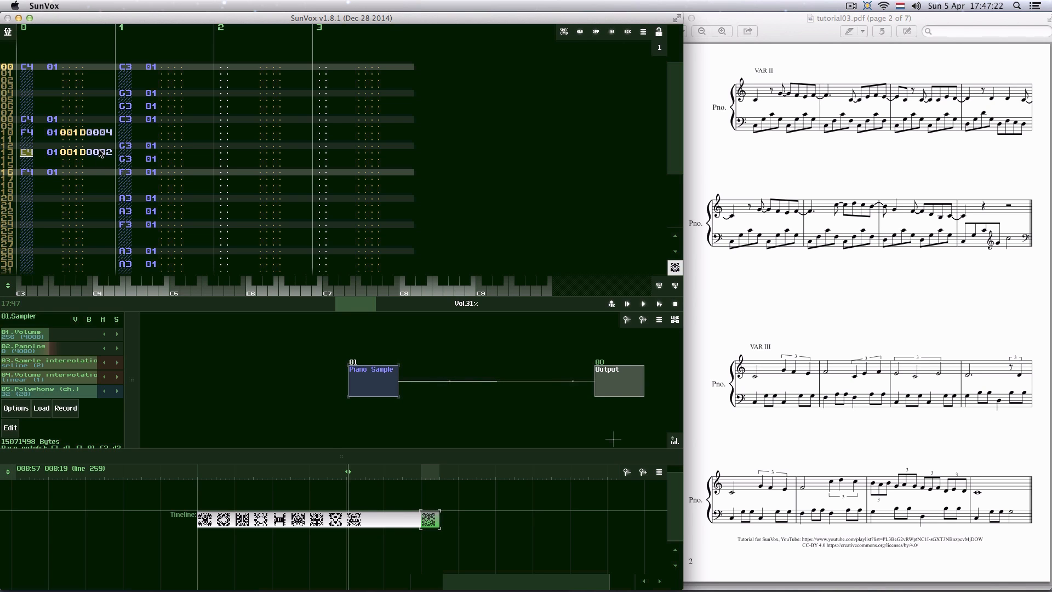
left_click(75, 160)
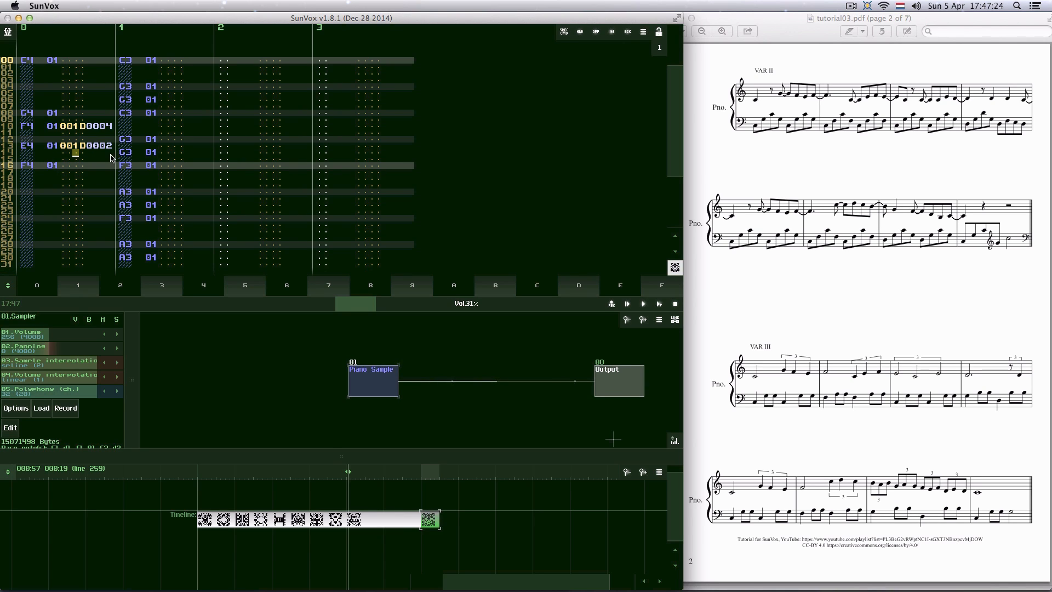
left_click(75, 159)
left_click_drag(75, 158, 45, 155)
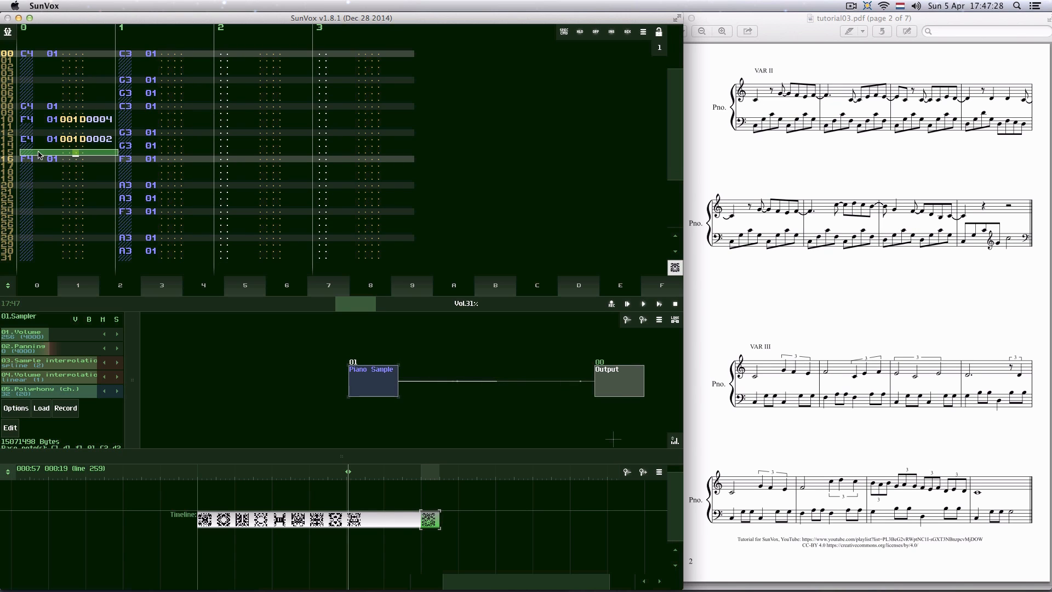
left_click(48, 147)
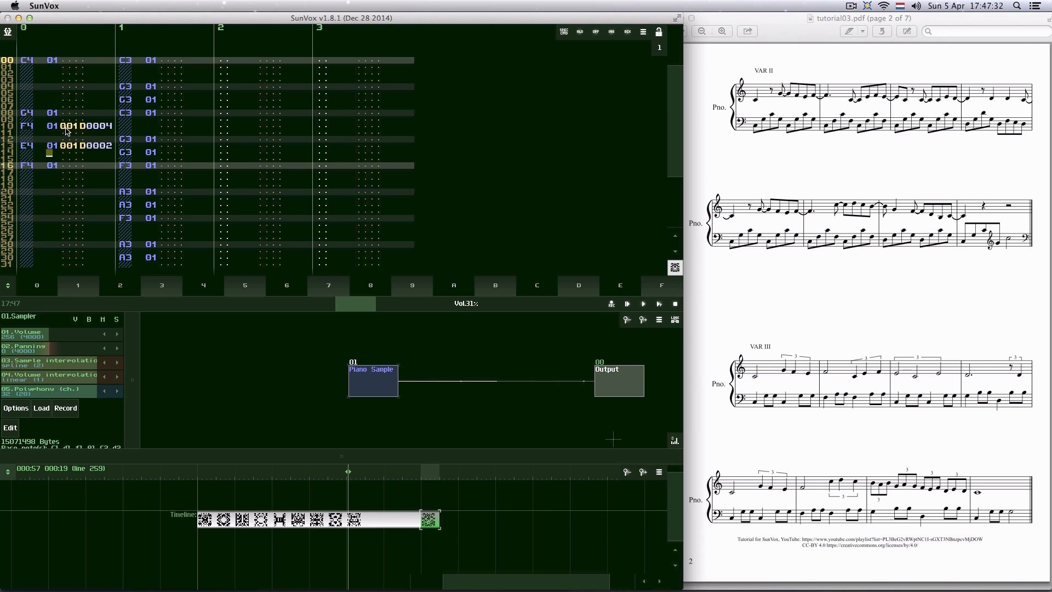
left_click(34, 147)
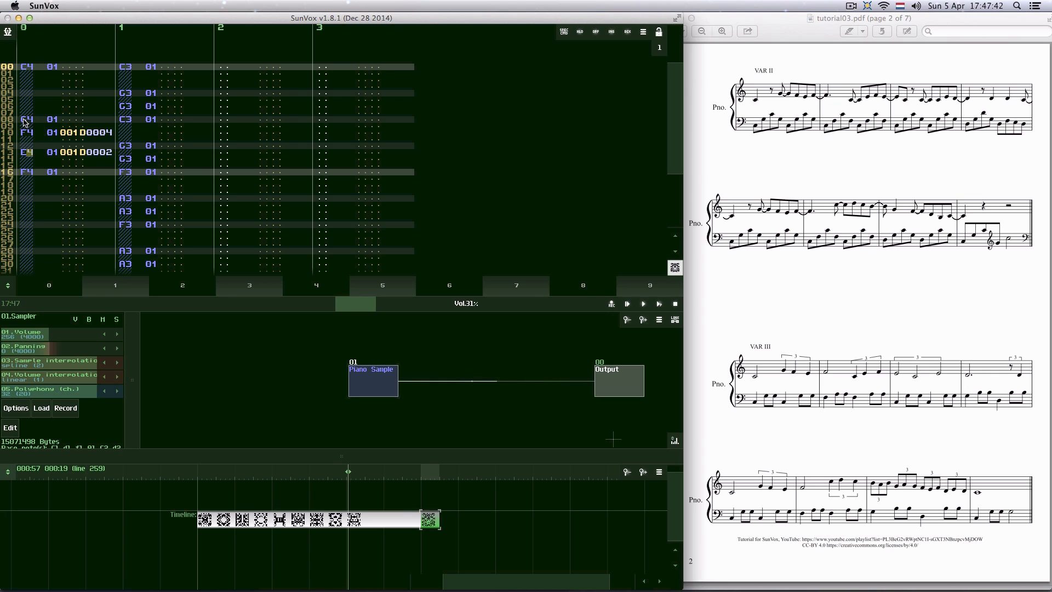
left_click_drag(25, 121, 31, 167)
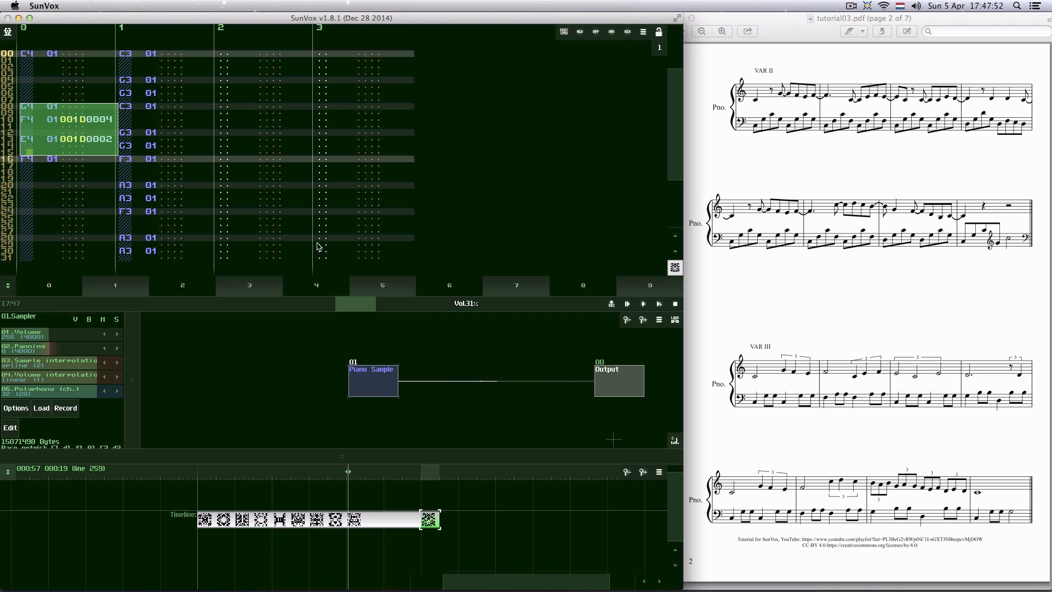
left_click(24, 160)
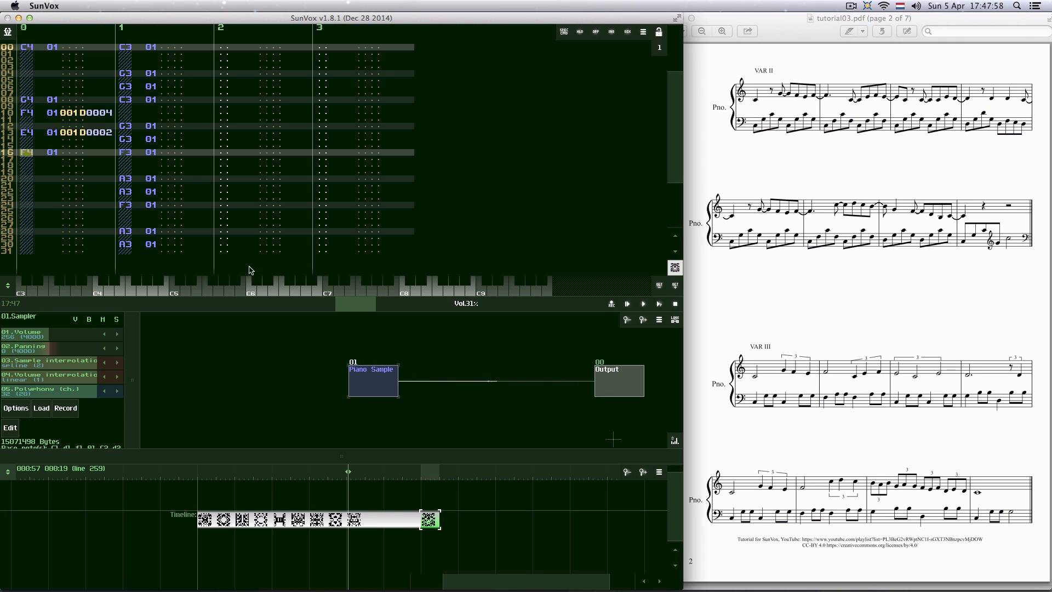
left_click(23, 209)
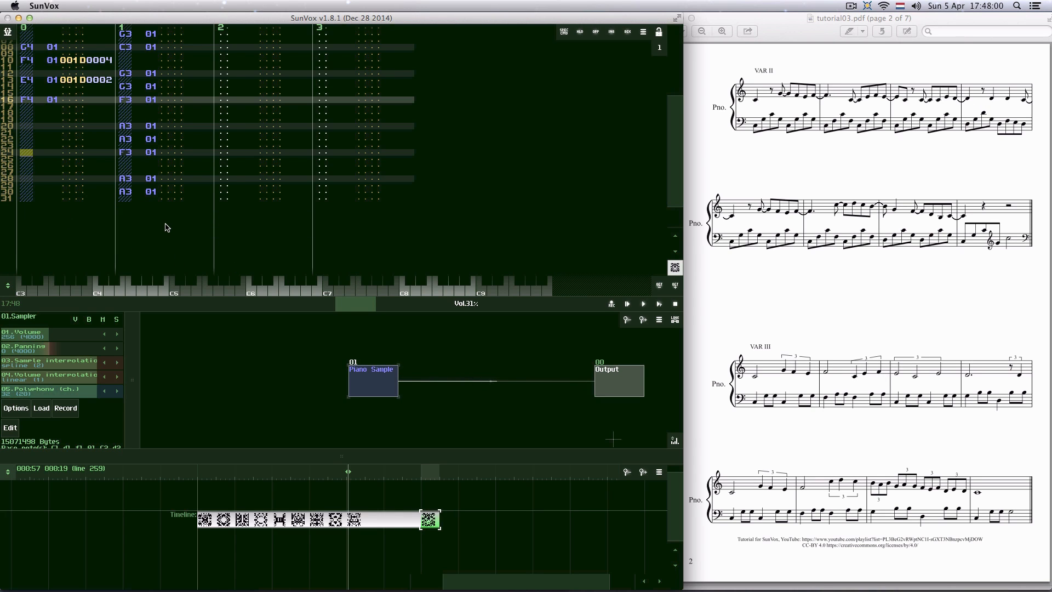
- Enter C4 on line 24 and E4 on line 26 of track 0
key("q")
key("space")
key("q")
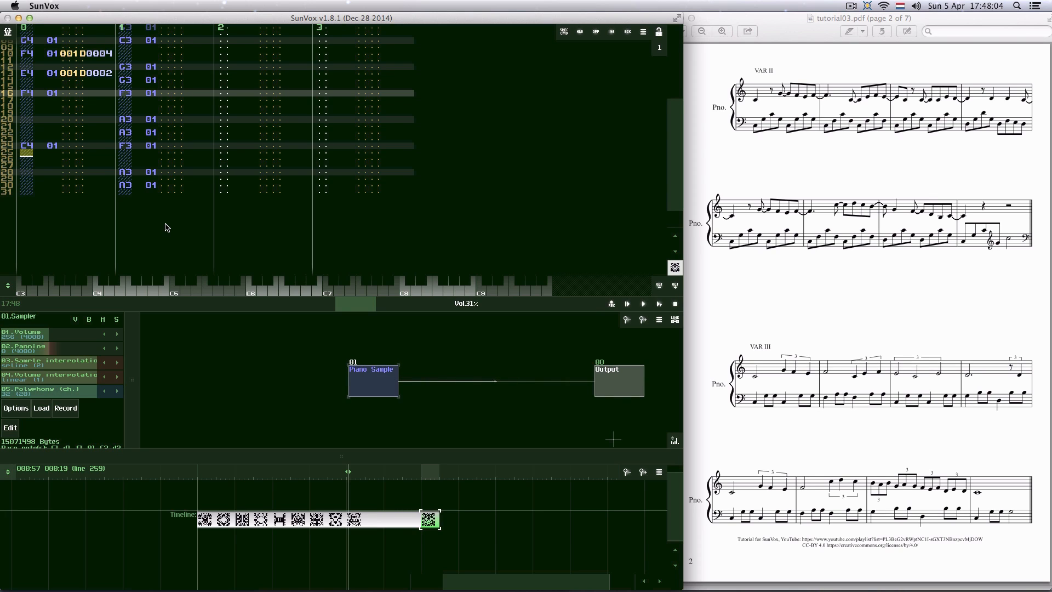
key("Up")
key("Right")
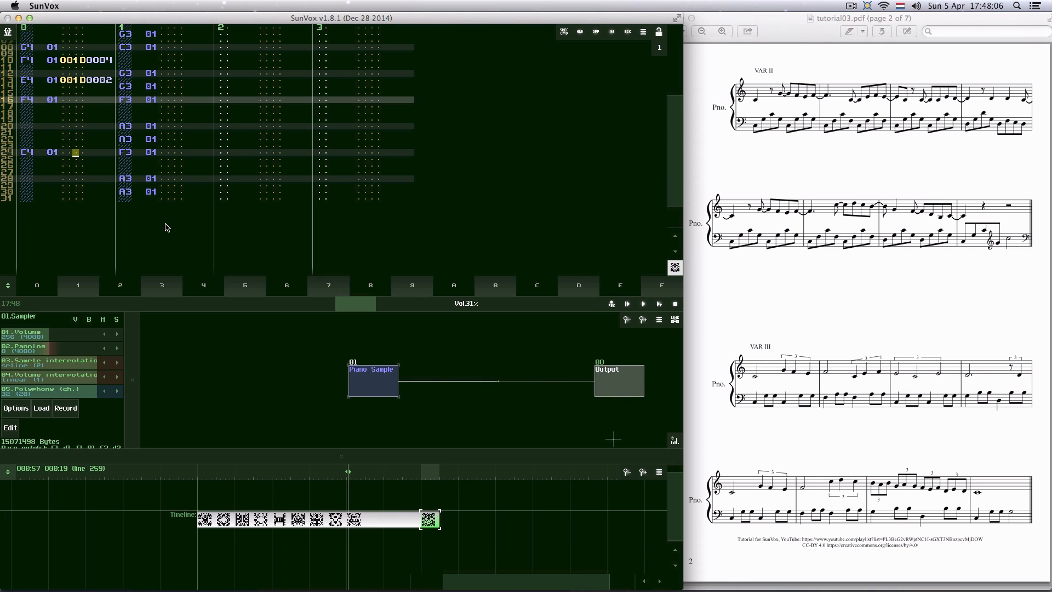
key("Left")
key("Down")
key("Down")
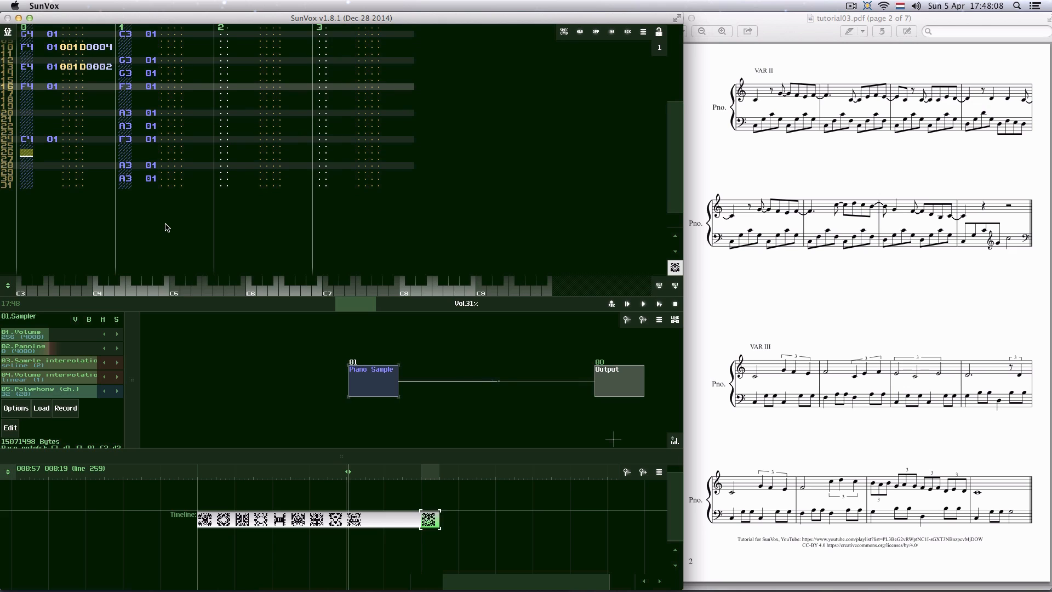
key("e")
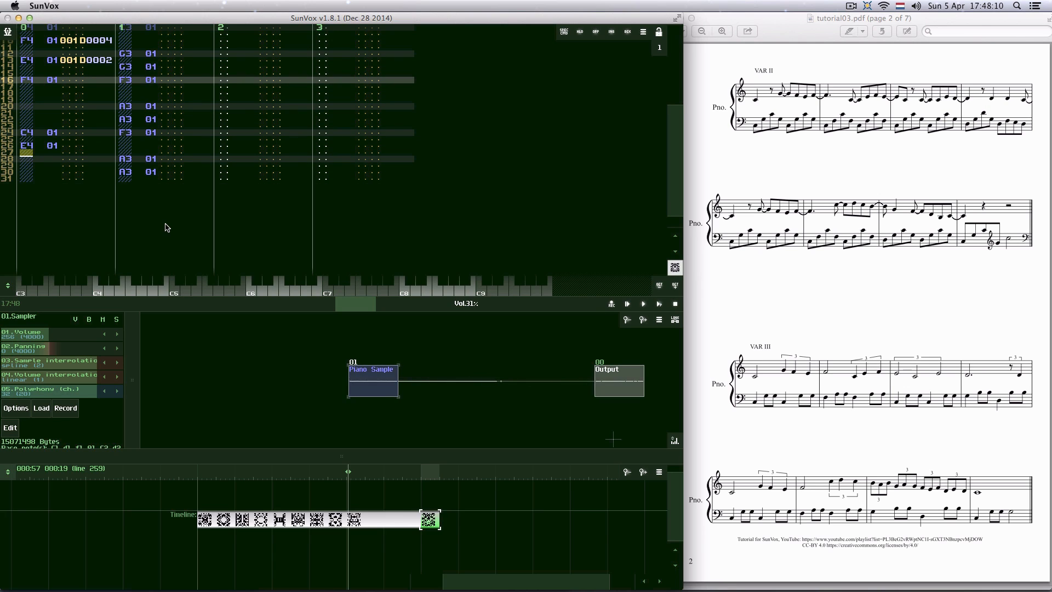
- Apply the Delay effect (1D) with parameter 0004 to the E4 on line 26 of track 0
key("Right")
key("Right")
key("Right")
key("Right")
key("Right")
key("Right")
key("Right")
key("Up")
type("1")
key("Up")
key("Right")
type("d")
key("Up")
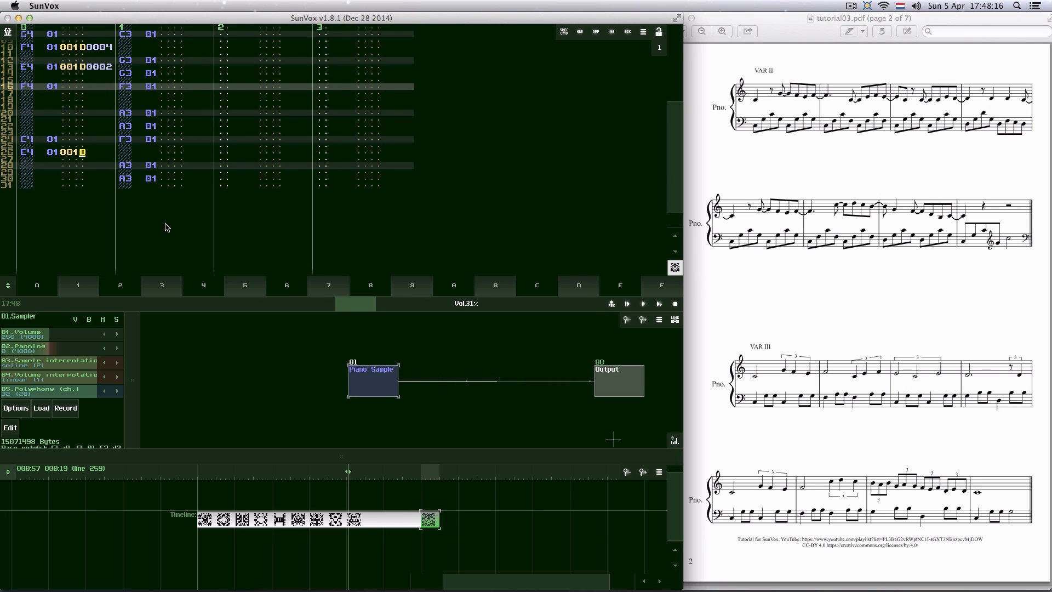
type("0004")
key("Down")
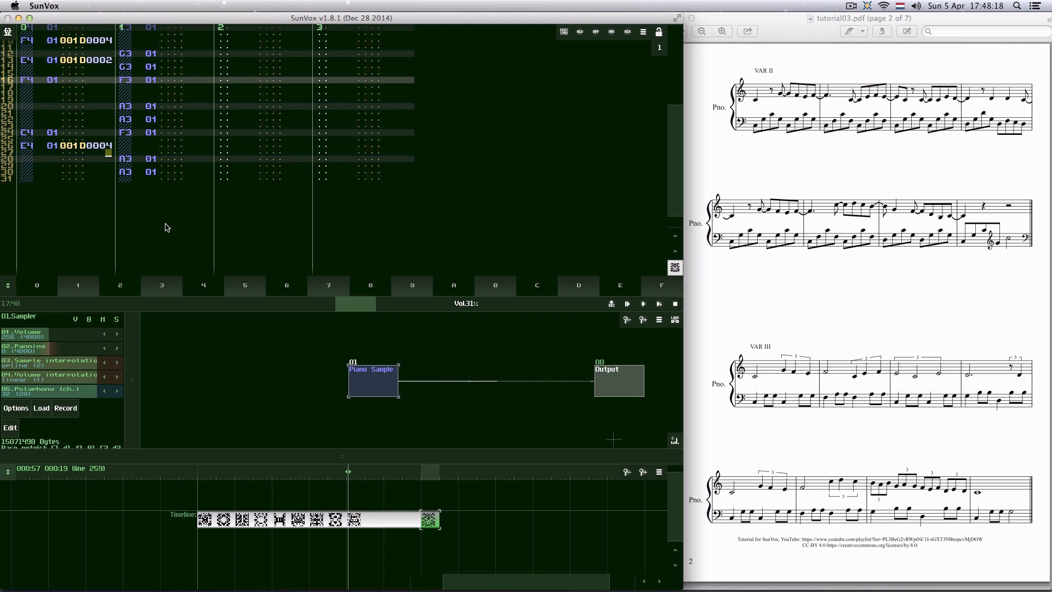
- Enter F4 on line 29 of track 0 as the last note of the triplet
key("Left")
key("Left")
key("Down")
key("Down")
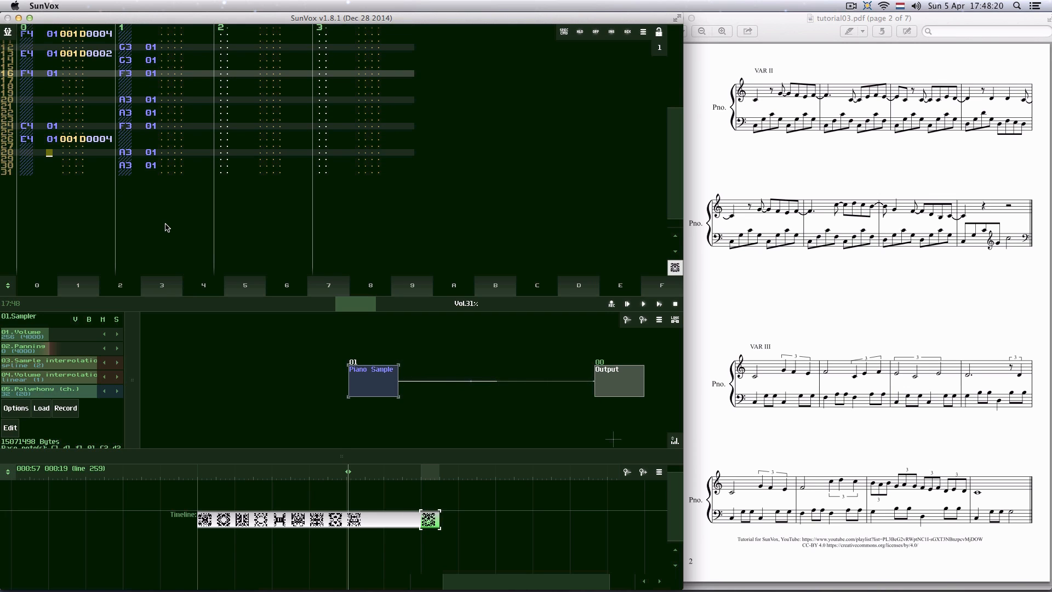
key("Left")
key("Left")
key("Left")
key("Left")
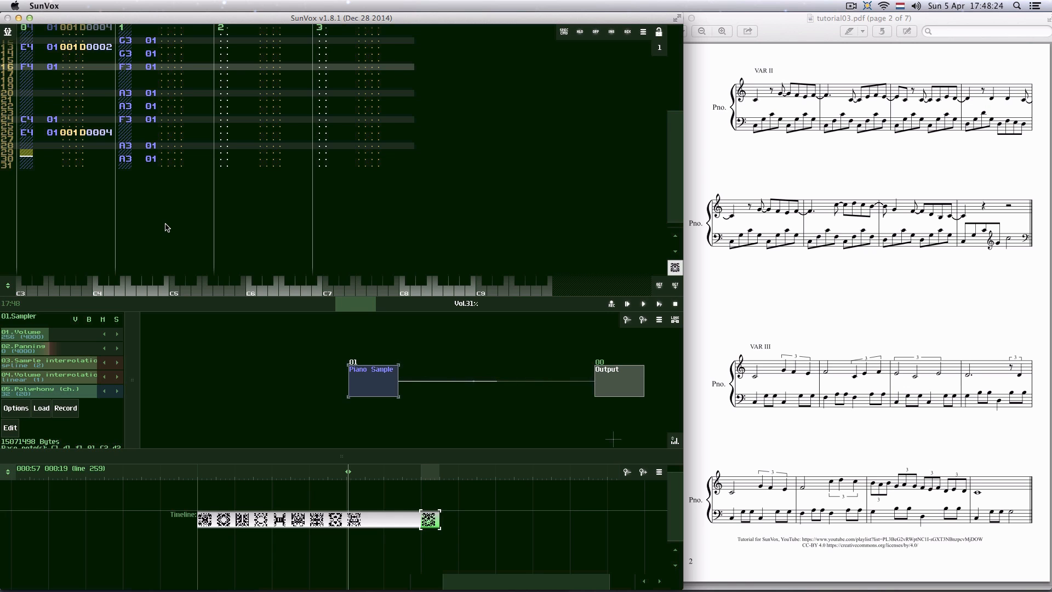
key("r")
- Apply the Delay effect (1D) with parameter 0002 to the F4 on line 29 of track 0
key("Up")
key("Right")
key("Right")
key("Right")
key("Right")
key("Right")
key("Right")
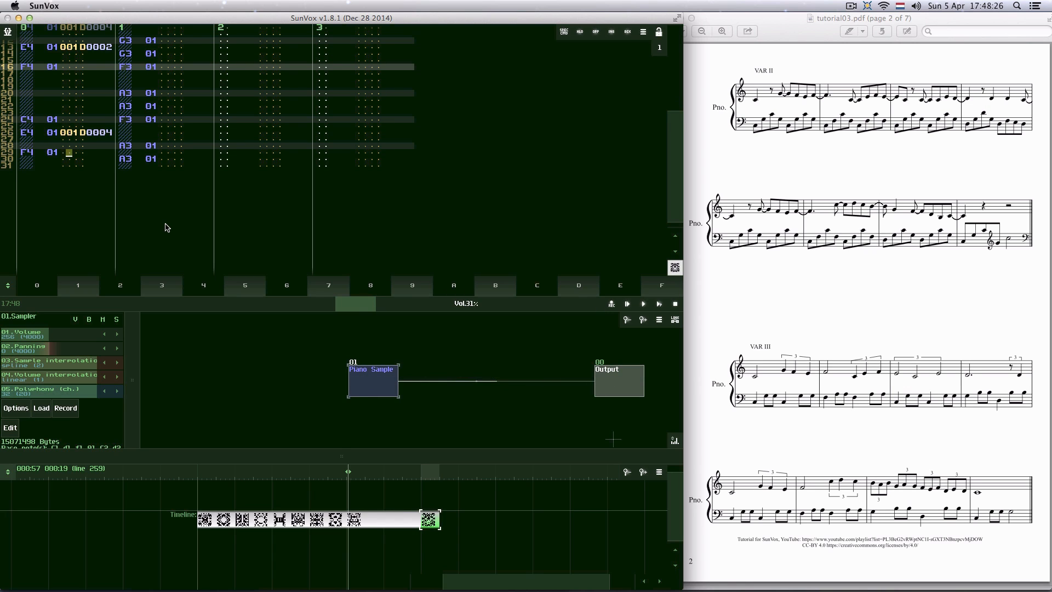
type("01d")
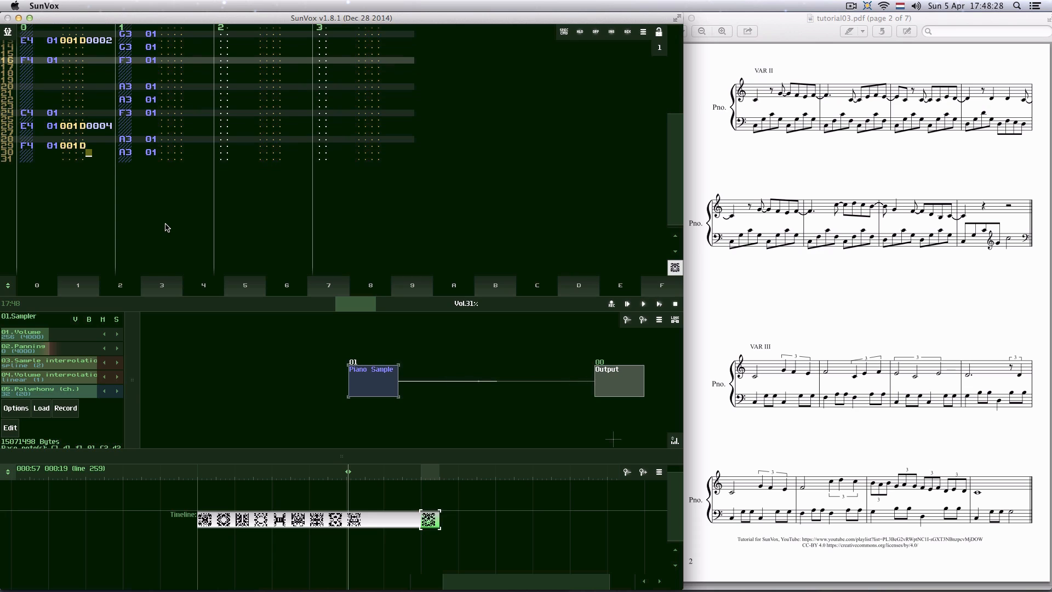
type("0002")
- Set the velocity of every bass note in track 1 to 60, from line 00 to line 30
left_click(134, 141)
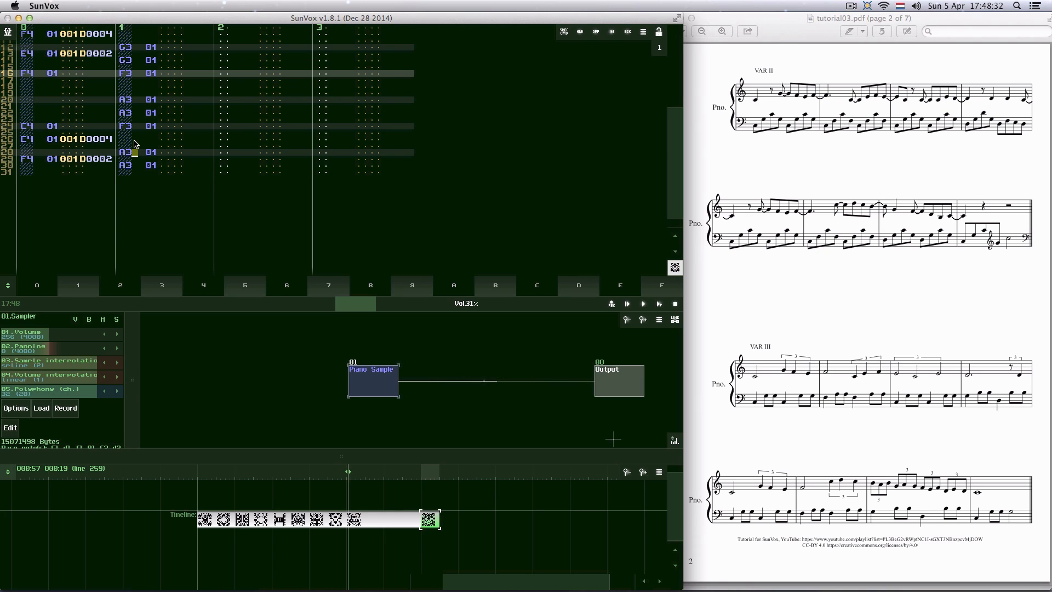
scroll(134, 144, "up", 20)
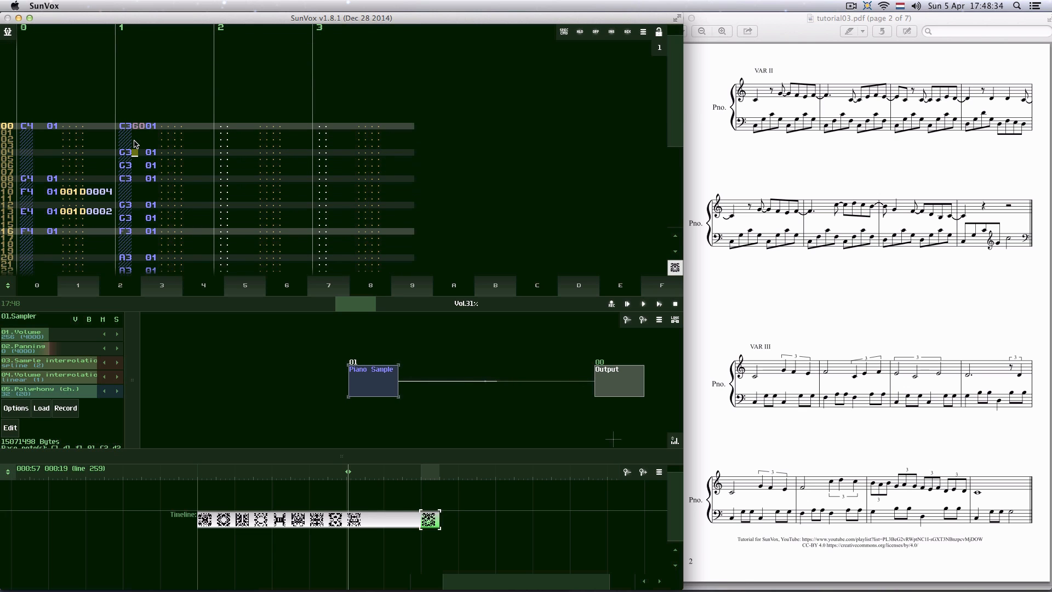
type("6")
key("Down")
key("Down")
key("Down")
key("6")
key("Down")
key("6")
key("Down")
key("6")
key("Down")
key("Down")
key("Down")
type("6")
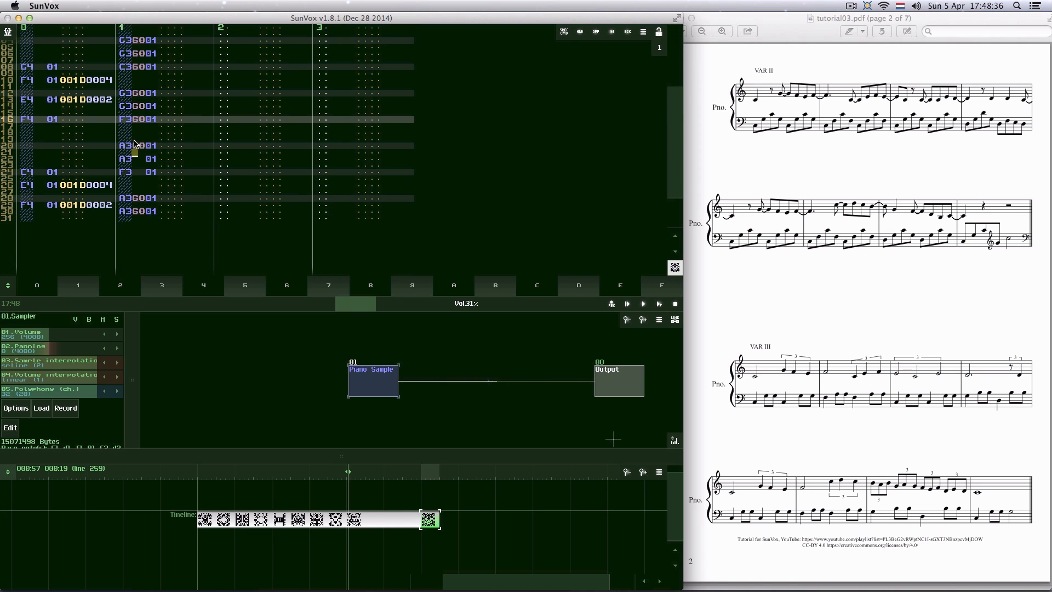
key("Down")
key("6")
key("Down")
key("6")
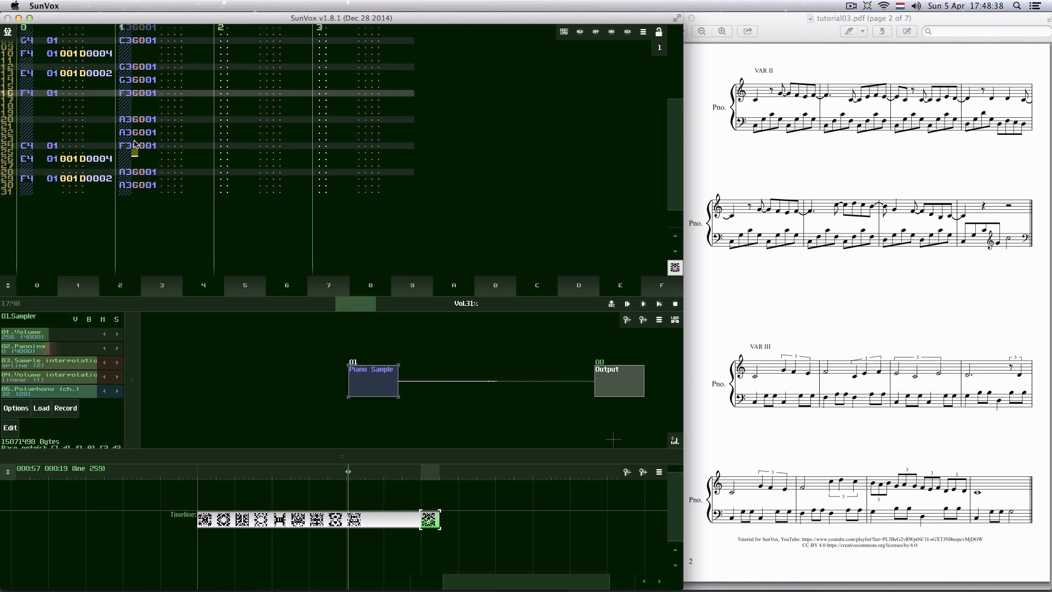
- Leave edit mode, play back the first Variation III pattern to listen to the triplets, and stop playback
key("space")
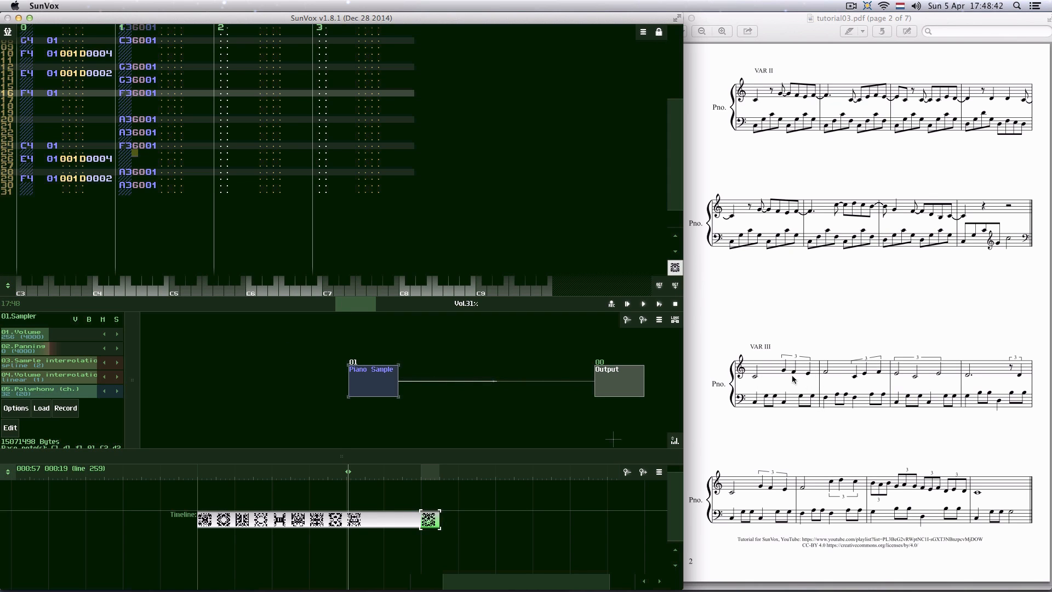
left_click(658, 304)
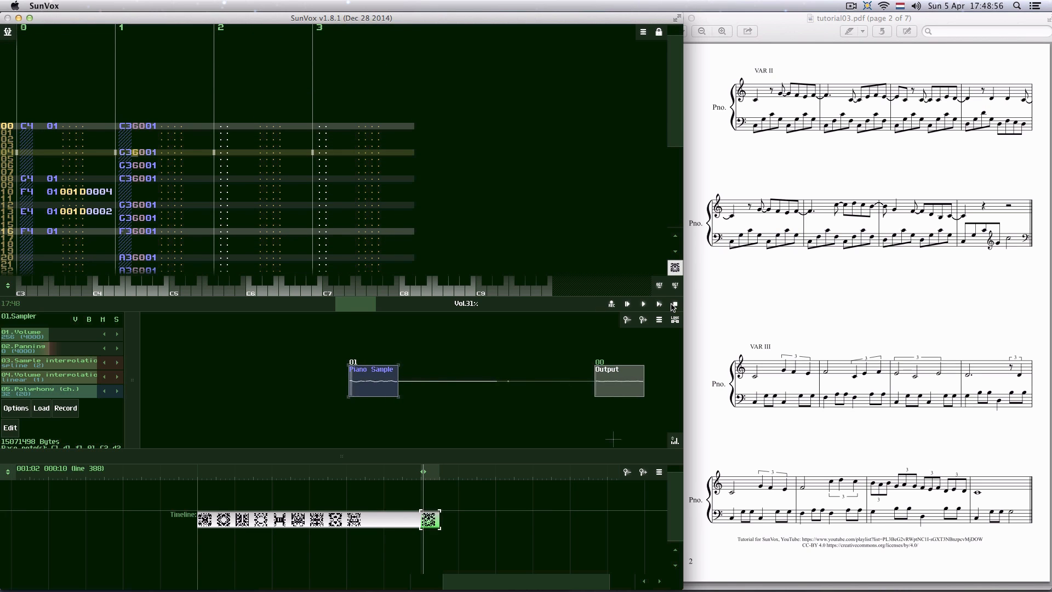
left_click(675, 304)
- Create a new pattern on the timeline and place it directly after the first Variation III pattern
scroll(342, 233, "down", 20)
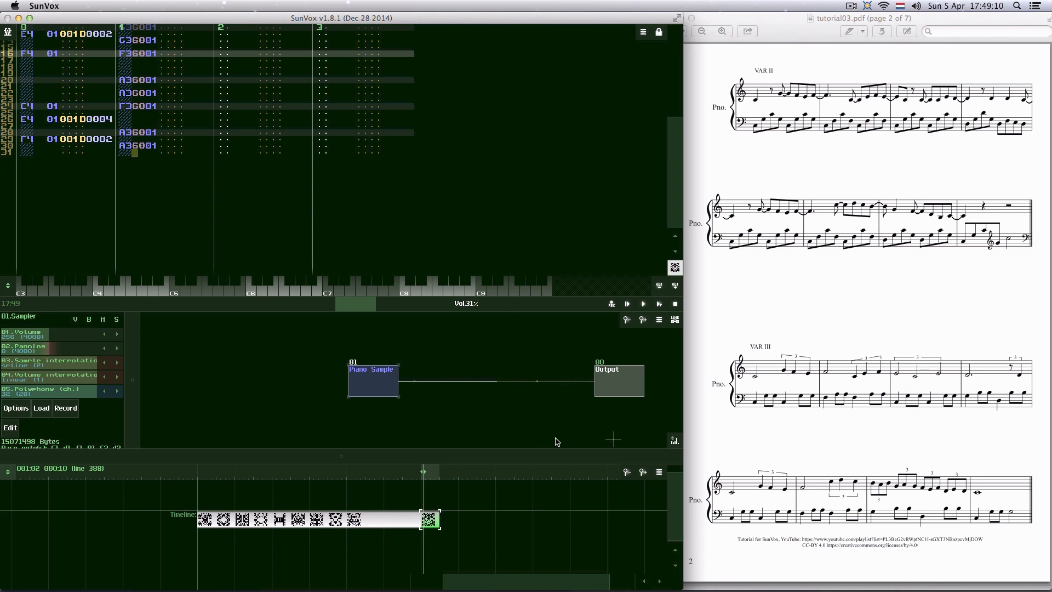
double_click(475, 524)
left_click_drag(472, 522, 448, 521)
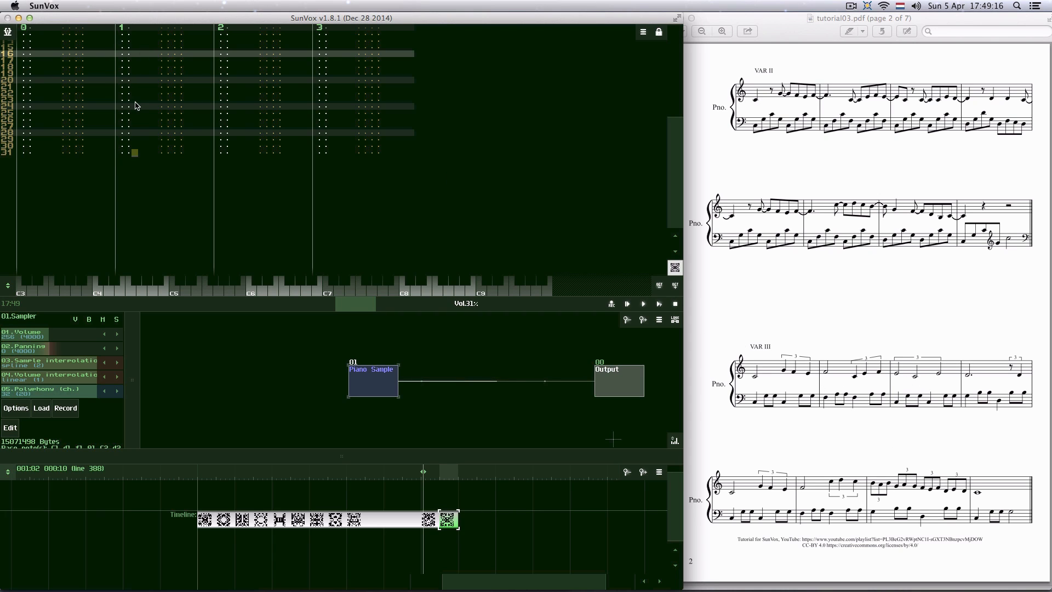
- In track 1 of the new pattern, enter C3 on lines 00 and 08 and G3 on lines 04 and 06
scroll(137, 105, "up", 20)
left_click(126, 152)
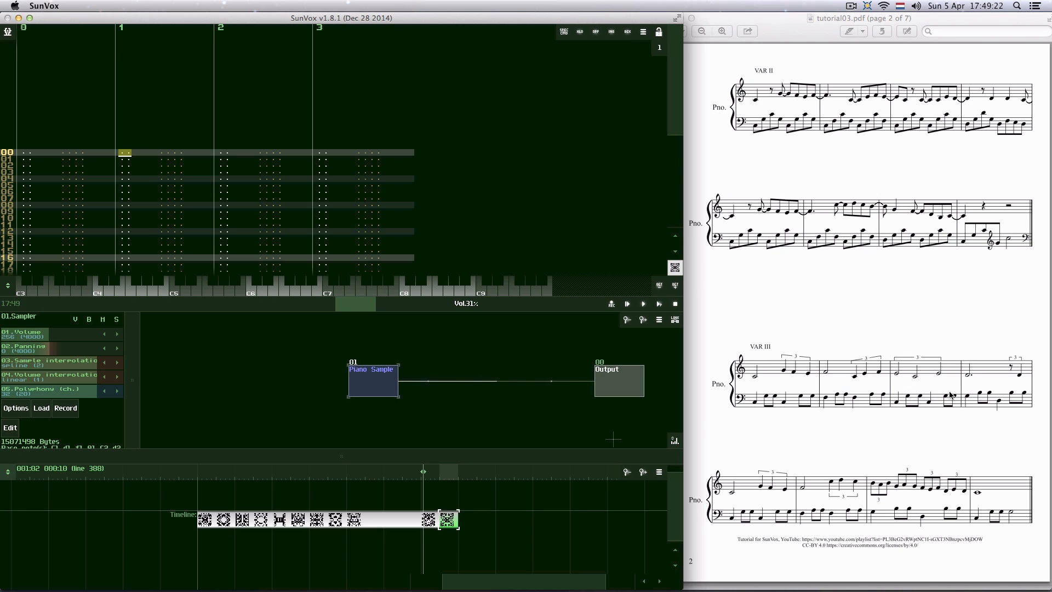
key("z")
key("Down")
key("Down")
key("Down")
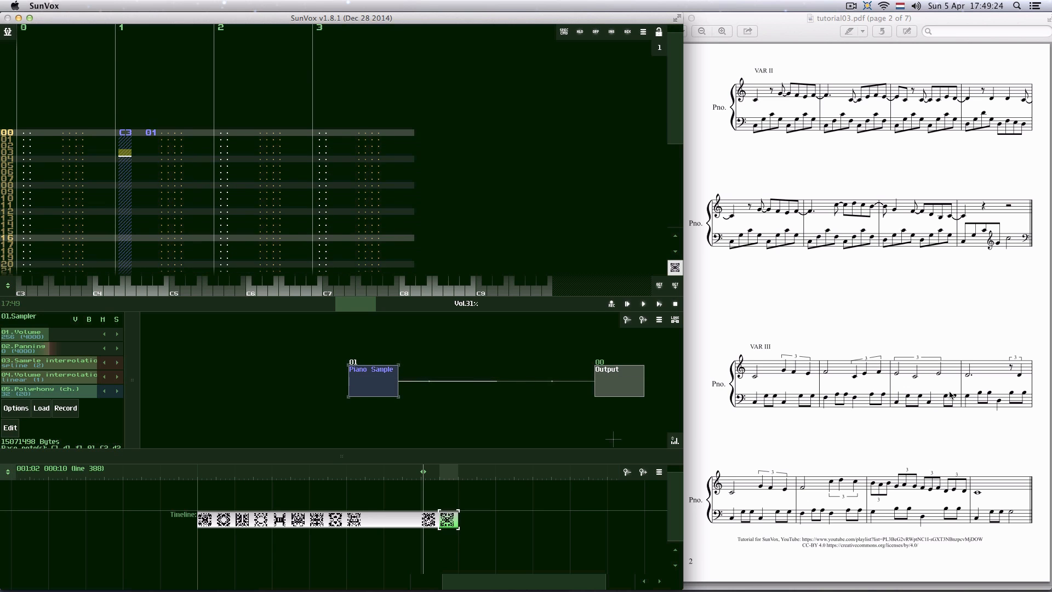
key("z")
key("Down")
key("z")
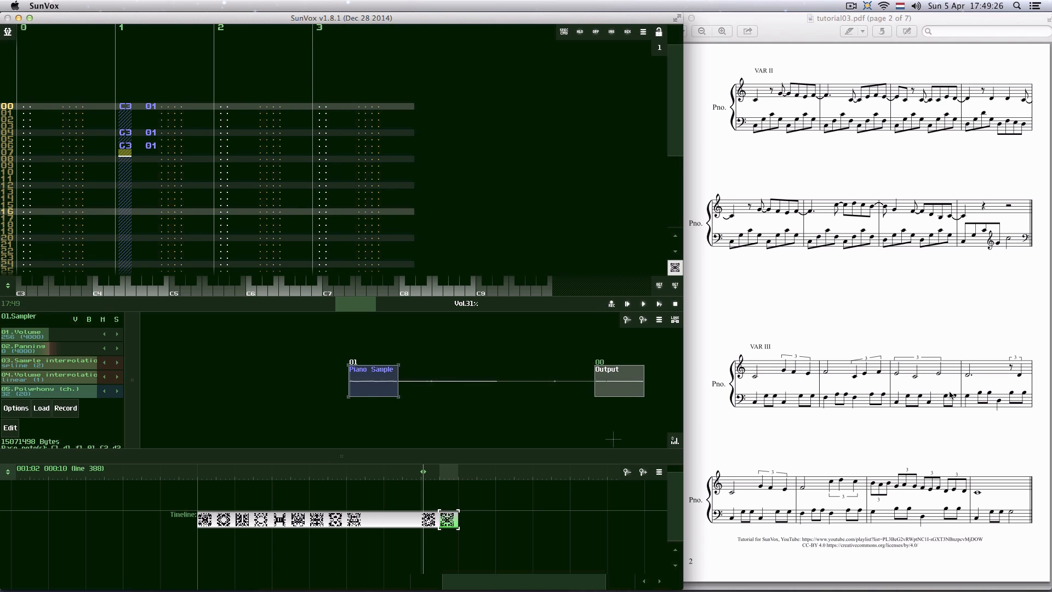
key("Down")
key("z")
- Enter G3 on lines 12 and 14 of track 1
key("Down")
key("Down")
key("Down")
key("z")
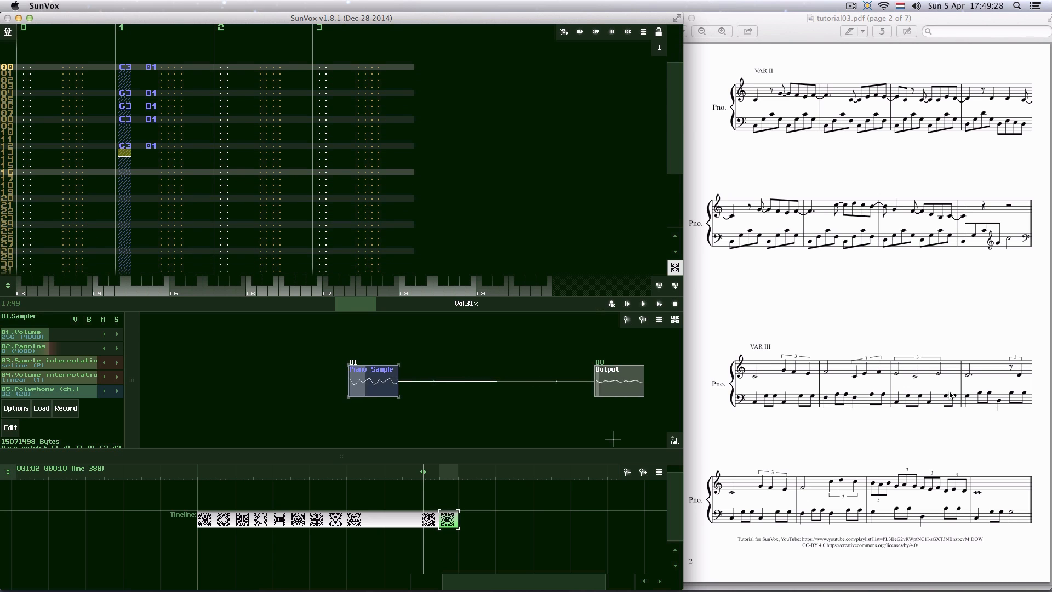
key("z")
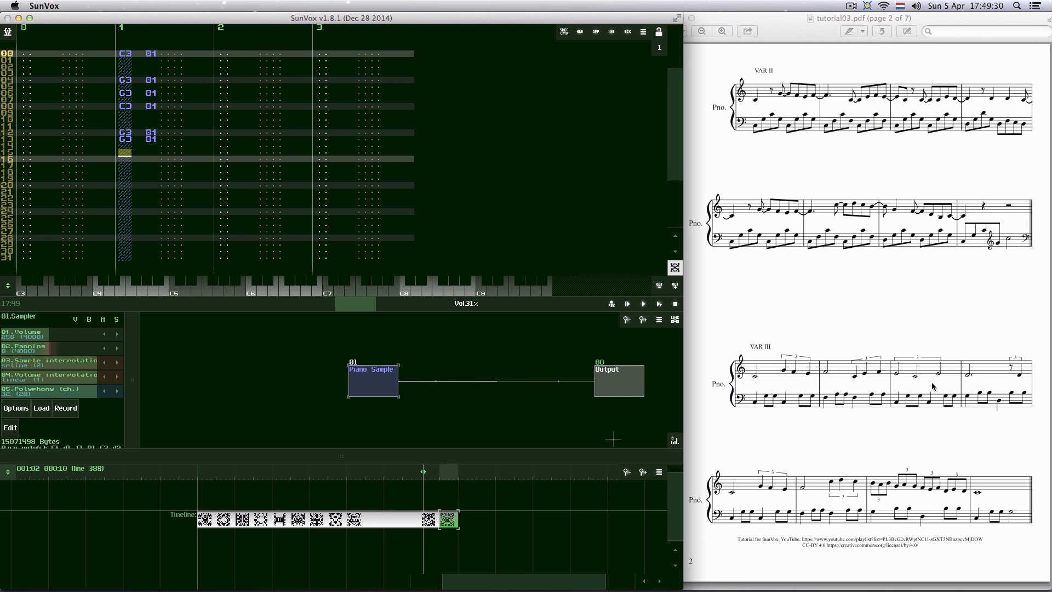
key("Delete")
key("b")
- Enter G3 on line 16 and B3 on lines 20 and 22 of track 1
key("Down")
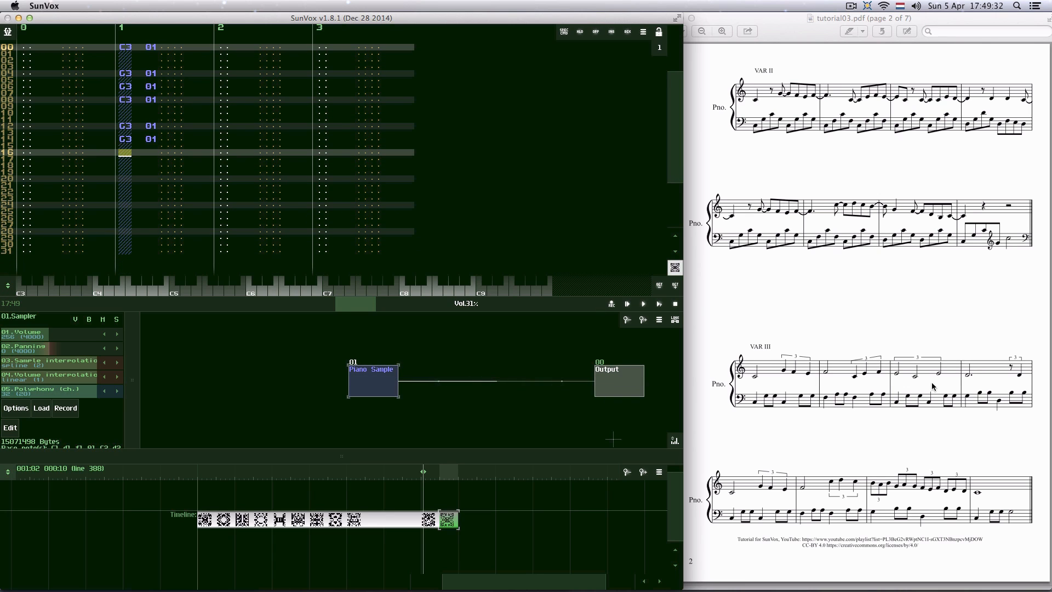
key("b")
key("Down")
key("Down")
key("Down")
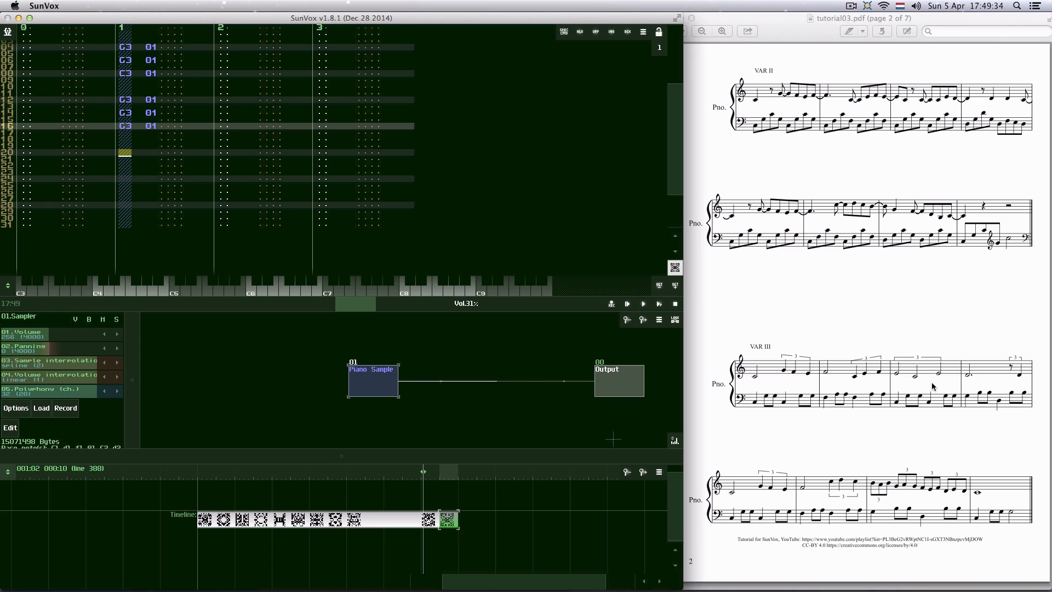
key("m")
key("Down")
key("m")
- Enter D3 on line 24 and B3 on lines 28 and 30 of track 1
key("Down")
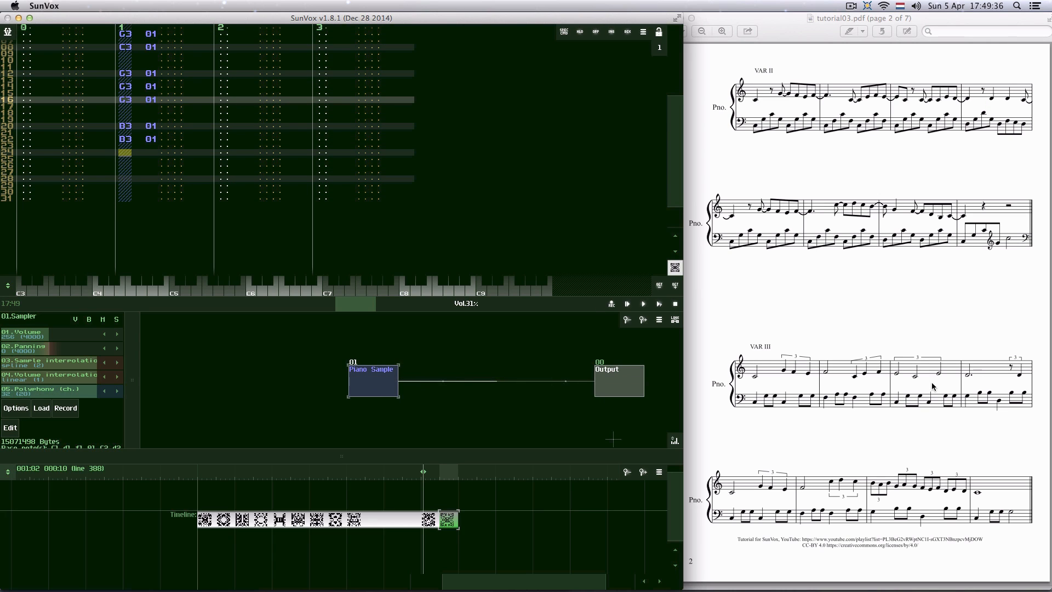
key("x")
key("Down")
key("Down")
key("Down")
key("Down")
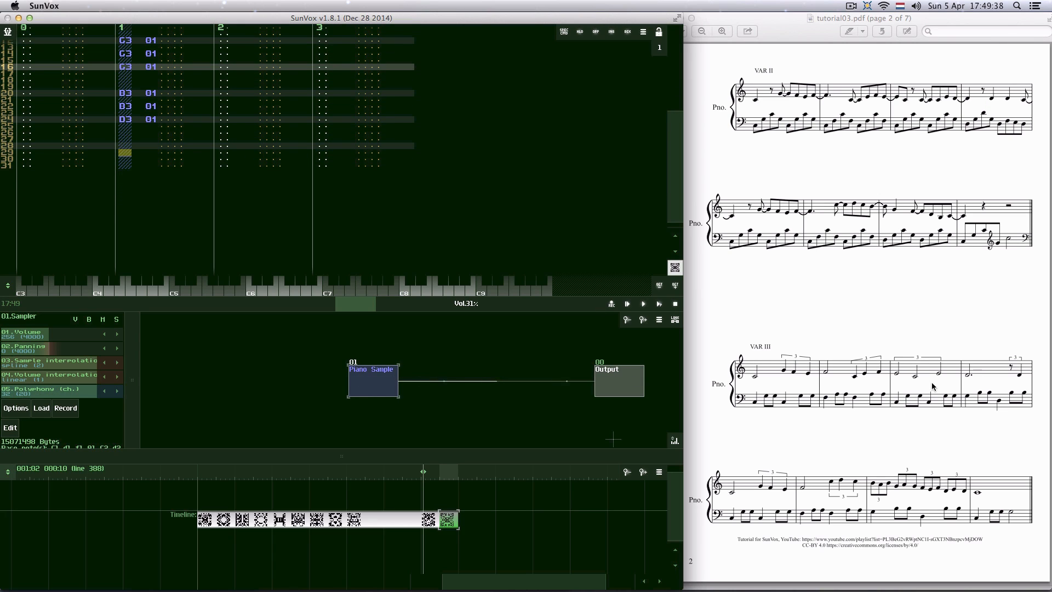
key("Up")
key("m")
key("Down")
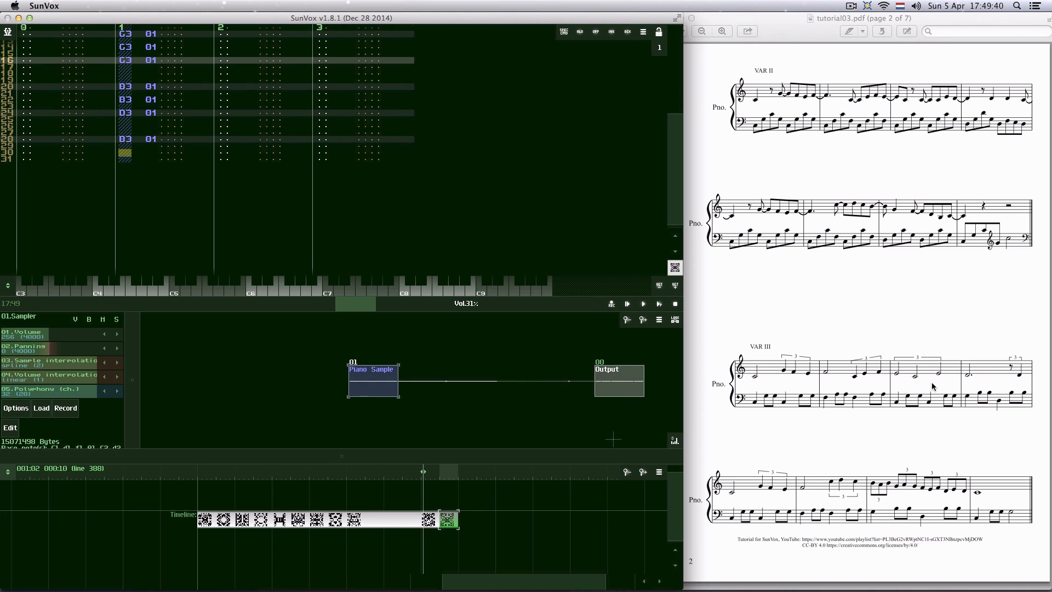
key("m")
- Set the velocity of all bass notes in track 1 of the second Variation III pattern to 60
key("Down")
key("Right")
key("6")
key("Down")
key("Down")
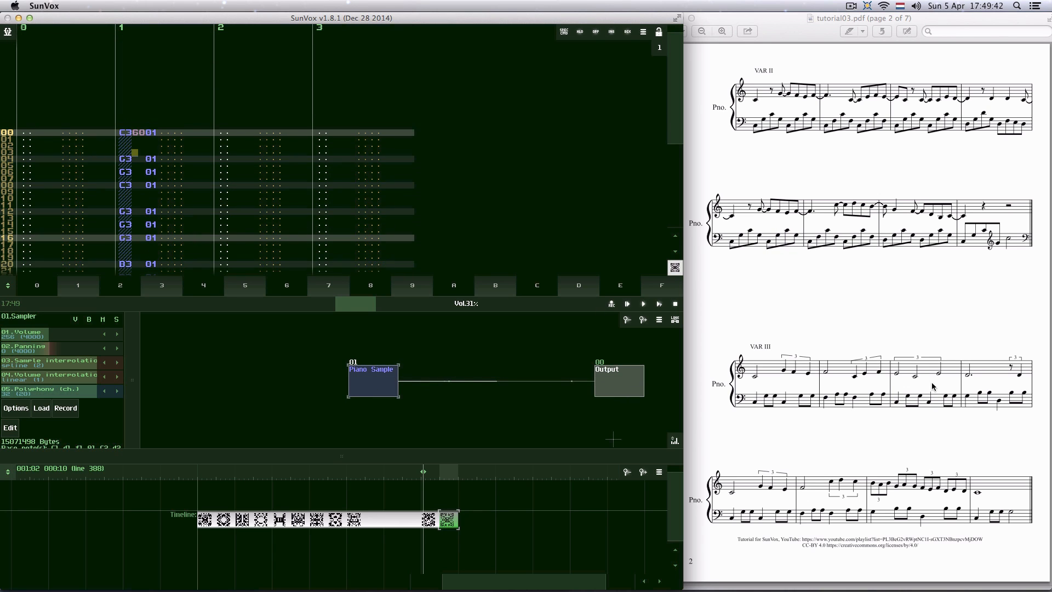
key("Down")
key("6")
key("Down")
key("6")
key("Down")
key("6")
key("Down")
key("Down")
key("Down")
key("6")
key("Down")
key("6")
key("Down")
key("6")
key("Down")
key("Down")
key("Down")
key("6")
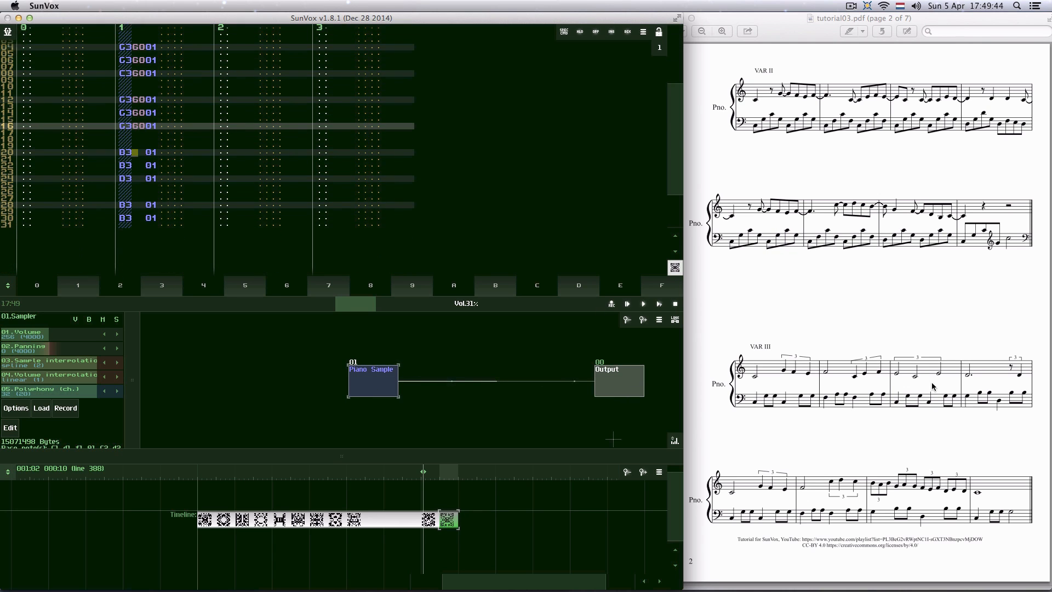
key("Down")
key("6")
key("Down")
key("6")
key("Down")
key("Down")
key("Down")
key("6")
key("Down")
key("6")
key("Down")
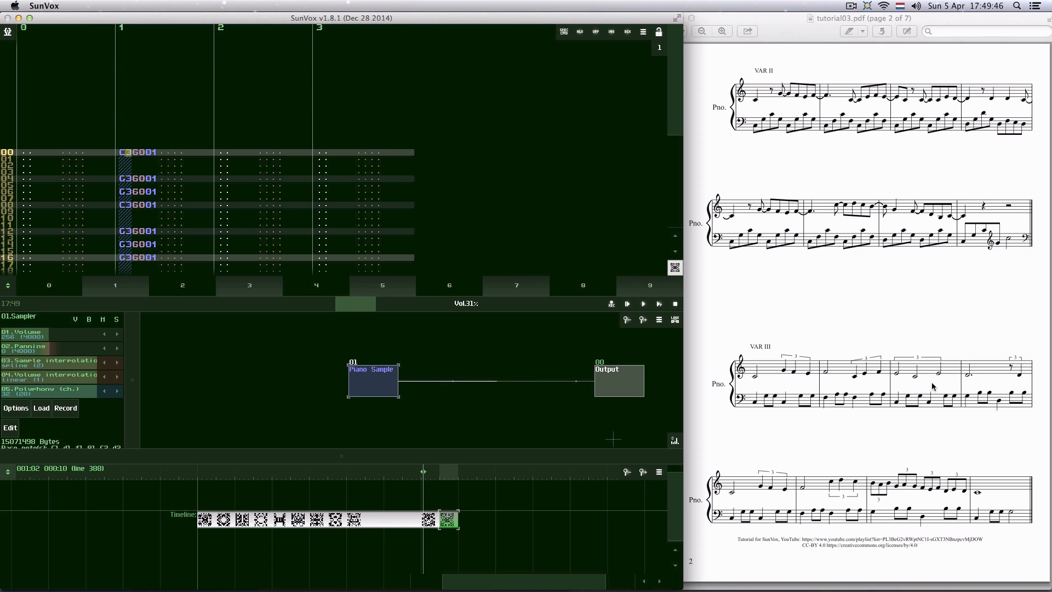
- Enter E4 on line 00 of track 0 as the first note of the third bar's triplet
key("Left")
key("Left")
key("Left")
key("Left")
key("Left")
key("Left")
key("Left")
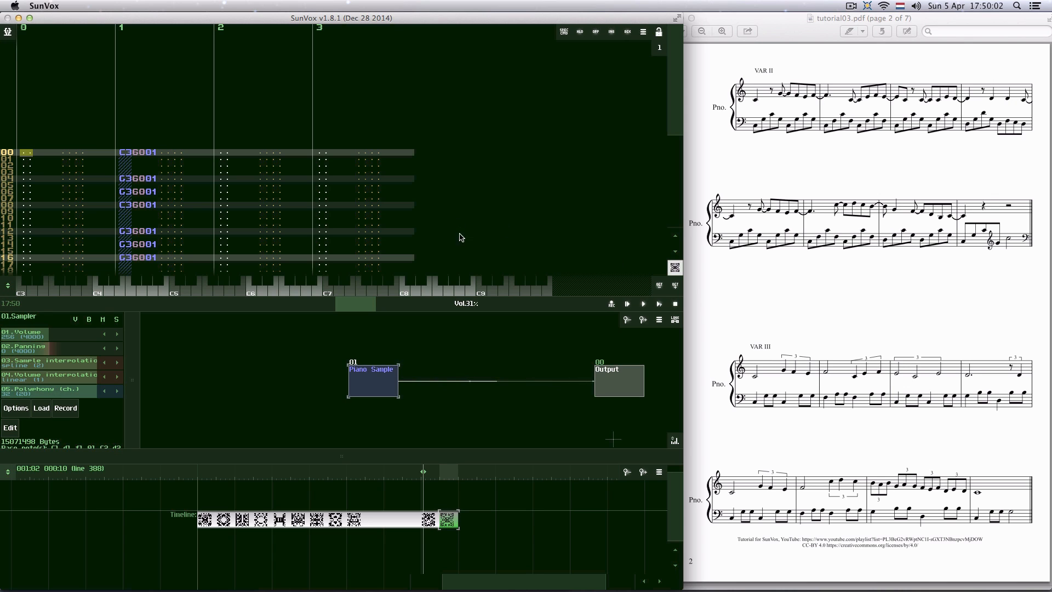
key("c")
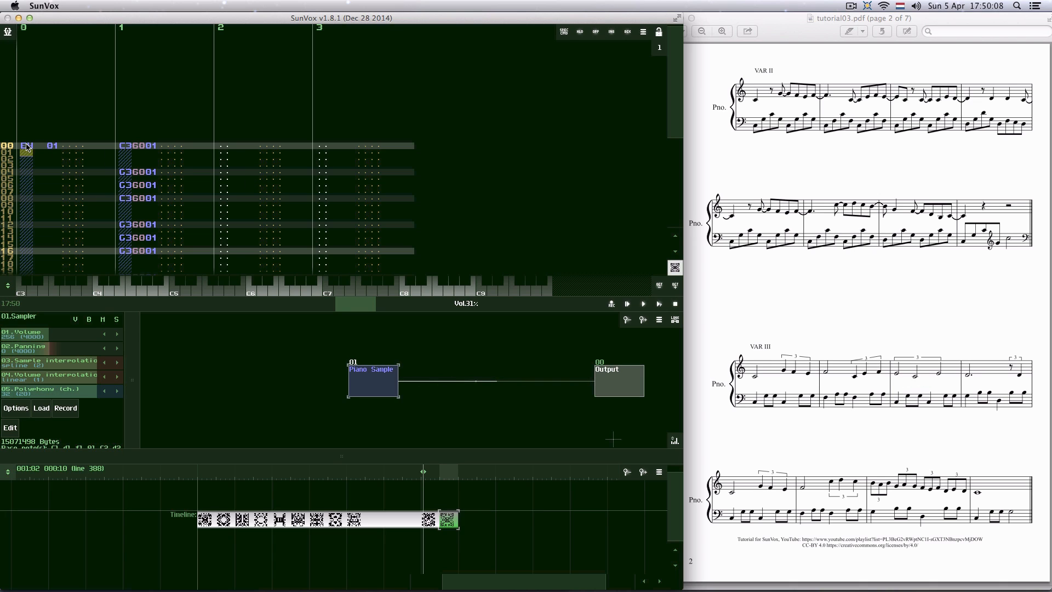
- Select lines 00 to 15 of track 0 to examine the length the triplet has to span, and clear the selection
left_click_drag(38, 147, 27, 247)
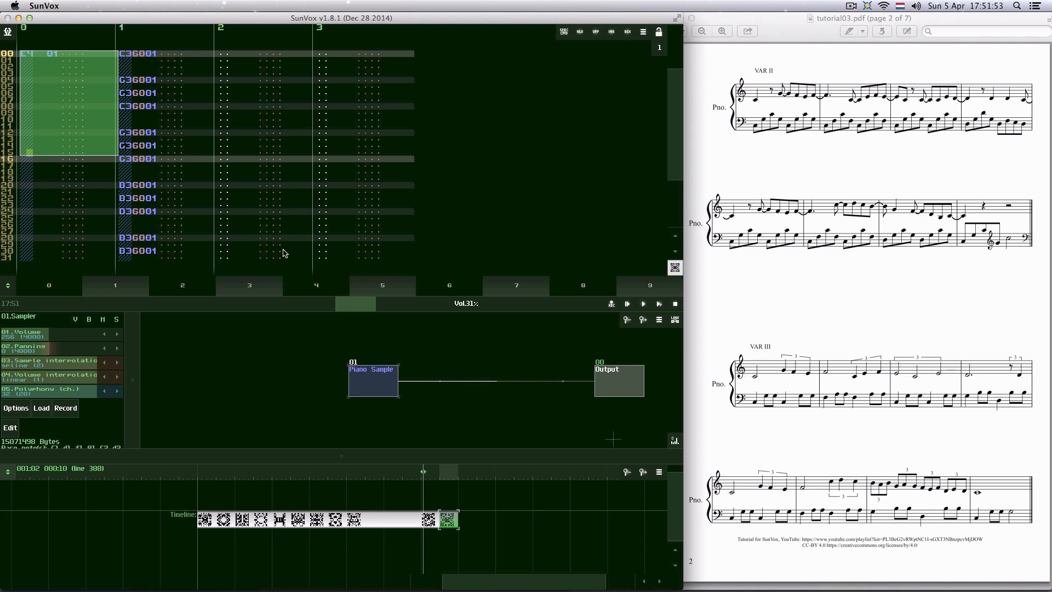
left_click(54, 125)
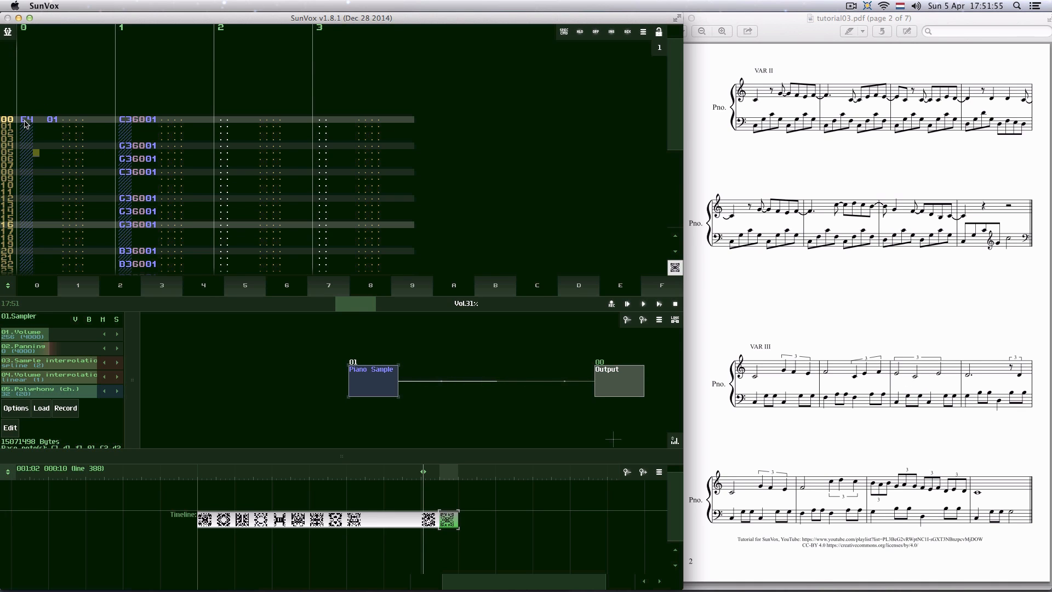
- Enter C4 on line 05 of track 0 as the second note of the third bar's triplet
left_click(26, 124)
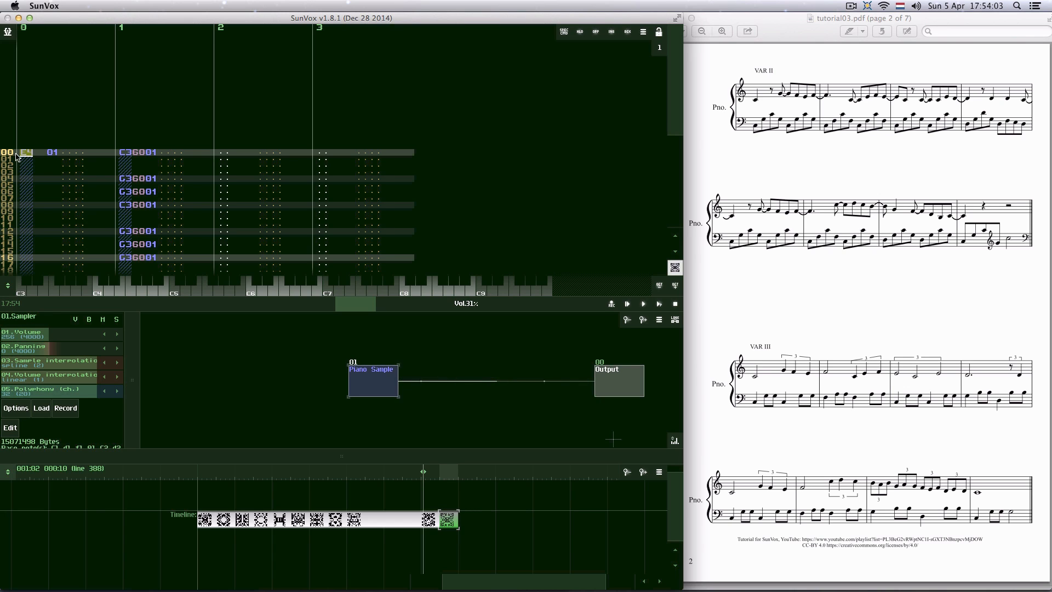
left_click(38, 161)
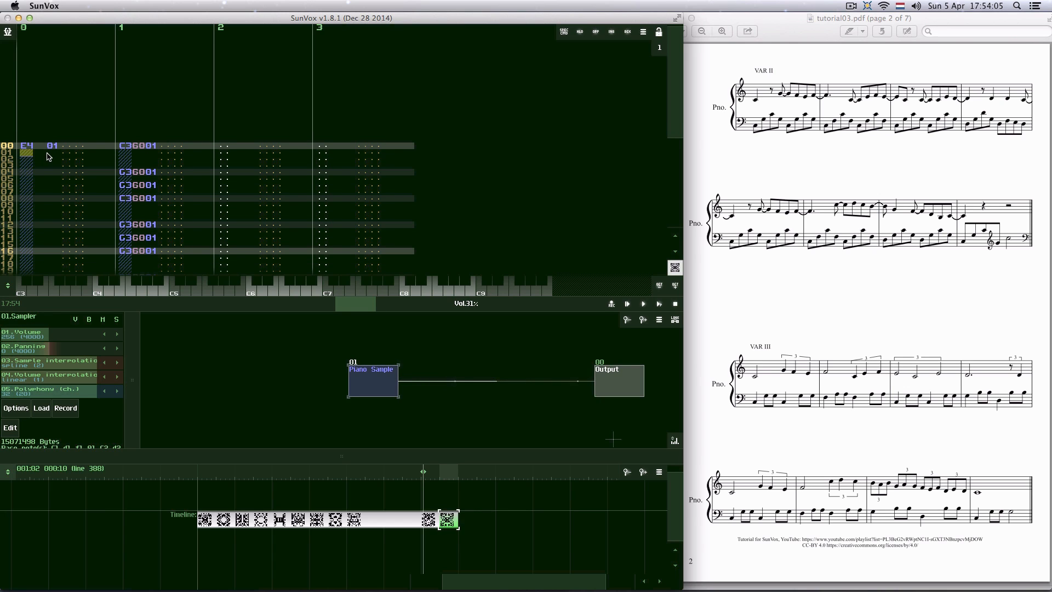
key("Down")
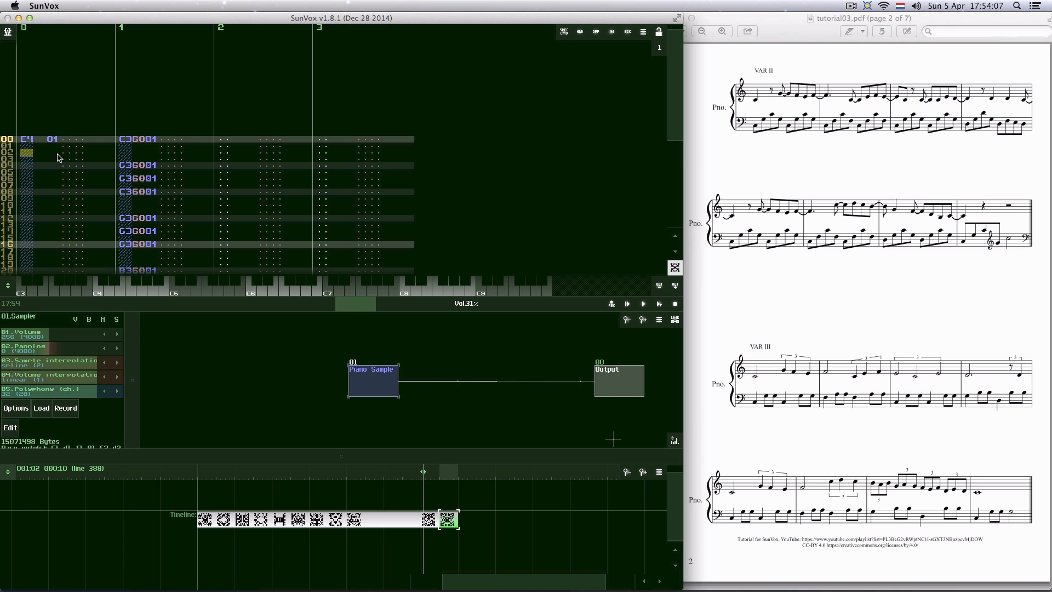
key("Down")
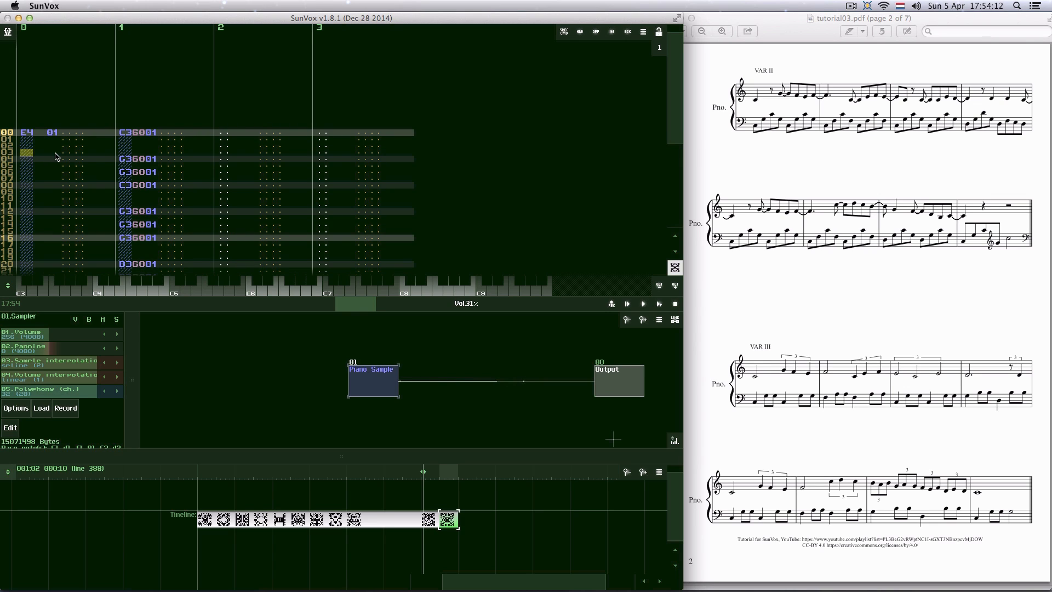
key("Down")
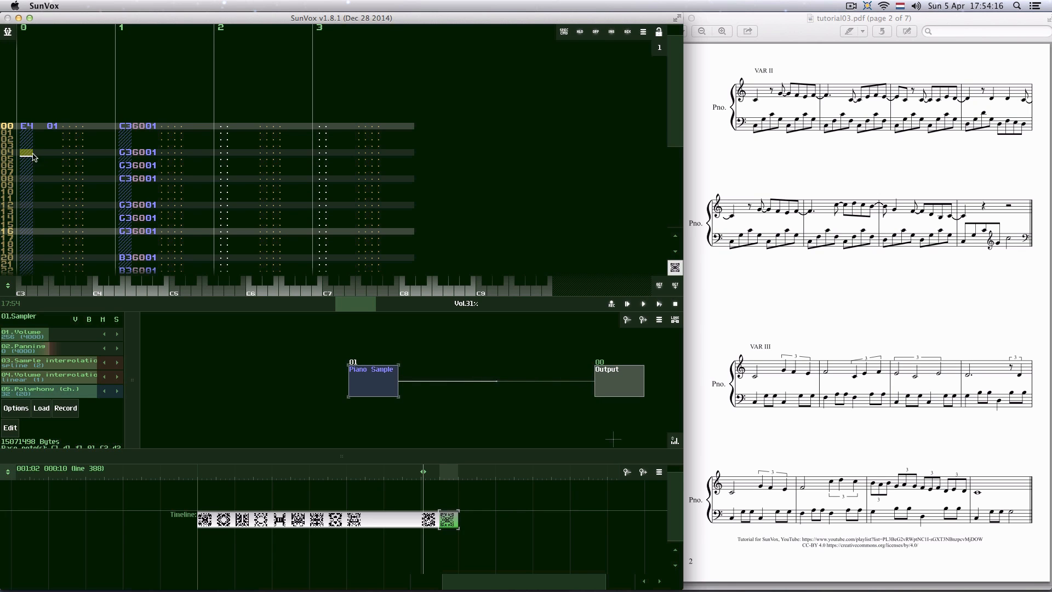
key("Down")
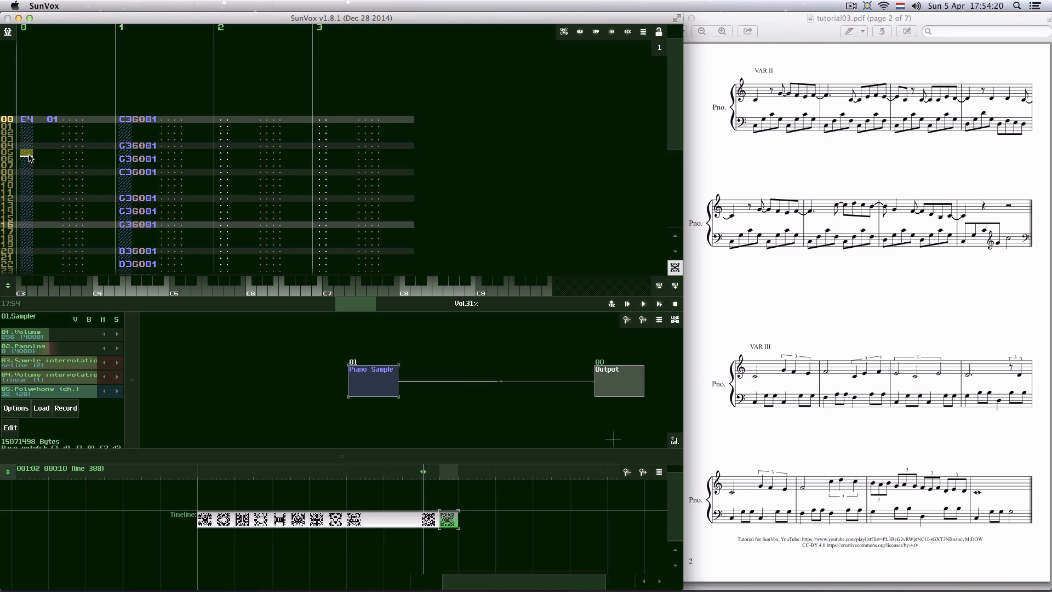
key("z")
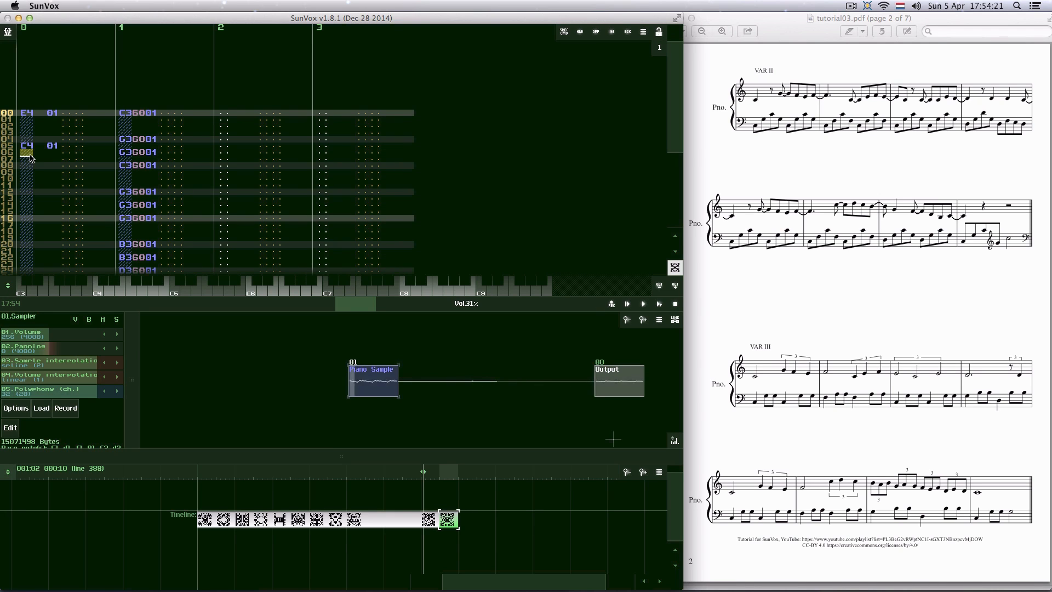
- Add the note delay effect 001D with the value 0002 to the C4 note on line 05 of track 0
left_click(76, 147)
type("10")
left_click(82, 147)
type("d")
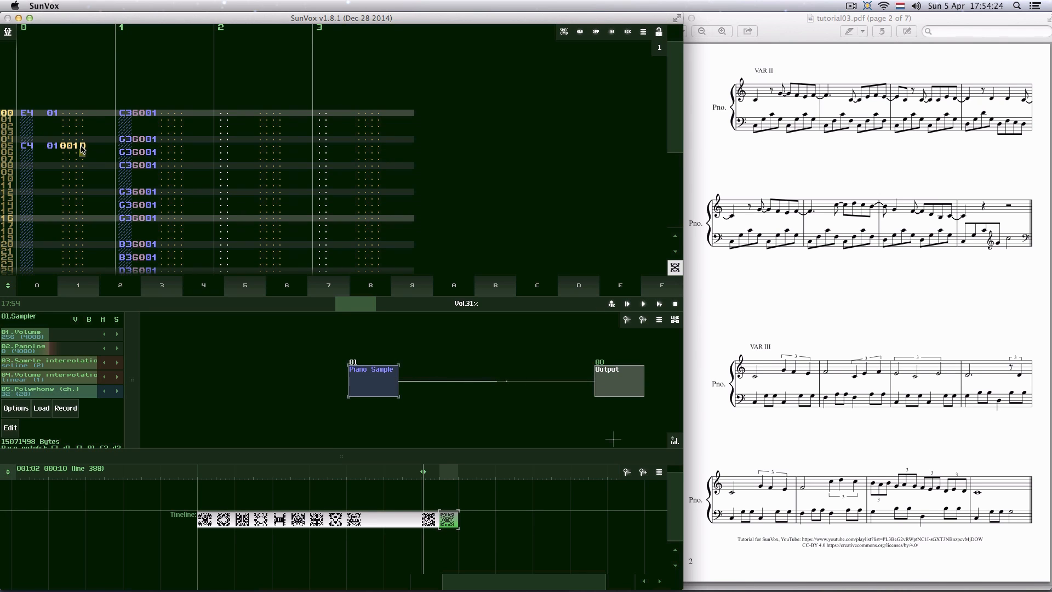
left_click(109, 145)
type("2")
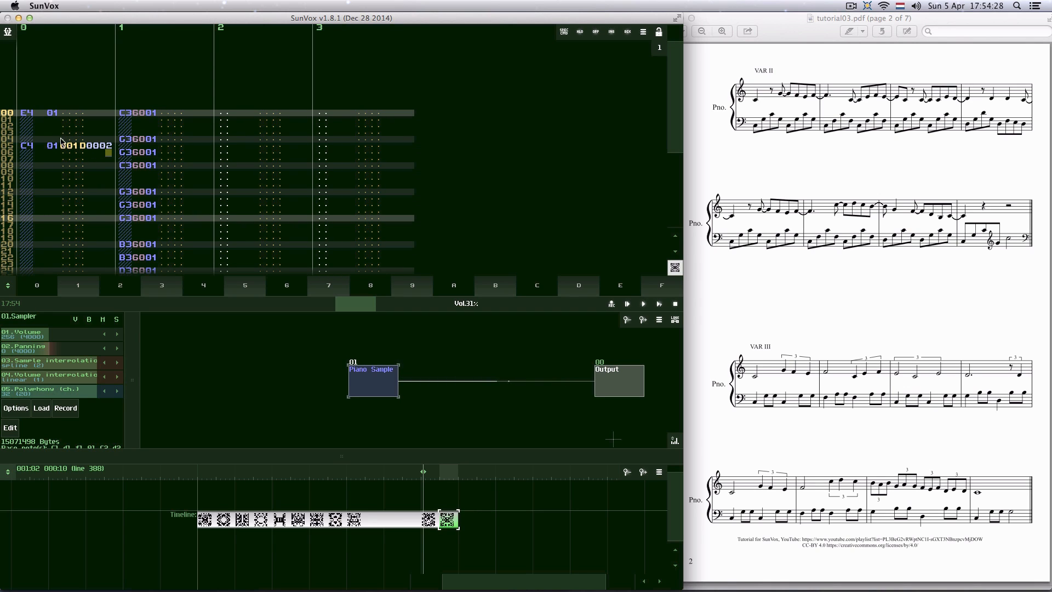
- Count on from line 05 to line 10 of track 0, the position for the triplet's third note
left_click(29, 147)
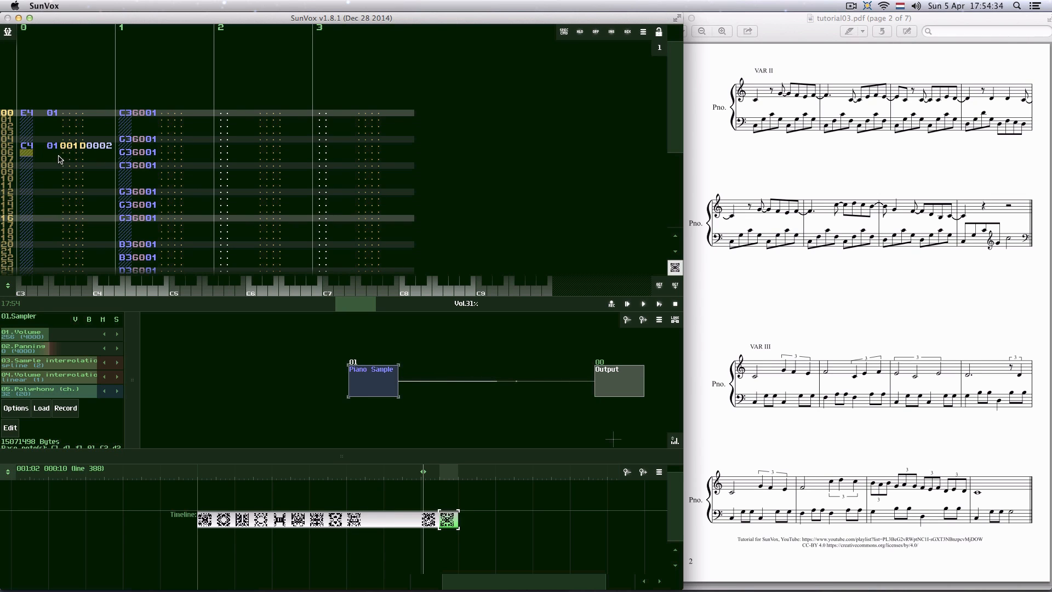
left_click(22, 159)
left_click(23, 159)
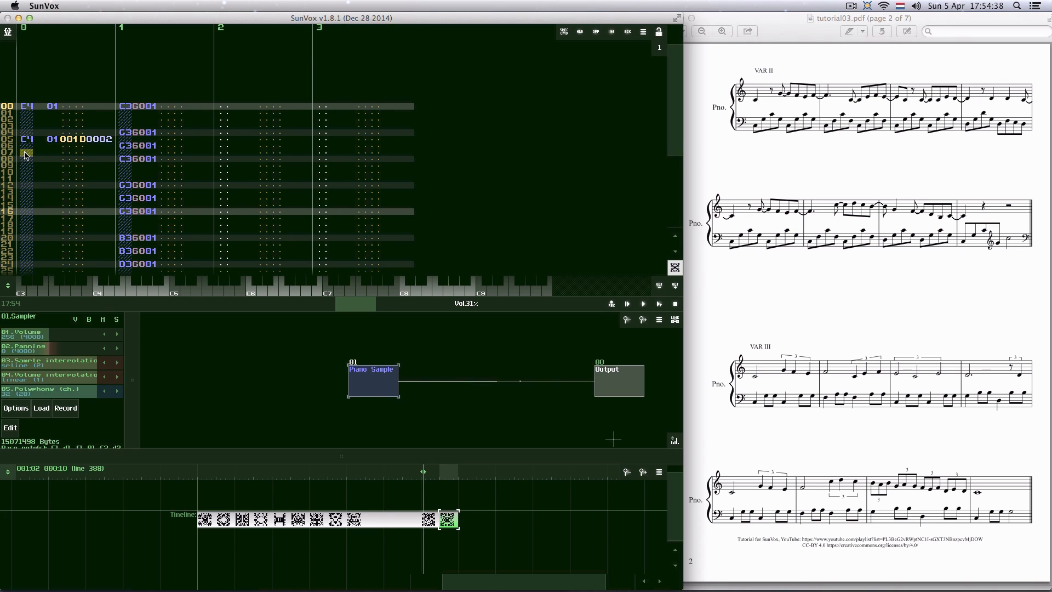
left_click(25, 157)
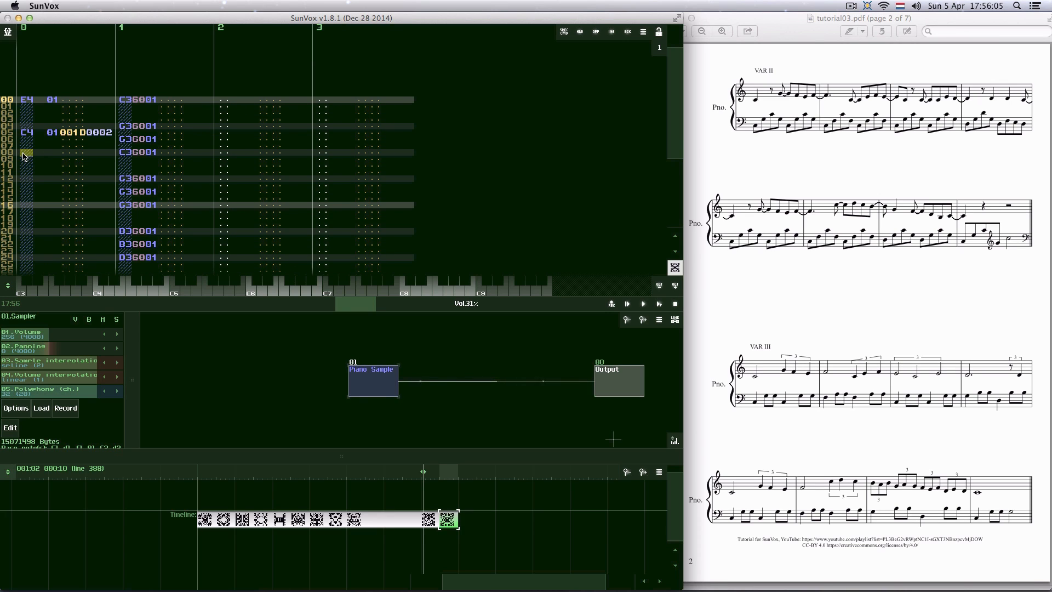
left_click(25, 157)
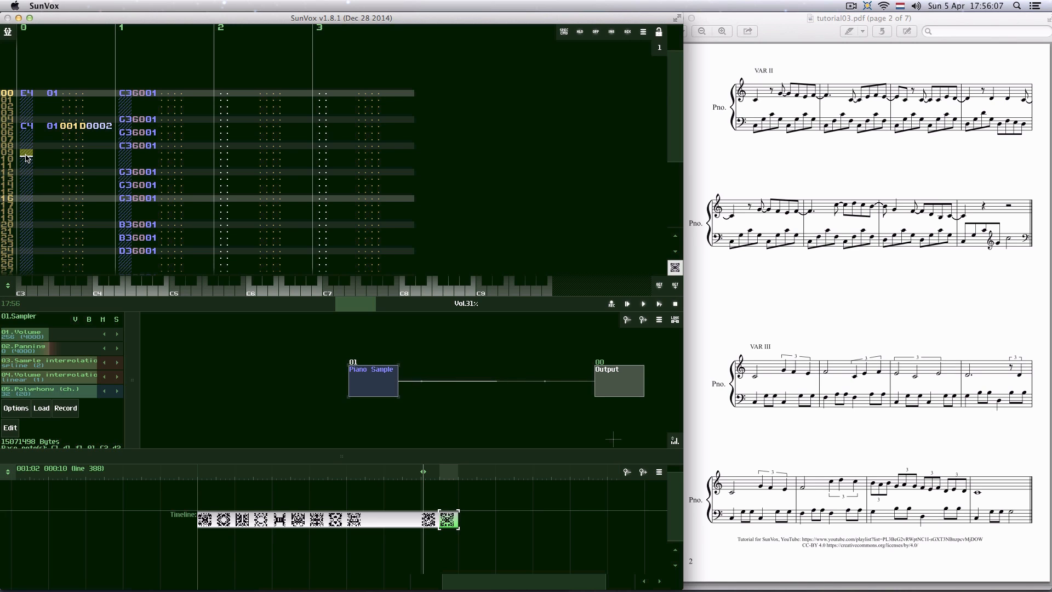
left_click(26, 157)
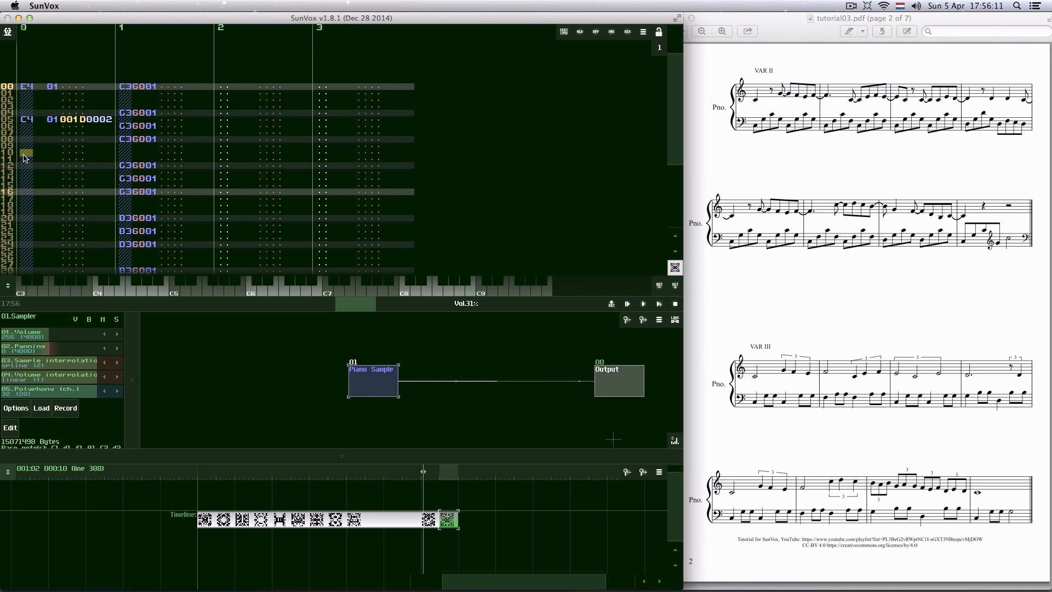
- Enter an E4 note on line 10 of track 0 with effect 001D and value 0004
key("e")
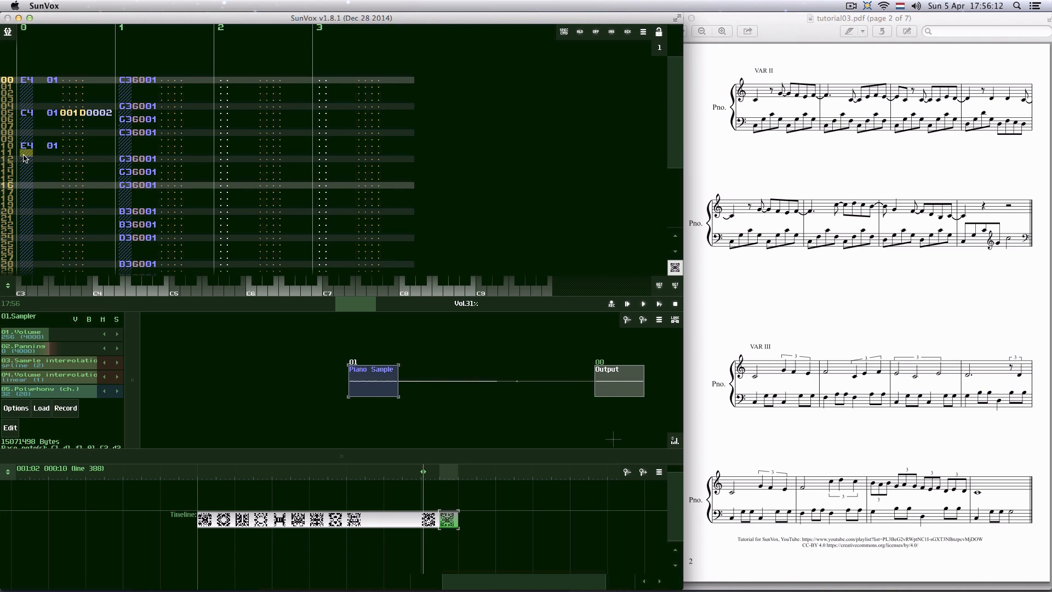
left_click(61, 147)
type("001")
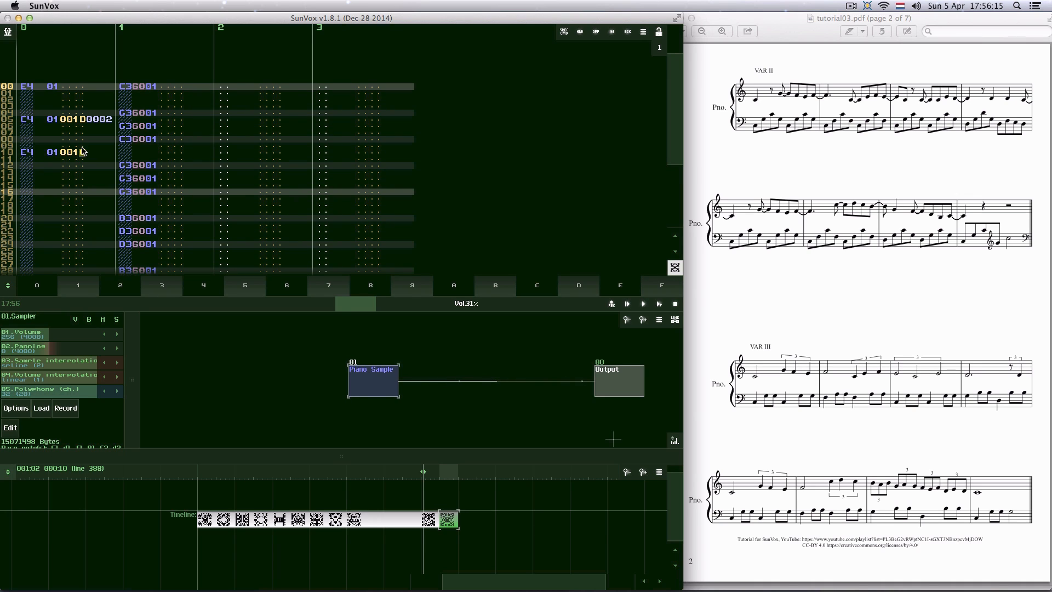
type("d")
left_click(109, 152)
type("4")
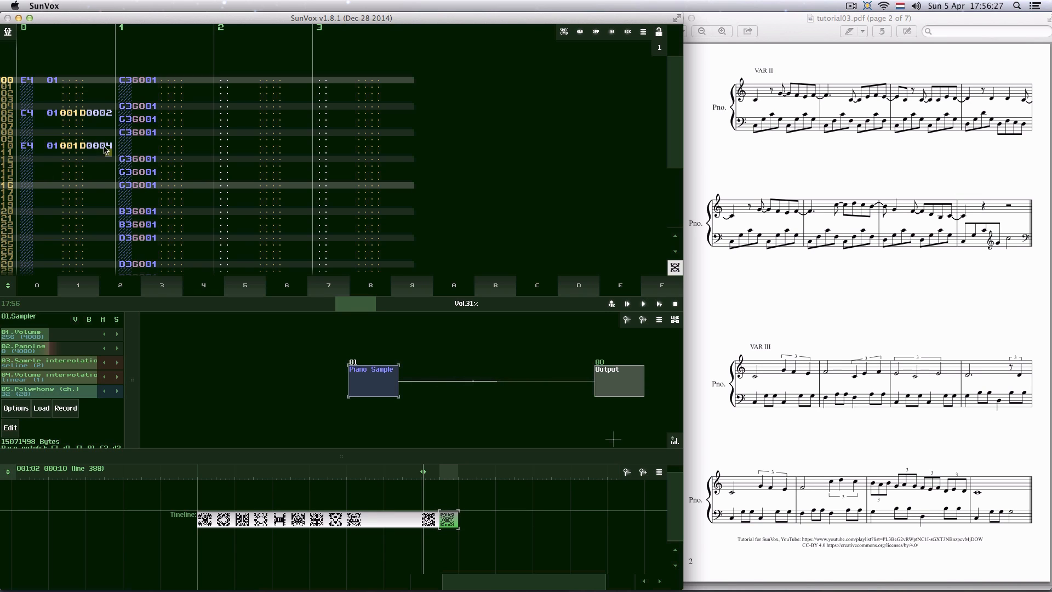
- Enter a D4 note on line 16 of track 0 and a note-off on line 28
left_click(26, 155)
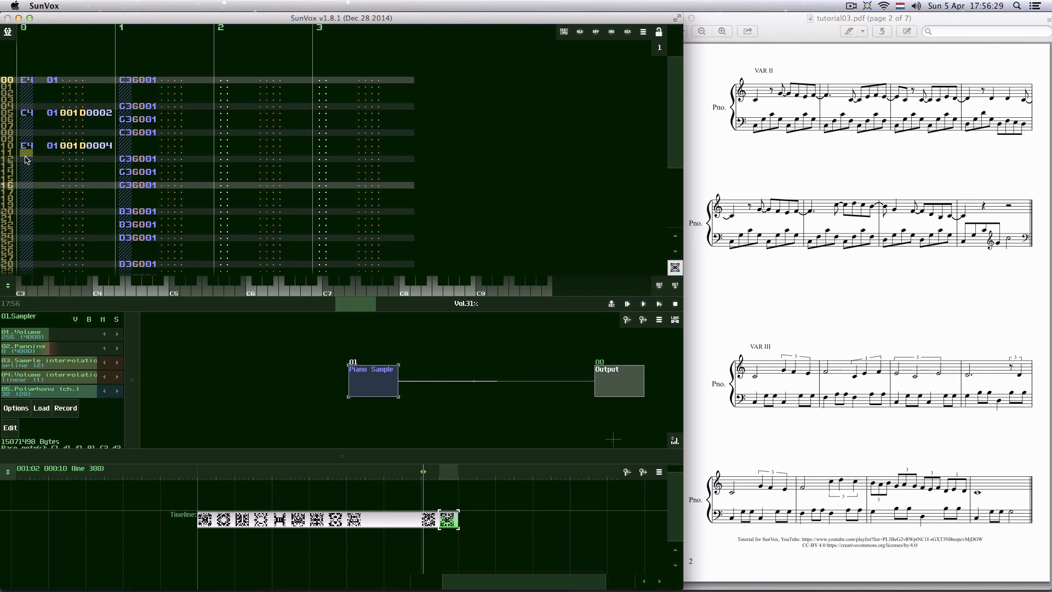
key("Down")
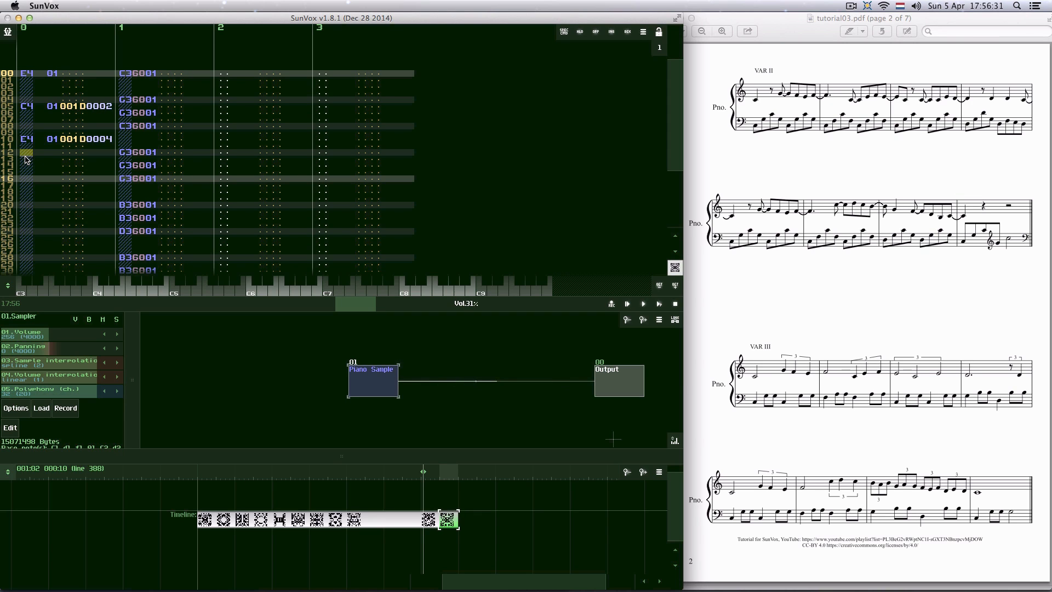
key("Down")
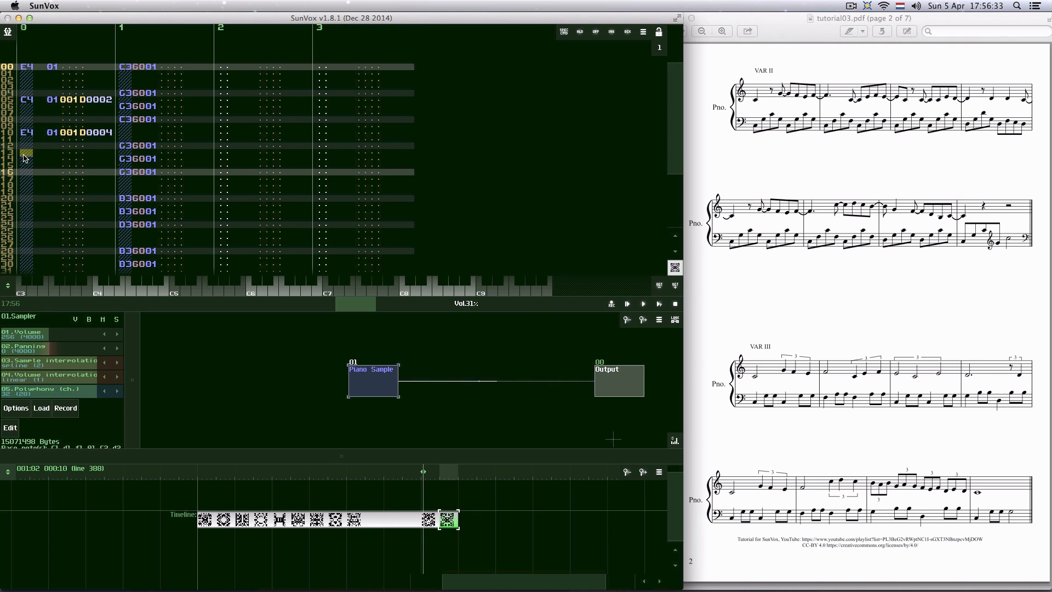
key("Down")
key("Down")
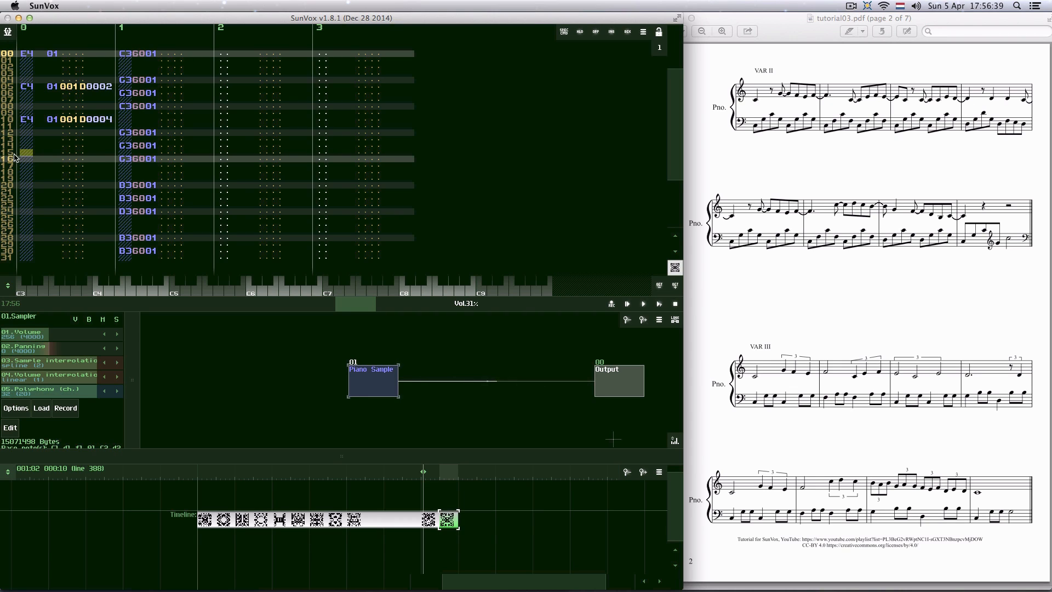
key("Down")
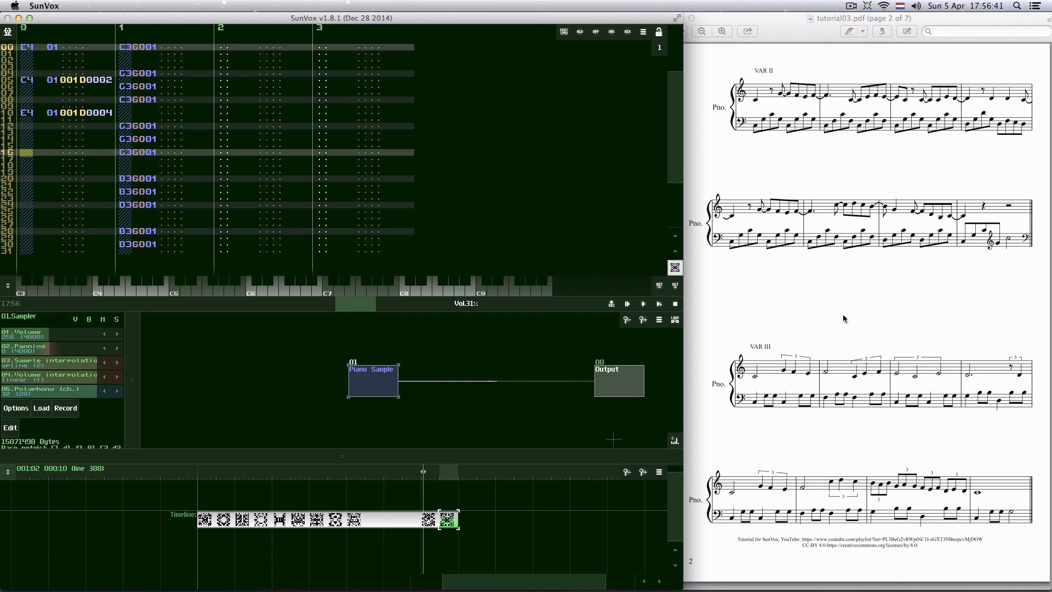
key("x")
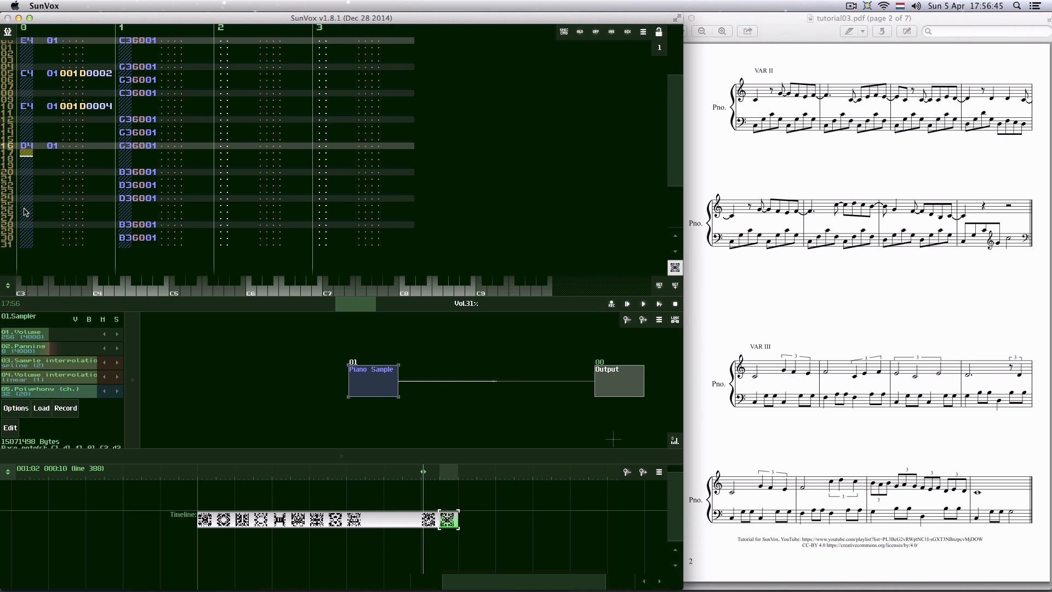
left_click(26, 224)
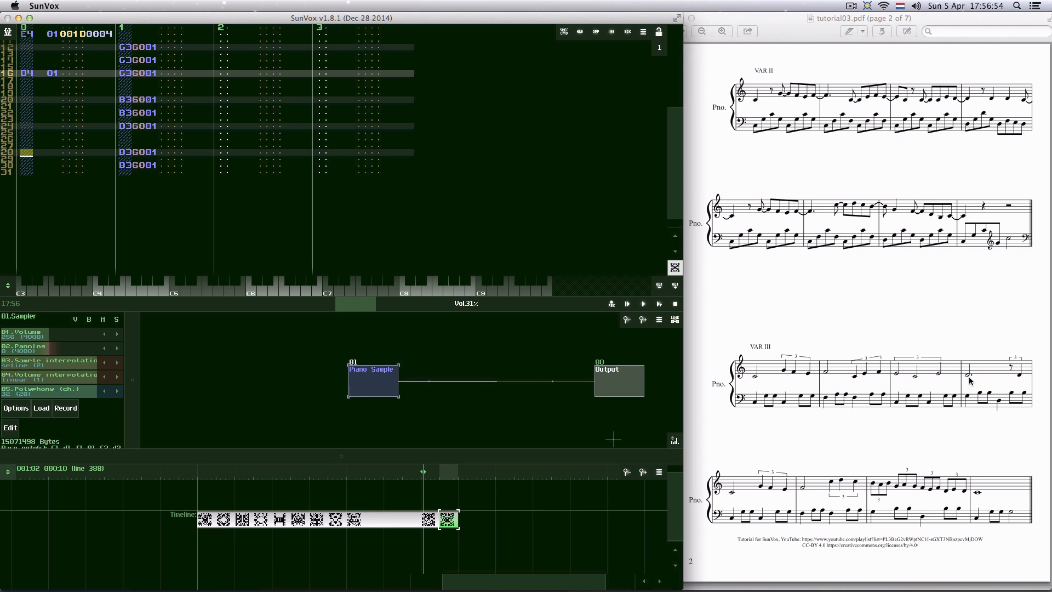
key("1")
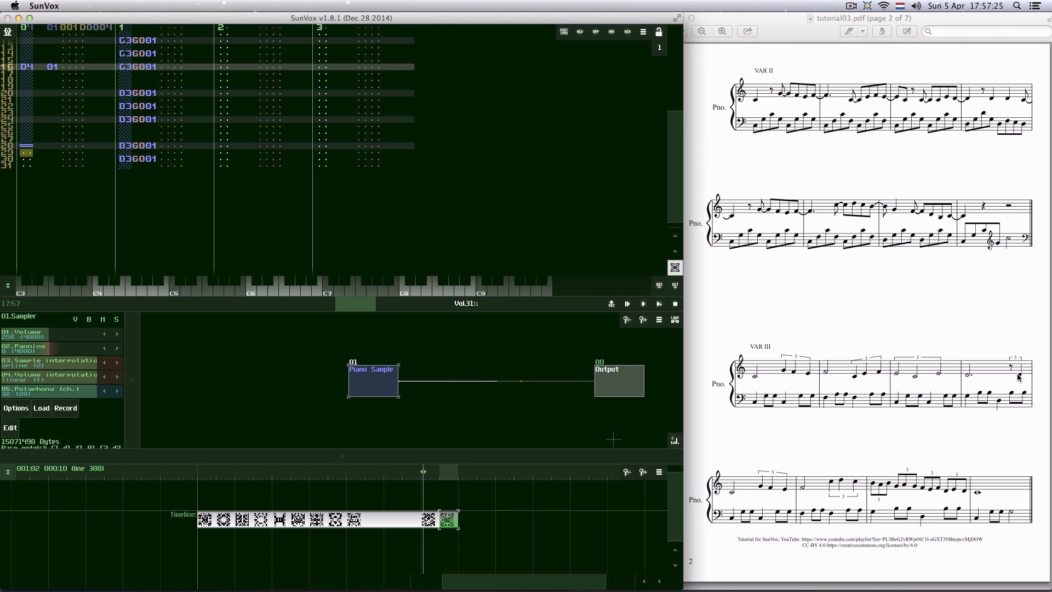
left_click_drag(24, 151, 25, 167)
left_click(24, 151)
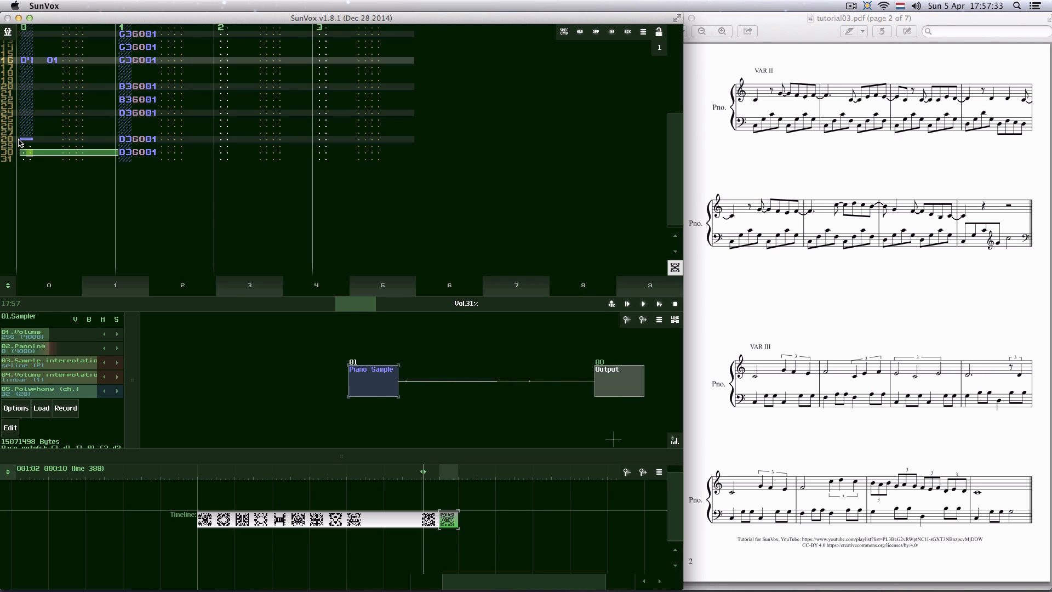
left_click_drag(20, 141, 22, 161)
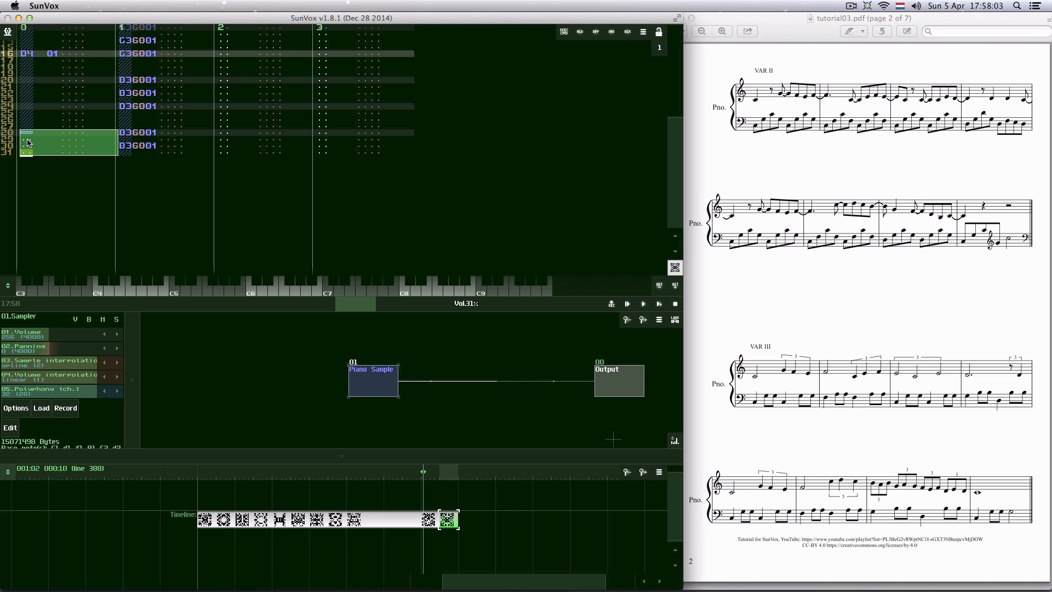
- Enter a D4 note on line 29 of track 0 with effect 001D and value 0002, and play the pattern back
left_click(25, 155)
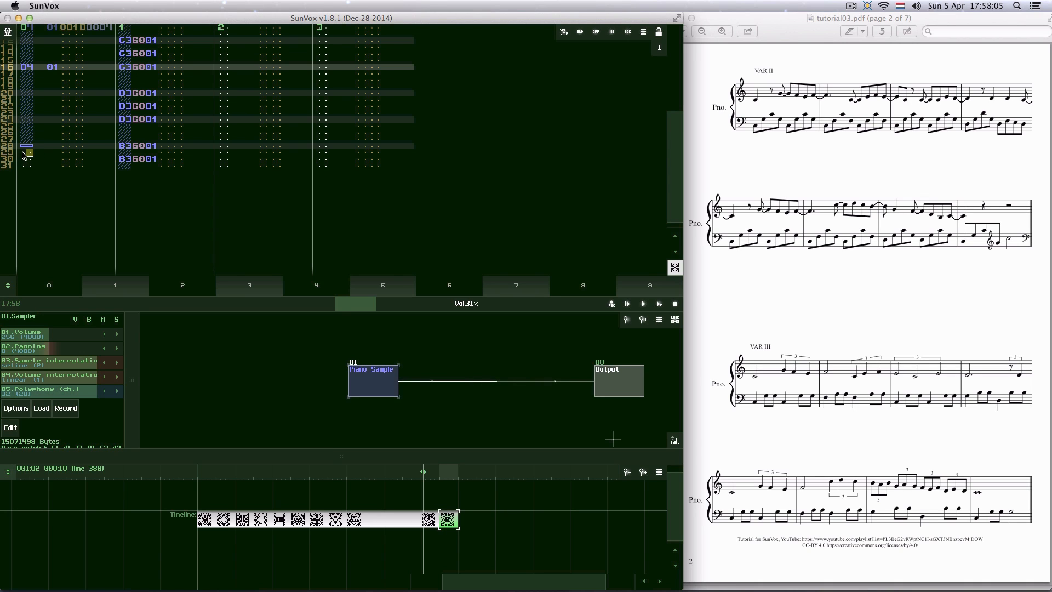
left_click(23, 153)
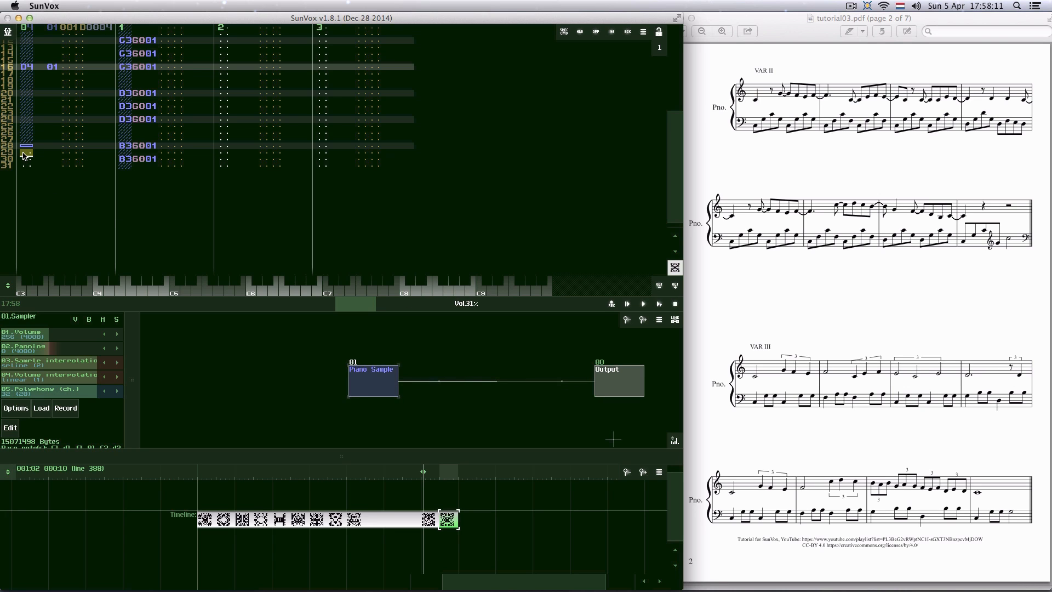
key("x")
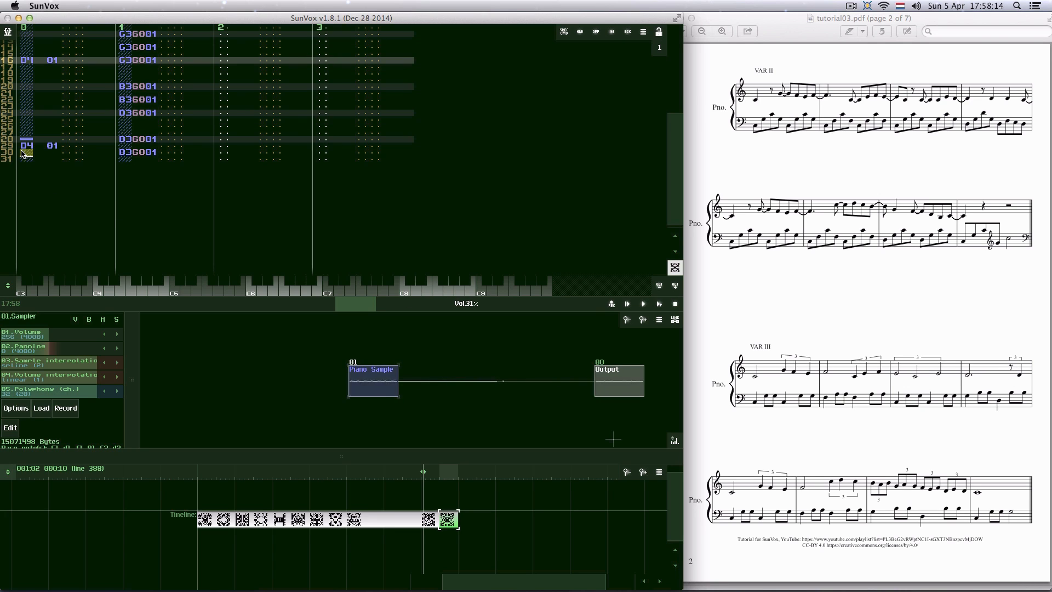
left_click(77, 147)
type("10")
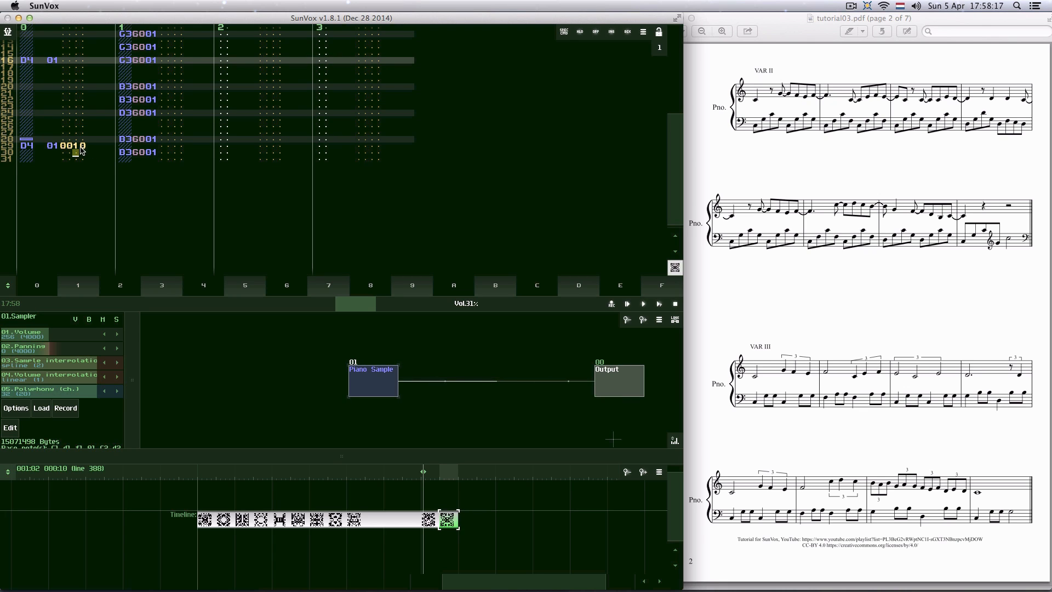
left_click(82, 147)
type("d")
left_click(109, 146)
type("2")
left_click(661, 305)
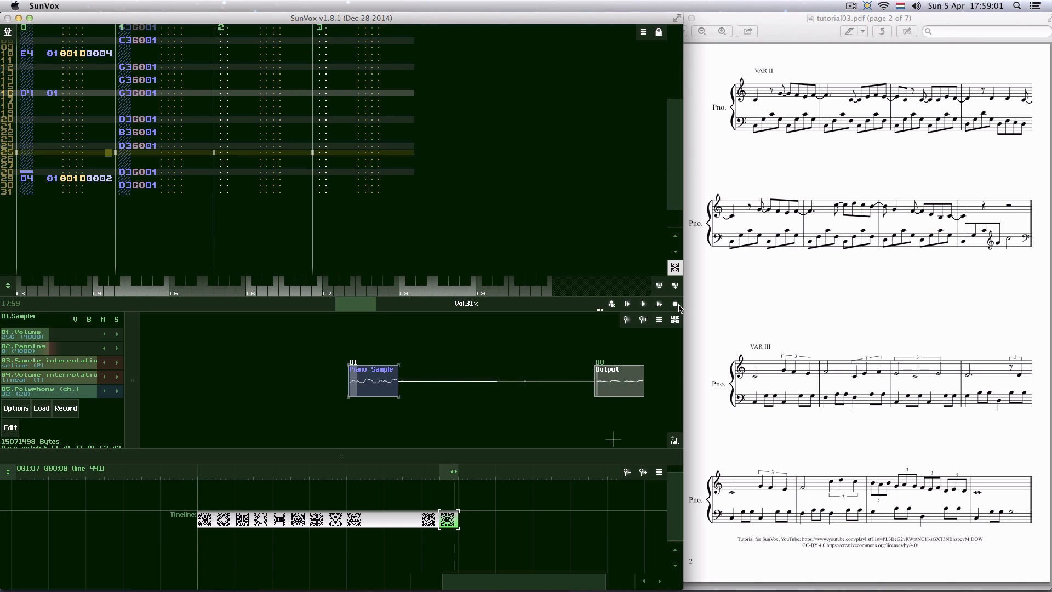
left_click(676, 305)
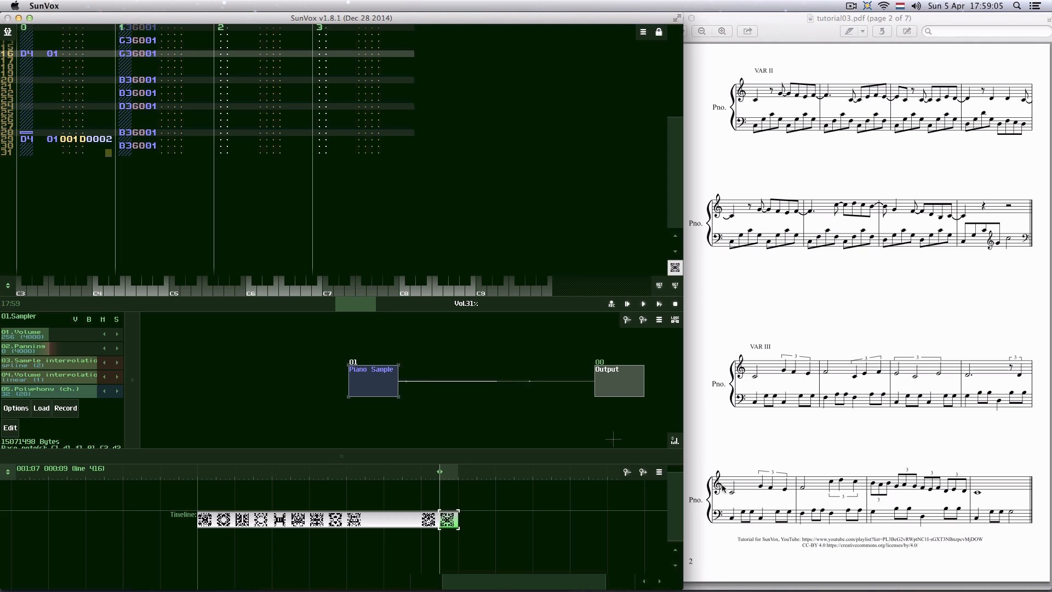
- Create a new pattern directly after the last one in the timeline and turn on edit mode on line 00 of track 1
double_click(486, 522)
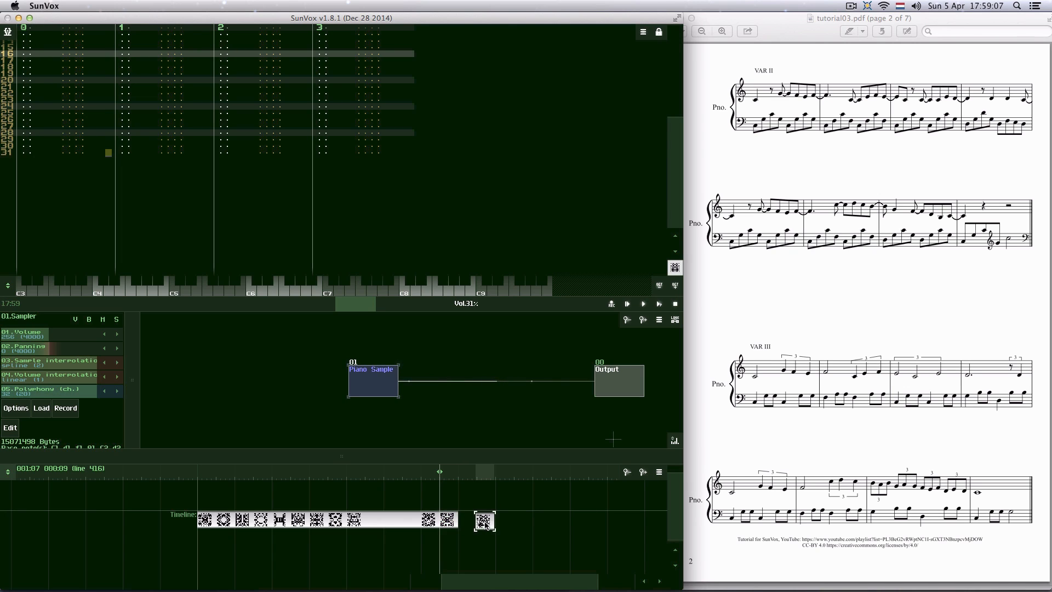
left_click_drag(486, 521, 468, 521)
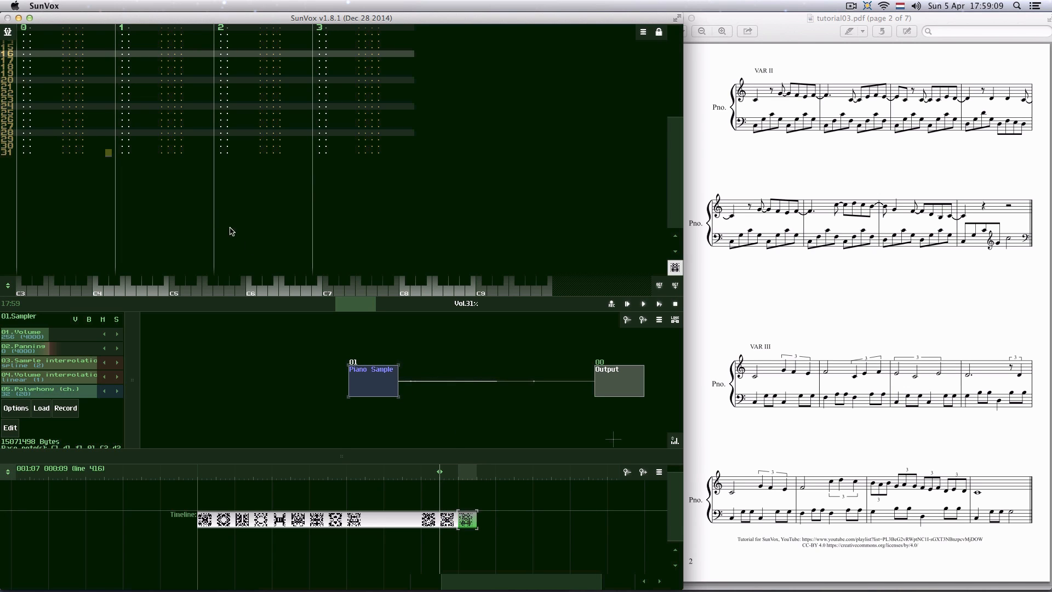
scroll(148, 155, "up", 10)
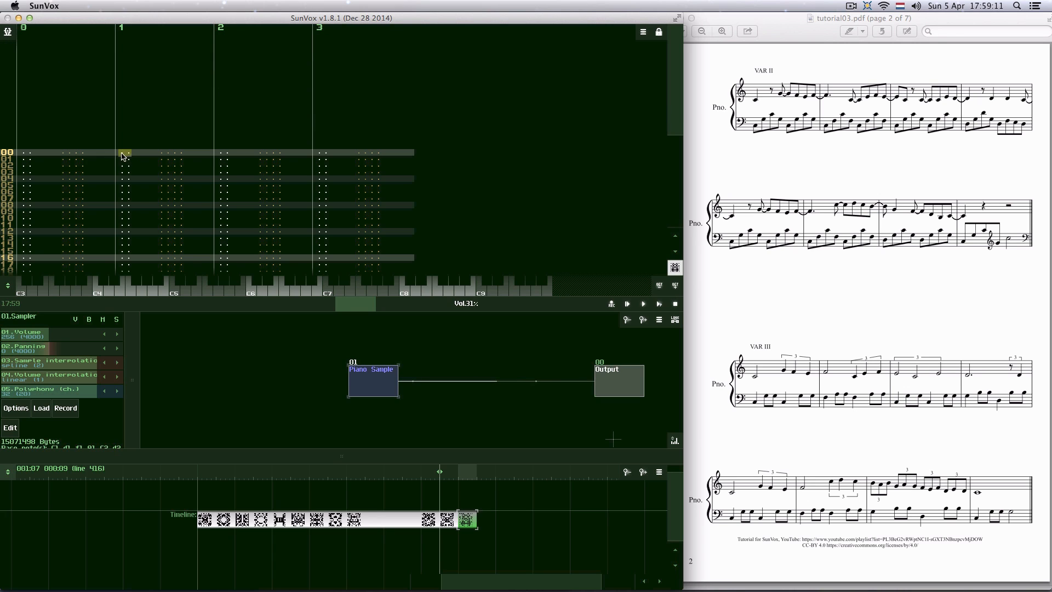
key("space")
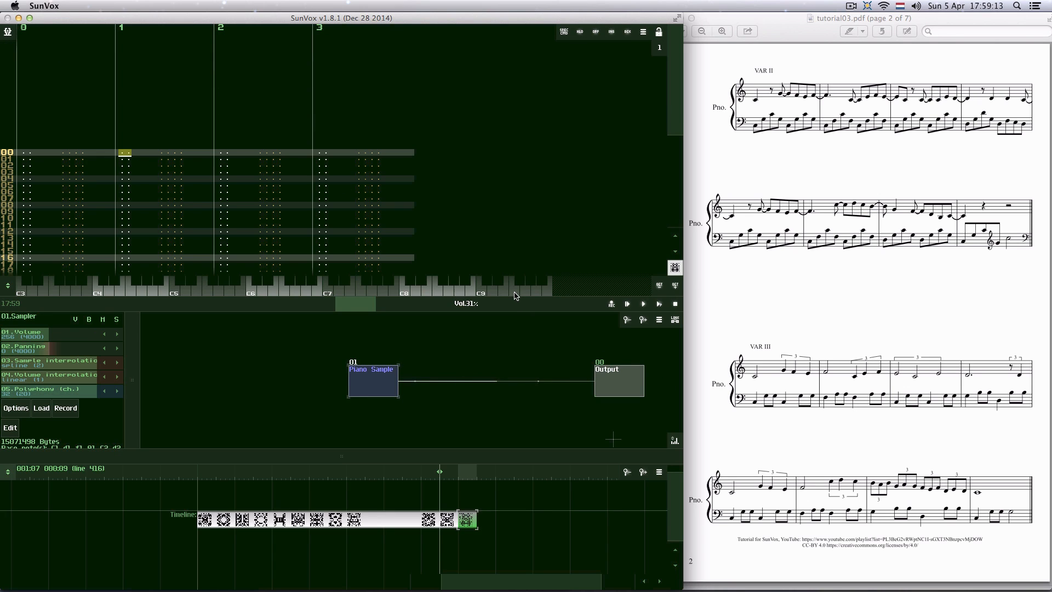
- Enter C3 on line 00 and G3 on lines 04 and 06 of track 1 in the new pattern
key("z")
key("Down")
key("Down")
key("Down")
key("b")
key("Down")
key("b")
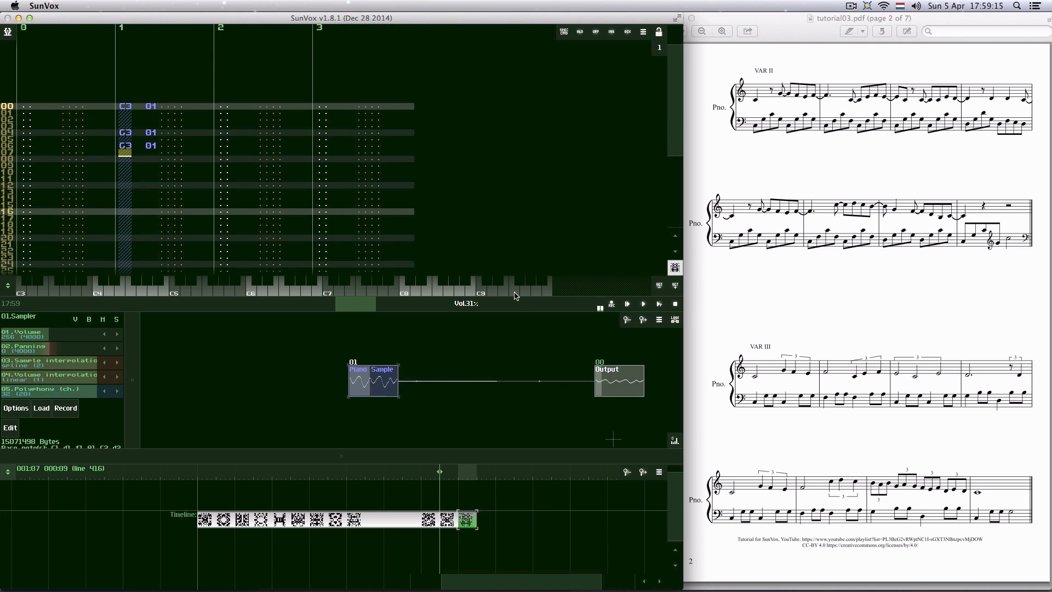
key("Down")
- Repeat the bass figure in track 1 with C3 on line 08 and G3 on lines 12 and 14
key("z")
key("Down")
key("Down")
key("Down")
key("b")
key("Down")
key("b")
key("Down")
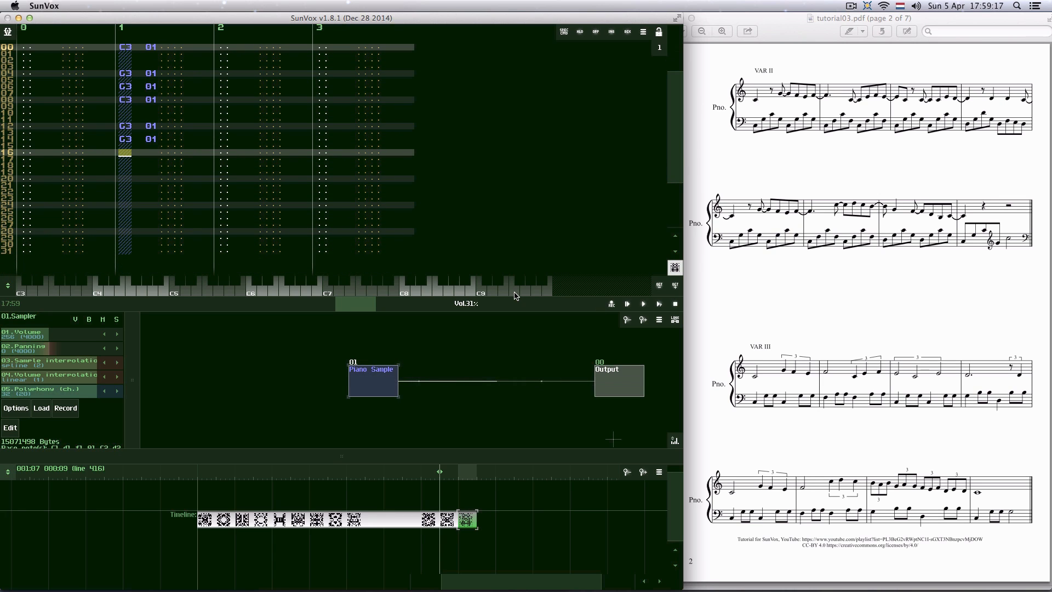
- Enter F3 on lines 16 and 24 and A3 on lines 20, 22, 28 and 30 of track 1
key("v")
key("Down")
key("Down")
key("Down")
key("n")
key("Down")
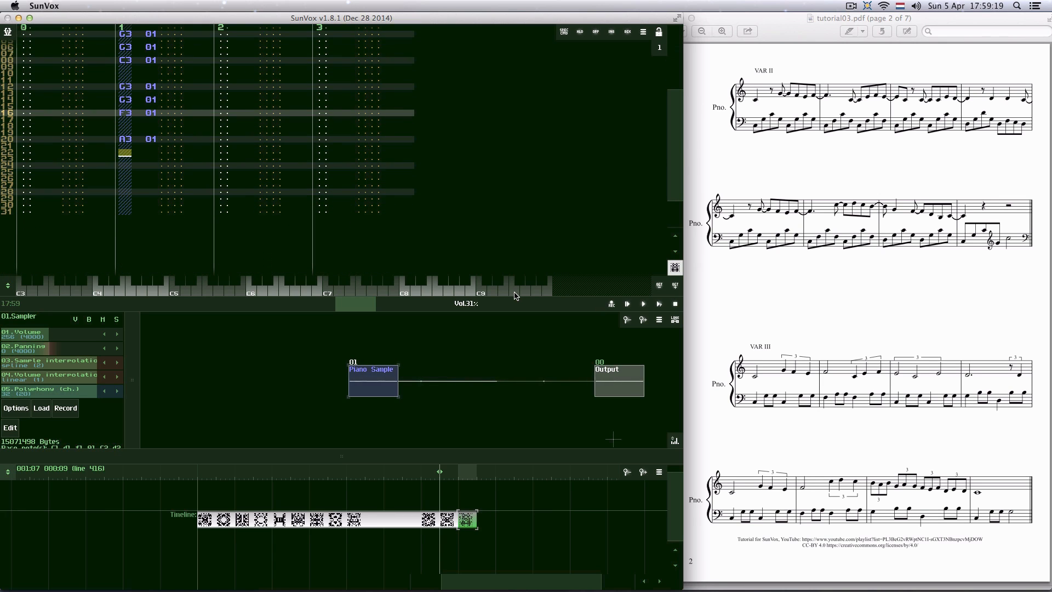
key("n")
key("Down")
- Start the melody in track 0 with C4 on line 00 and G4 on line 08
key("Up")
key("Up")
key("Up")
key("Up")
key("Up")
key("Up")
key("Up")
key("Up")
key("Up")
key("Up")
key("Up")
key("Up")
key("Up")
key("Up")
key("Up")
key("Up")
key("Up")
key("Up")
key("Up")
key("Up")
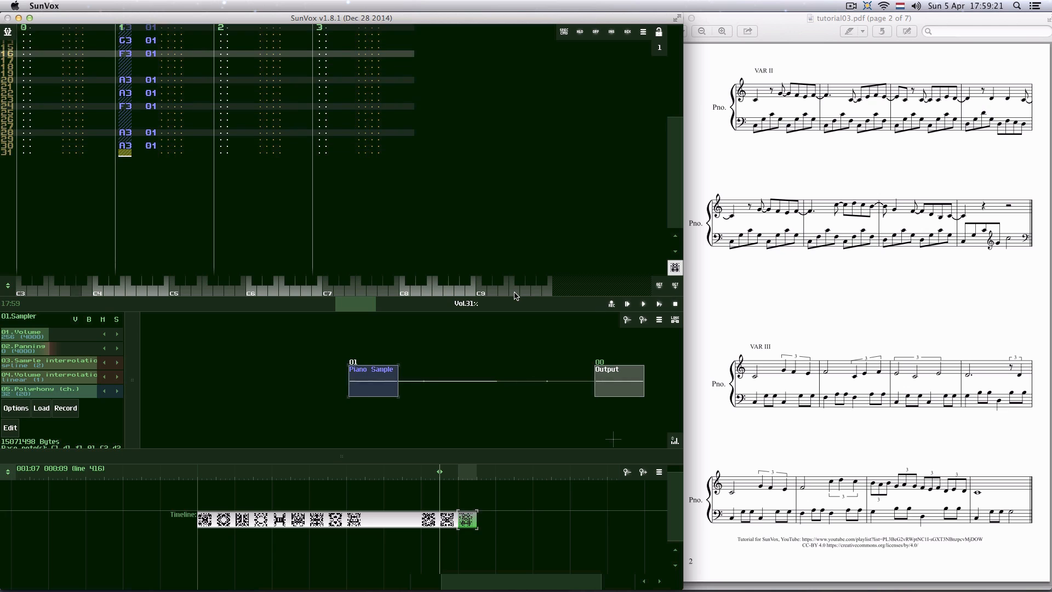
key("shift+Tab")
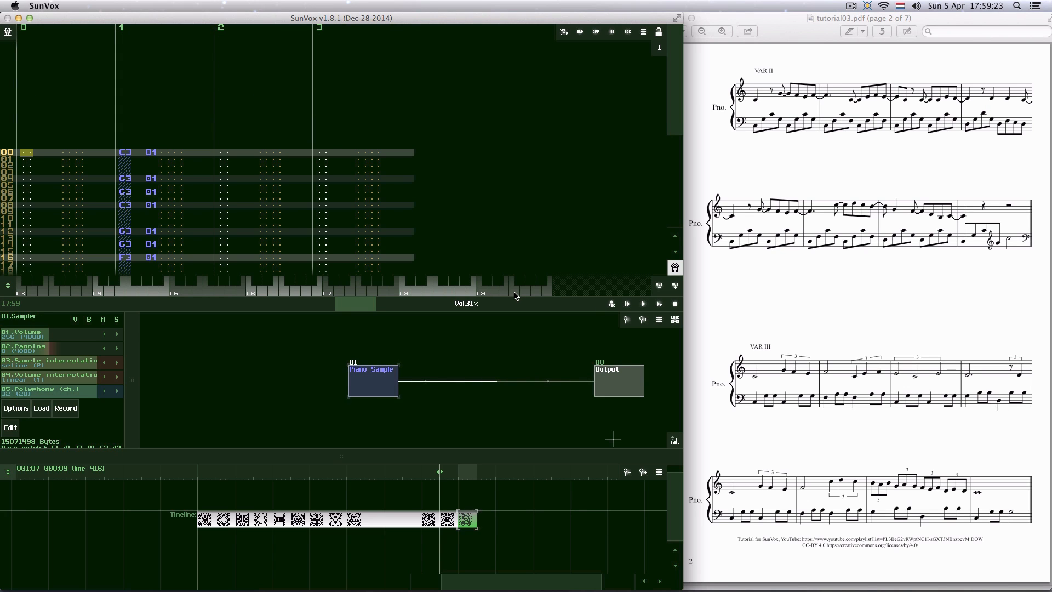
key("q")
key("Down")
key("Down")
key("Down")
key("Down")
key("Down")
key("Down")
key("Down")
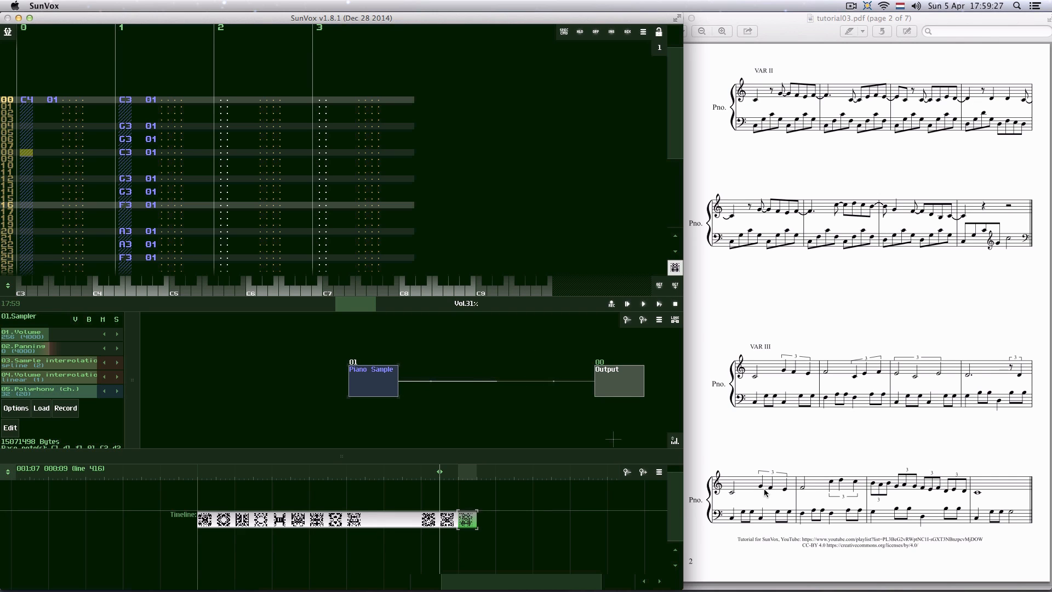
key("q")
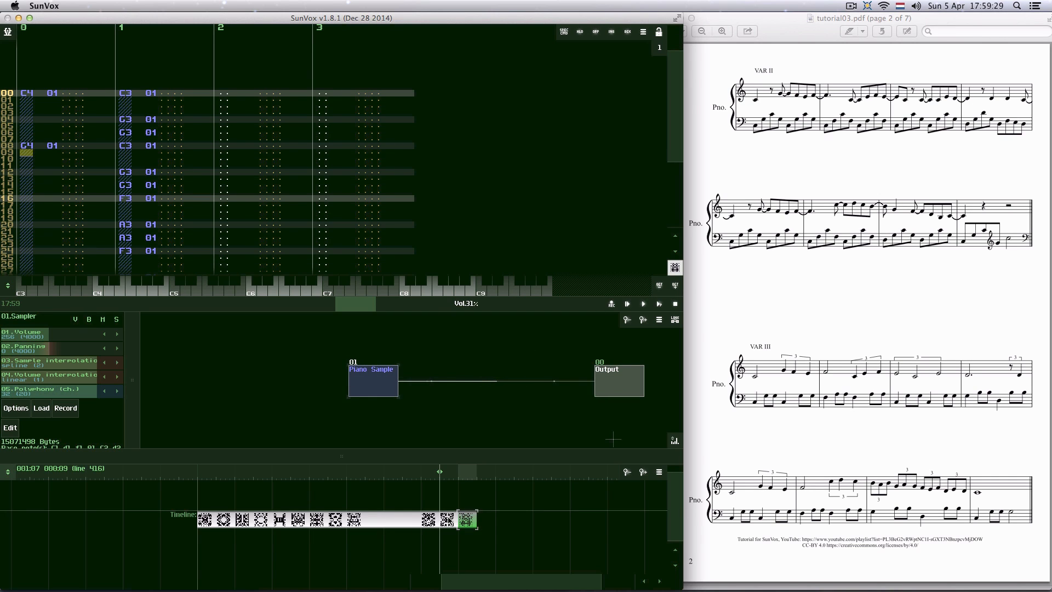
- Using the earlier triplet pattern as timing reference, enter F4 on line 10 and E4 on line 13 of track 0 in the new pattern
left_click(447, 519)
left_click(430, 518)
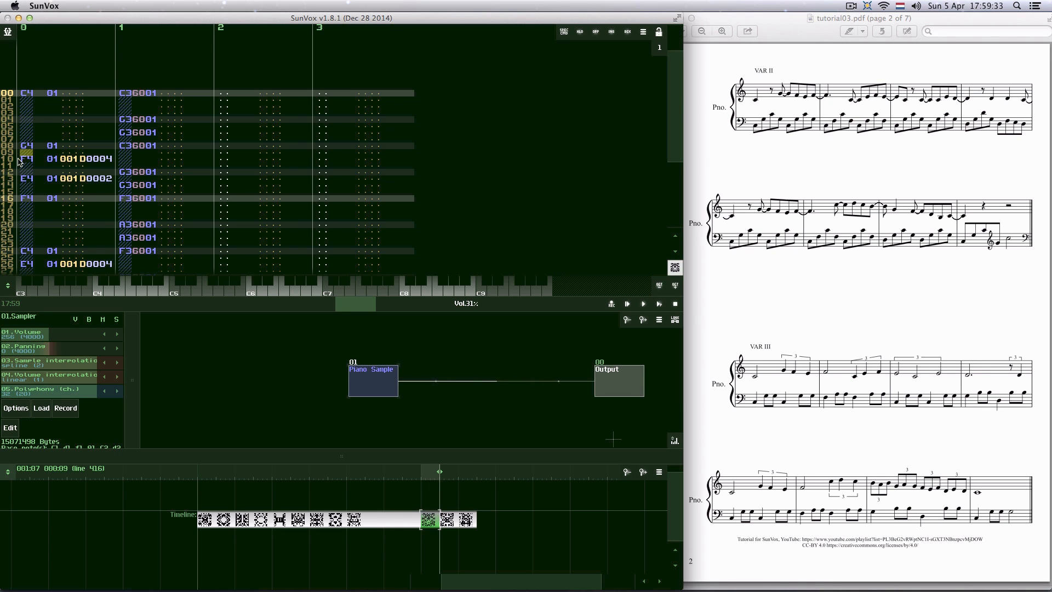
left_click(469, 522)
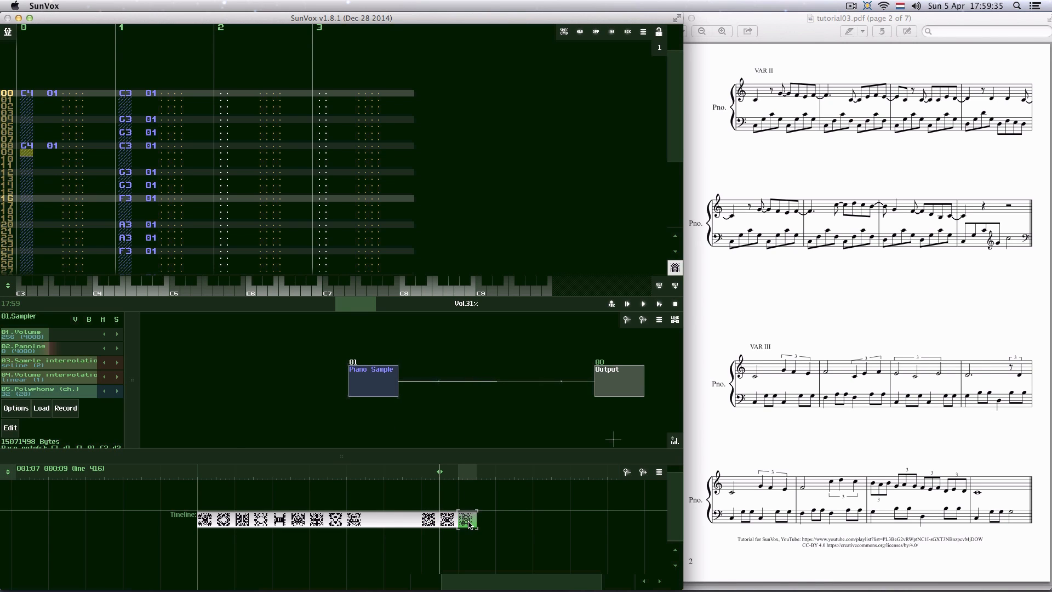
key("Down")
key("r")
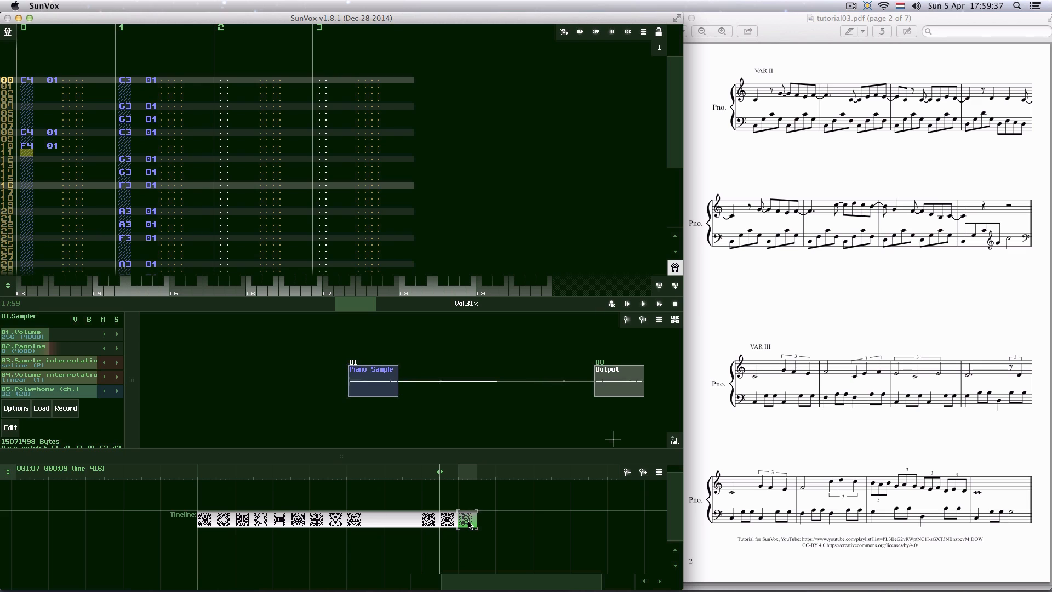
key("Down")
key("Down")
key("e")
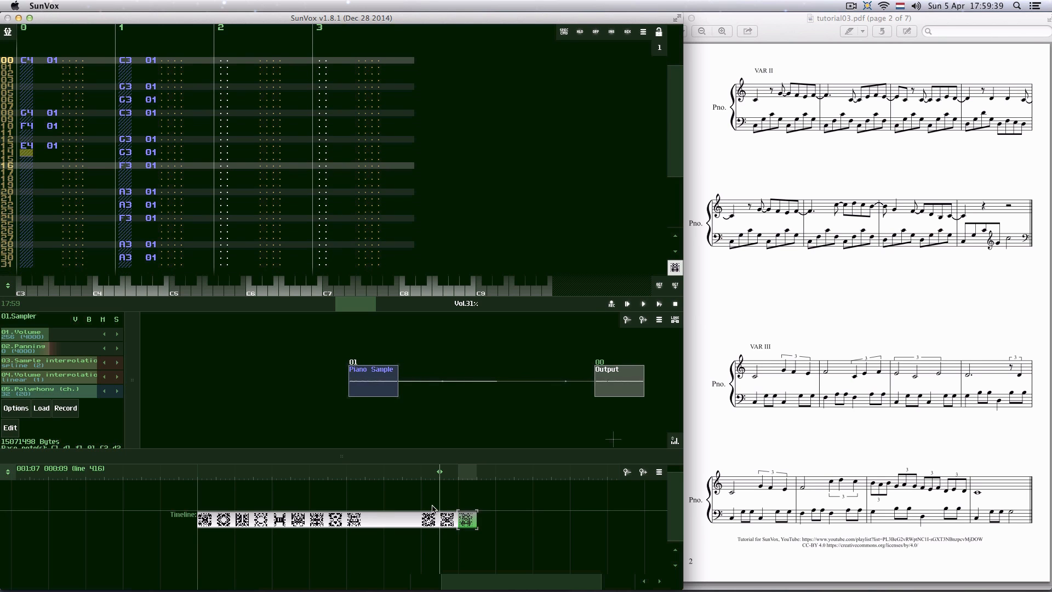
- Using the earlier triplet pattern as reference, enter effect 001D on lines 10 and 13 of track 0 in the new pattern
left_click(433, 523)
left_click(469, 521)
left_click(77, 130)
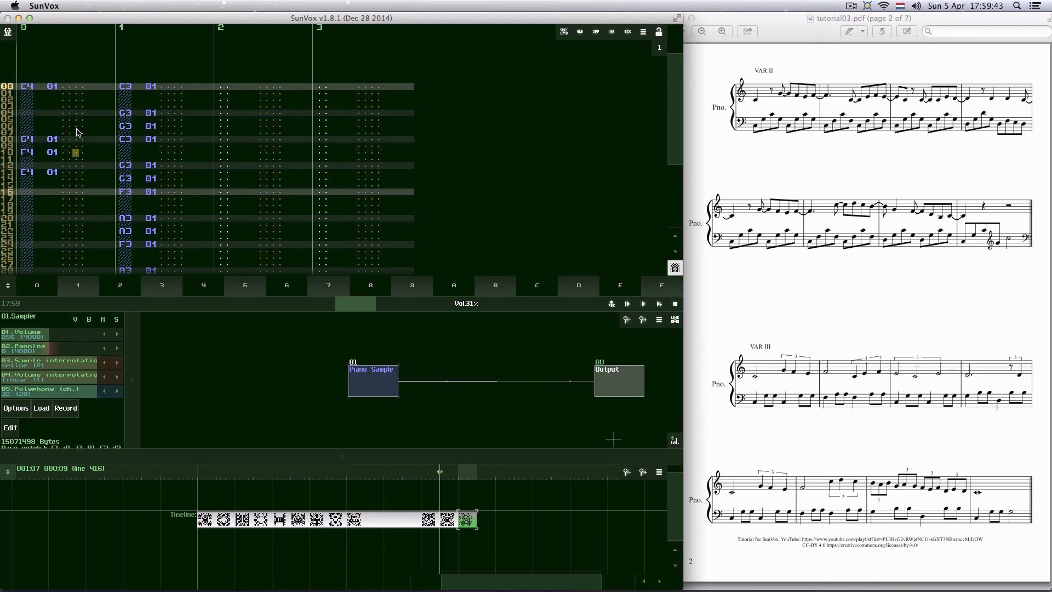
type("1")
key("Down")
key("Down")
type("1")
key("Up")
key("Right")
type("D")
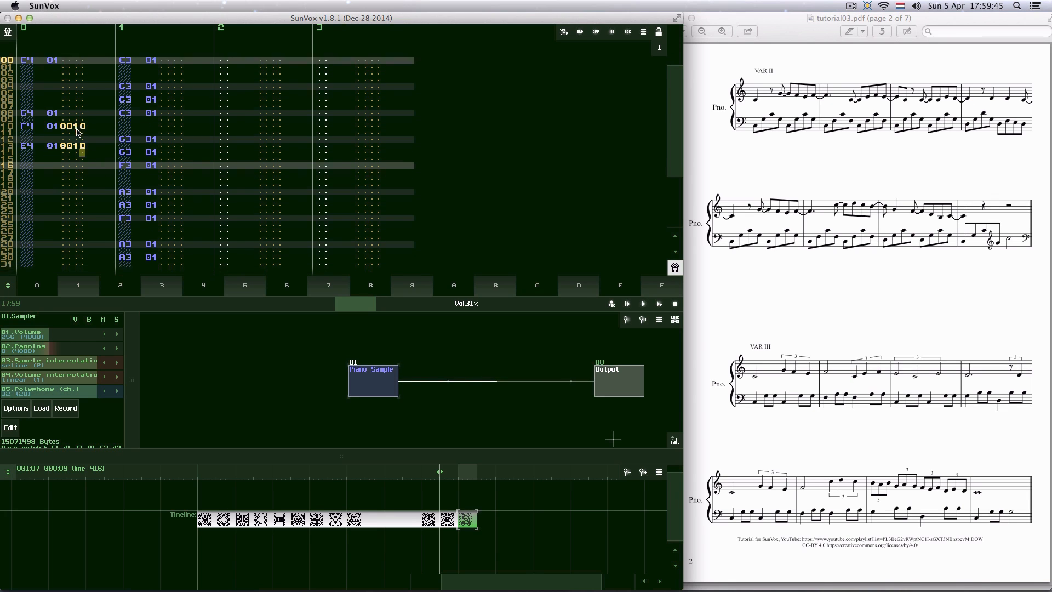
key("Up")
key("Up")
key("Up")
key("Up")
type("D")
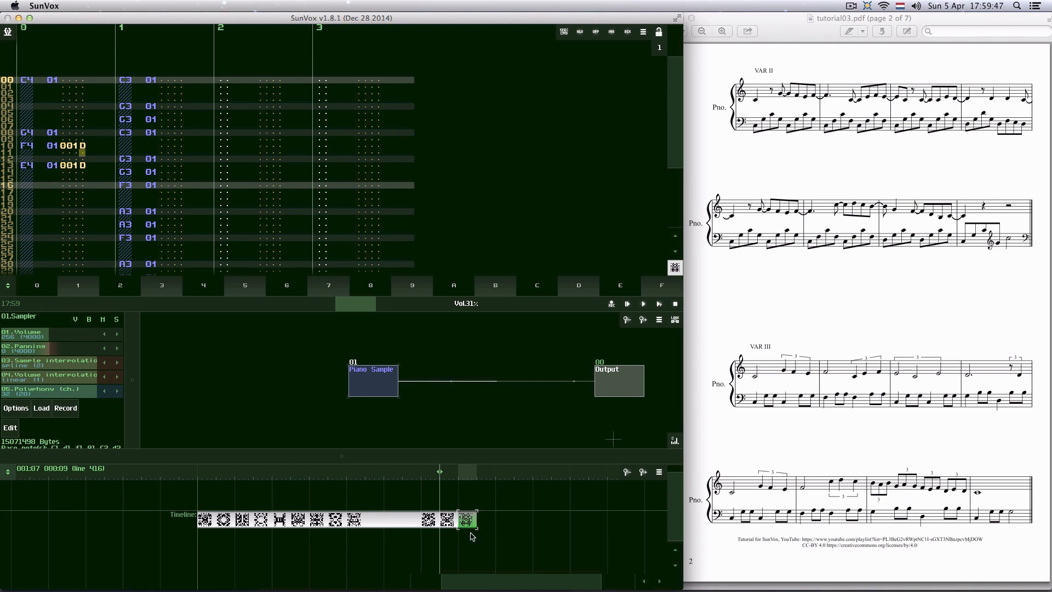
- Following the earlier triplet pattern, give the 001D effects in track 0 the parameters 0004 on line 10 and 0002 on line 13
left_click(429, 519)
left_click(467, 519)
left_click(108, 148)
type("0004")
key("Down")
key("Down")
type("0002")
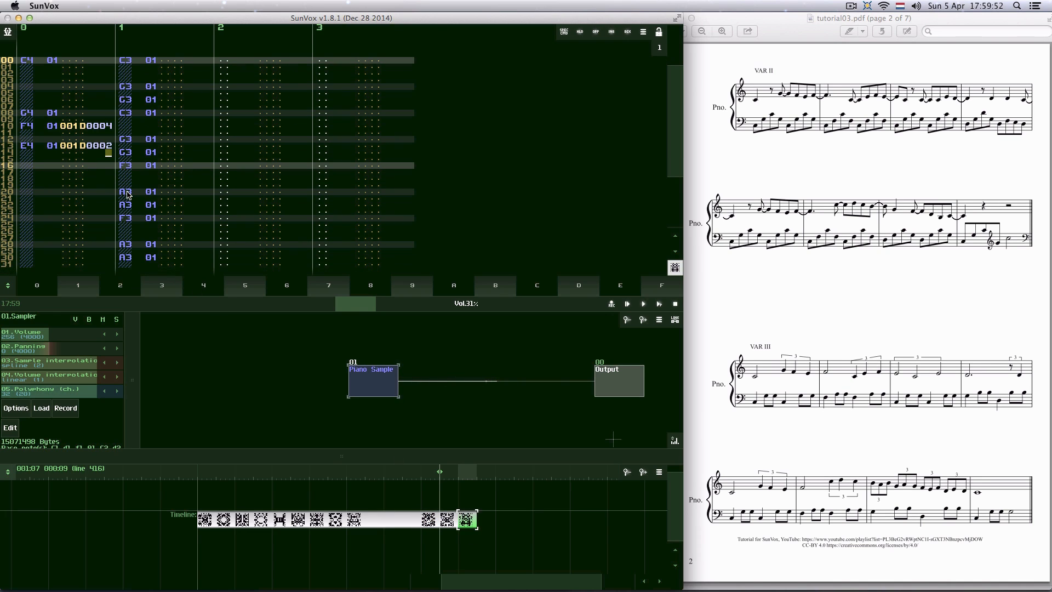
- Continue the melody in track 0 with F4 on line 16 and C5 on line 24
left_click(22, 166)
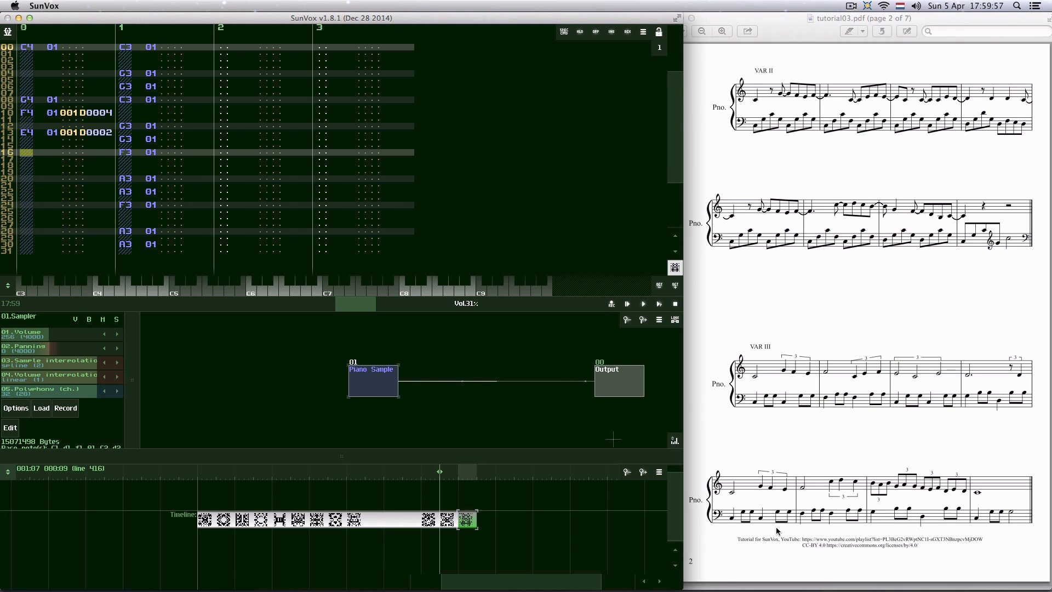
key("v")
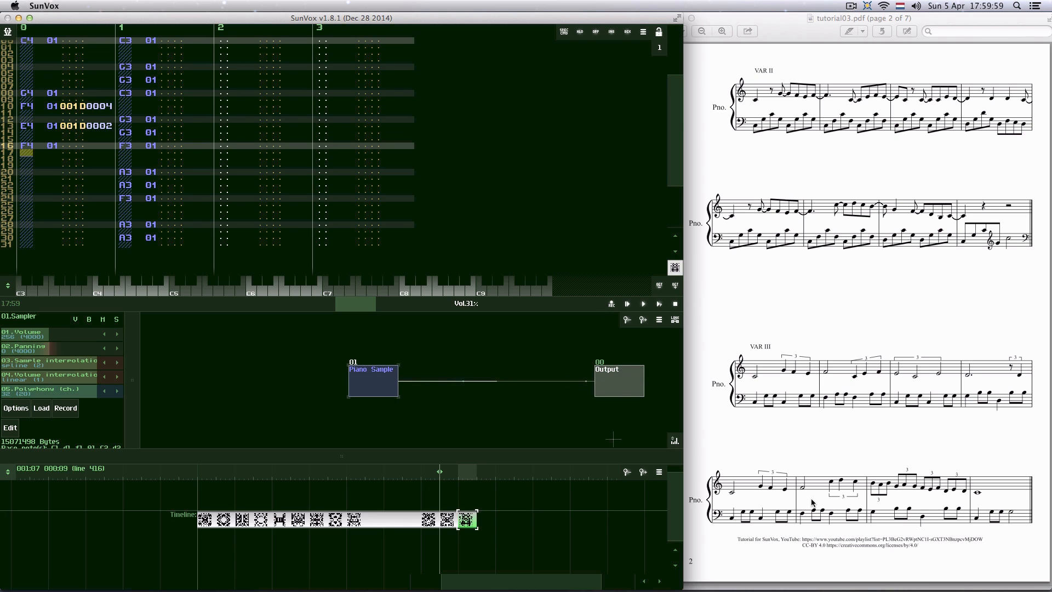
key("Down")
key("Down")
key("Down")
key("Down")
key("Down")
key("Down")
key("Down")
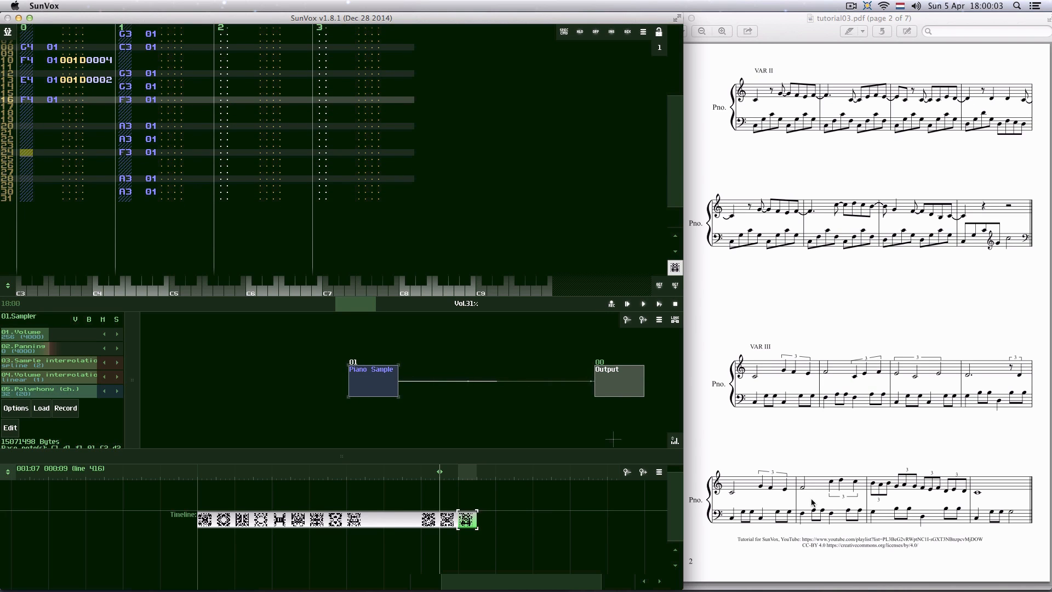
key("q")
- Enter the remaining triplet notes in track 0, D5 on line 26 and C5 on line 29
key("Down")
key("w")
key("Down")
key("Down")
key("q")
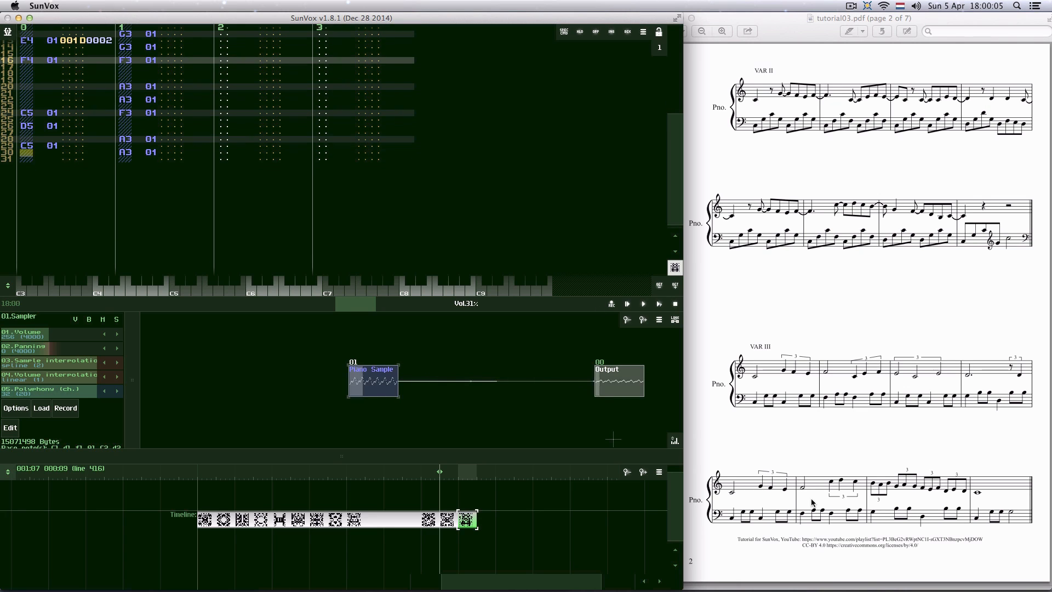
- Add effect 001D to the triplet notes on lines 26 and 29 of track 0
key("Up")
key("Up")
key("Up")
key("Up")
key("Right")
key("Right")
key("Right")
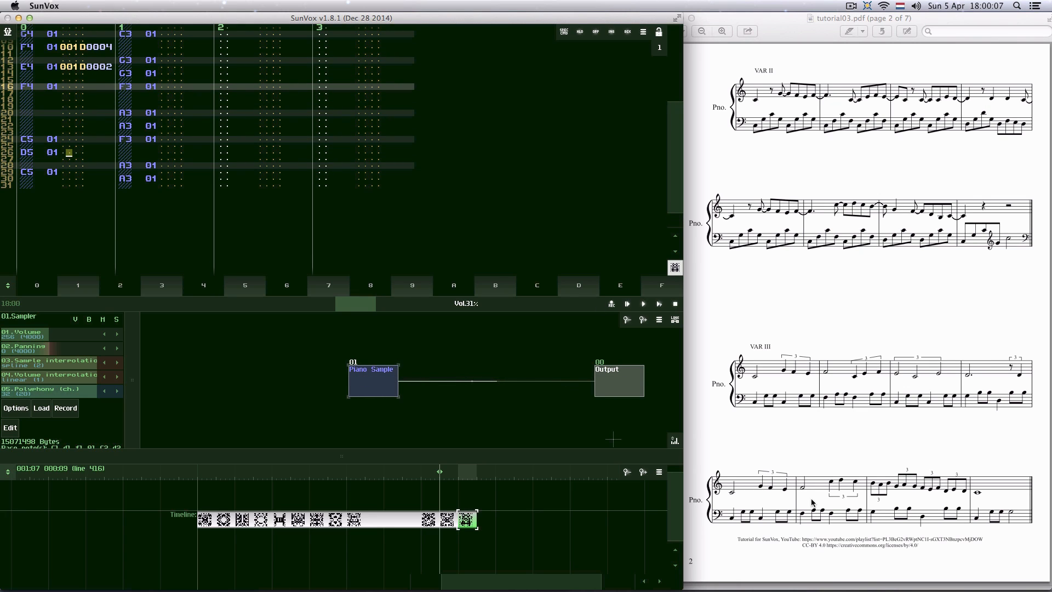
key("Right")
type("1")
key("Up")
key("Right")
type("d")
key("Down")
key("Down")
type("d")
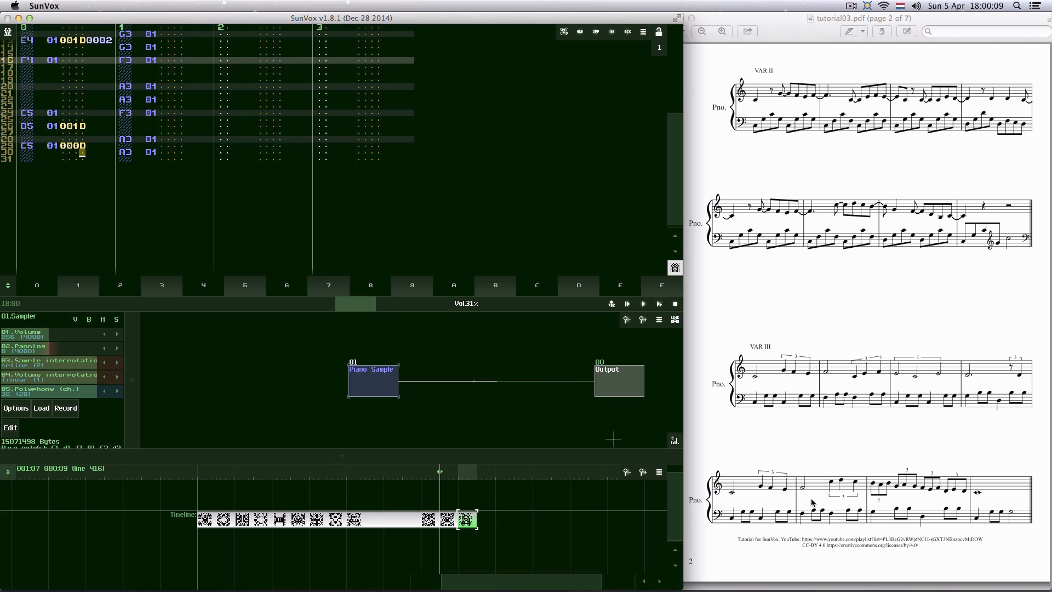
key("Up")
key("Left")
type("1")
- Set the 001D parameters in track 0 to 0004 on line 26 and 0002 on line 29
key("Up")
key("Up")
key("Right")
key("Right")
key("Right")
key("Up")
key("Right")
key("Right")
key("Up")
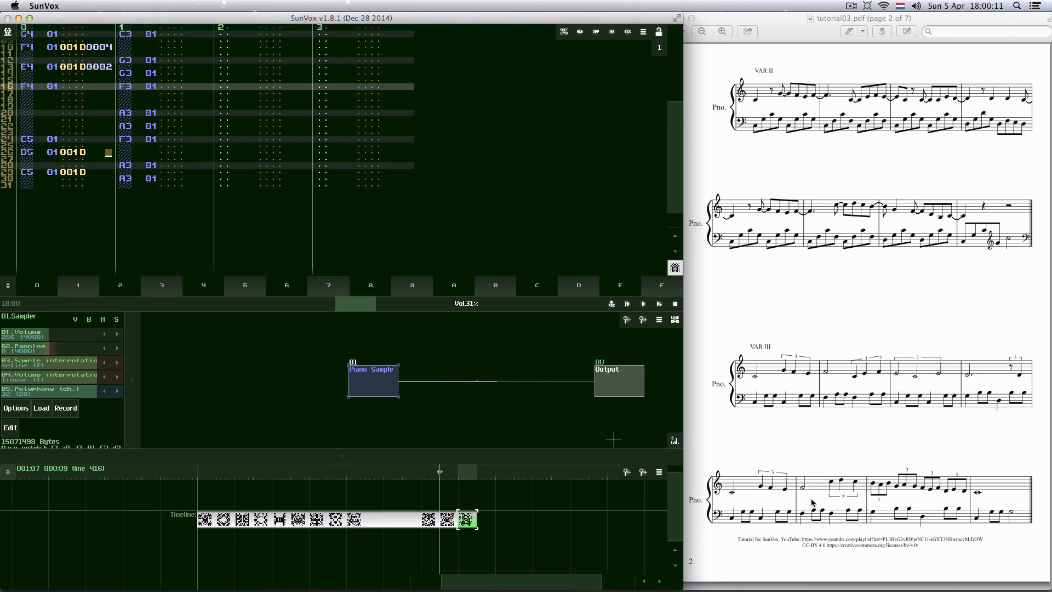
type("4")
key("Down")
key("Down")
type("2")
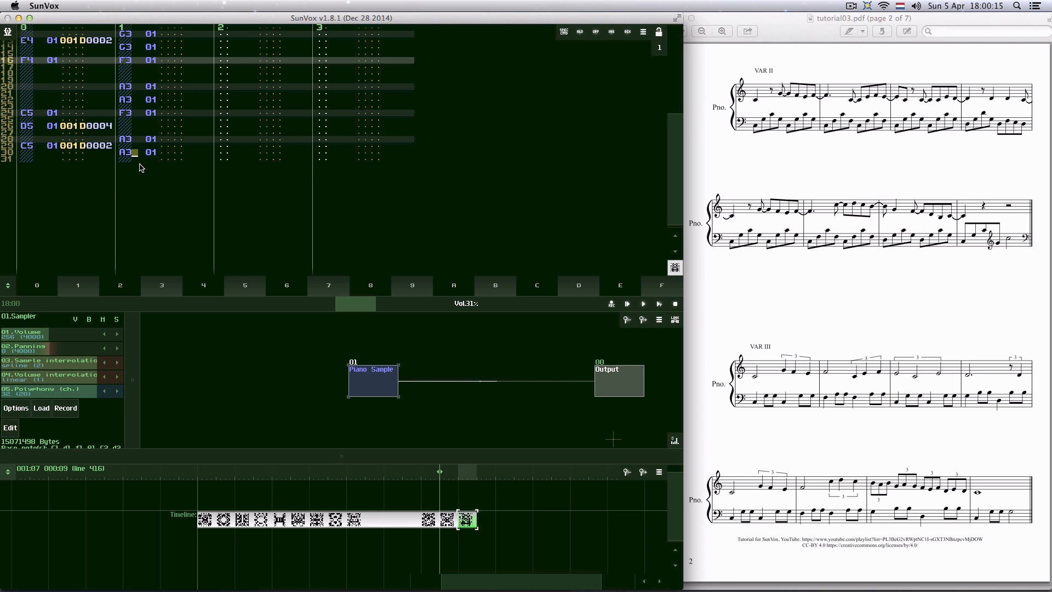
- Set the velocity of every bass note in track 1 to 60
key("Up")
key("Up")
key("Up")
key("Up")
key("Up")
key("Up")
key("Up")
key("Up")
key("Up")
key("Up")
key("Up")
key("Up")
key("Up")
key("Up")
key("Up")
key("Up")
key("Up")
key("Up")
key("Up")
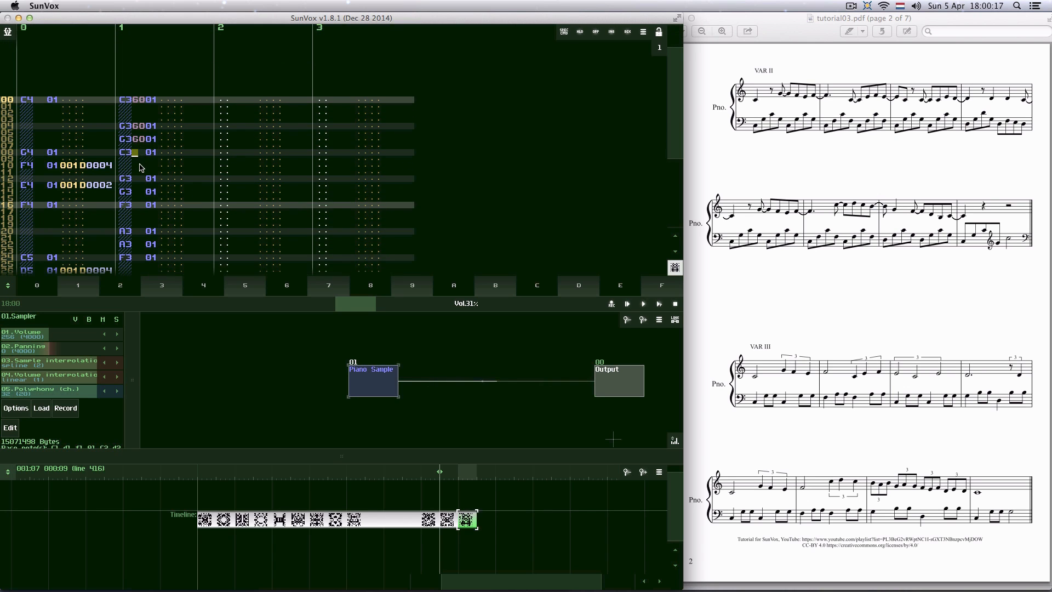
key("Down")
key("6")
key("Down")
key("6")
key("Down")
key("6")
key("Down")
key("Down")
key("Down")
key("6")
key("Down")
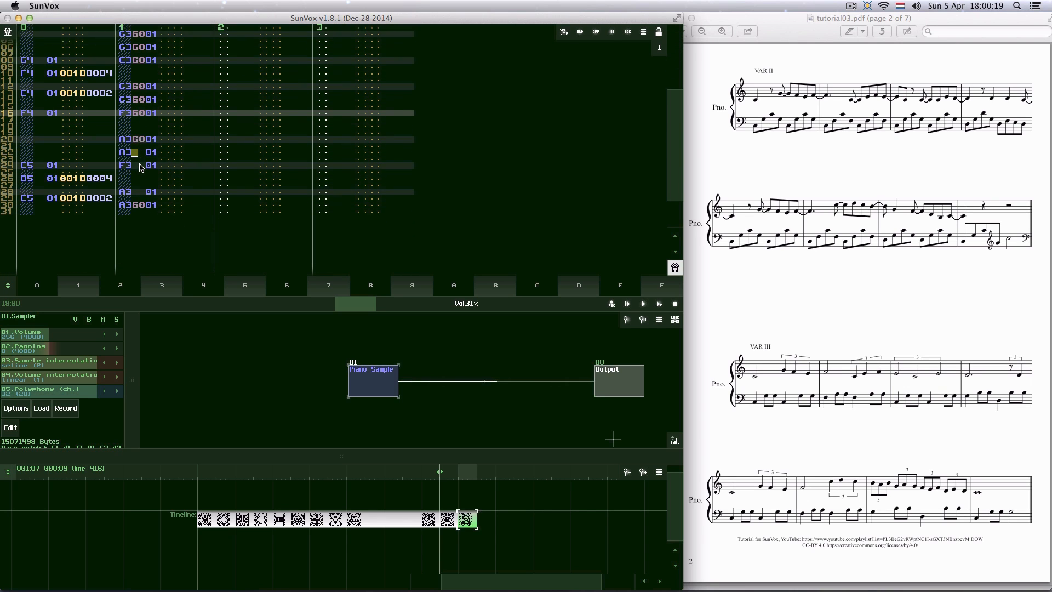
key("6")
key("Down")
key("6")
key("Down")
key("Down")
key("Down")
key("6")
key("Down")
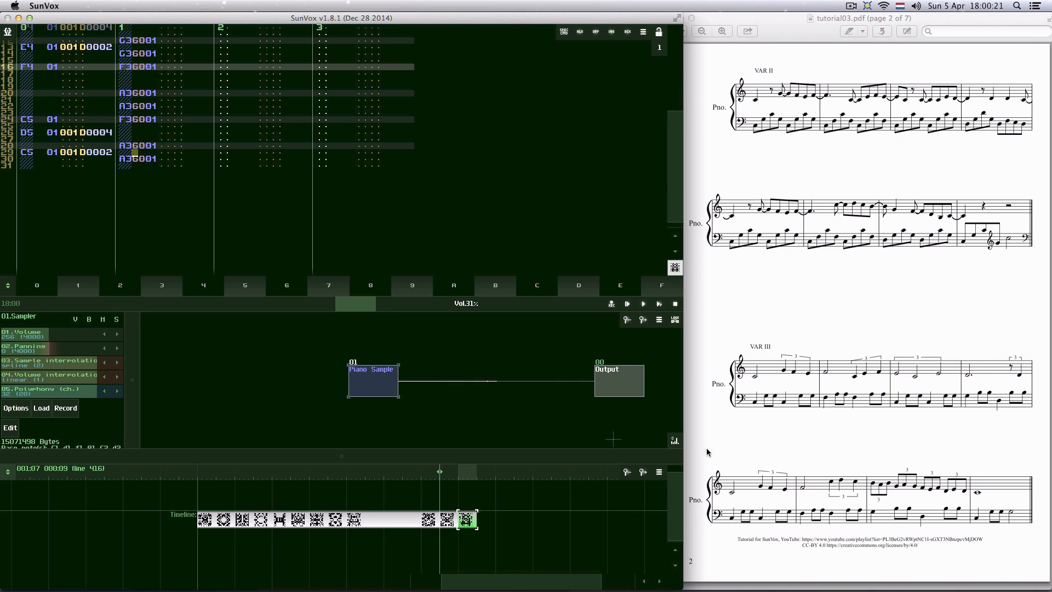
- Play back the finished pattern to check it, and stop playback
left_click(659, 305)
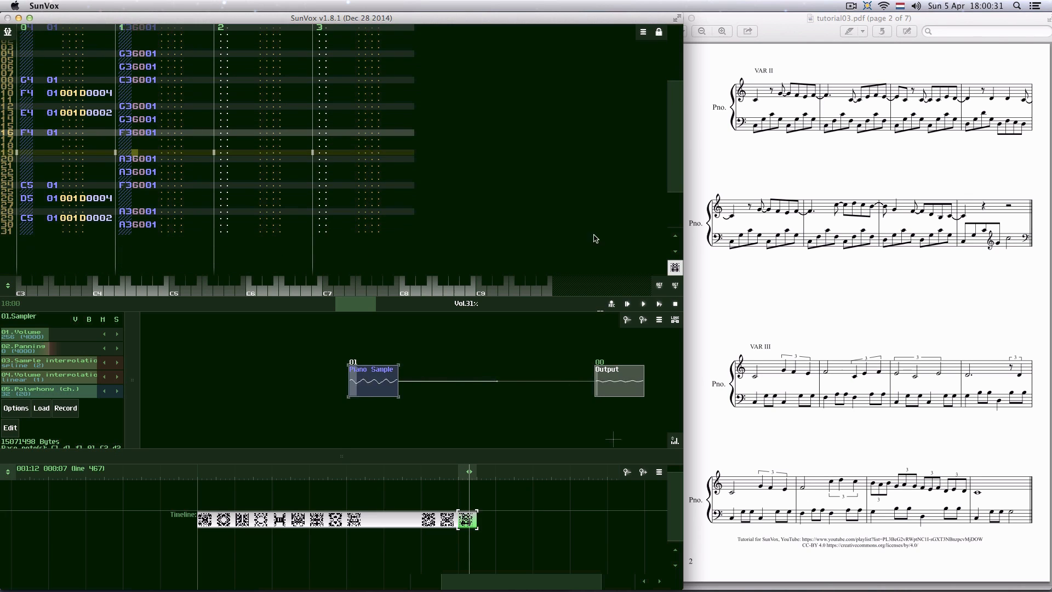
left_click(676, 305)
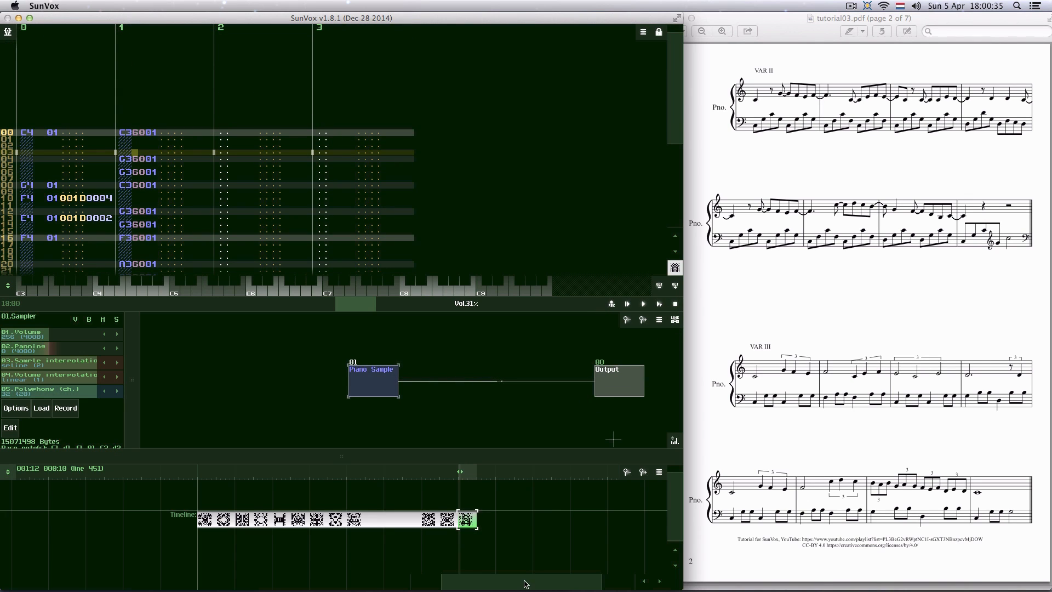
- Add an empty pattern directly after the last one on the timeline and enable editing at line 00 of track 1
double_click(488, 521)
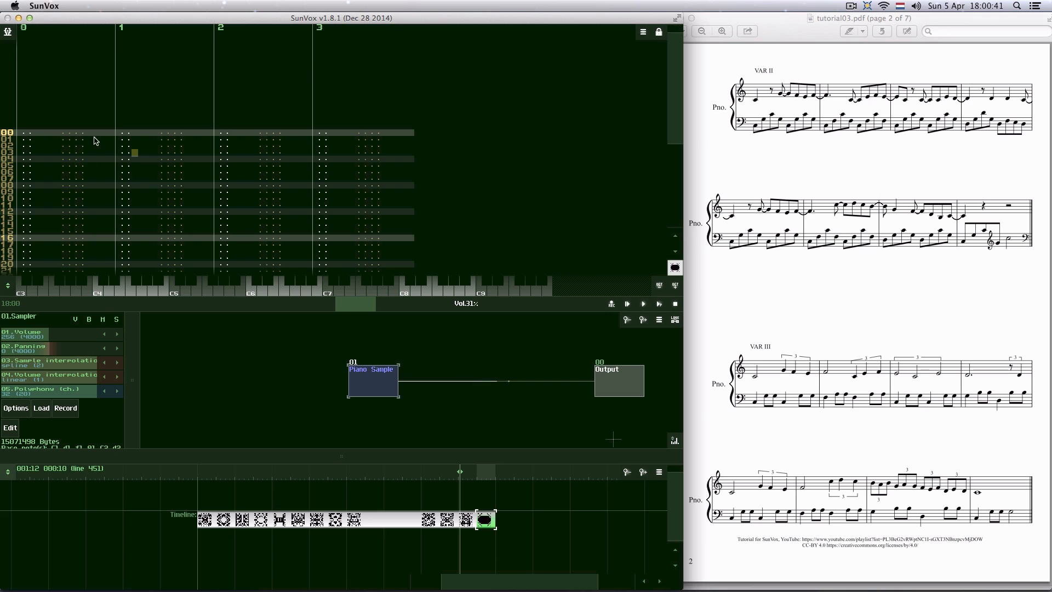
left_click(121, 135)
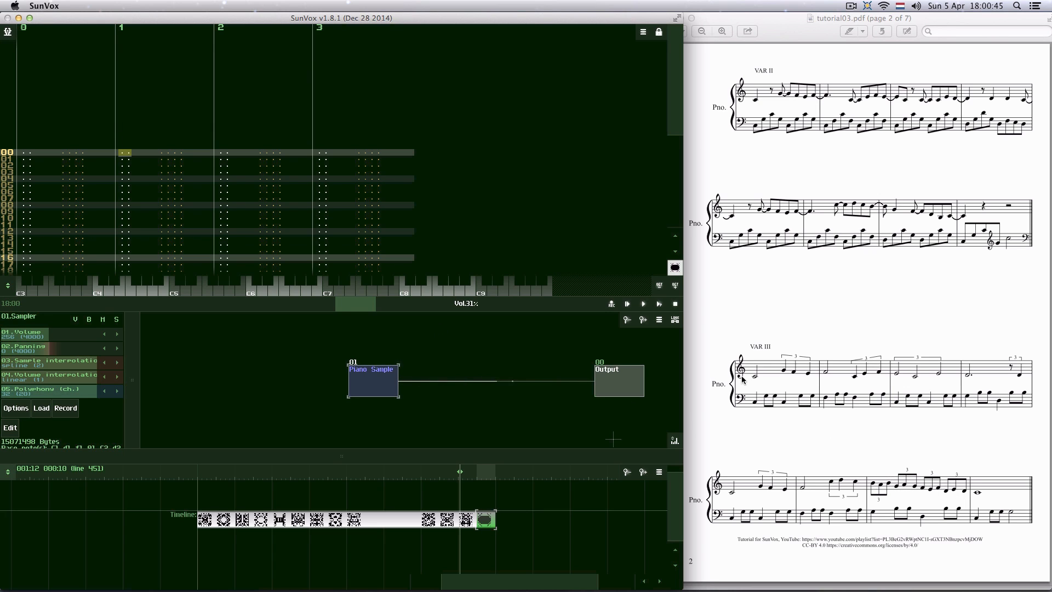
key("space")
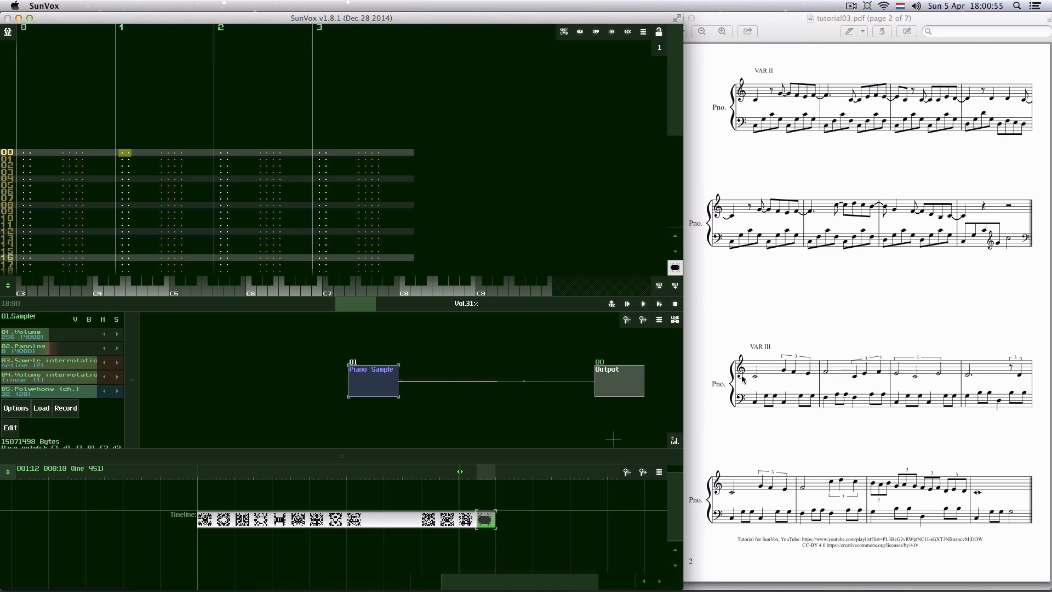
- Enter the first bass measure in track 1: G3 on line 00, D3 on line 08, and B3 on lines 04, 06, 12 and 14
key("z")
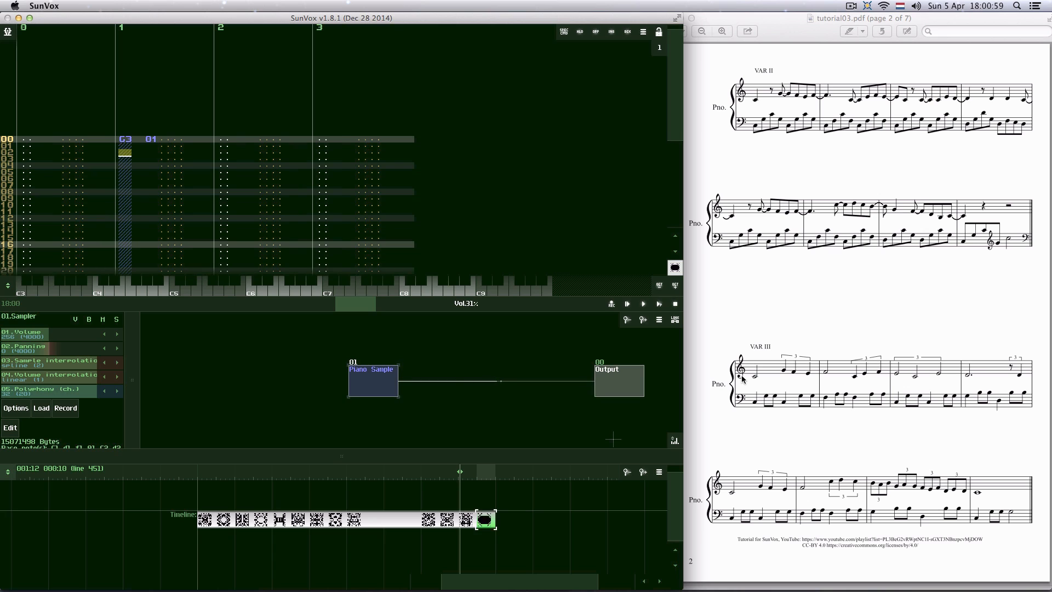
key("m")
key("Down")
key("m")
key("Down")
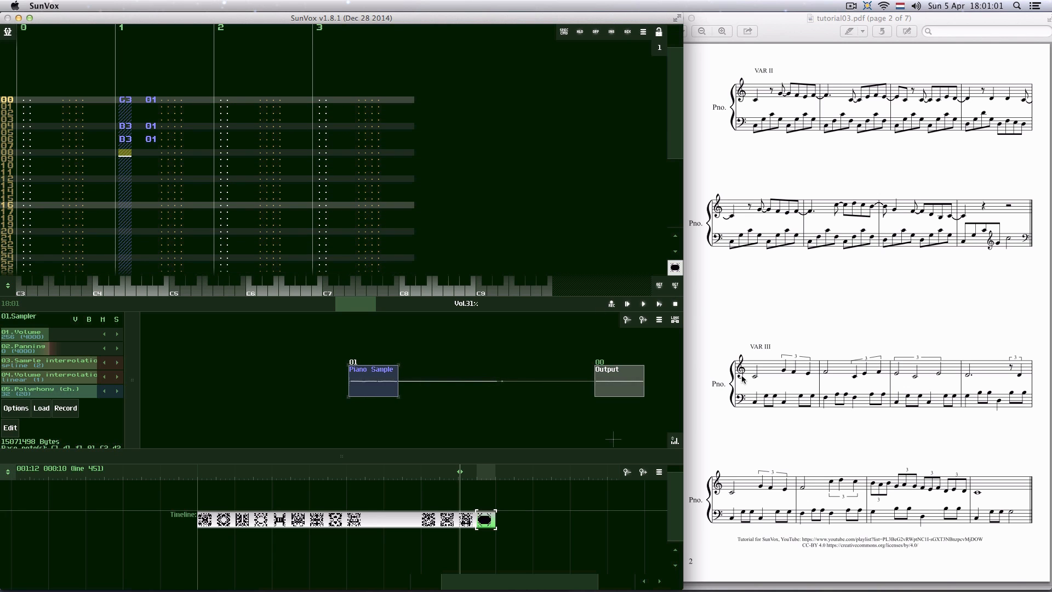
key("x")
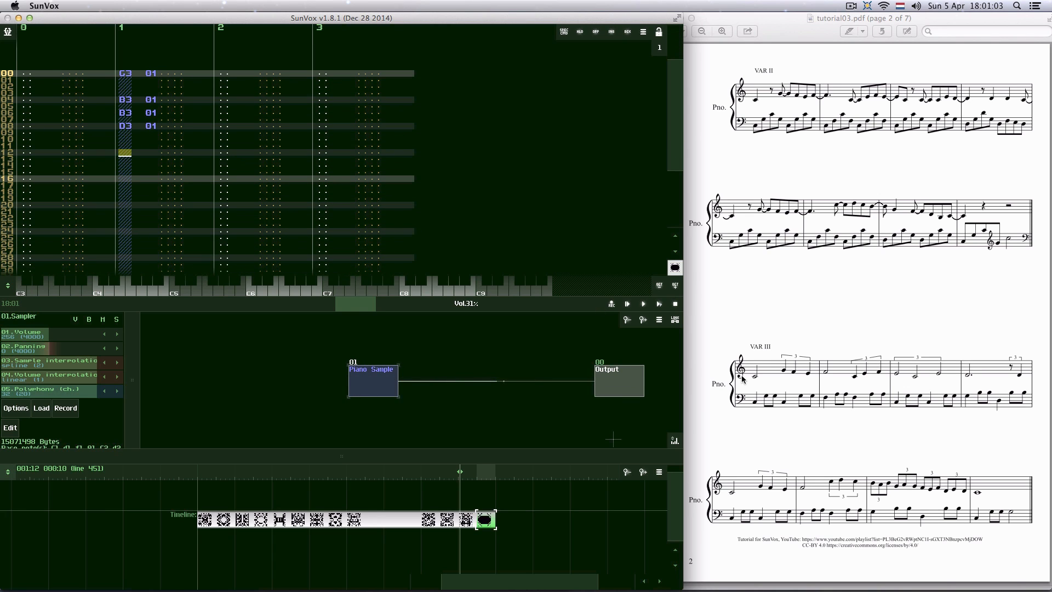
key("m")
key("Down")
key("m")
key("Down")
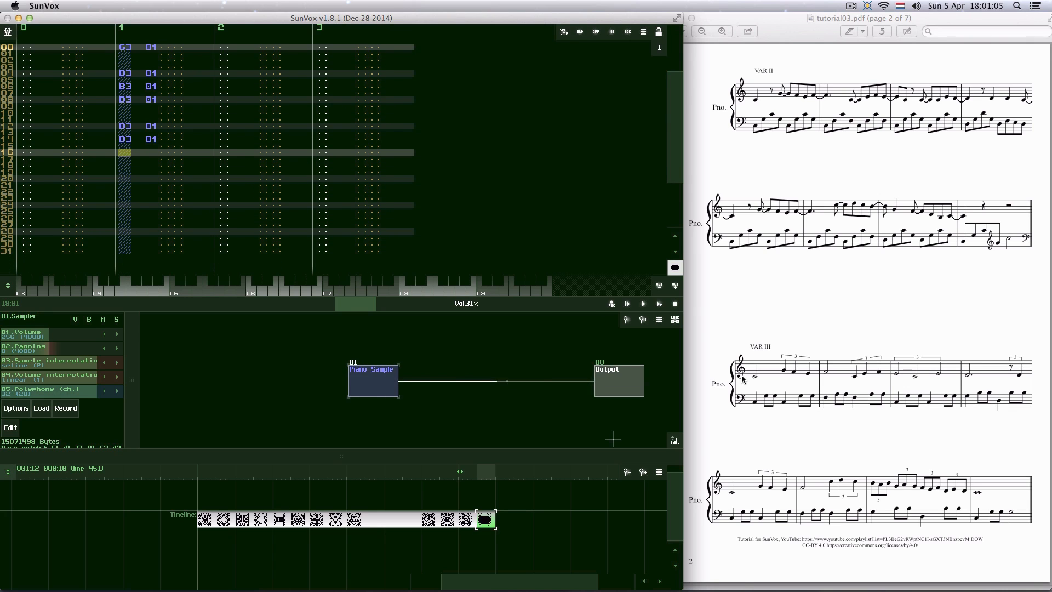
- Enter the closing bass measure in track 1 with C3 on line 16 and G3 on lines 20, 22 and 24
key("z")
key("Down")
key("Down")
key("Down")
key("z")
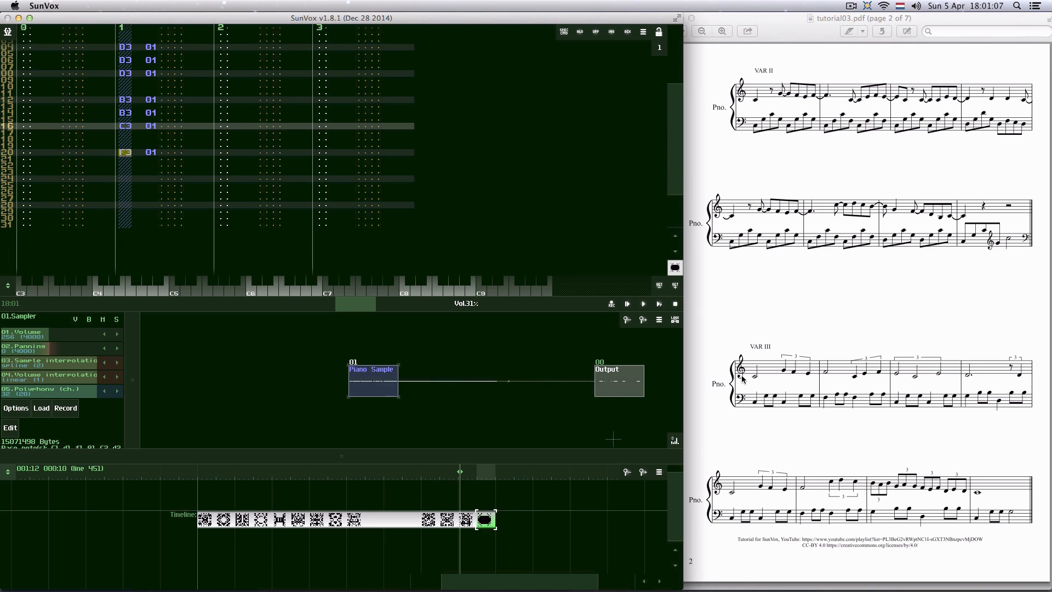
key("Down")
key("z")
key("Down")
key("z")
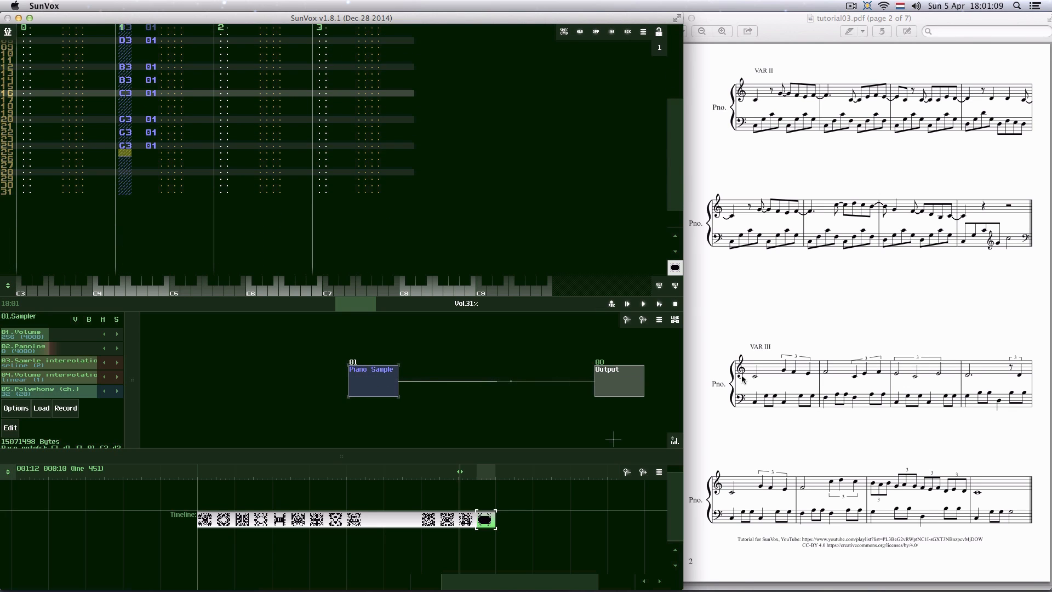
- Start the melody in track 0 with B4 on line 00, A4 on line 01 and B4 on line 02
scroll(54, 176, "up", 10)
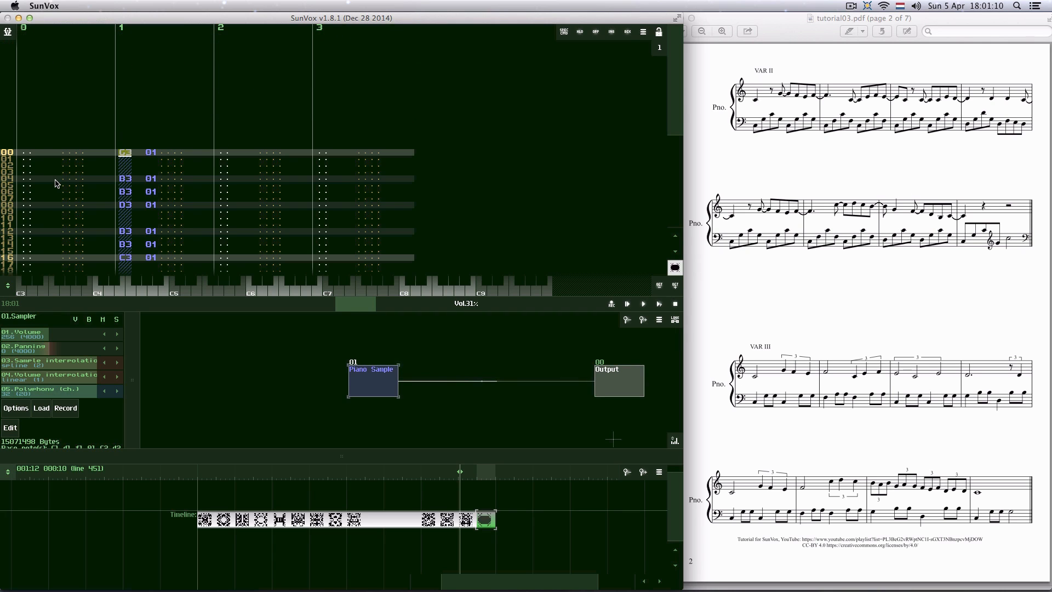
left_click(27, 153)
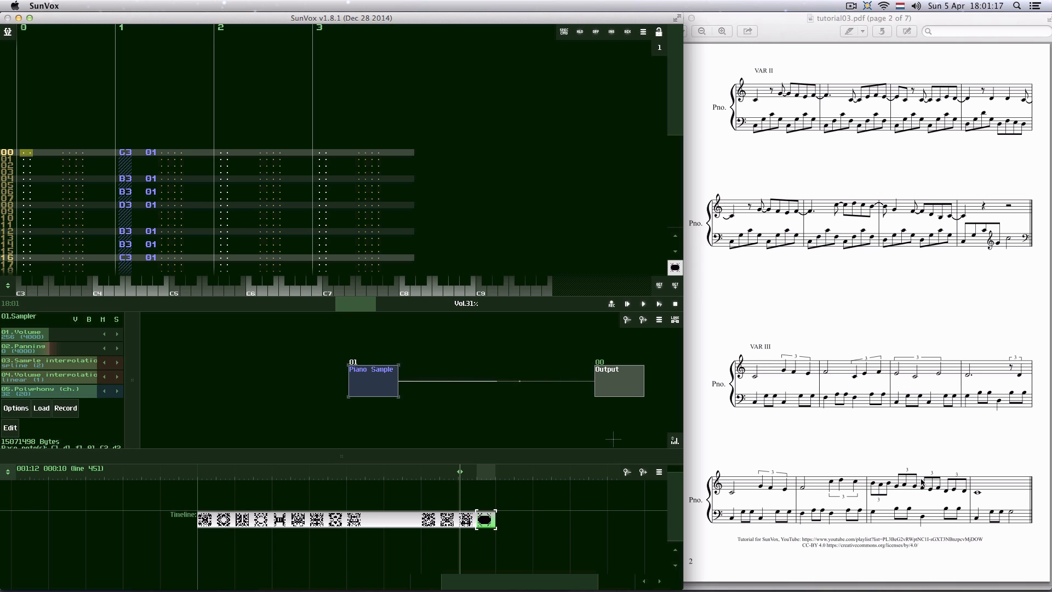
key("space")
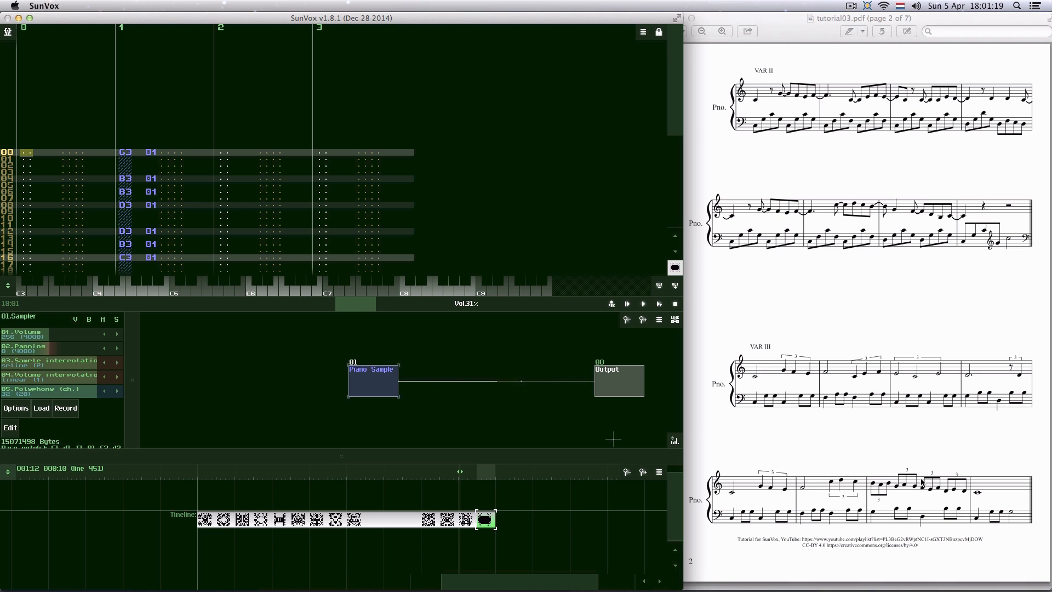
key("space")
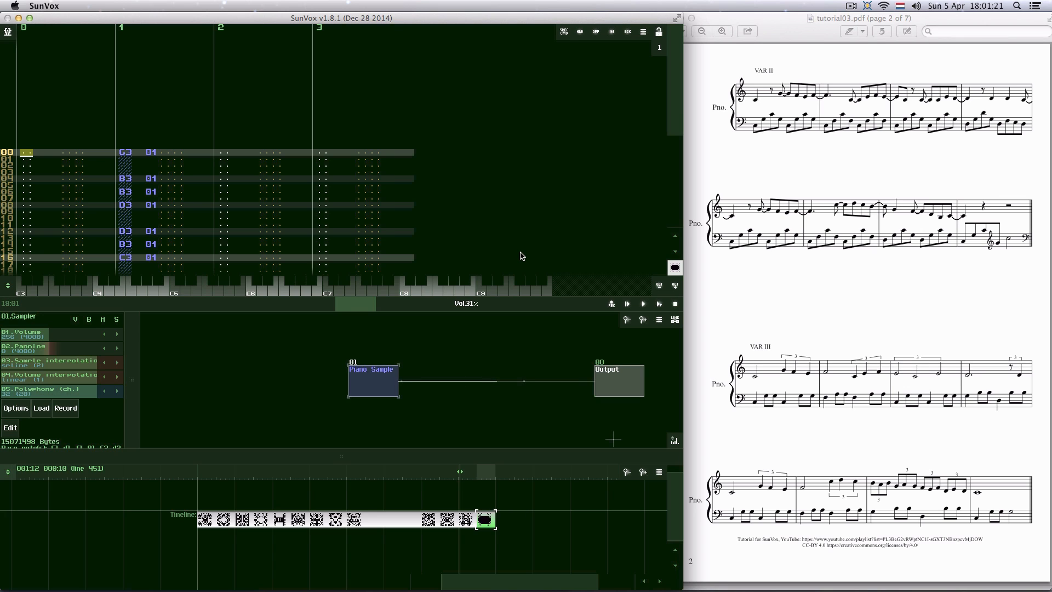
key("u")
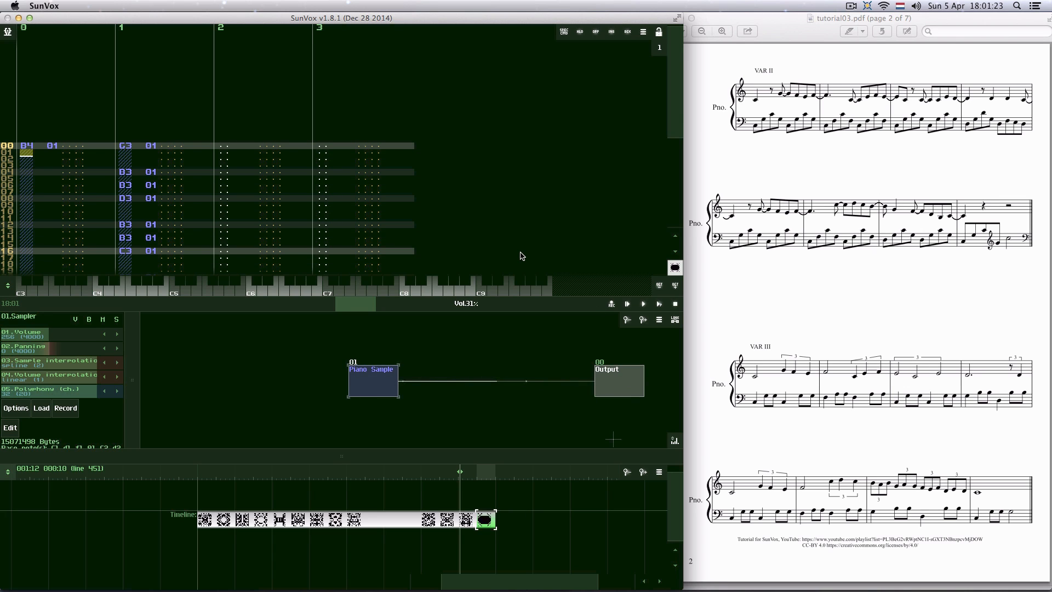
key("Down")
key("y")
key("Down")
key("Up")
key("Up")
key("Up")
key("y")
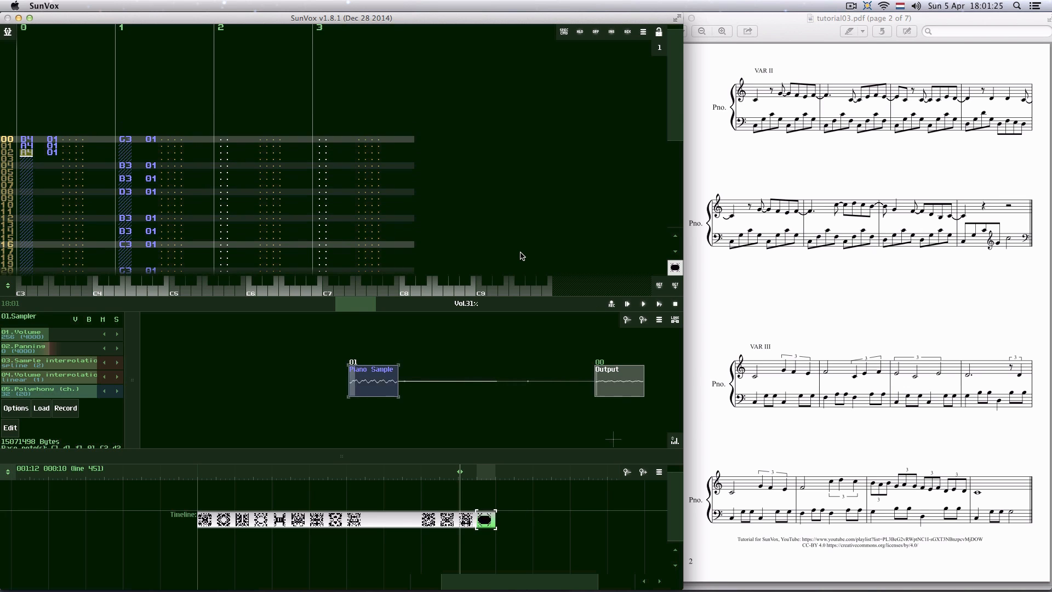
key("u")
- Give the A4 on line 01 of track 0 the effect 001D with value 0002
key("Right")
key("Up")
key("Up")
key("Right")
key("Right")
key("Right")
key("Right")
key("Right")
key("Right")
key("Up")
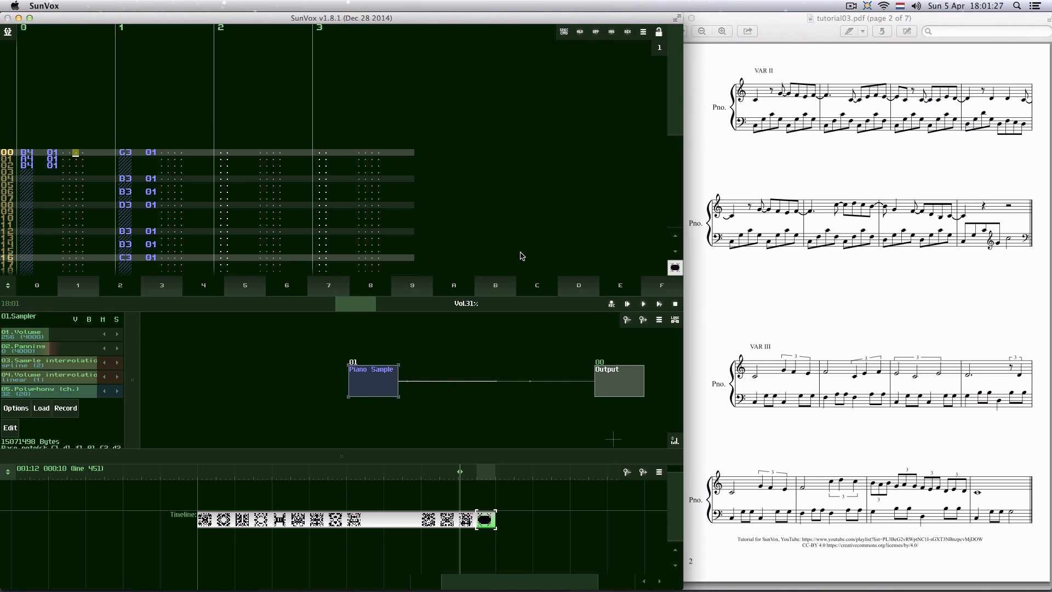
key("Down")
type("1D")
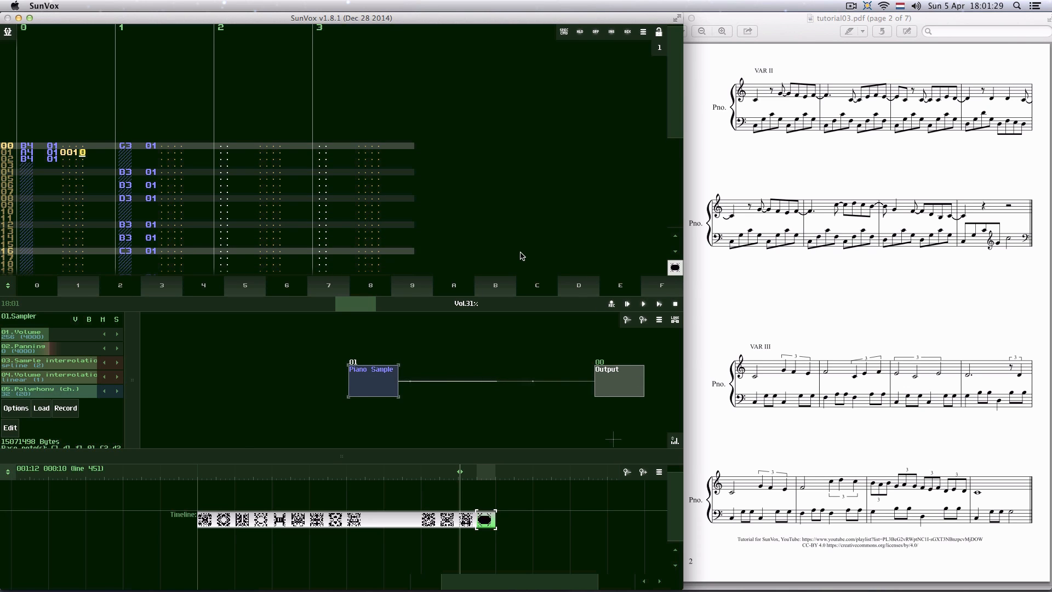
key("Right")
key("Right")
type("2")
- Give the B4 on line 02 of track 0 the effect 001D with value 0004
key("Left")
key("Left")
key("Left")
key("Left")
key("Left")
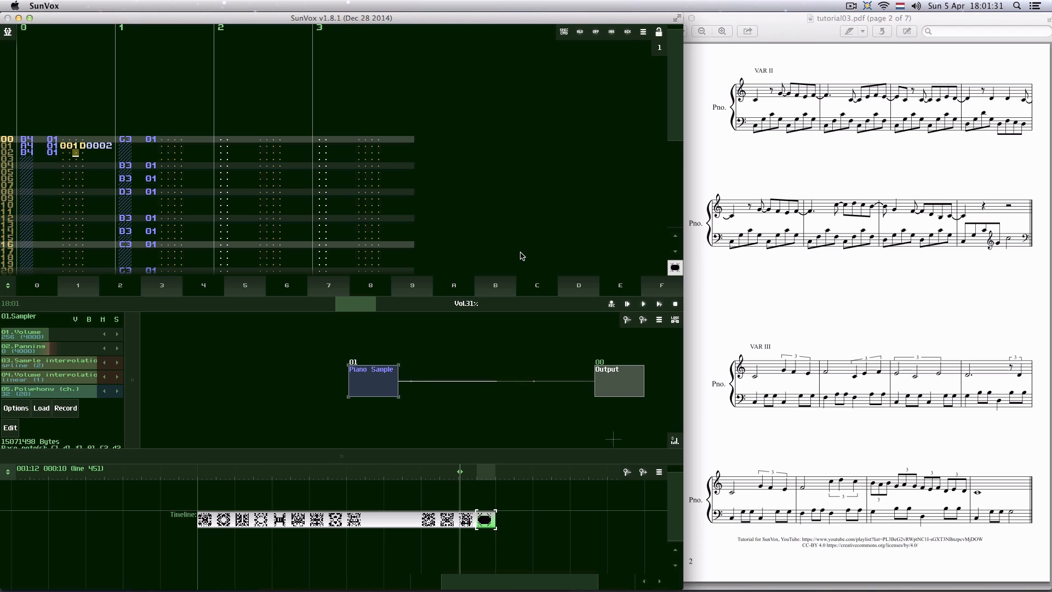
key("Left")
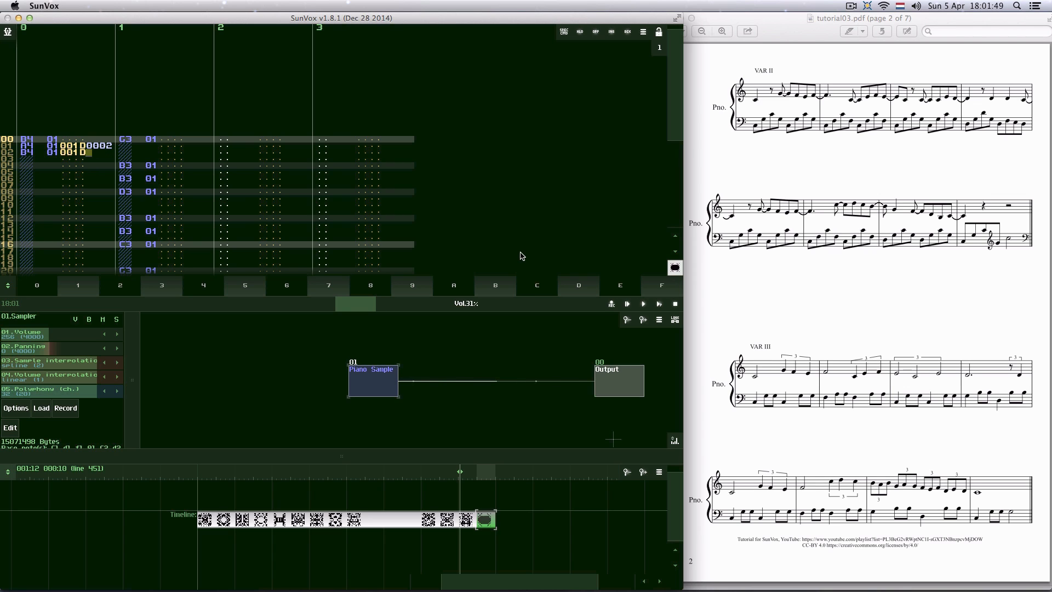
key("Right")
key("Right")
key("Right")
type("4")
- Enter the second triplet in track 0 with G4 on line 04, A4 on line 05 and G4 on line 06
key("Down")
key("Left")
key("Left")
key("Left")
key("Left")
key("Left")
key("Left")
key("Left")
key("Left")
key("Left")
key("Left")
key("Left")
key("Left")
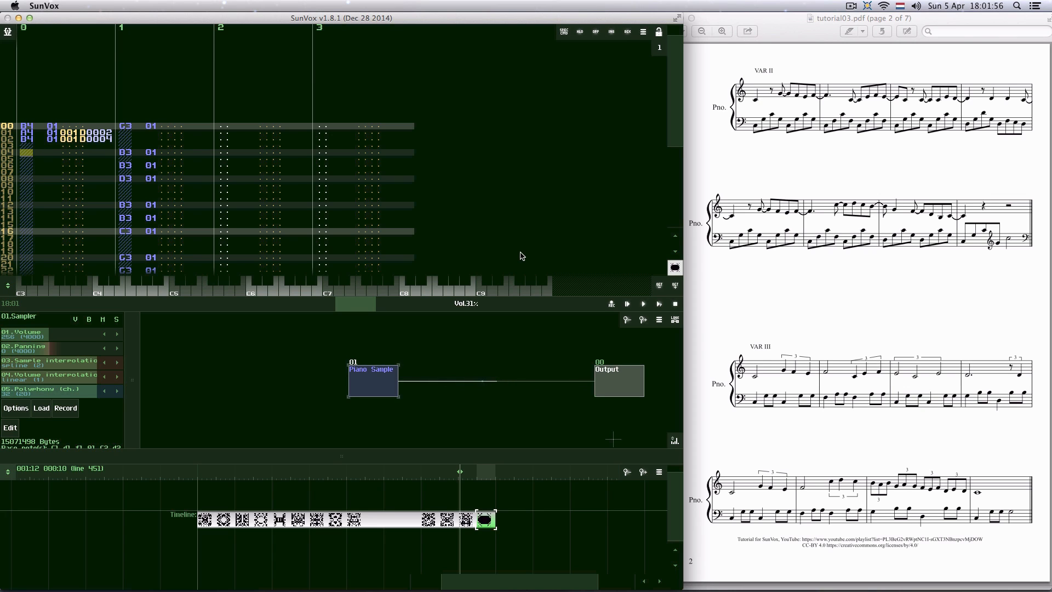
key("z")
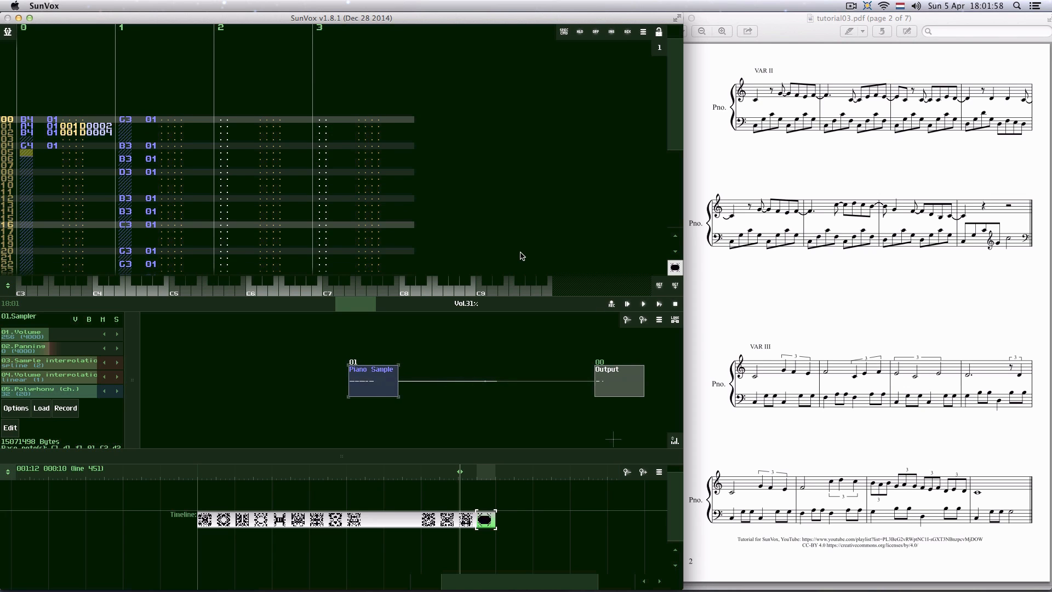
key("y")
key("t")
- Assign effect 001D to the triplet notes on lines 05 and 06 of track 0
key("Up")
key("Right")
key("Right")
key("Right")
key("Right")
key("Right")
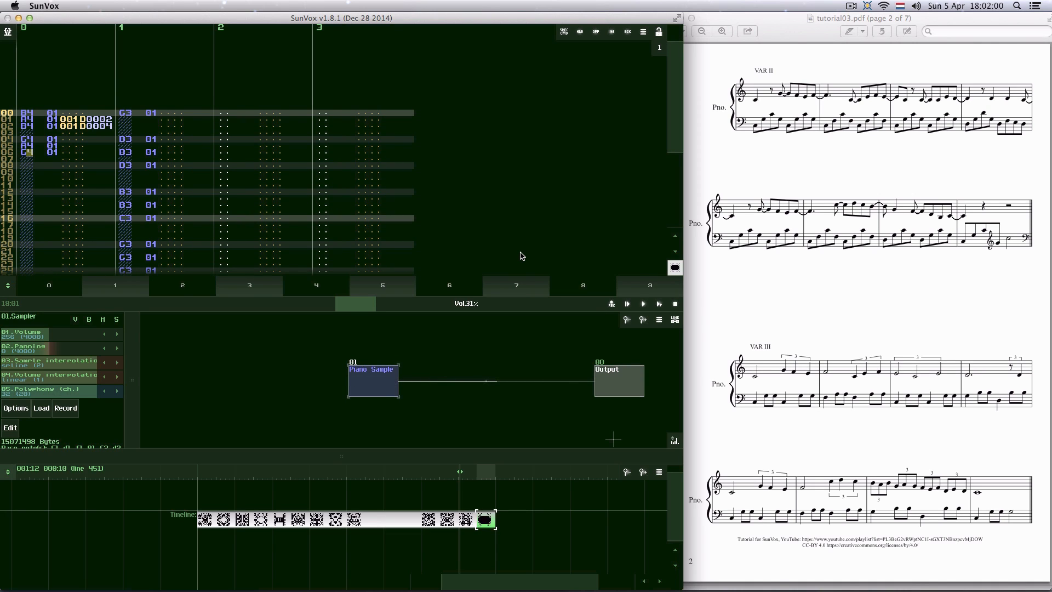
key("Up")
key("Right")
key("Right")
type("11")
key("Up")
key("Up")
key("Right")
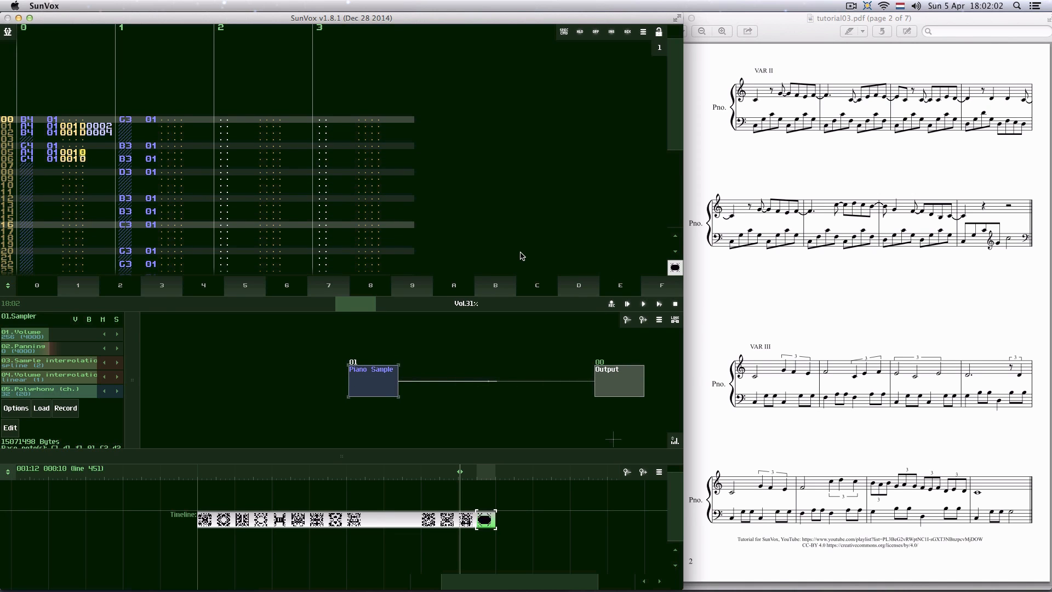
type("dd")
- Set the effect values of track 0 to 0002 on line 05 and 0004 on line 06
key("Up")
key("Right")
key("Right")
key("Right")
key("Right")
key("Up")
type("24")
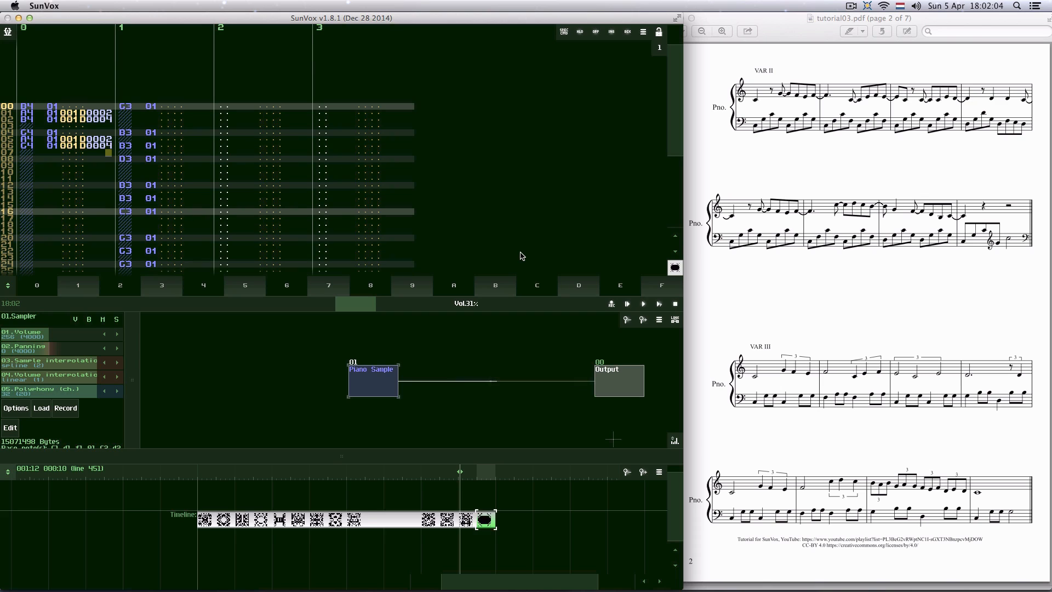
- Enter the third triplet in track 0 with F4 on line 08, E4 on line 09 and F4 on line 10
key("Left")
key("Left")
key("Left")
key("Left")
key("Left")
key("Left")
key("Left")
key("Left")
key("Left")
key("Left")
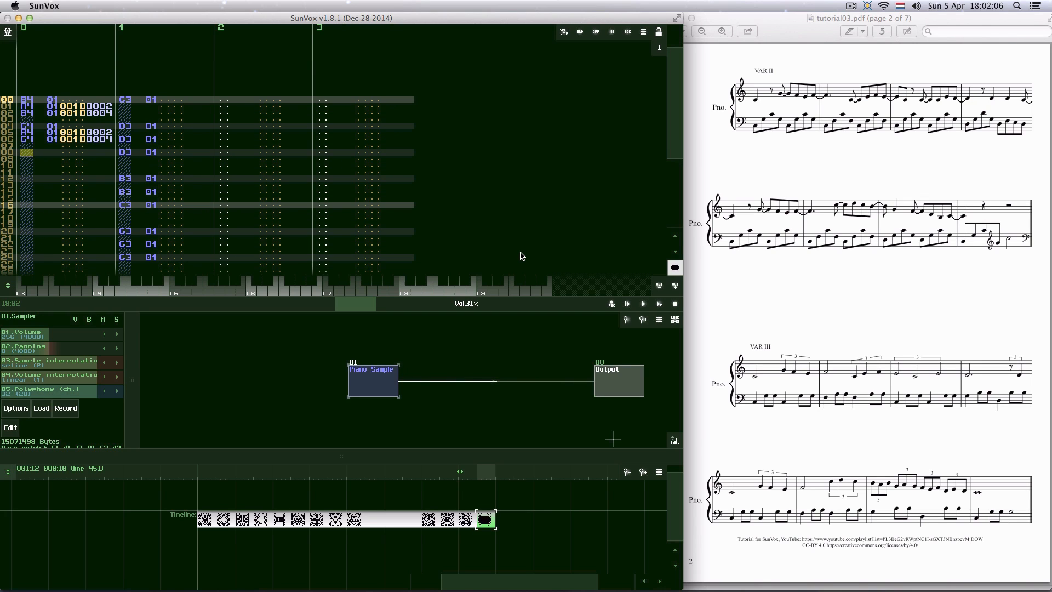
key("Down")
key("v")
key("c")
key("v")
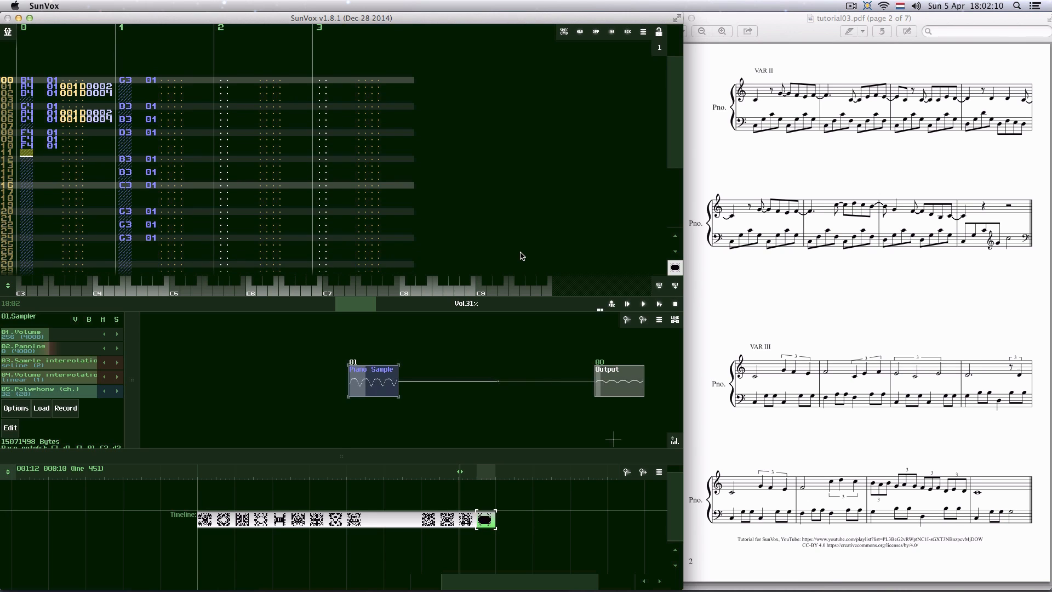
- Enter the fourth triplet in track 0 with D4 on line 12, E4 on line 13 and D4 on line 14
key("Down")
key("x")
key("c")
- Assign effect 001D to the triplet notes on lines 09, 10, 13 and 14 of track 0
key("Right")
key("Right")
key("Right")
key("Right")
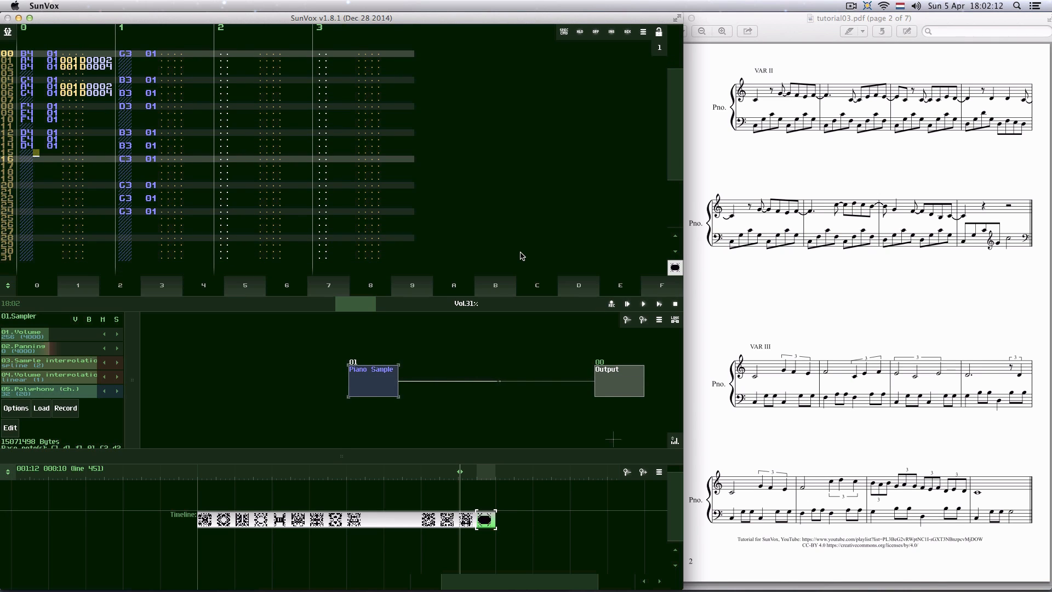
key("Up")
key("Right")
key("Right")
key("Up")
key("Up")
key("Right")
key("Up")
key("Up")
key("Up")
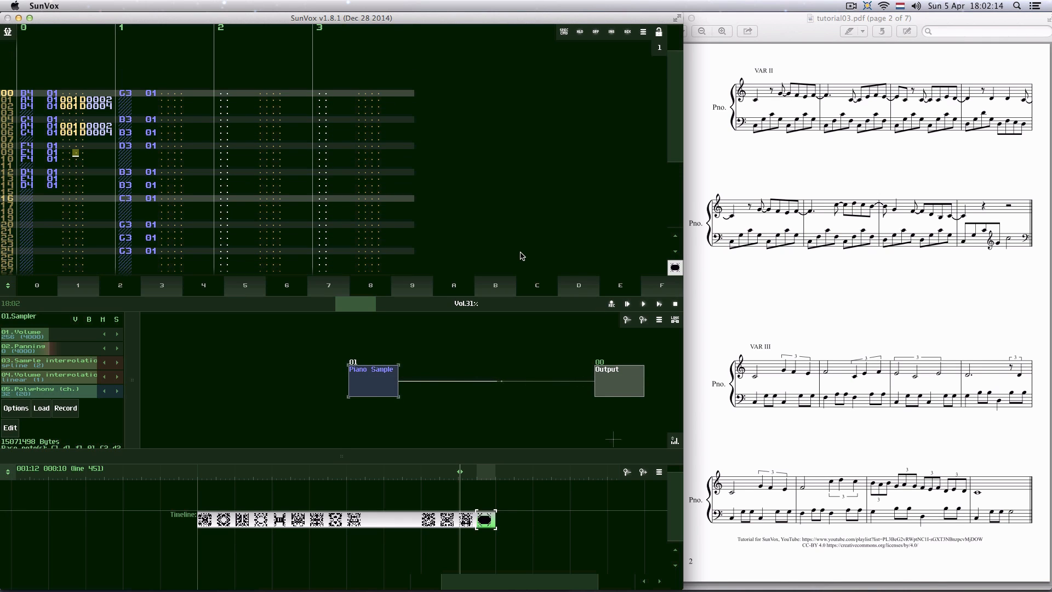
type("11")
key("Down")
key("Down")
type("11")
key("Up")
key("Up")
key("Up")
key("Up")
key("Up")
key("Up")
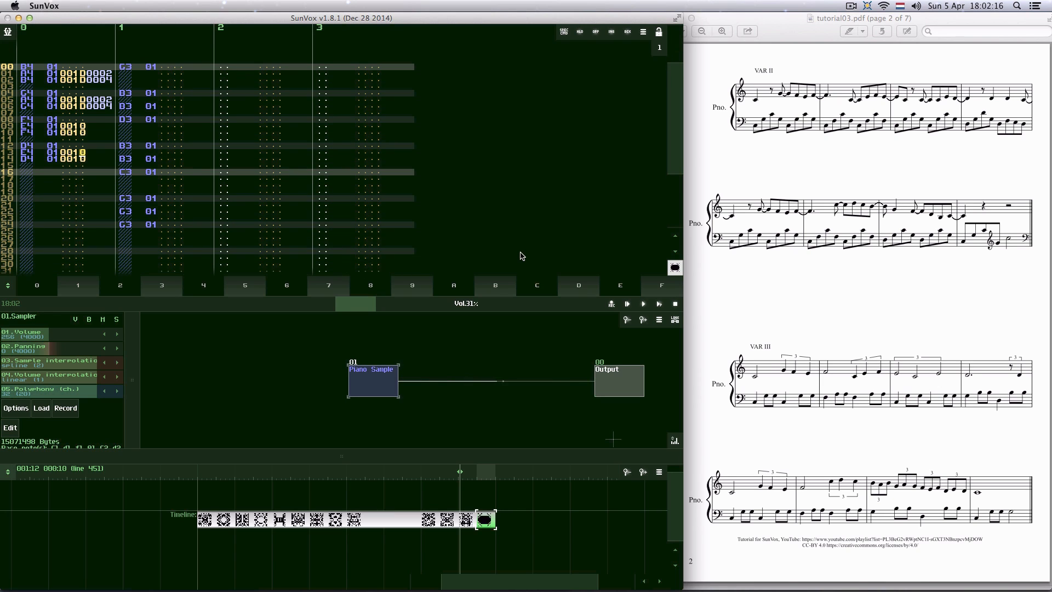
key("Right")
type("dd")
key("Down")
key("Down")
type("dd")
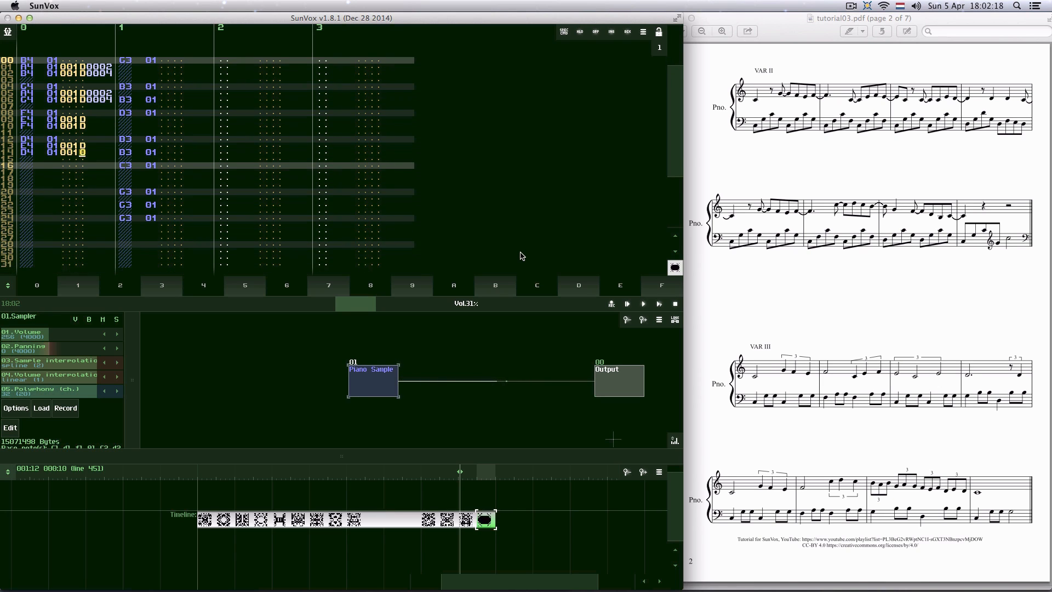
- Set the effect values of track 0 to 0002 on lines 09 and 13, and 0004 on lines 10 and 14
key("Up")
key("Up")
key("Up")
key("Up")
key("Up")
key("Up")
key("Up")
key("Right")
key("Right")
key("Down")
key("Right")
key("Right")
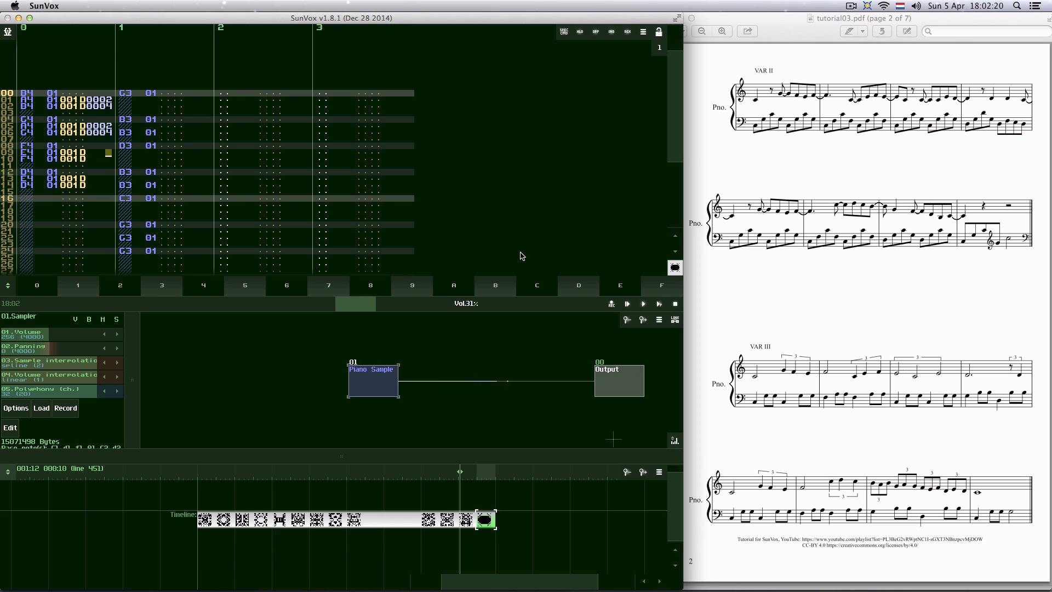
type("24")
key("Down")
key("Down")
type("24")
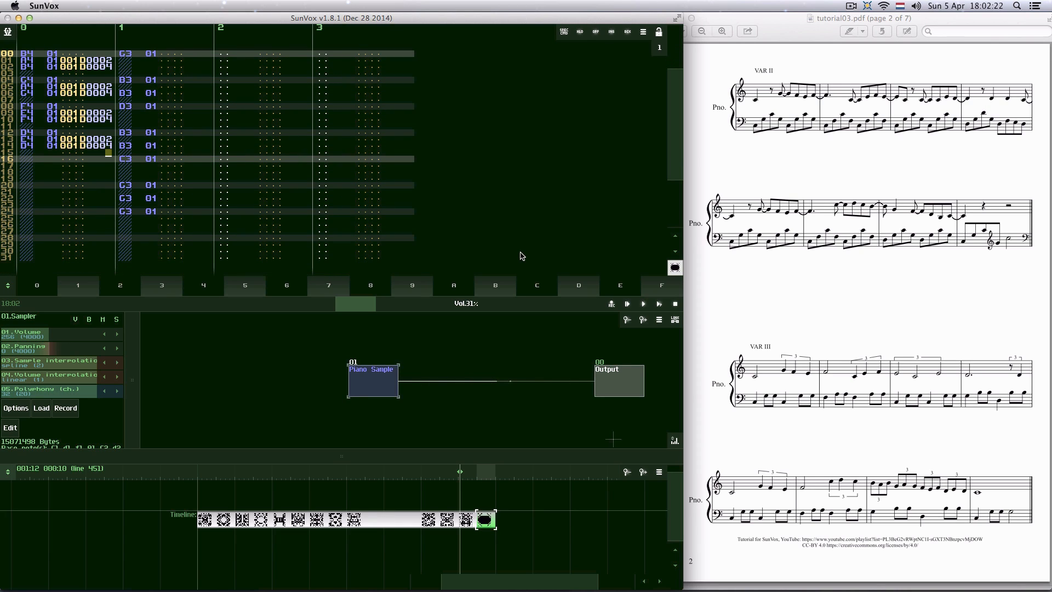
- Finish the melody of Variation III with C4 on line 16 of track 0
key("Down")
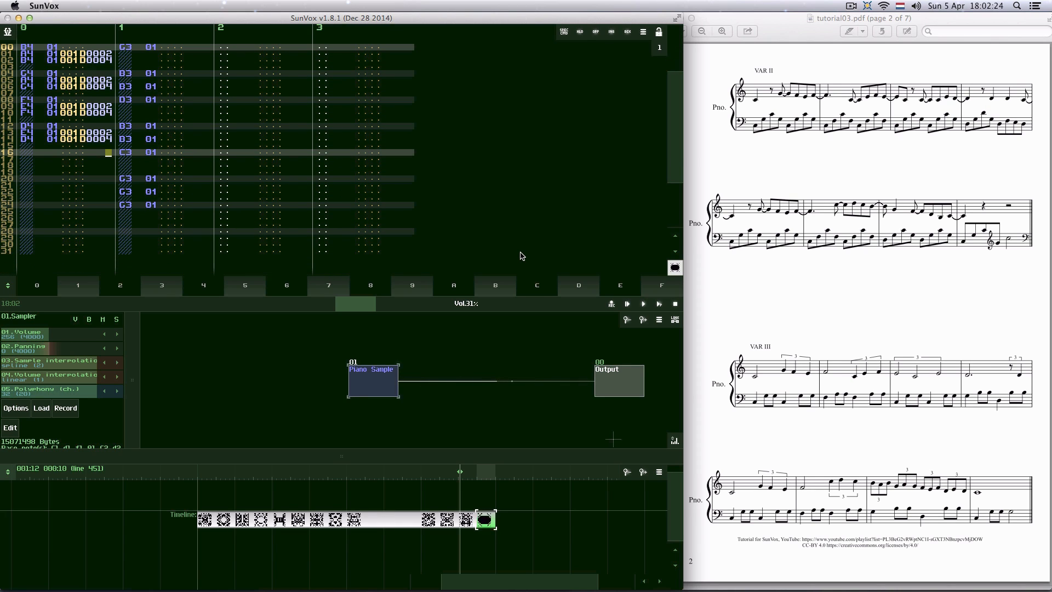
key("Tab")
key("shift+Tab")
key("q")
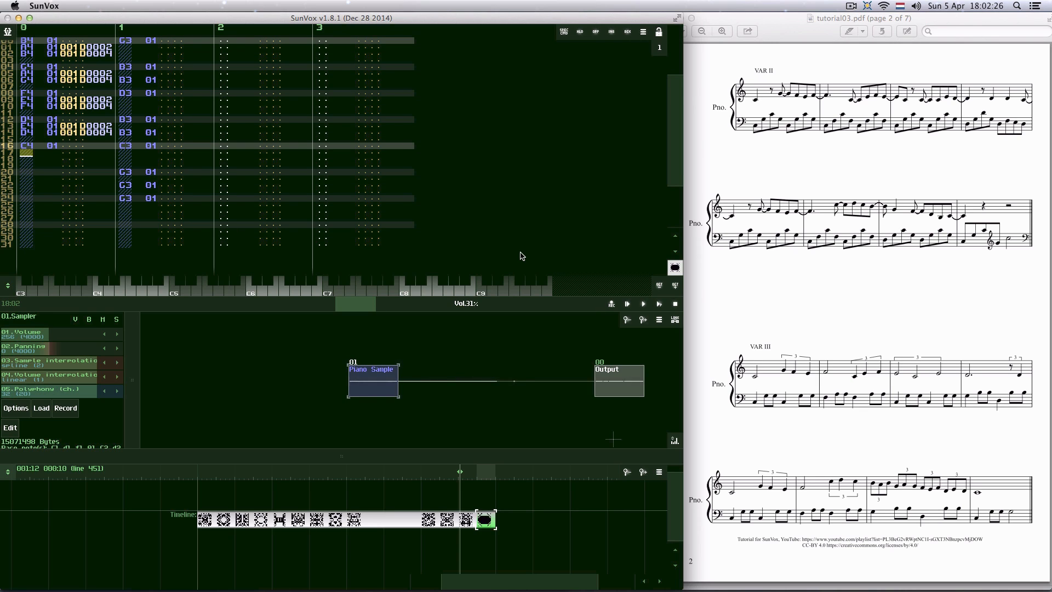
- Play the song back from the start of the first Variation III pattern
left_click(419, 481)
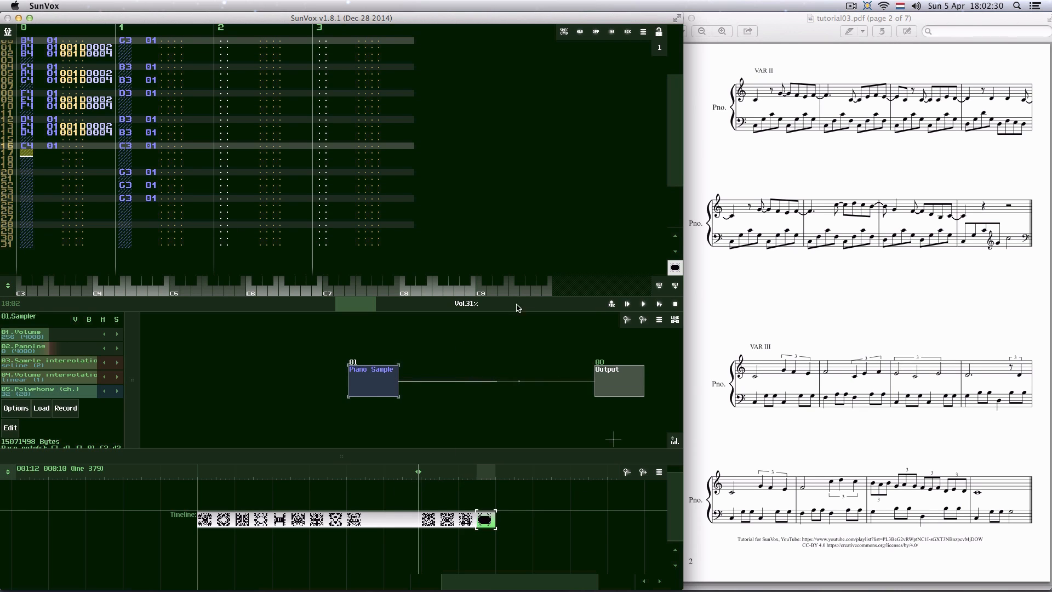
left_click(428, 514)
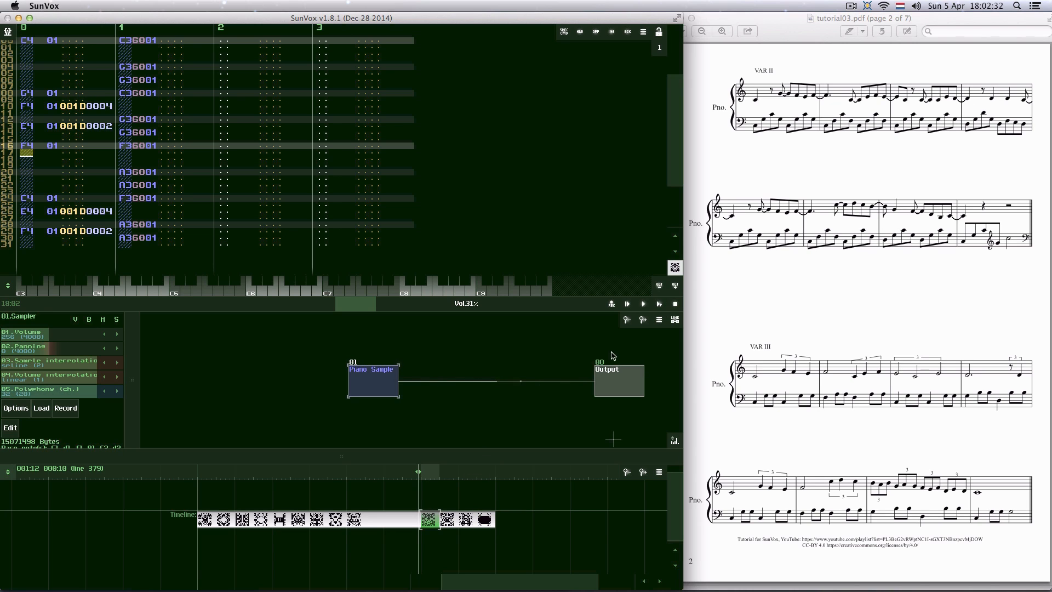
left_click(644, 305)
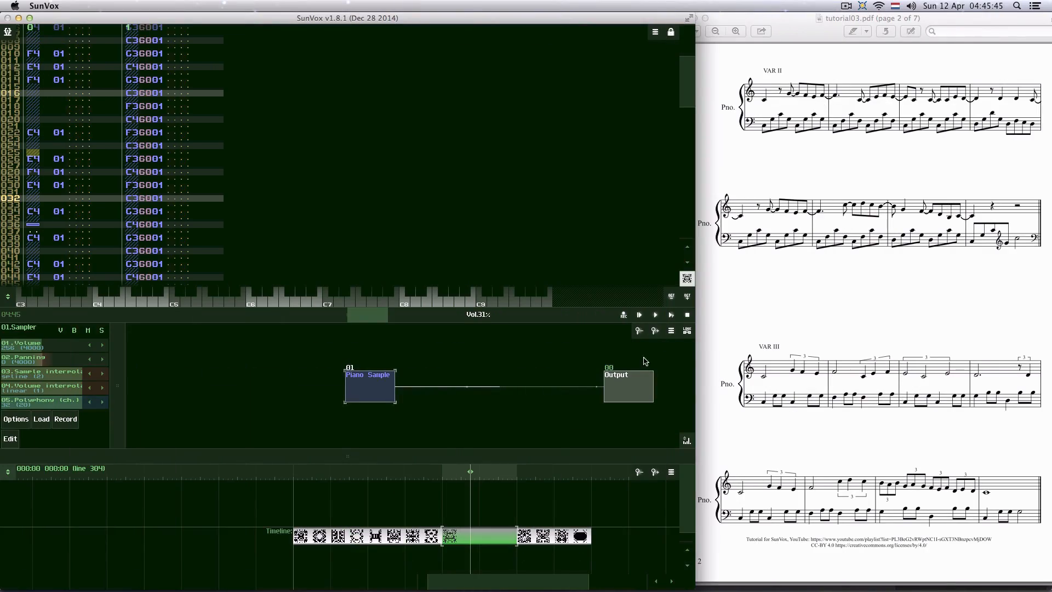
- Bring up the sheet music page with Variation IV and add an empty pattern directly after the last one on the timeline
left_click(575, 536)
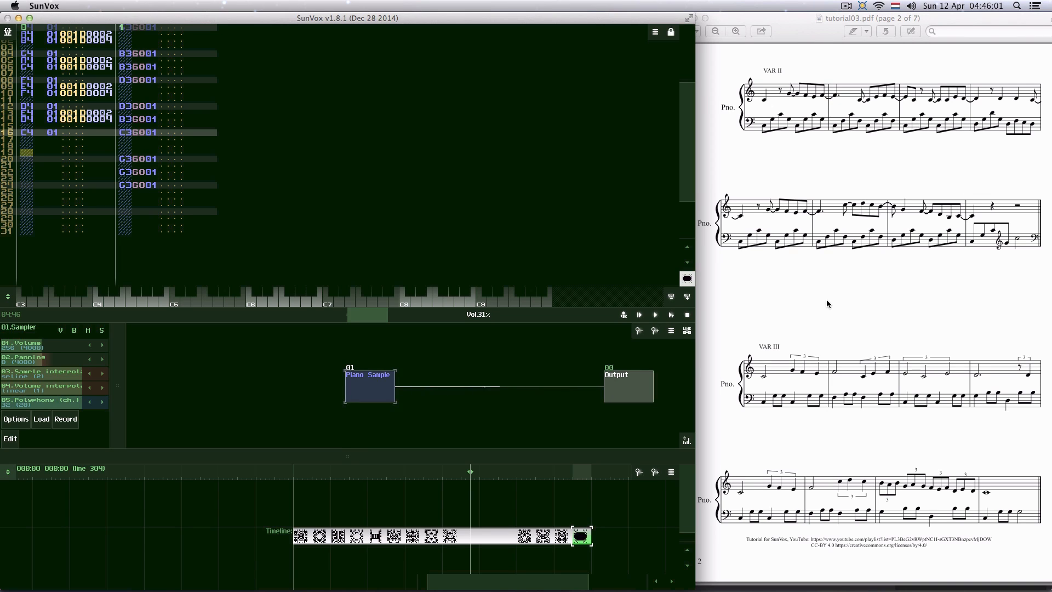
scroll(826, 299, "down", 3)
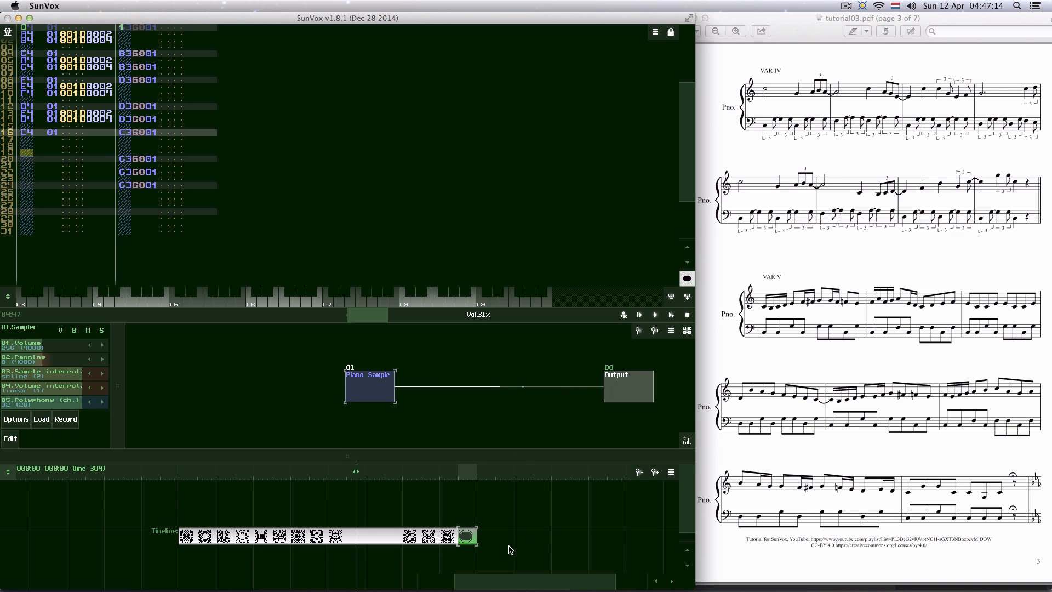
double_click(505, 546)
left_click_drag(506, 547, 487, 538)
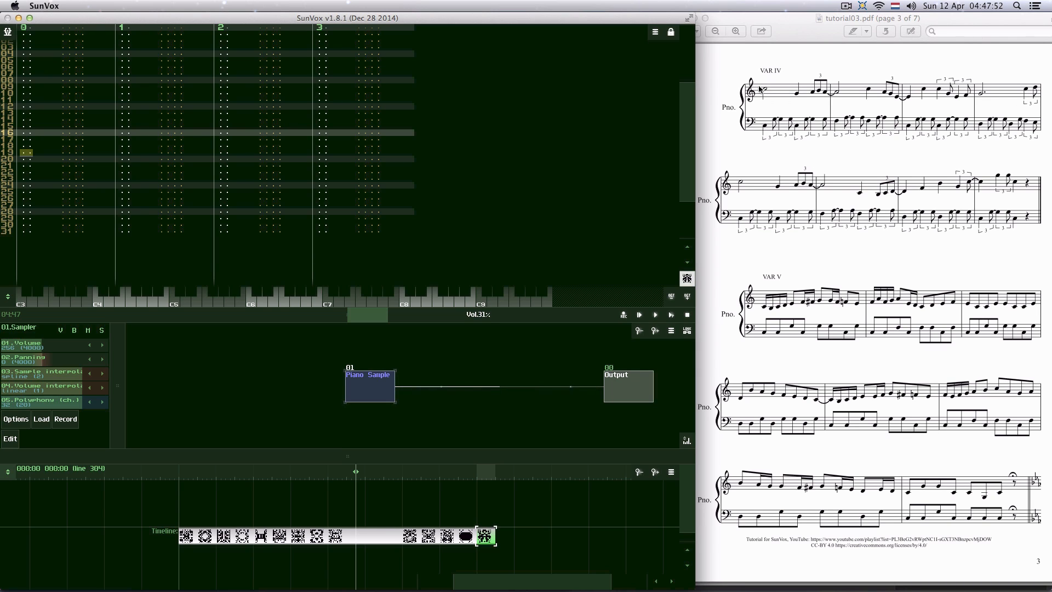
- Set the new pattern's number of lines to 64
double_click(487, 539)
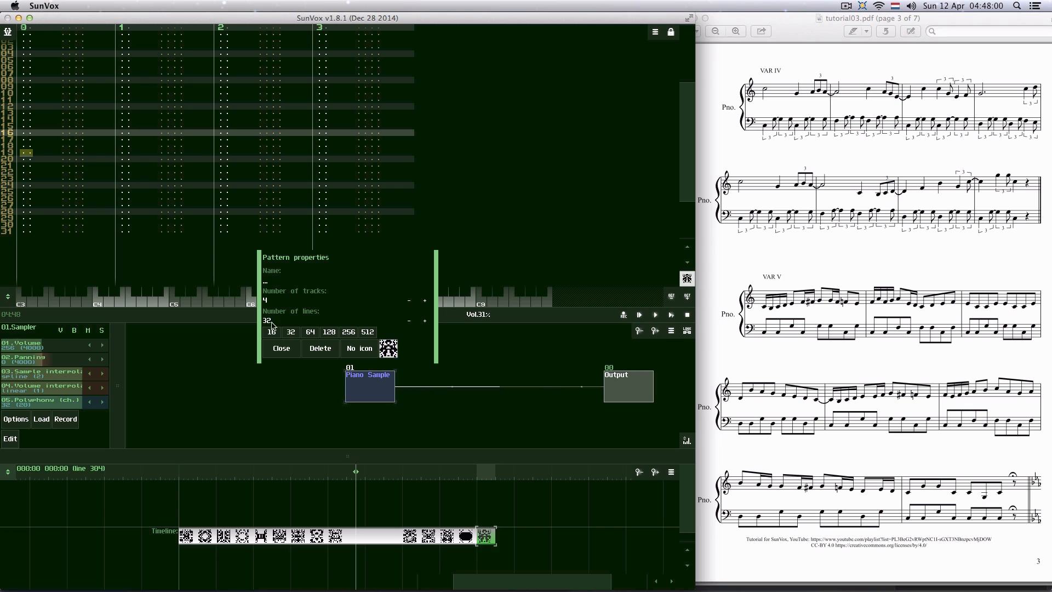
left_click(310, 332)
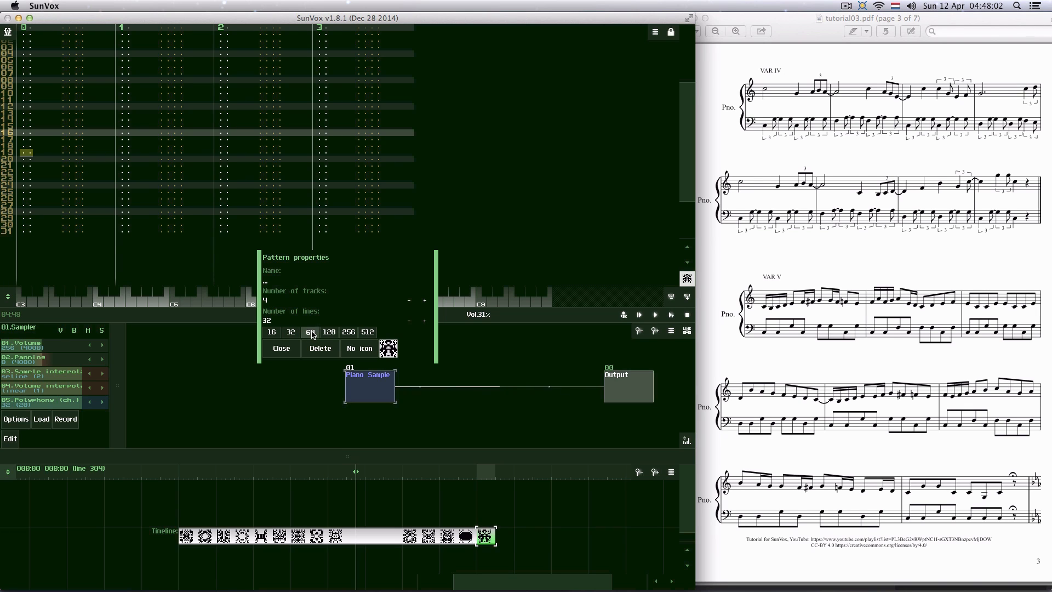
left_click(282, 349)
- Start the Variation IV melody in track 0 with C5 on line 00 and G4 on line 08
left_click_drag(686, 114, 660, 106)
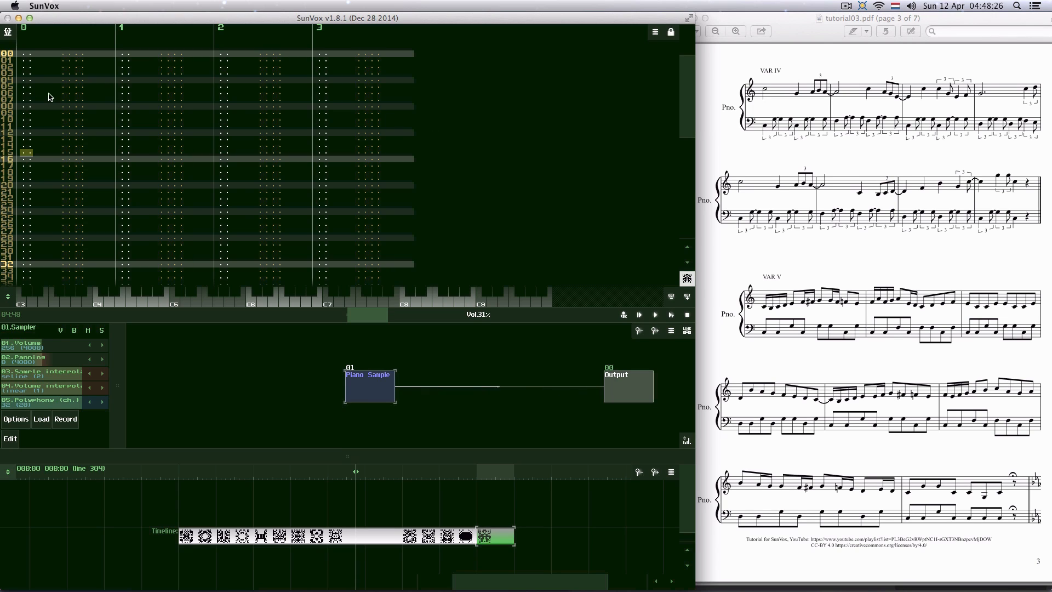
left_click(24, 55)
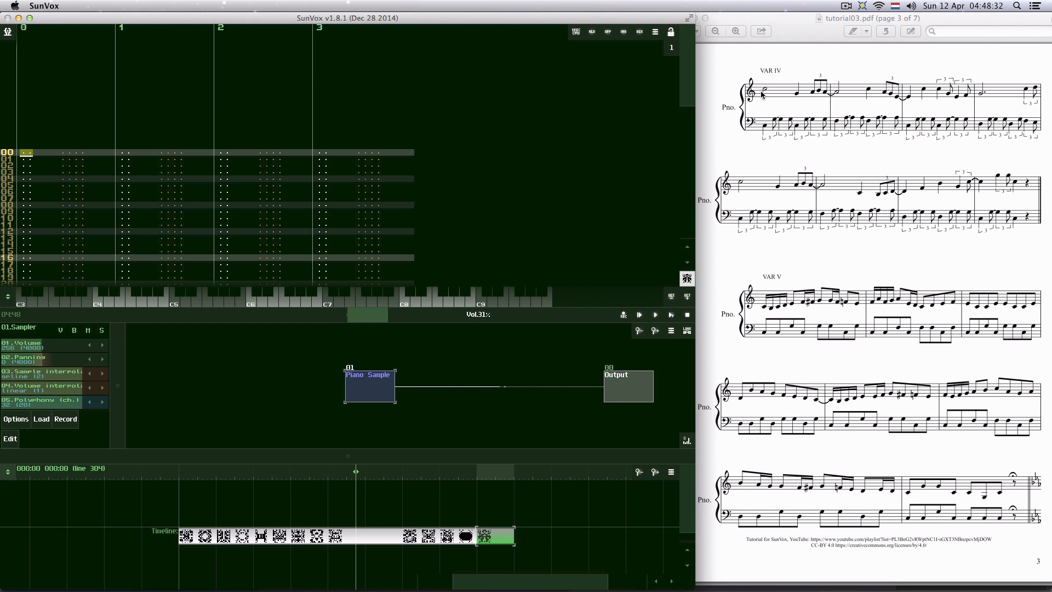
key("q")
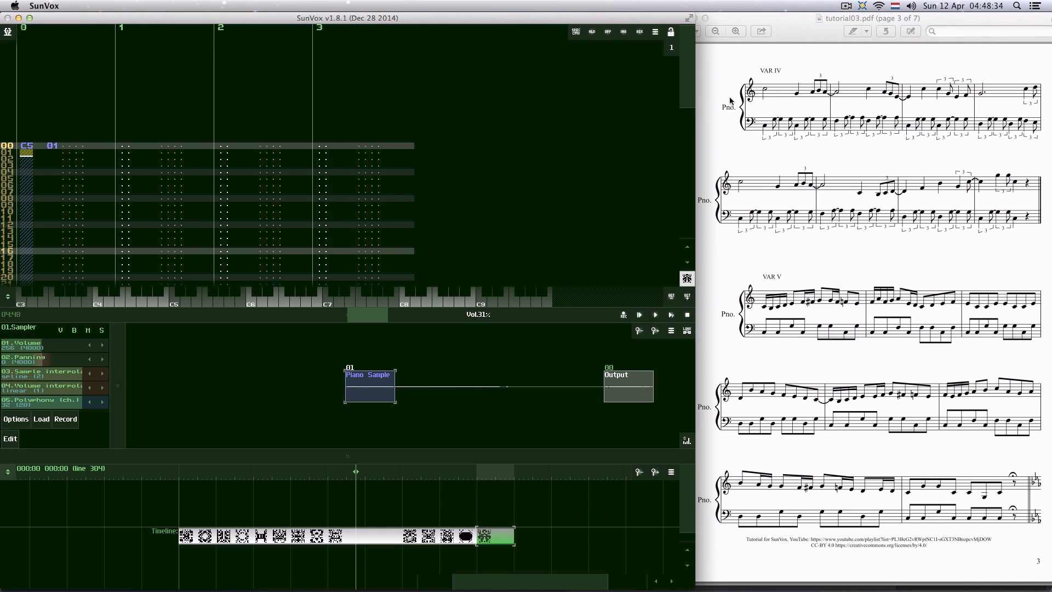
left_click(27, 199)
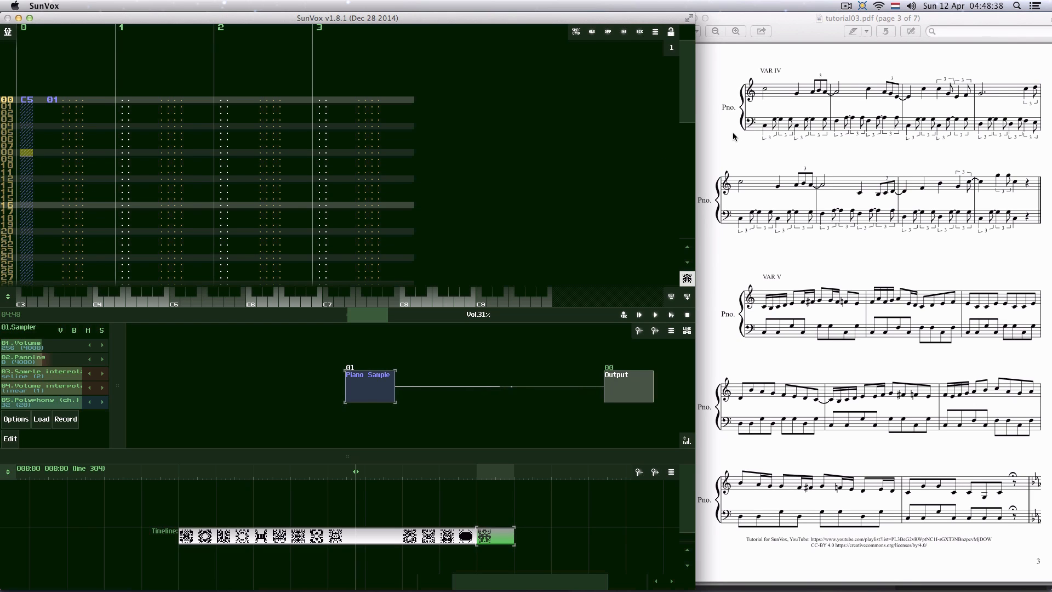
key("z")
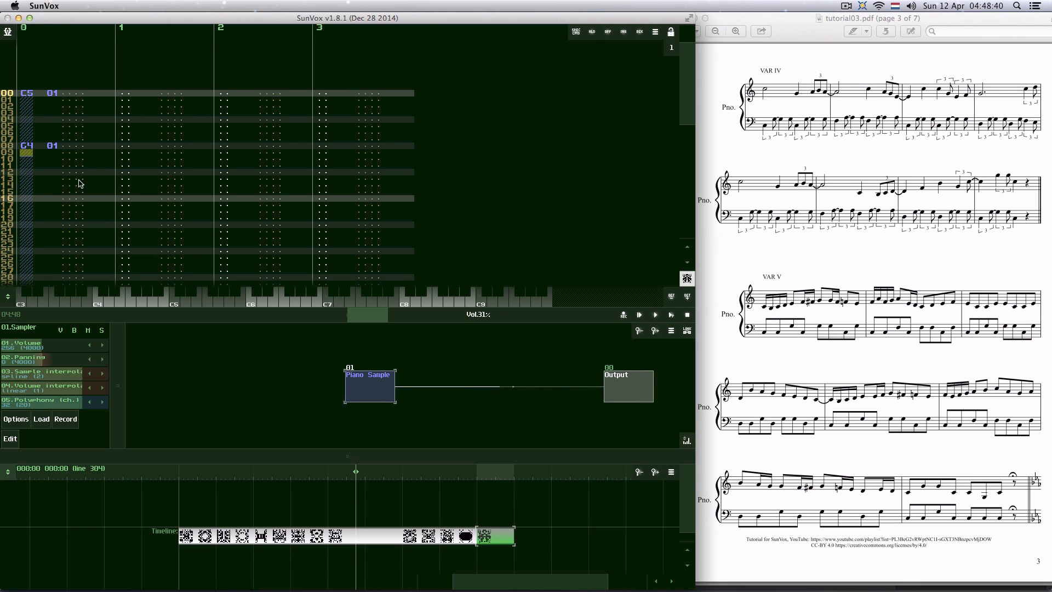
- Enter the first melody triplet in track 0 with A4 on line 12, B4 on line 13 and A4 on line 14
left_click(24, 172)
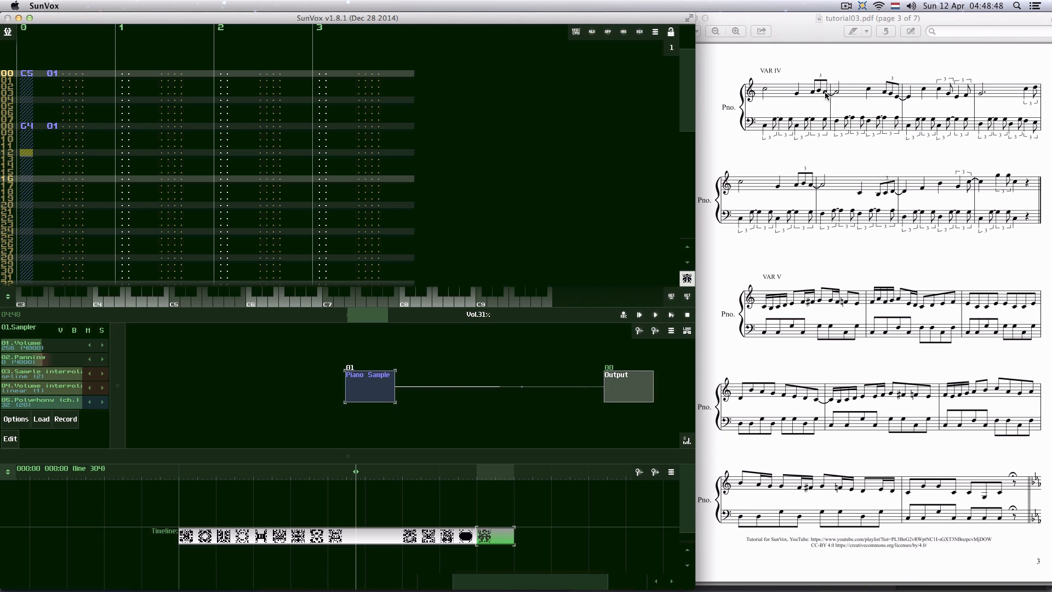
key("n")
key("m")
key("n")
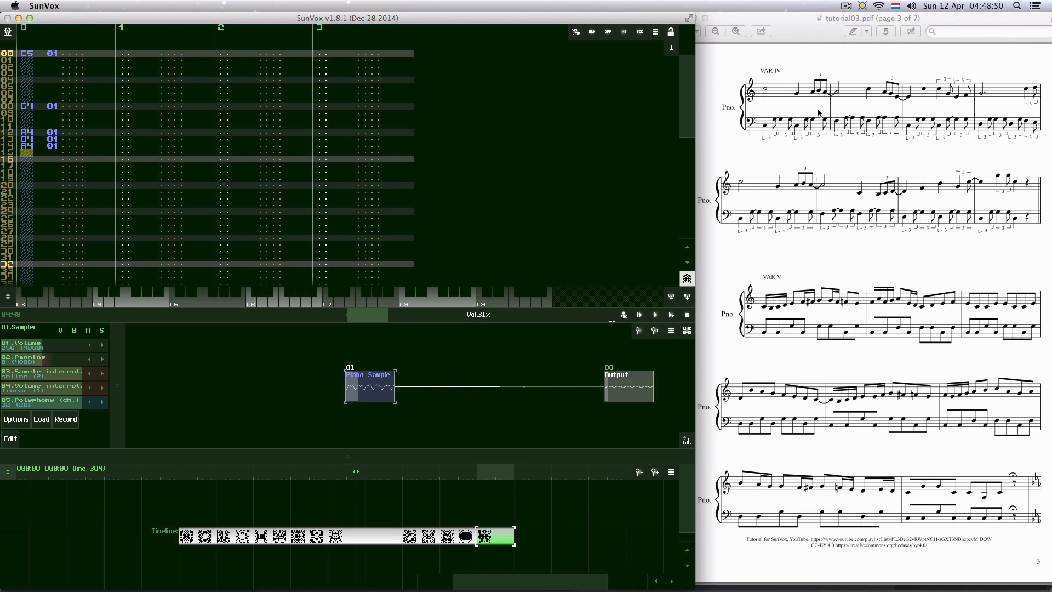
- Add effect 001D to the first triplet in track 0, with value 0002 on line 13 and 0004 on line 14
left_click(76, 140)
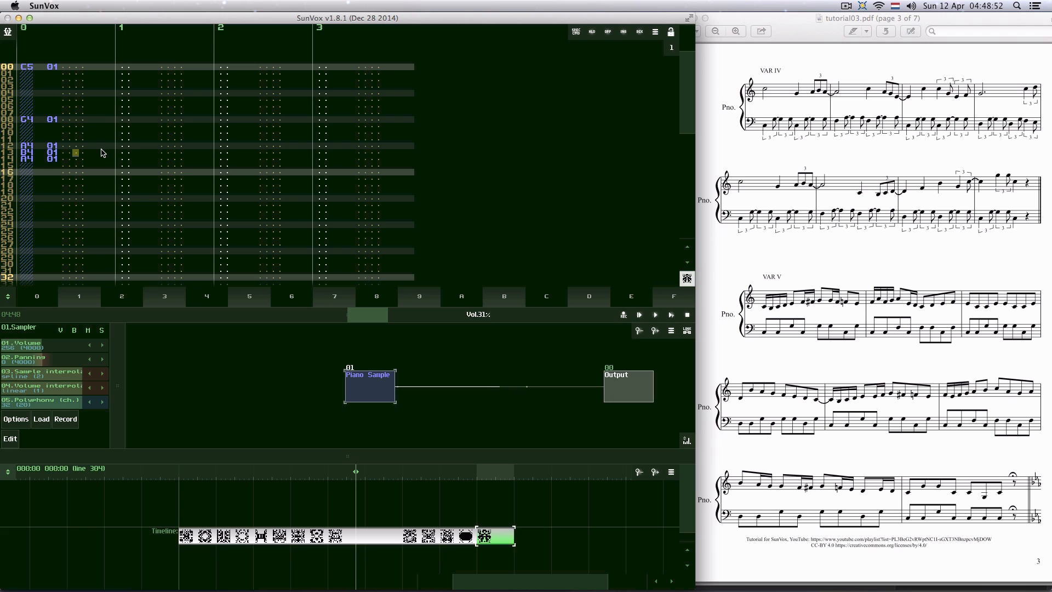
type("0010001D")
key("Up")
key("Up")
key("Right")
key("Right")
key("Right")
type("0002")
type("0004")
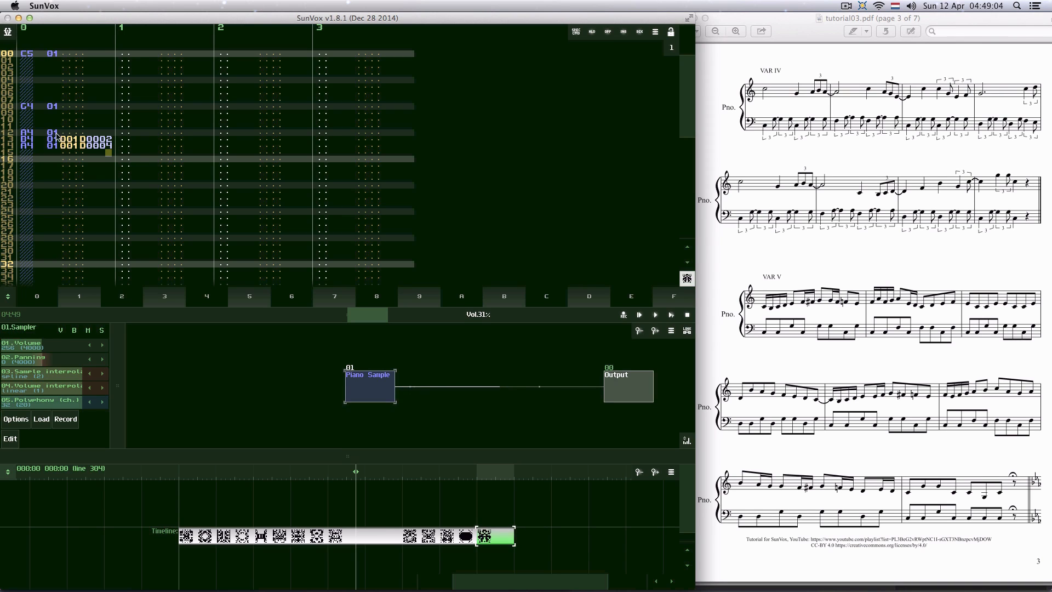
left_click(25, 134)
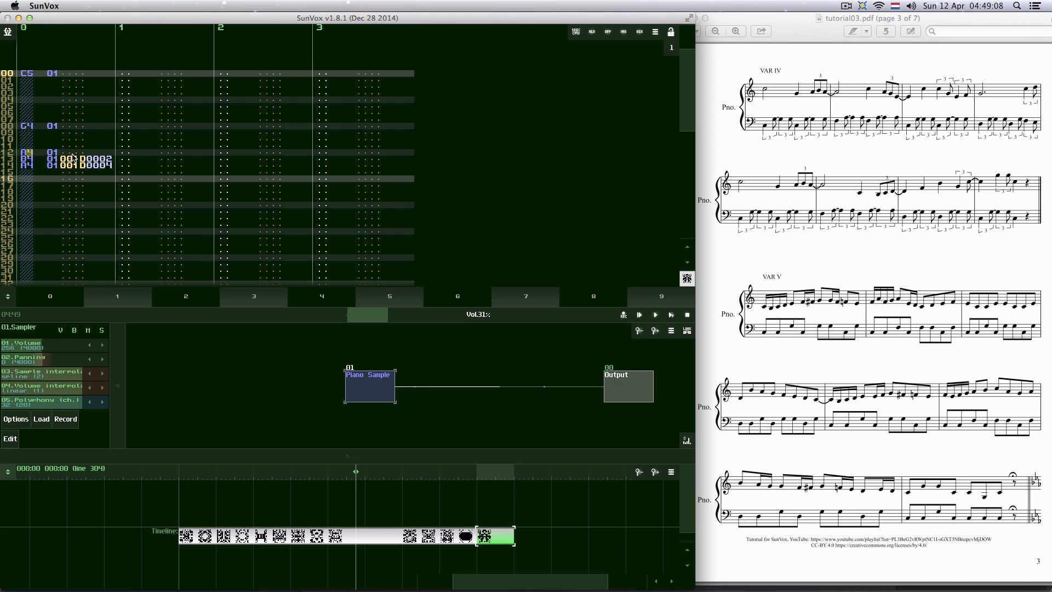
left_click(26, 159)
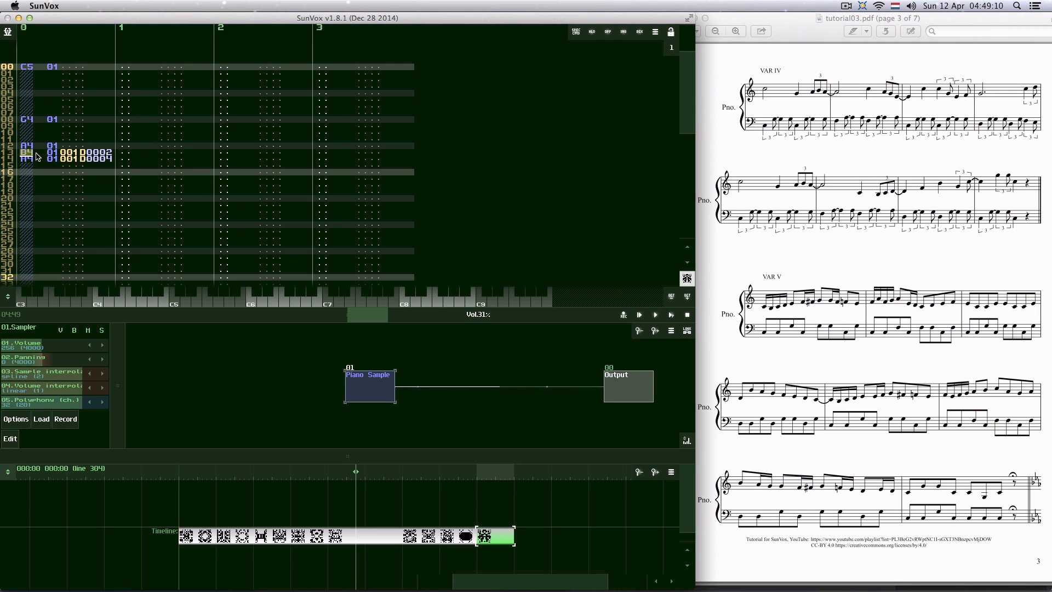
left_click(26, 159)
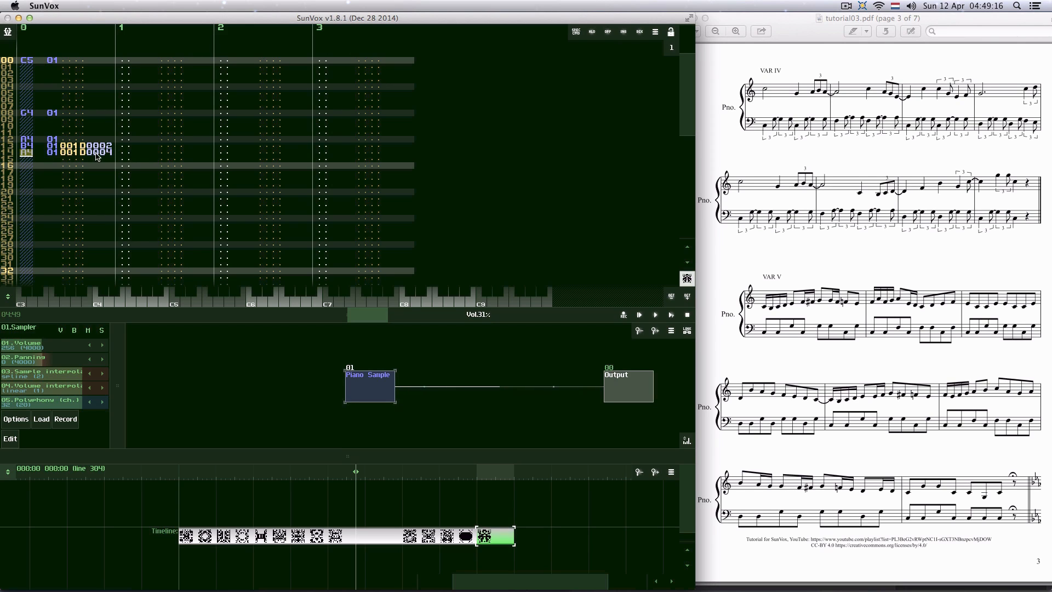
key("Down")
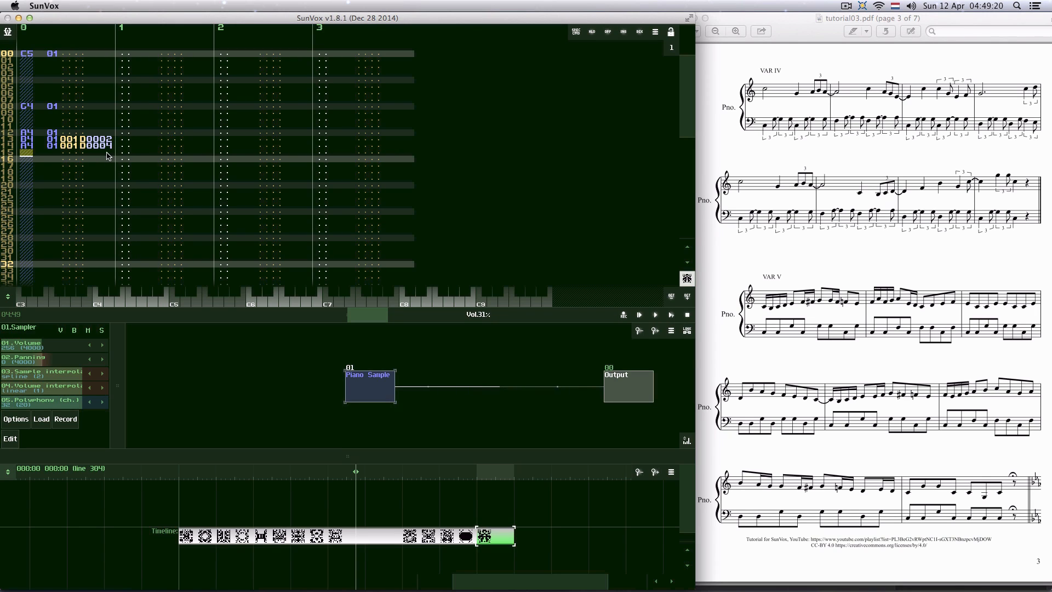
left_click(24, 160)
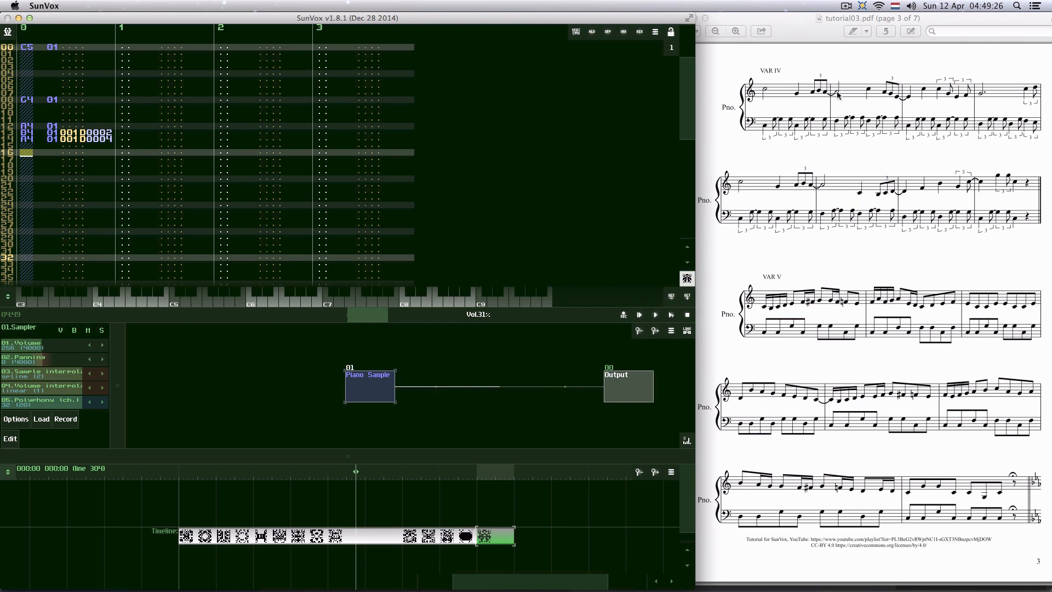
- Continue the track 0 melody with C5 on line 24 and the triplet A4, G4 and E4 on lines 28, 29 and 30
left_click(23, 208)
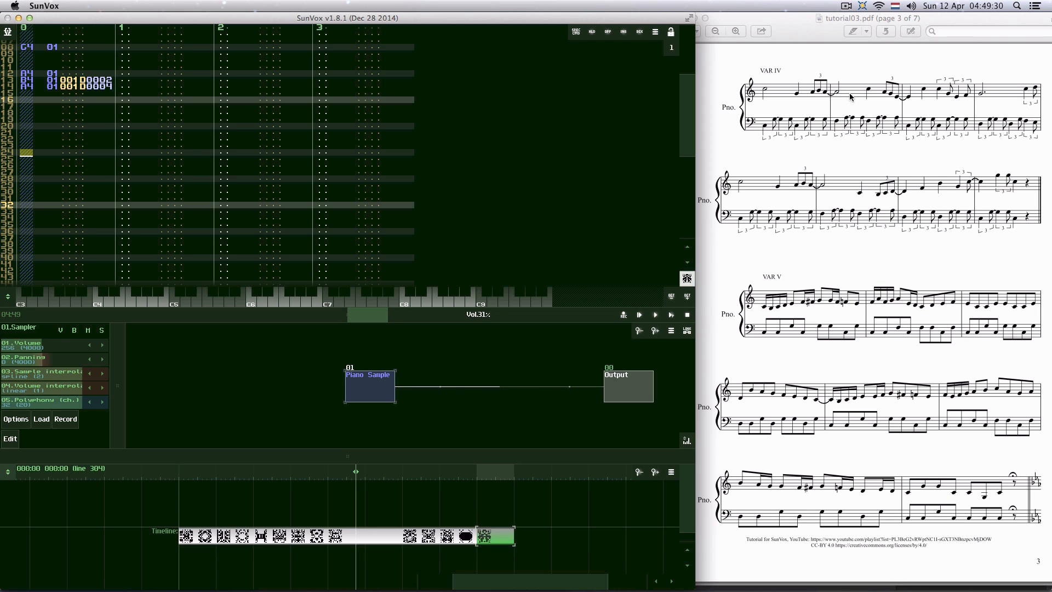
key("q")
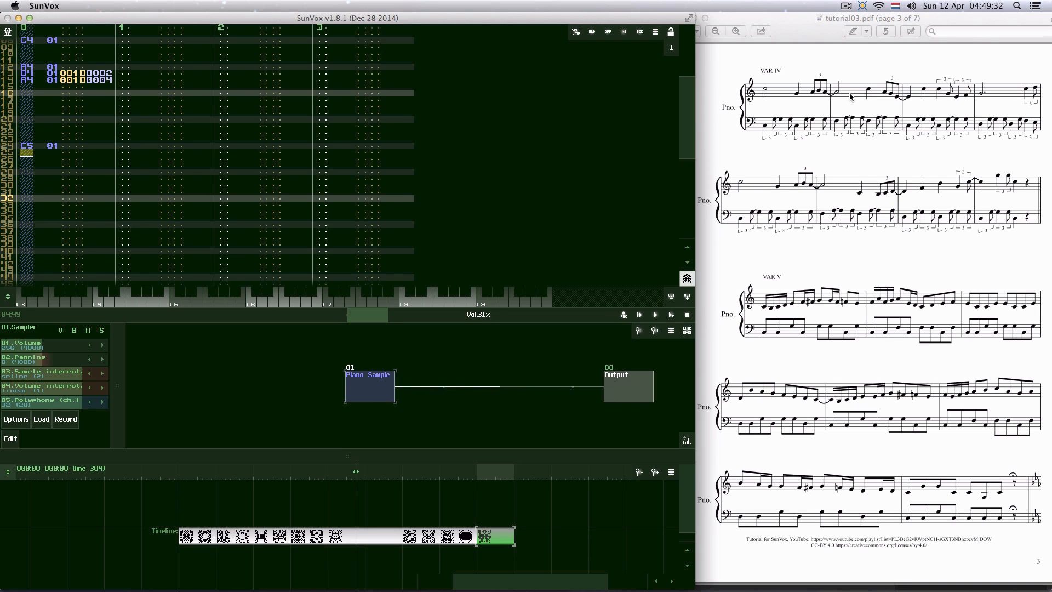
key("Down")
key("Down")
key("Down")
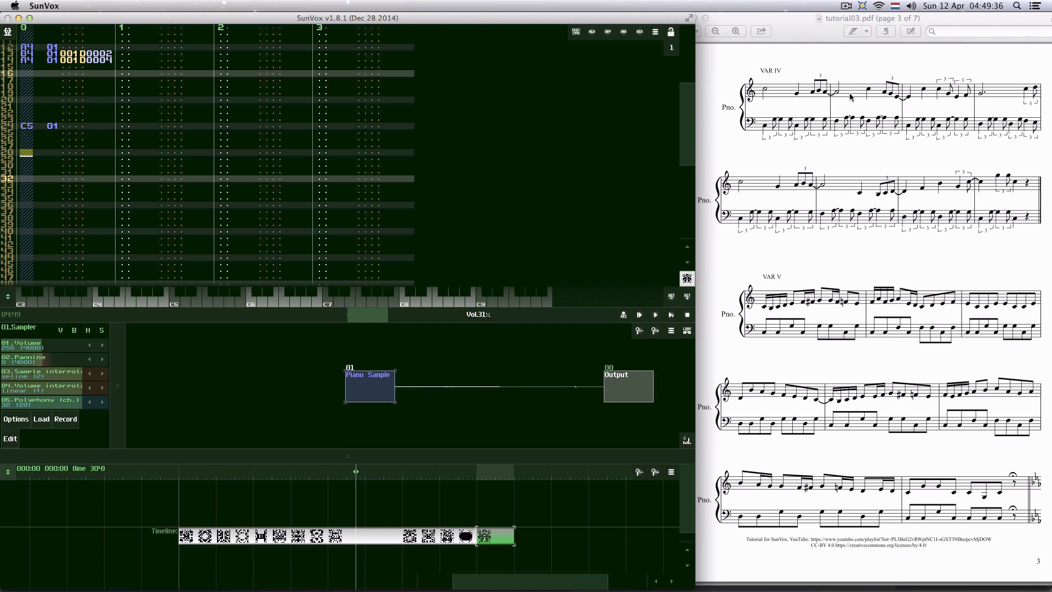
key("n")
key("b")
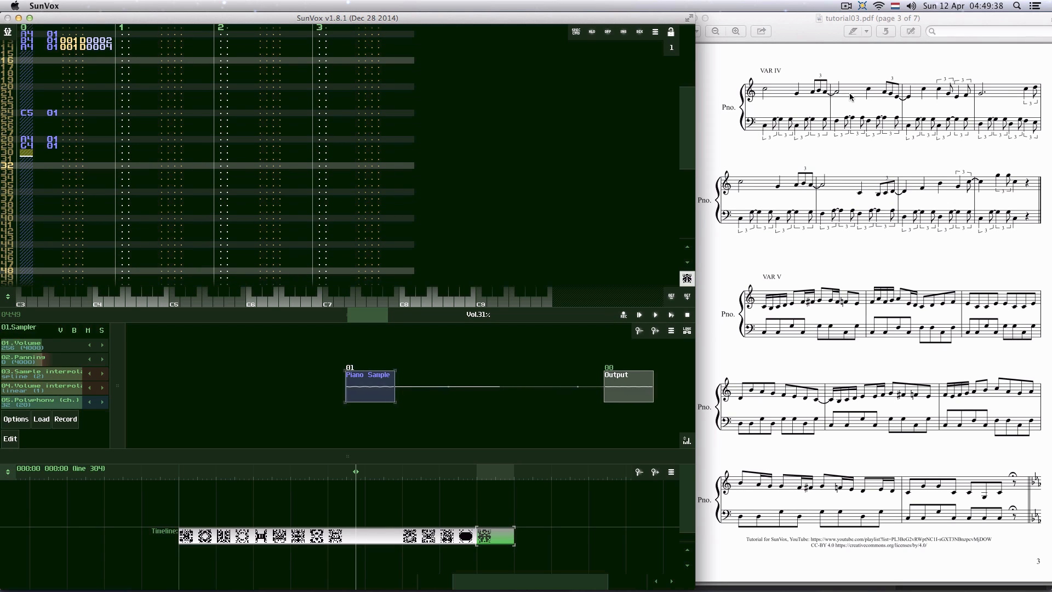
key("c")
- Assign effect 001D to the triplet's second and third notes on lines 29 and 30 of track 0
key("Right")
key("Up")
key("Up")
key("Right")
key("Right")
key("Right")
key("Right")
key("Right")
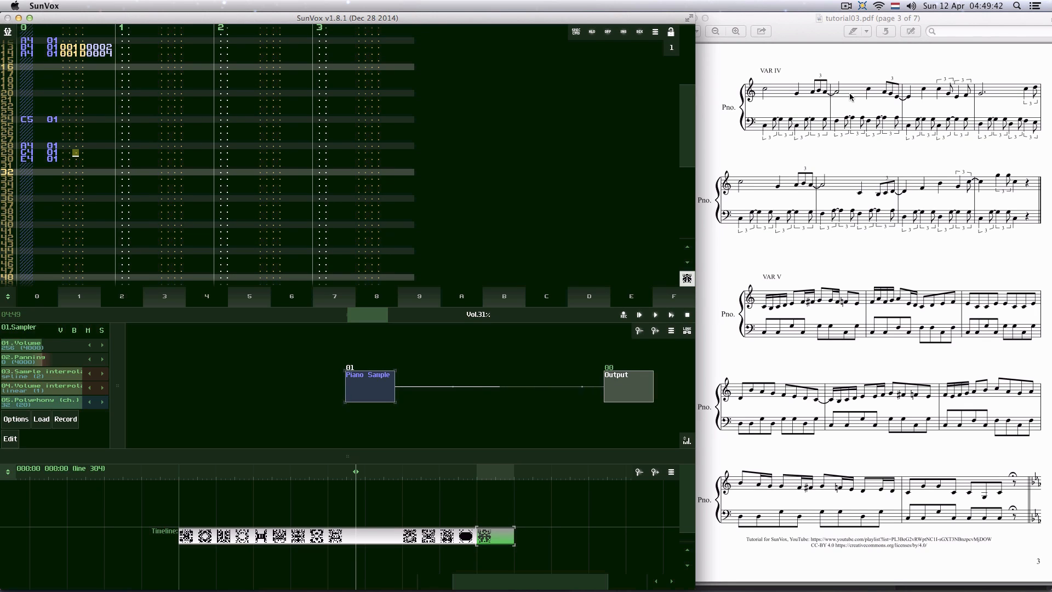
type("11")
key("Up")
key("Up")
key("Right")
type("dd")
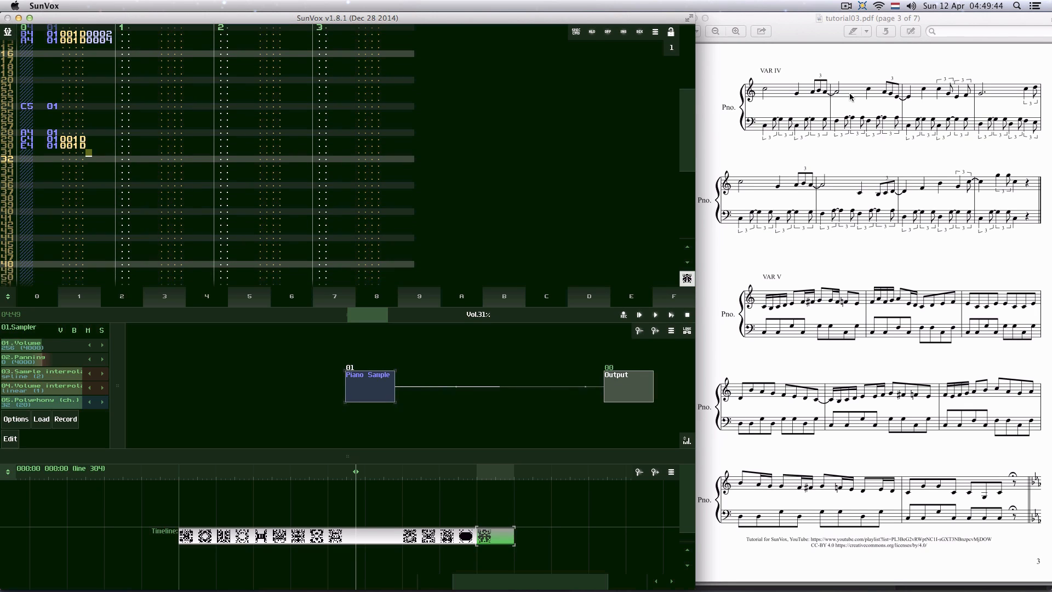
- Set the 001D effect values to 0002 on line 29 and 0004 on line 30
key("Up")
key("Up")
key("Right")
key("Right")
key("Right")
type("24")
- Enter the third bar's C5 on line 36 of track 0 and move ahead to line 40
key("Down")
key("Down")
key("Down")
key("Down")
key("Down")
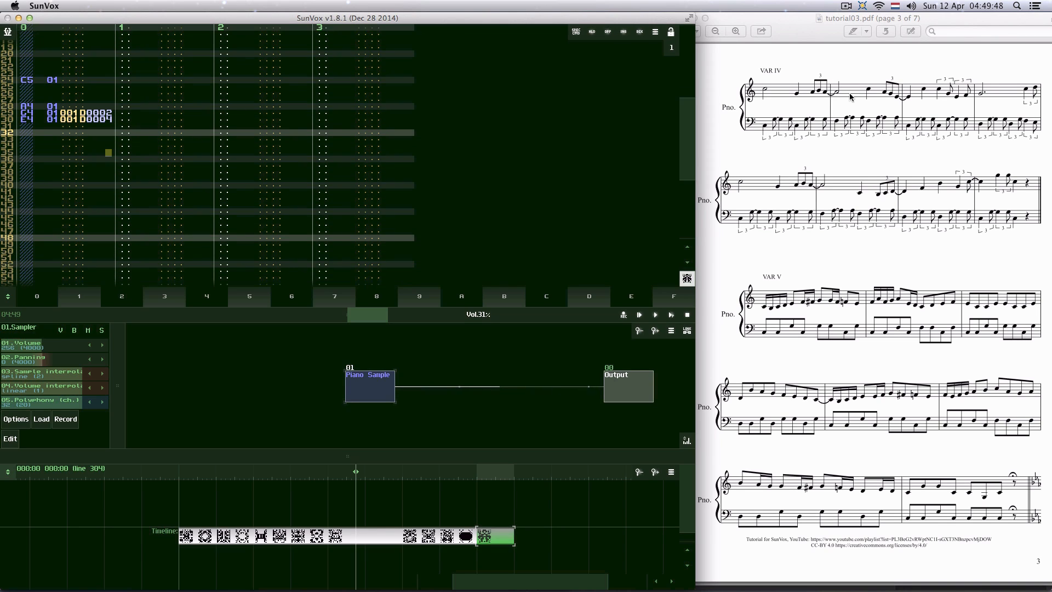
key("Right")
key("shift+Tab")
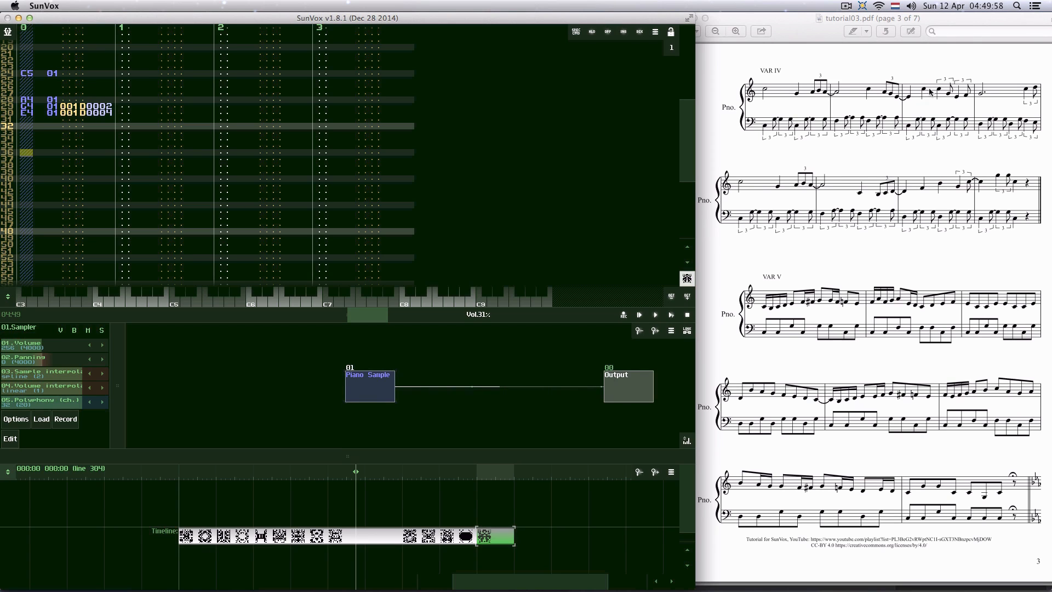
key("i")
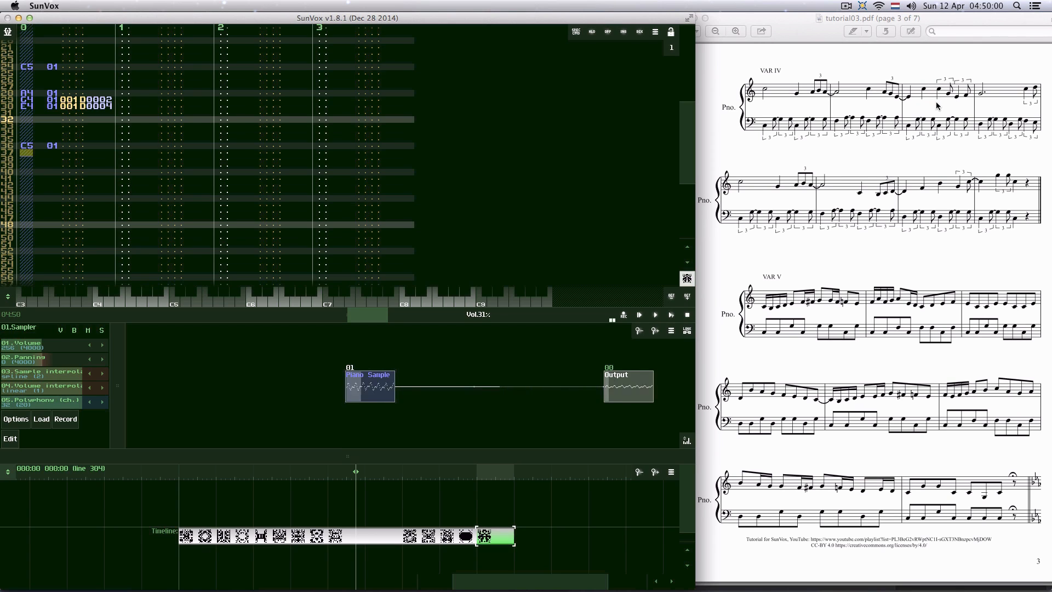
key("Down")
key("Down")
key("Down")
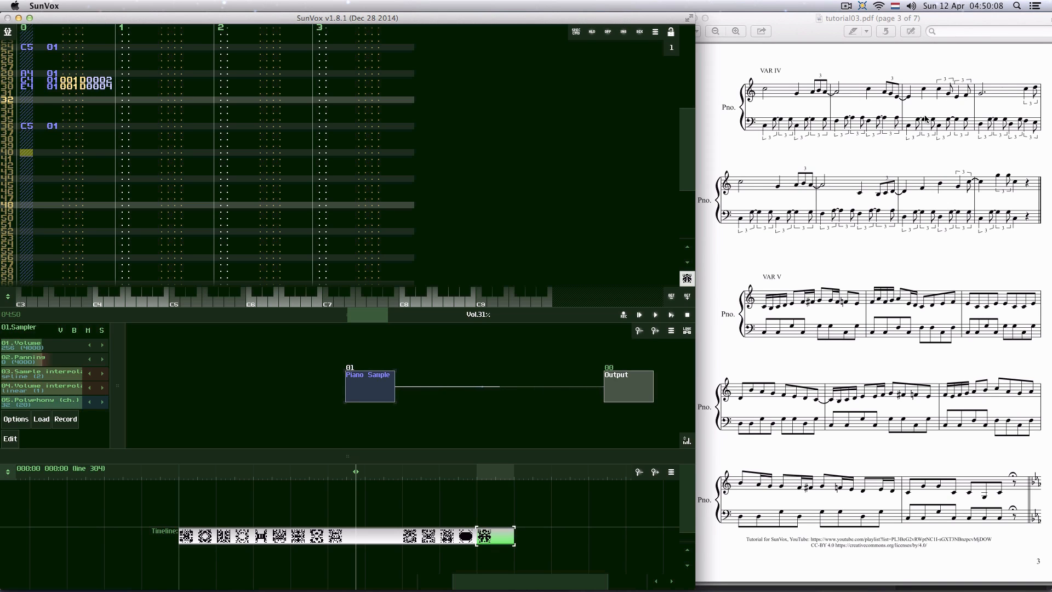
- Examine the rest-and-note triplet of Variation III on the previous sheet music page, then return to Variation IV
scroll(925, 118, "up", 3)
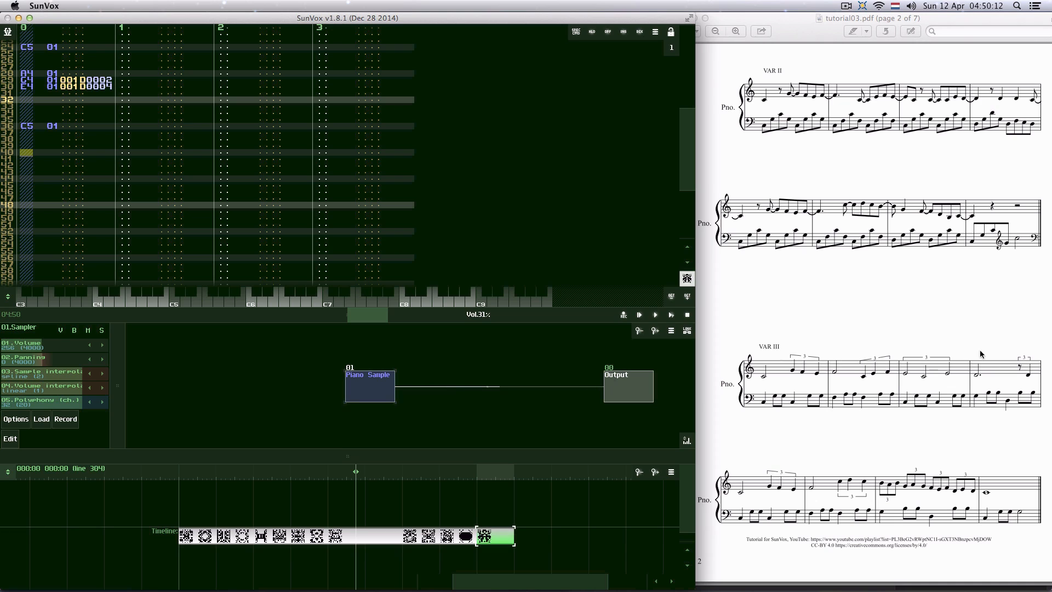
key("alt+super+8")
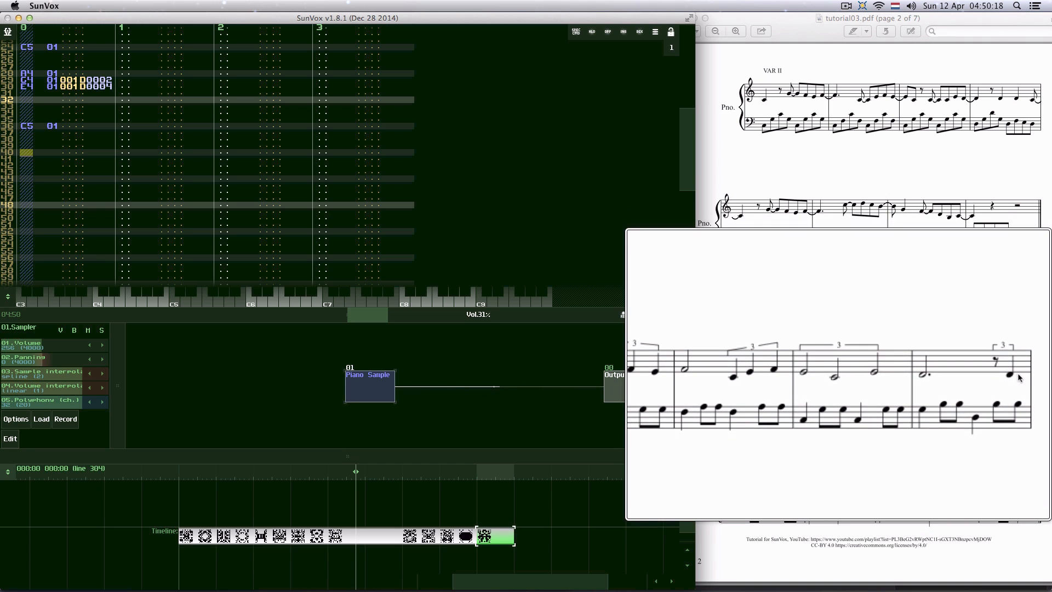
key("alt+super+8")
scroll(946, 283, "down", 3)
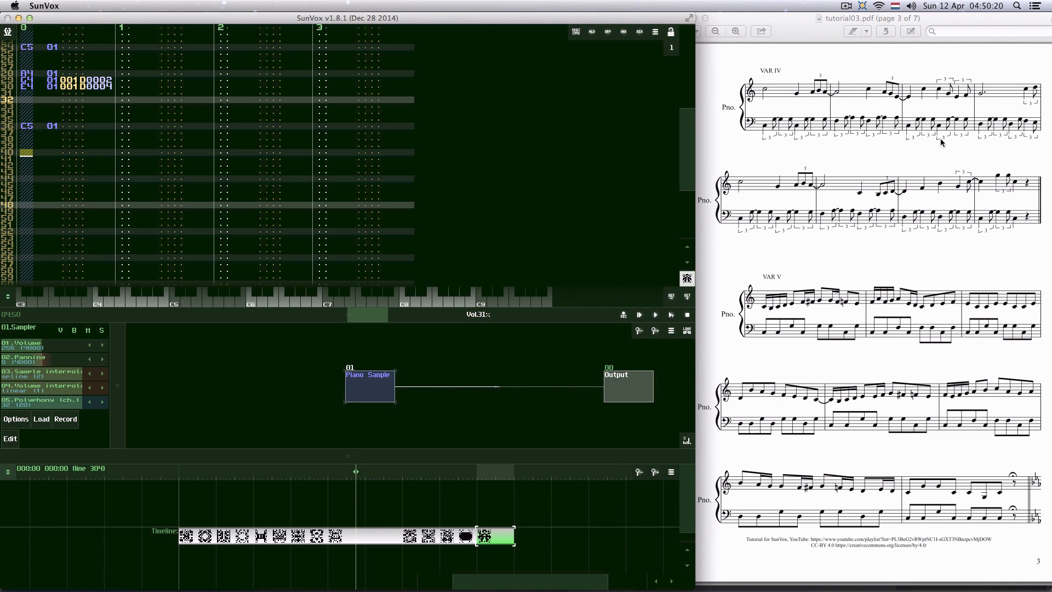
key("alt+super+8")
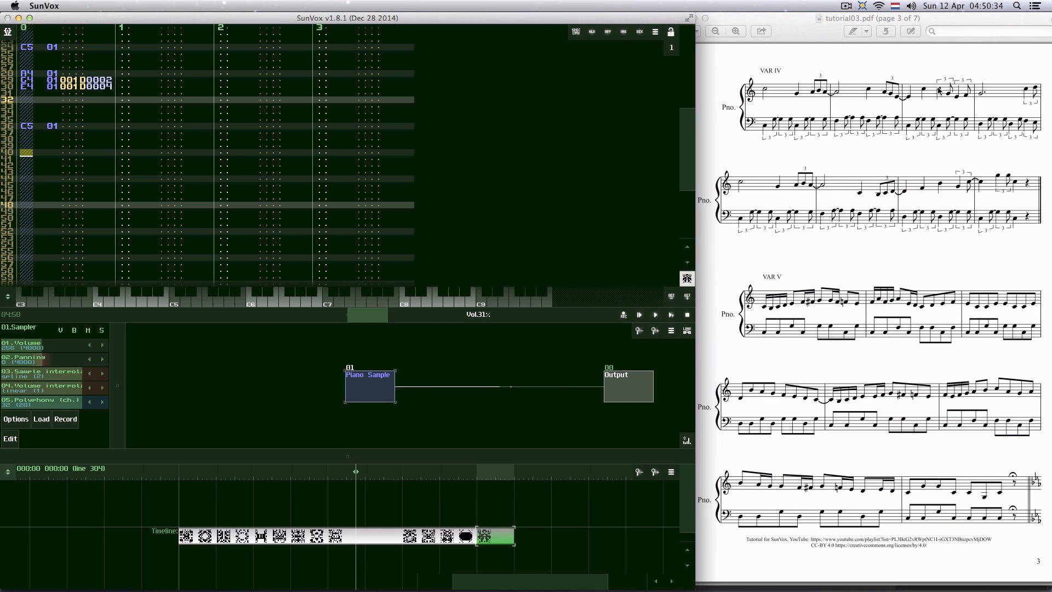
- Enter the next triplet's notes in track 0 with C5 on line 40 and G4 on line 42
key("q")
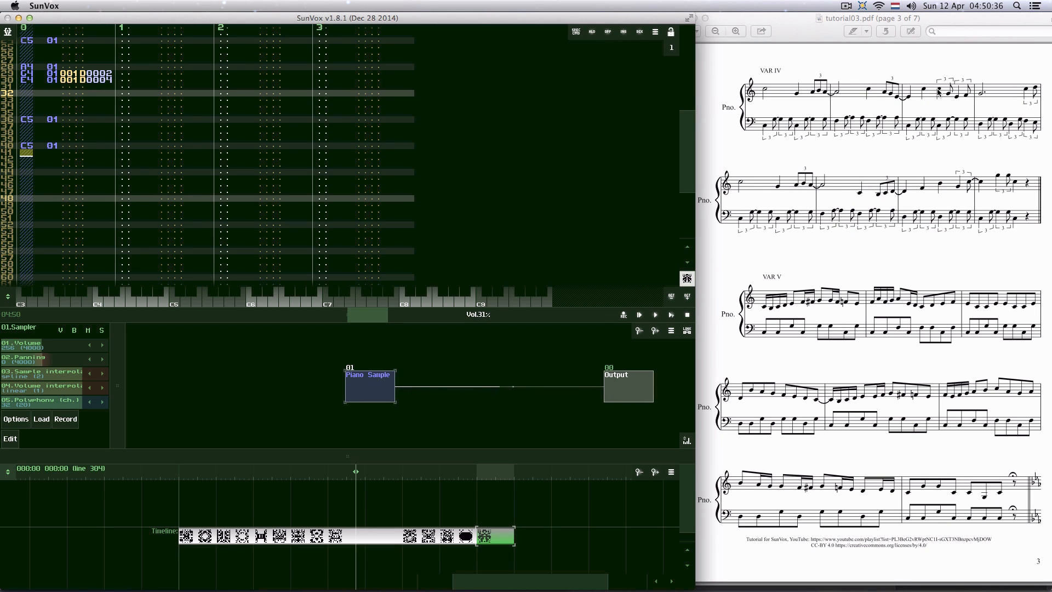
key("Down")
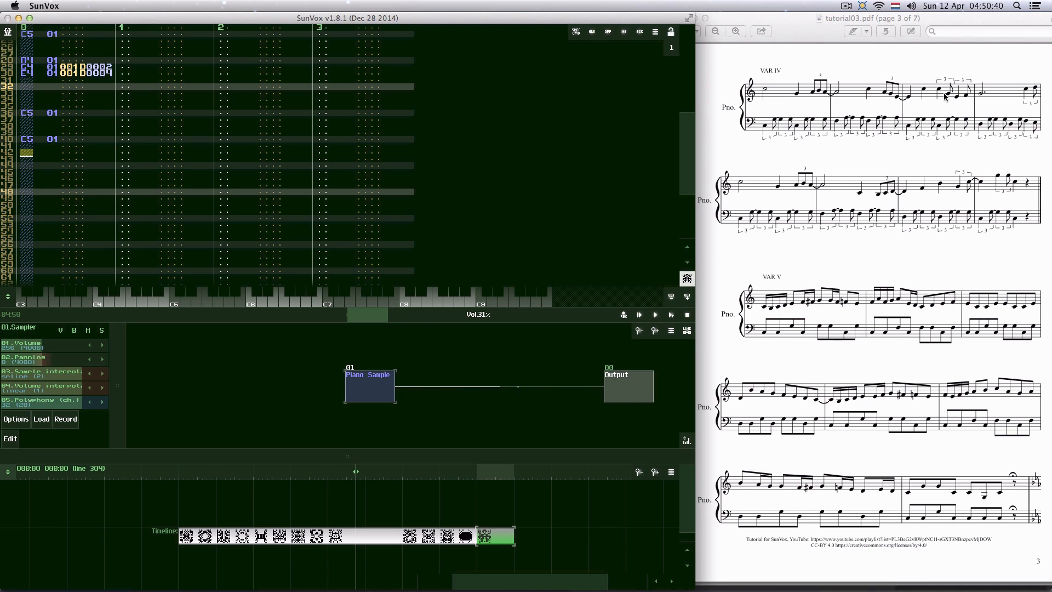
key("z")
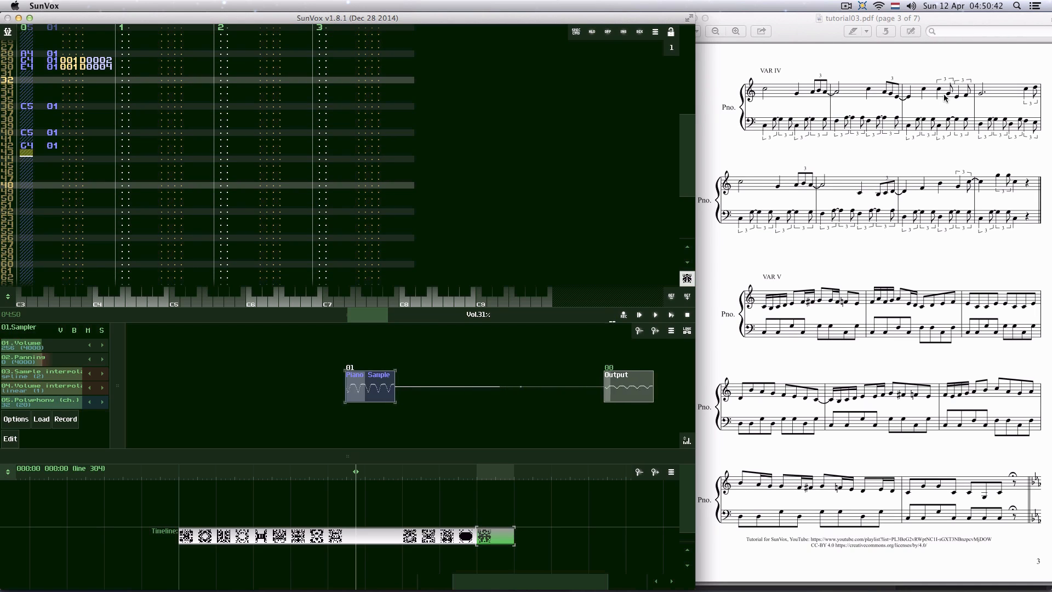
- Add effect 001D with value 0004 to the G4 on line 42 of track 0
key("Right")
key("Up")
key("Right")
key("Right")
key("Right")
key("Right")
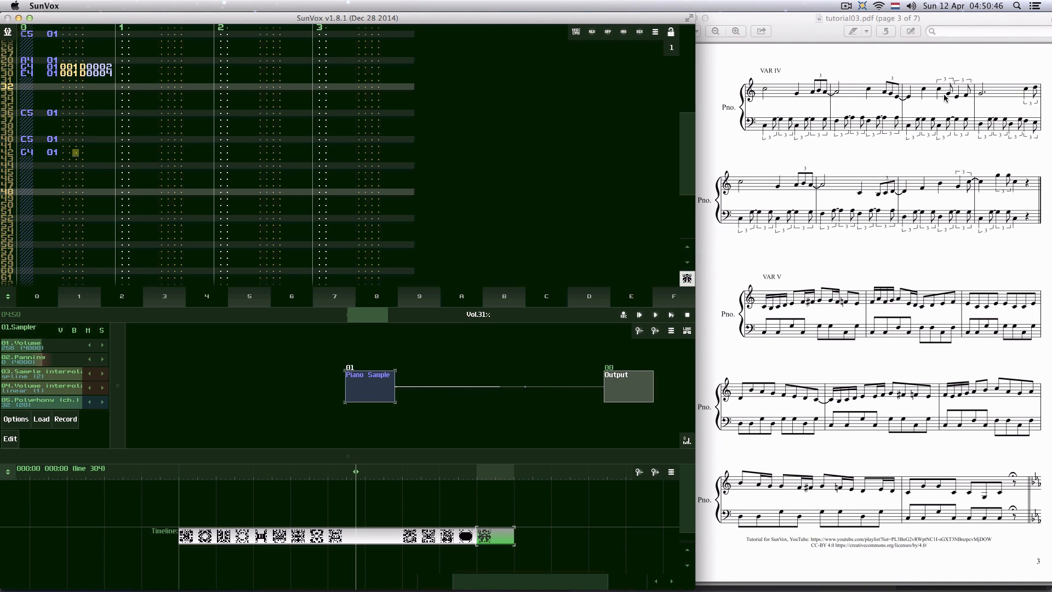
left_click(36, 146)
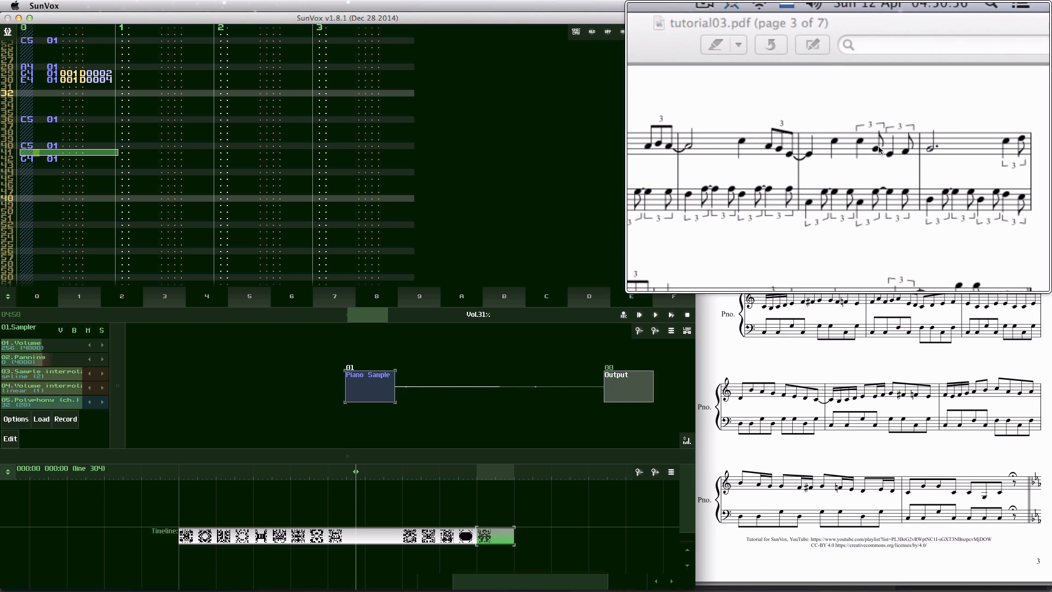
left_click(76, 159)
type("1D")
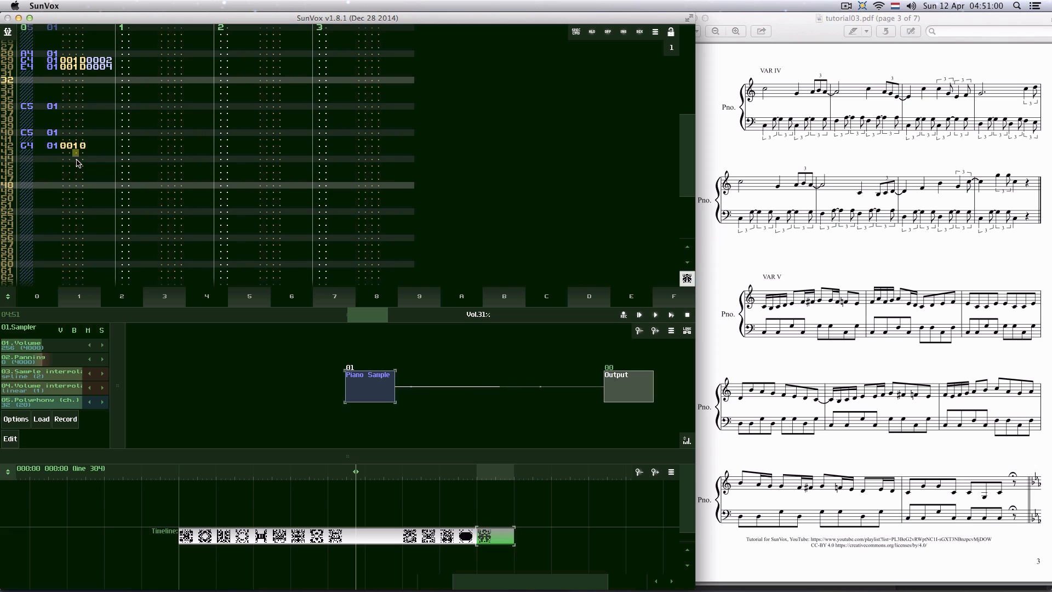
type("0004")
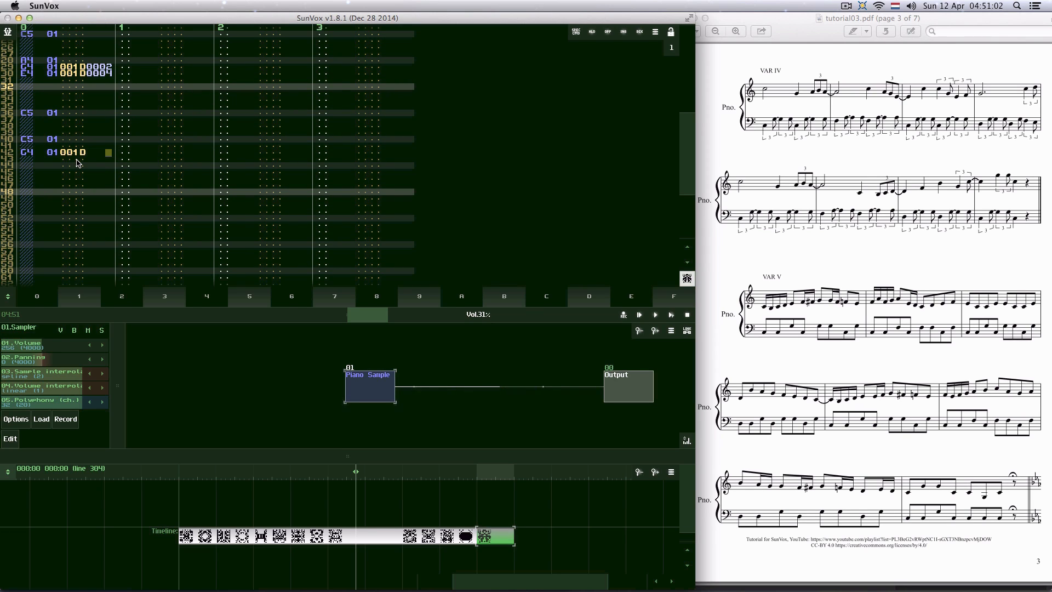
- Enter the following triplet's notes in track 0 with E4 on line 44 and F4 on line 46
left_click(31, 68)
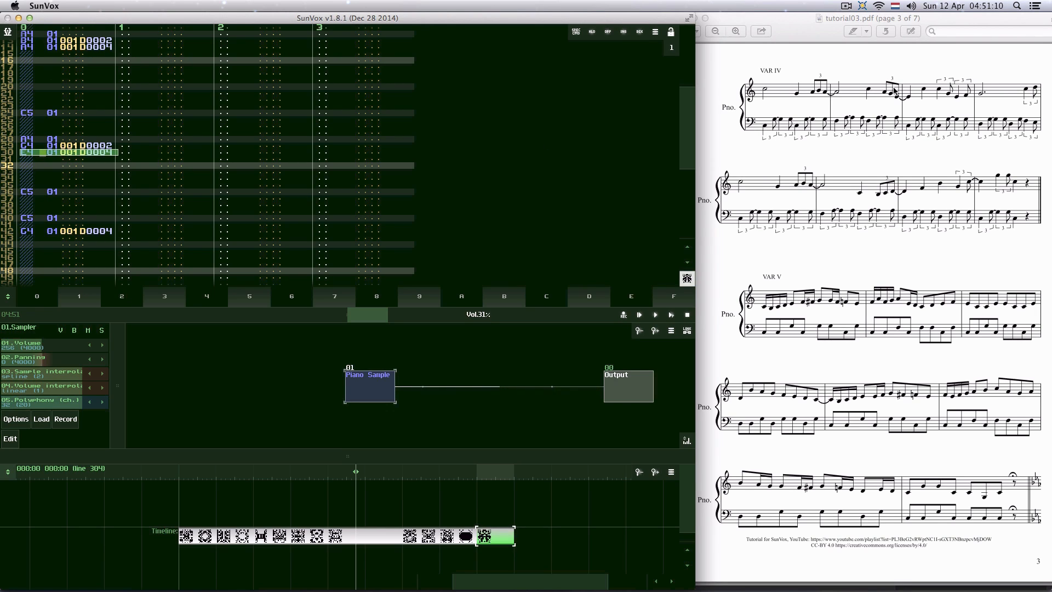
scroll(205, 228, "down", 3)
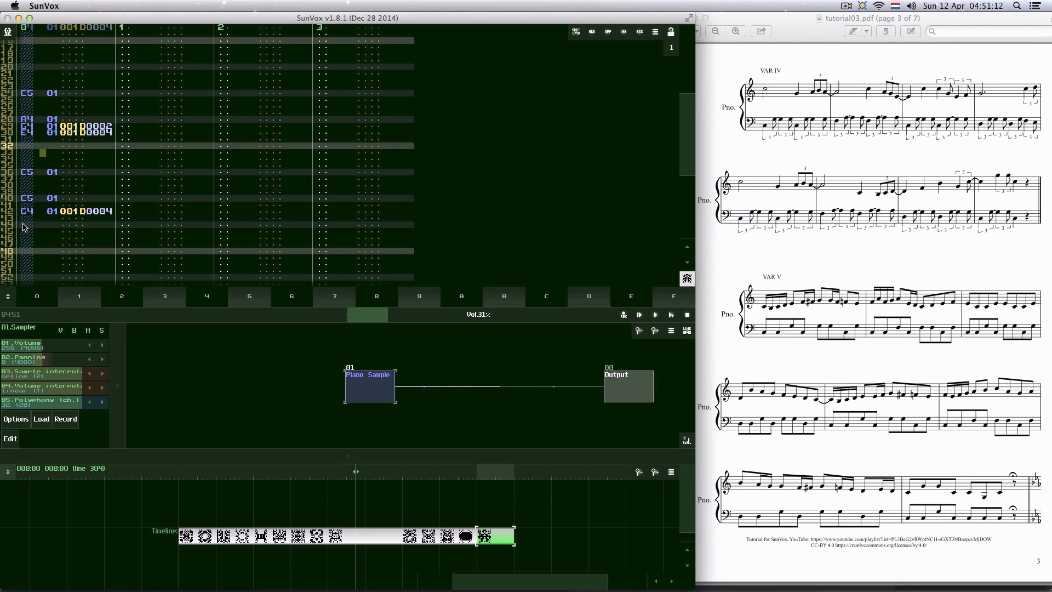
left_click(24, 227)
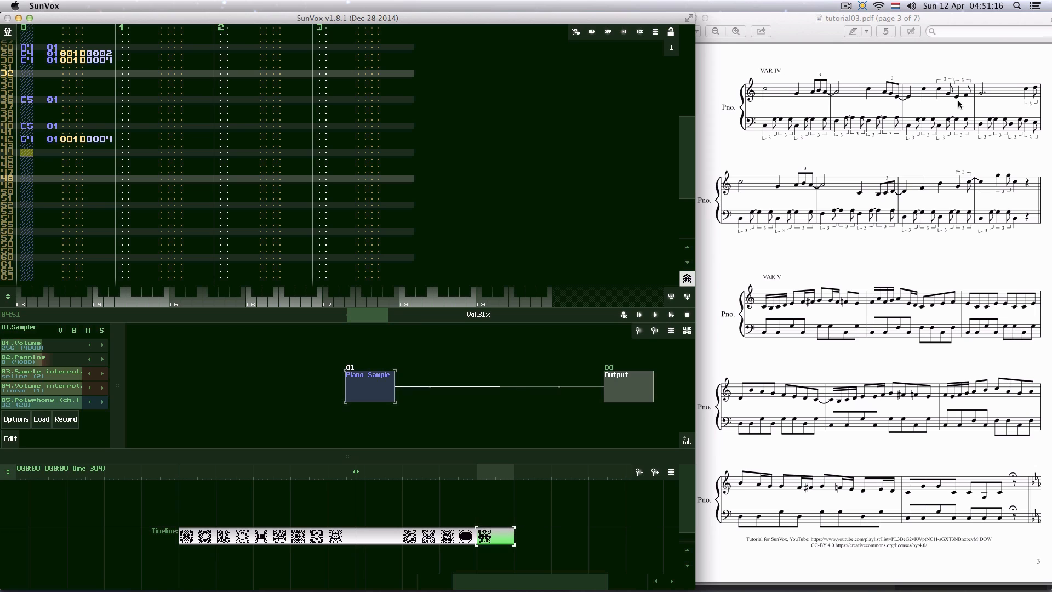
key("c")
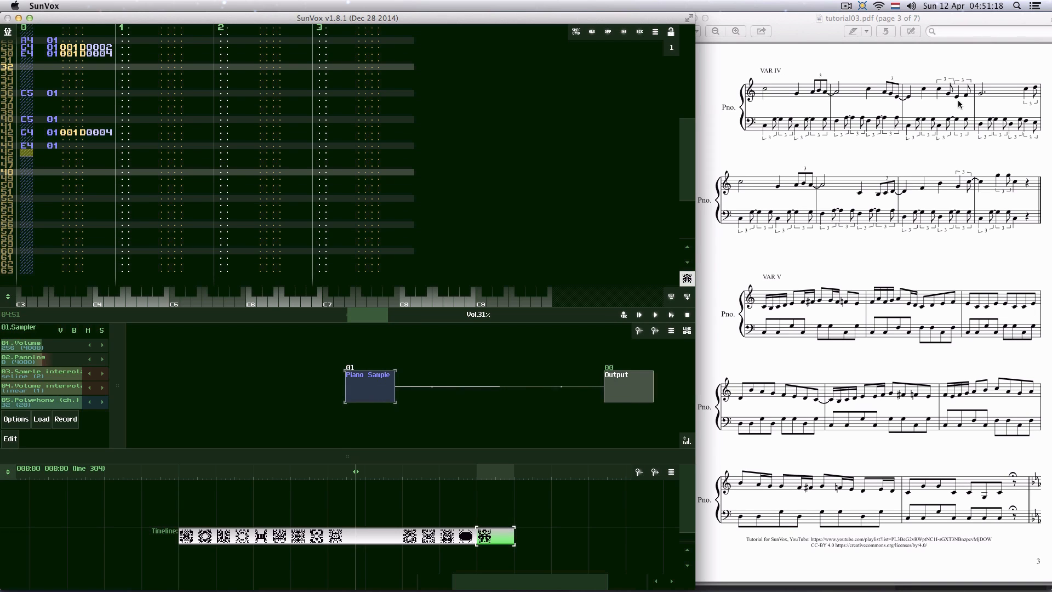
key("Down")
key("v")
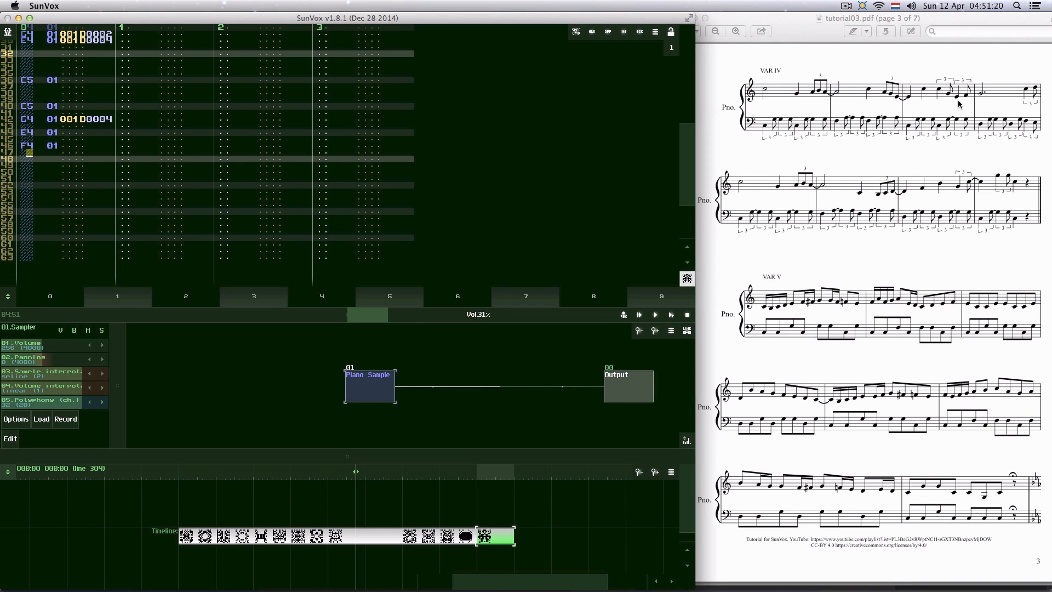
- Add effect 001D with value 0004 to the F4 on line 46 of track 0
key("Right")
key("Right")
key("Right")
key("Right")
key("Right")
key("Right")
key("Right")
key("Up")
type("1")
key("Up")
key("Right")
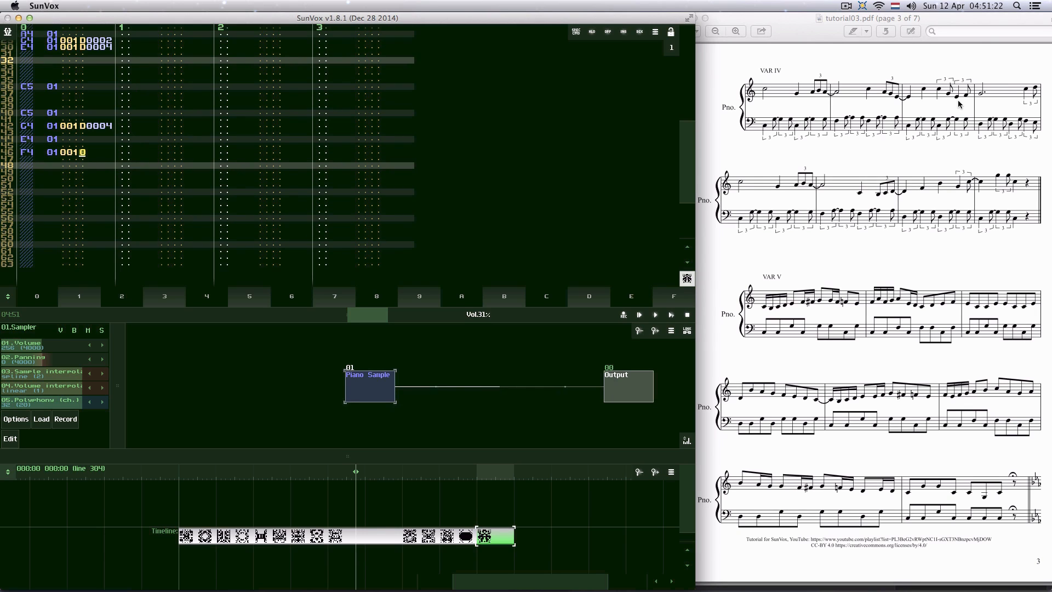
type("d")
key("Up")
key("Right")
key("Right")
key("Right")
key("Right")
type("4")
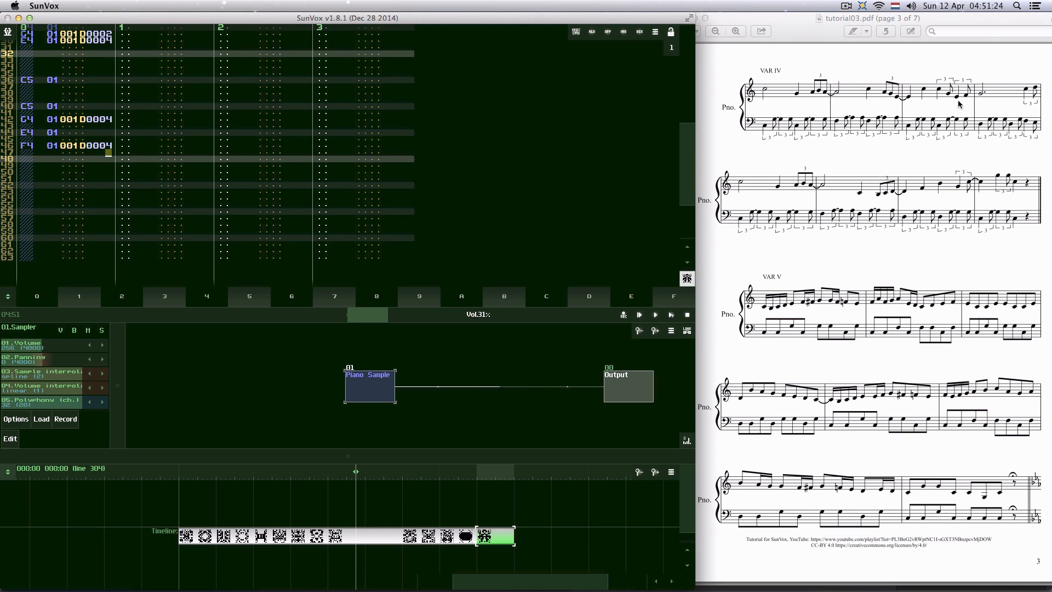
- Continue the track 0 melody with G4 on line 48, C5 on line 60 and D5 on line 62
left_click(19, 160)
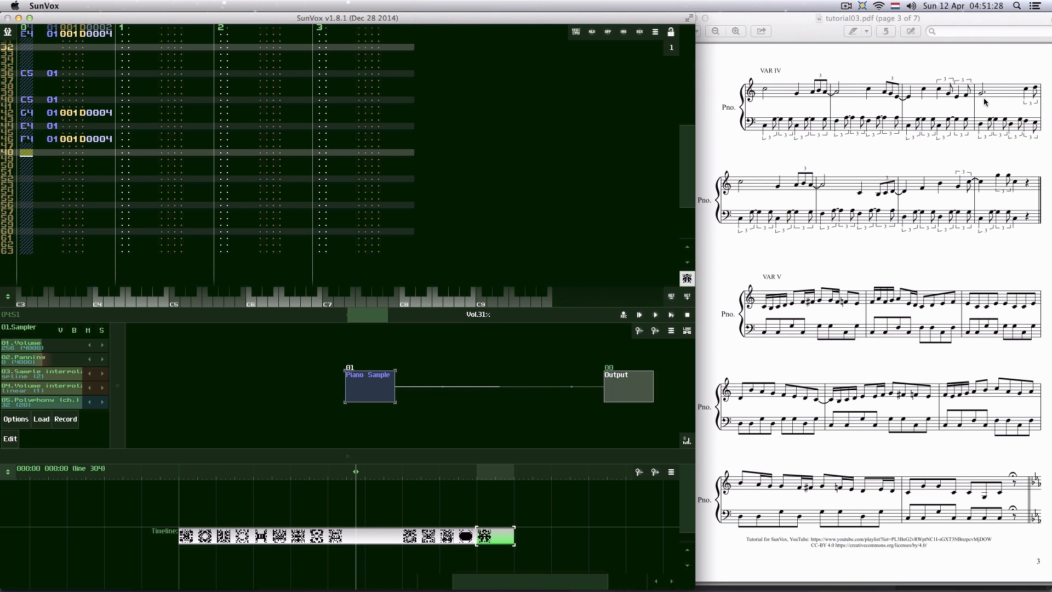
key("z")
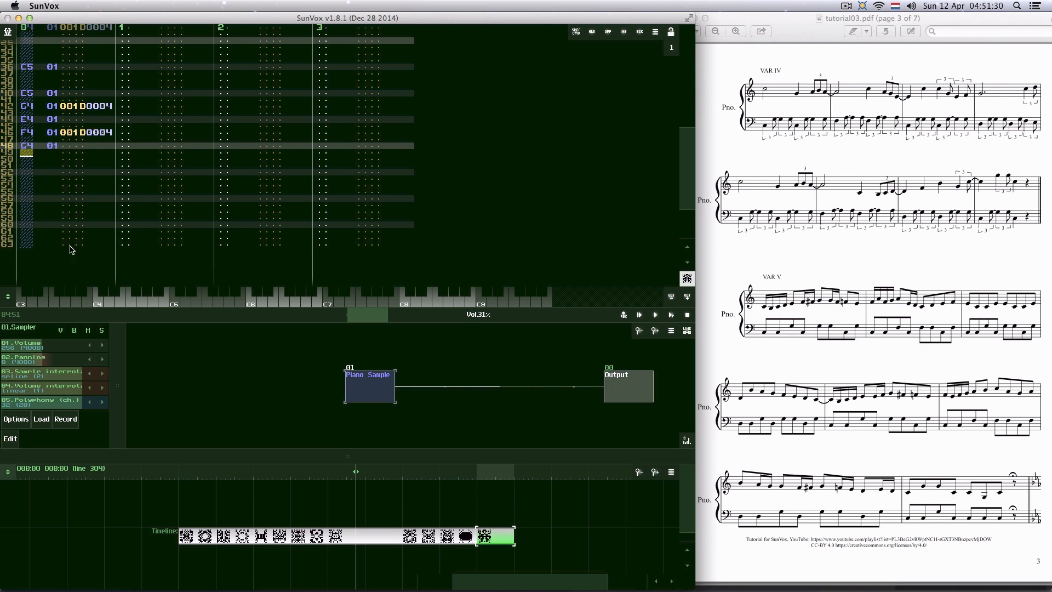
left_click(23, 225)
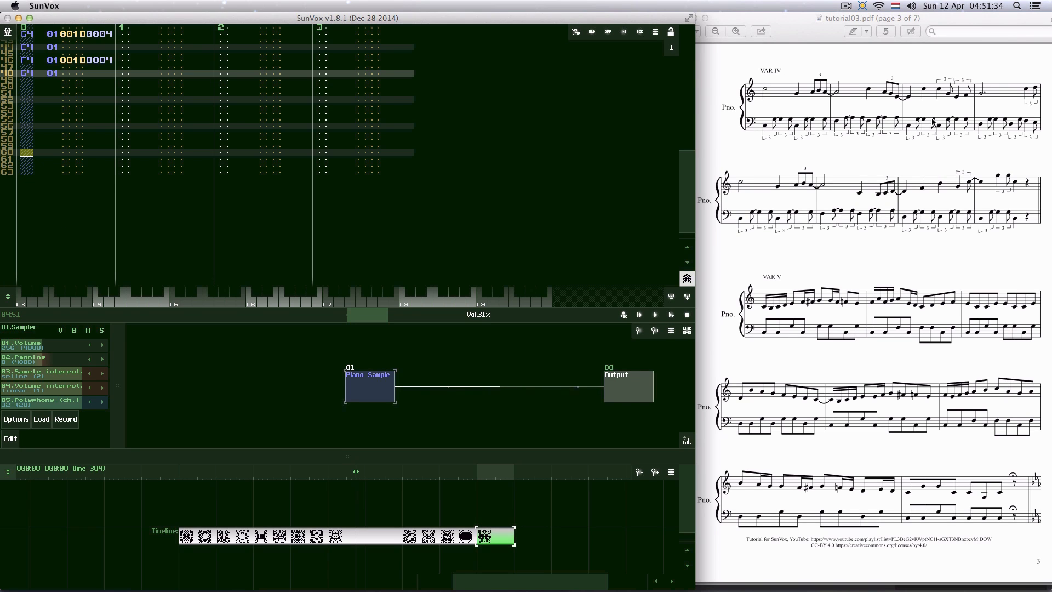
key("q")
key("Down")
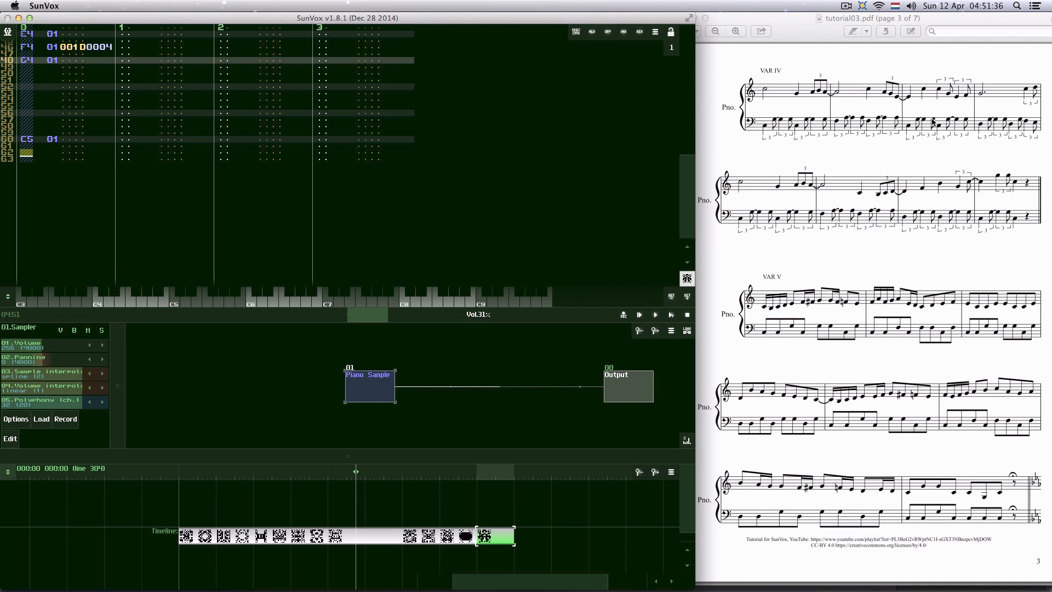
key("w")
- Add effect 001D with value 0004 to the D5 on line 62 of track 0
key("Right")
key("Right")
key("Right")
key("Right")
key("Right")
key("Right")
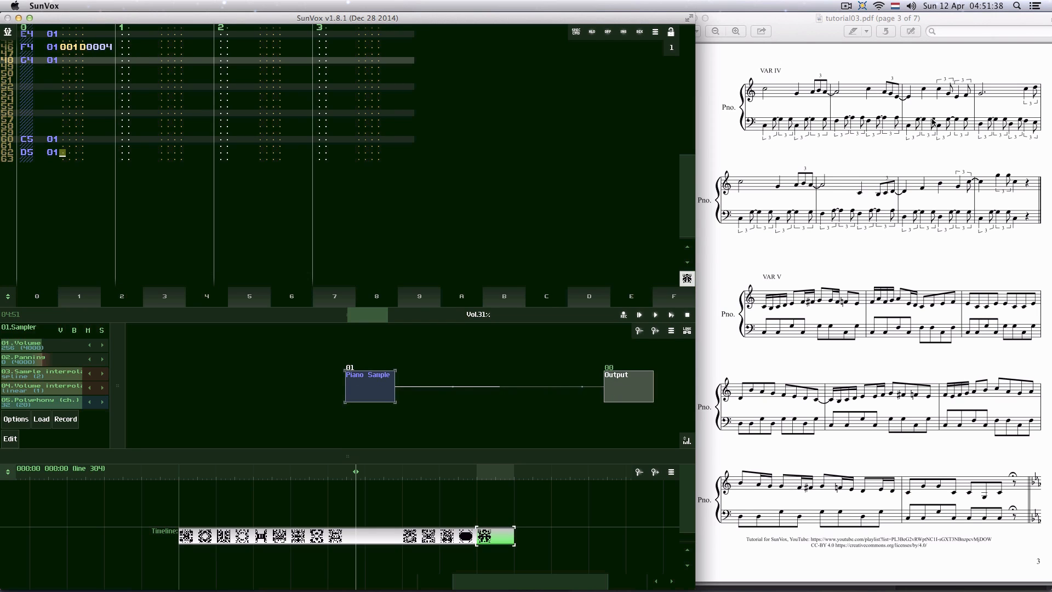
type("1")
key("Up")
key("Right")
type("d")
key("Right")
key("Up")
key("Right")
type("4")
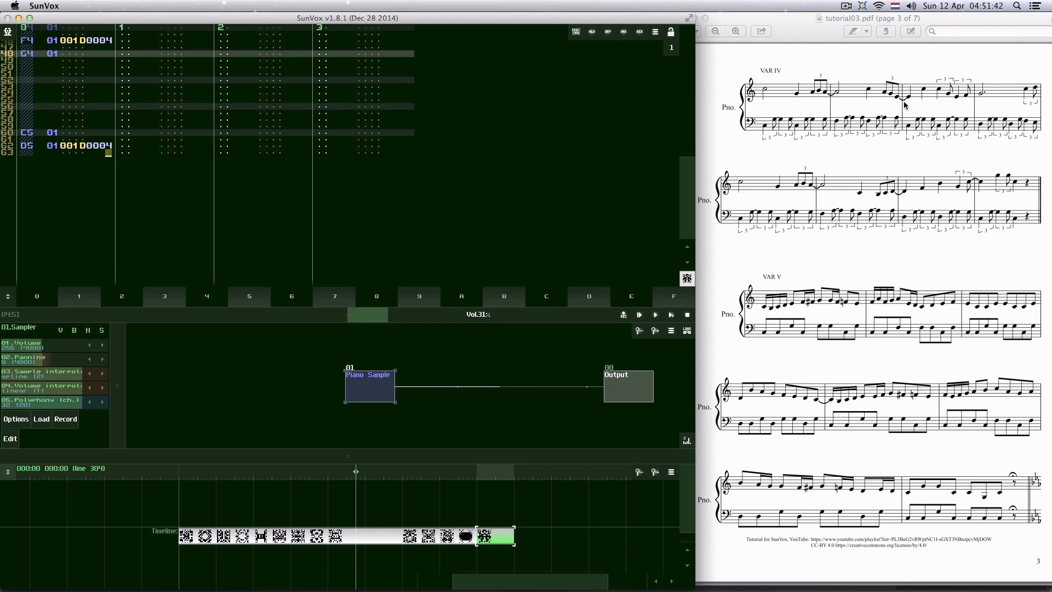
- Start the bass part in track 1 with C3 on line 0 and G3 on line 2
key("Down")
key("Right")
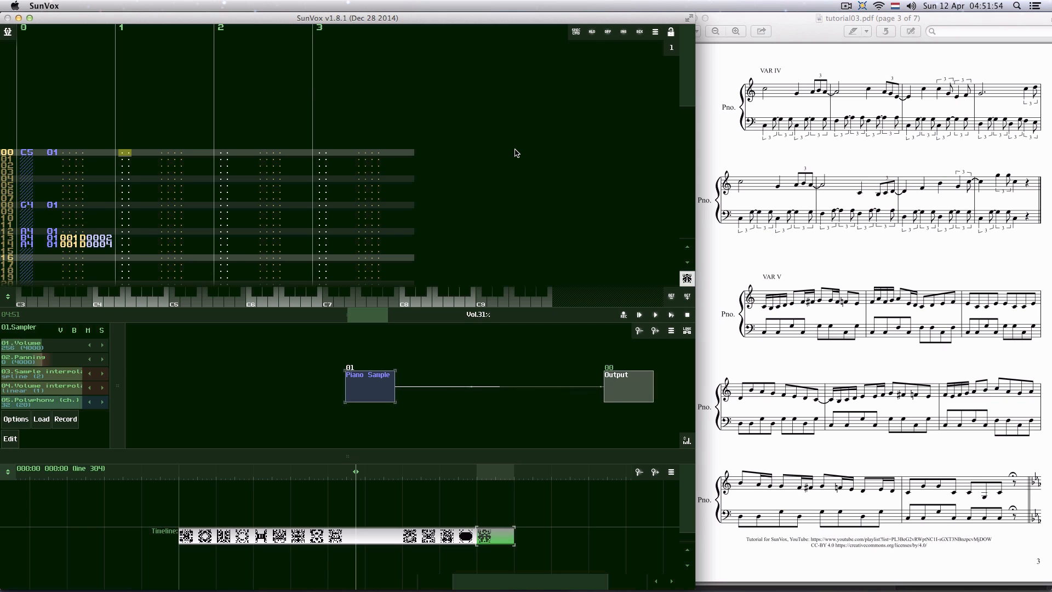
key("z")
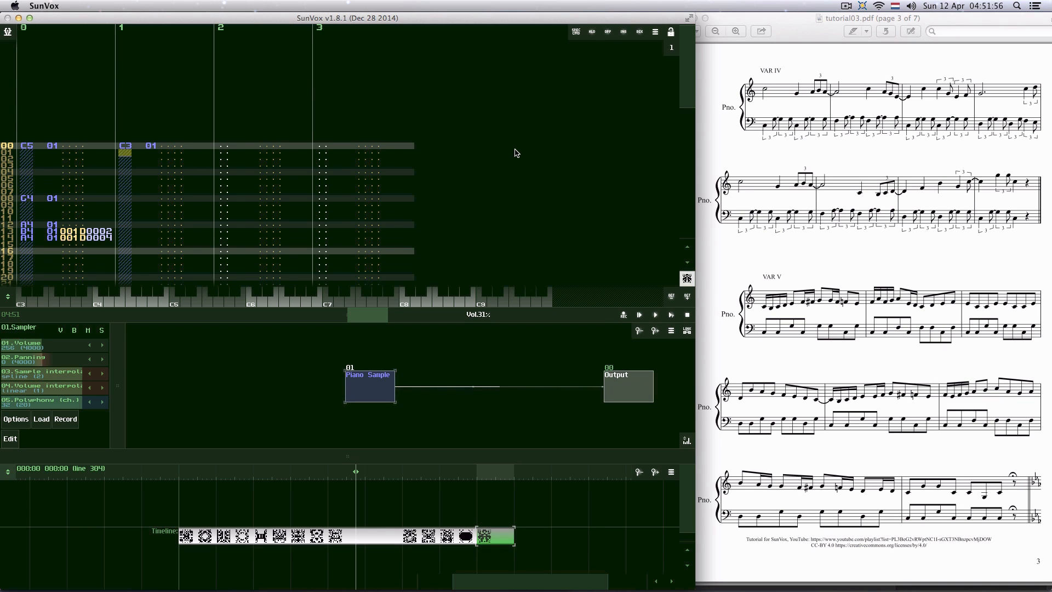
key("z")
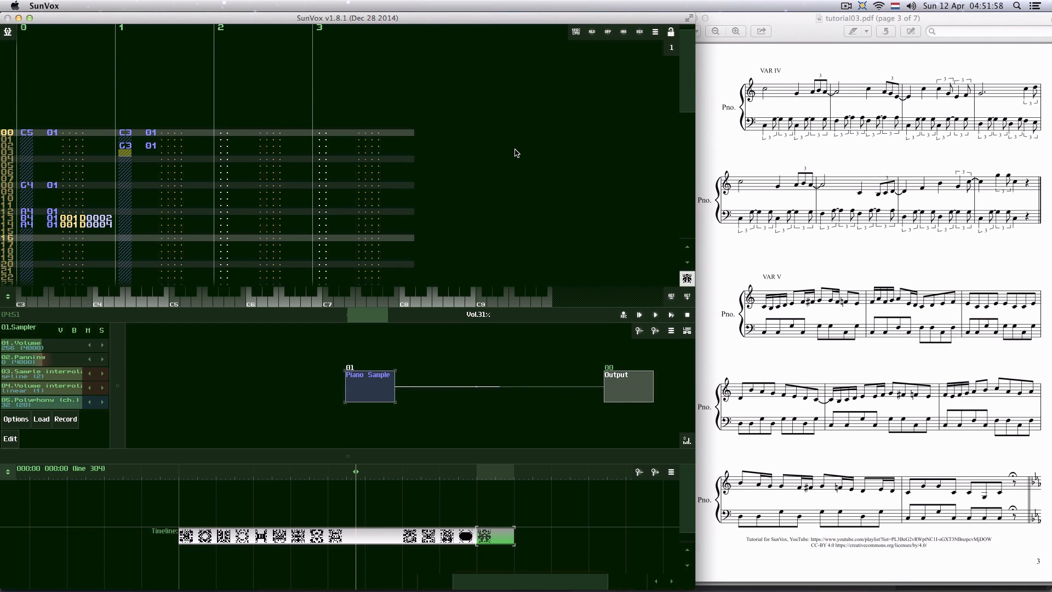
- Add effect 001D with value 0004 to the G3 on line 2 of track 1
key("Right")
key("Right")
key("Right")
key("Right")
key("Right")
key("Right")
key("Right")
key("Up")
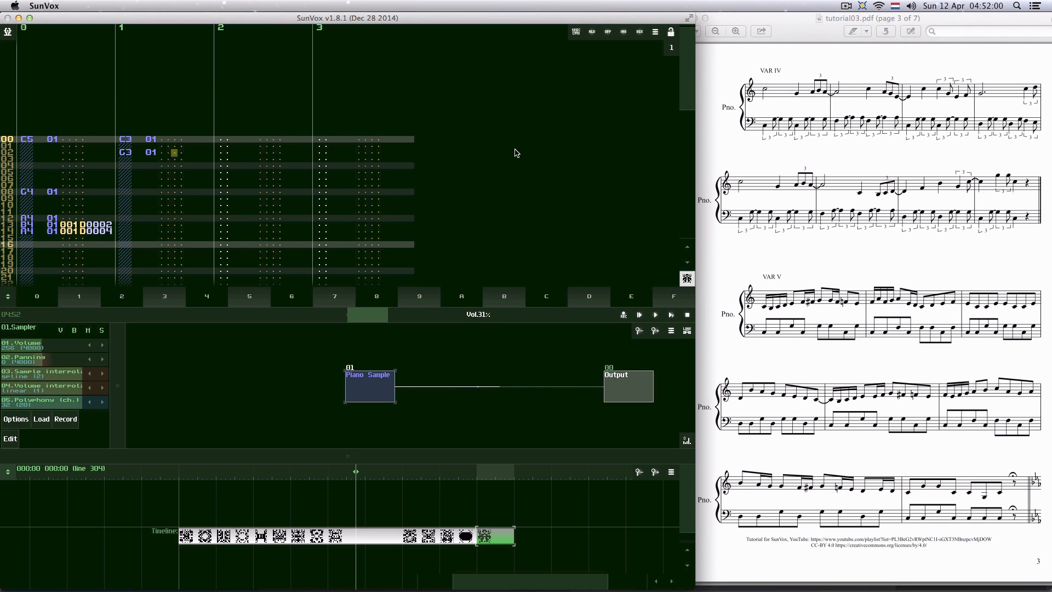
type("001d0004")
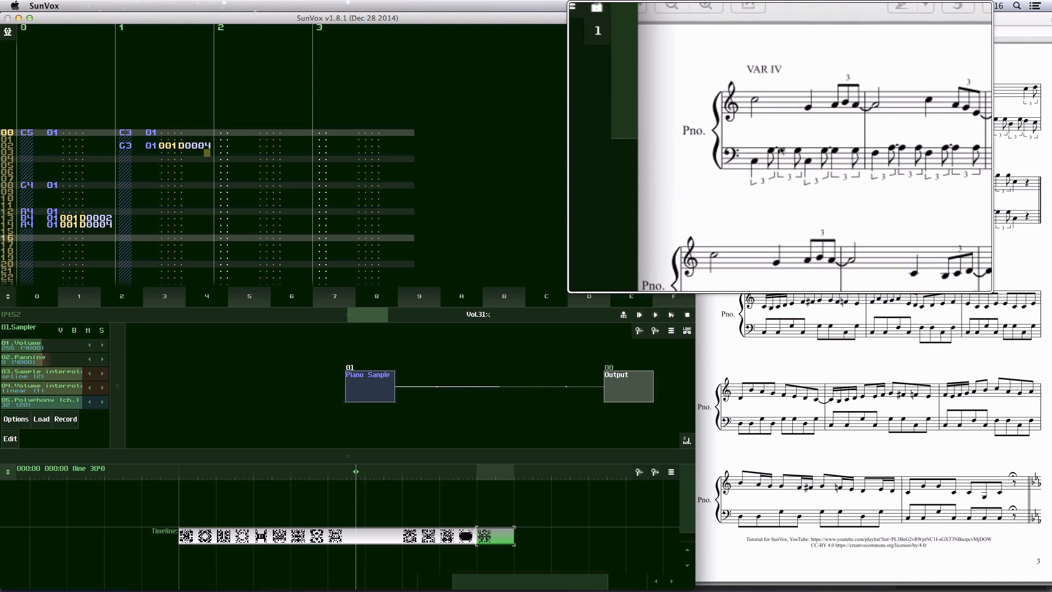
- Enter the first triplet pair's closing G3 on line 6 of track 1
key("alt+super+8")
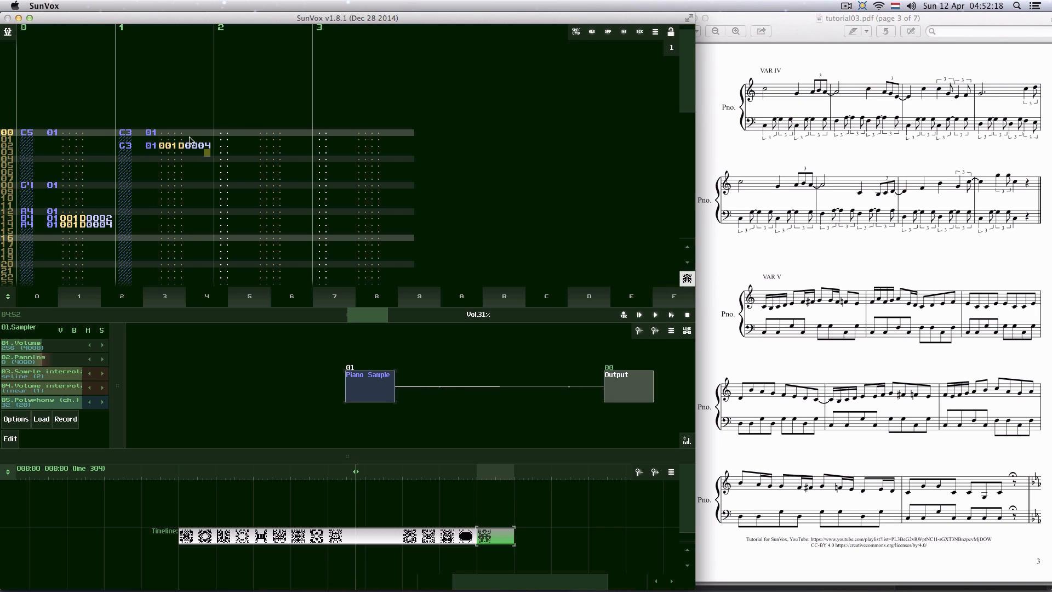
left_click(123, 160)
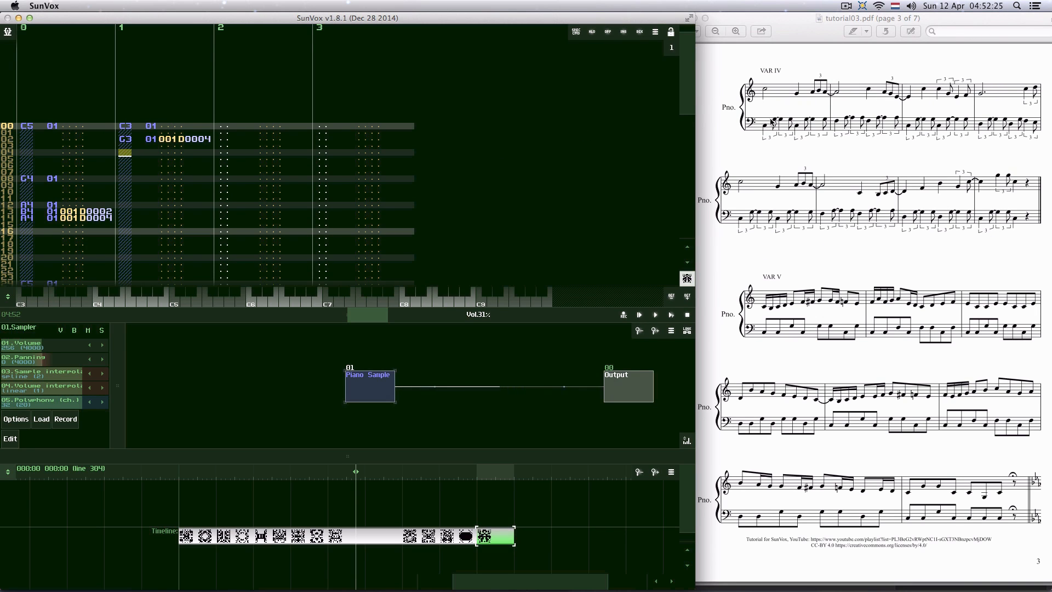
scroll(121, 169, "down", 2)
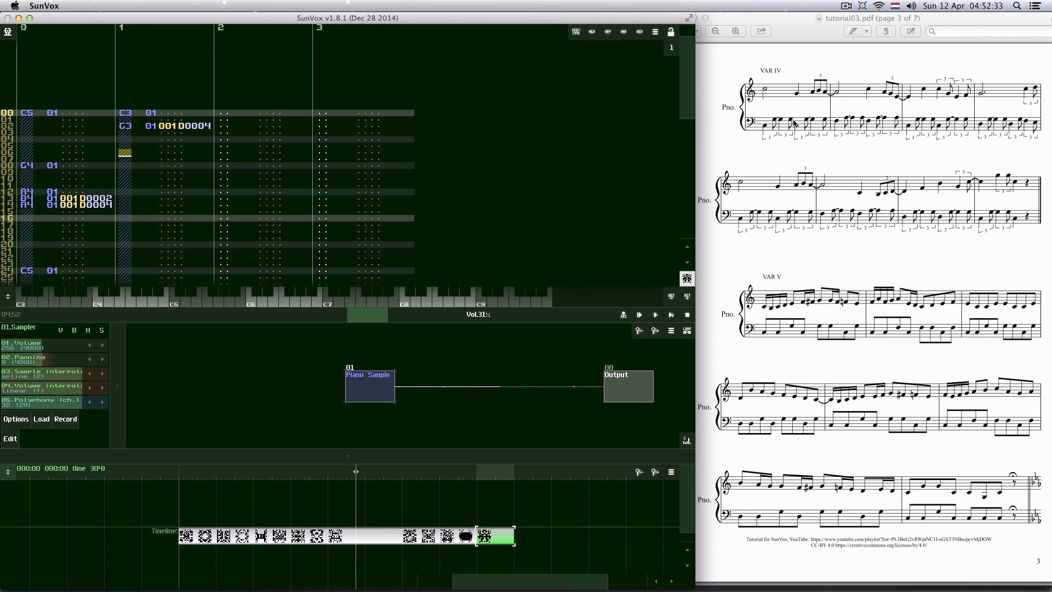
key("b")
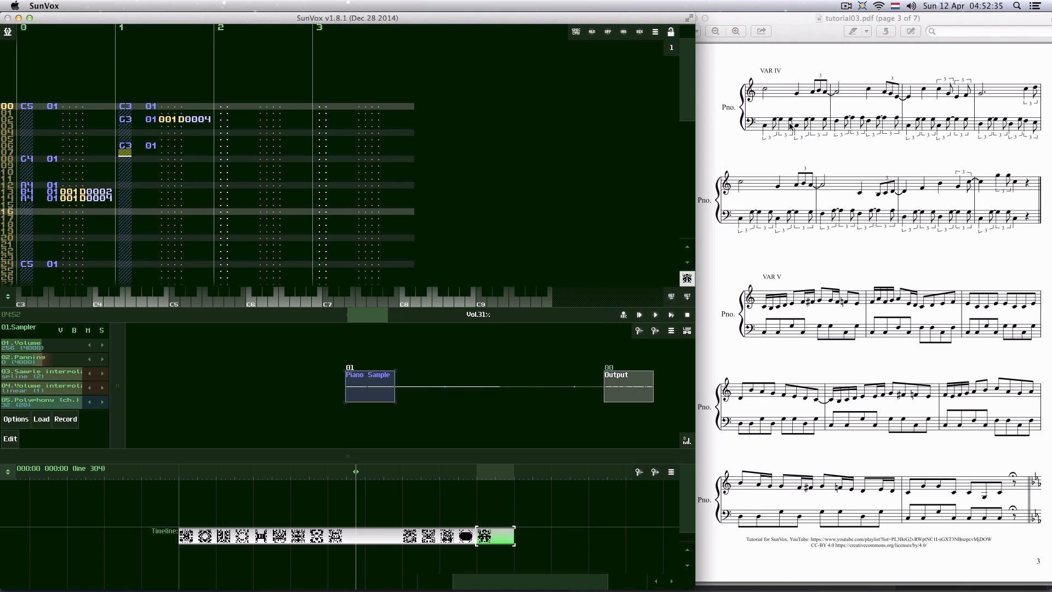
- Add effect 001D with value 0004 to the G3 on line 6 of track 1
key("Right")
key("Up")
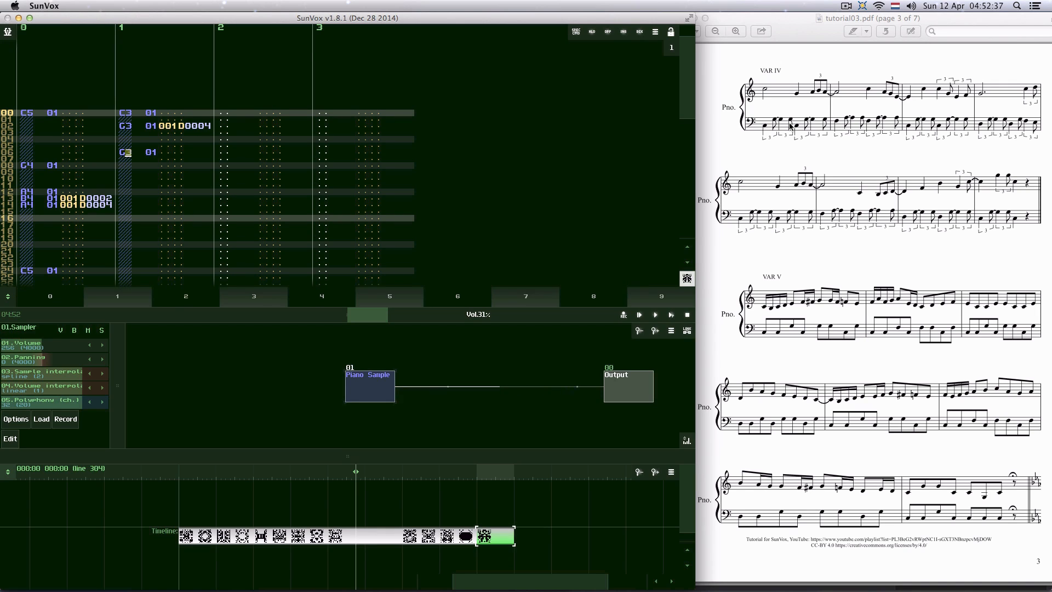
key("Right")
key("Right")
key("Right")
key("Right")
key("Right")
key("Right")
key("Right")
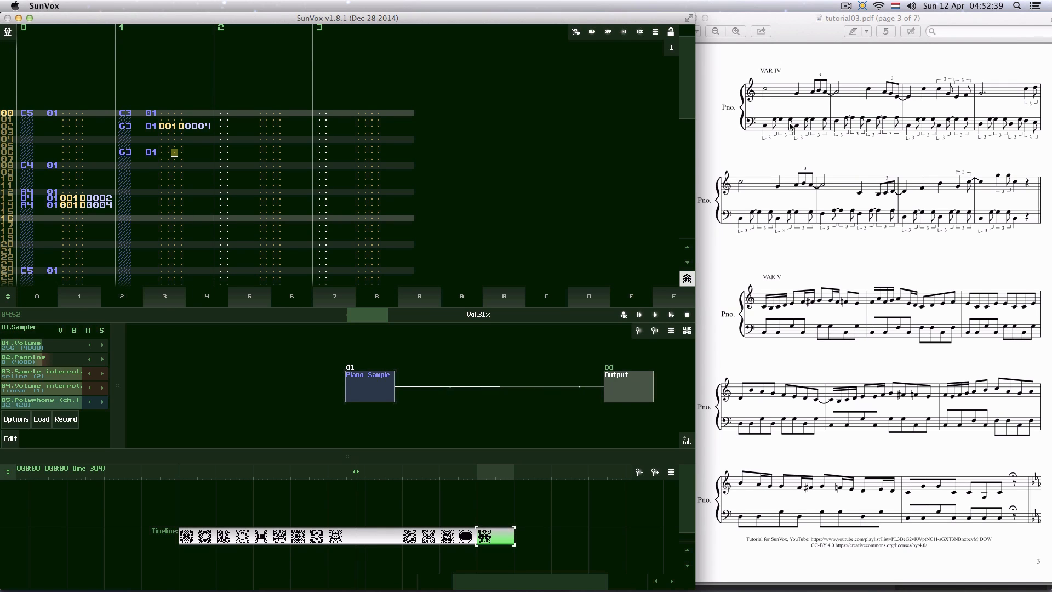
type("001D0004")
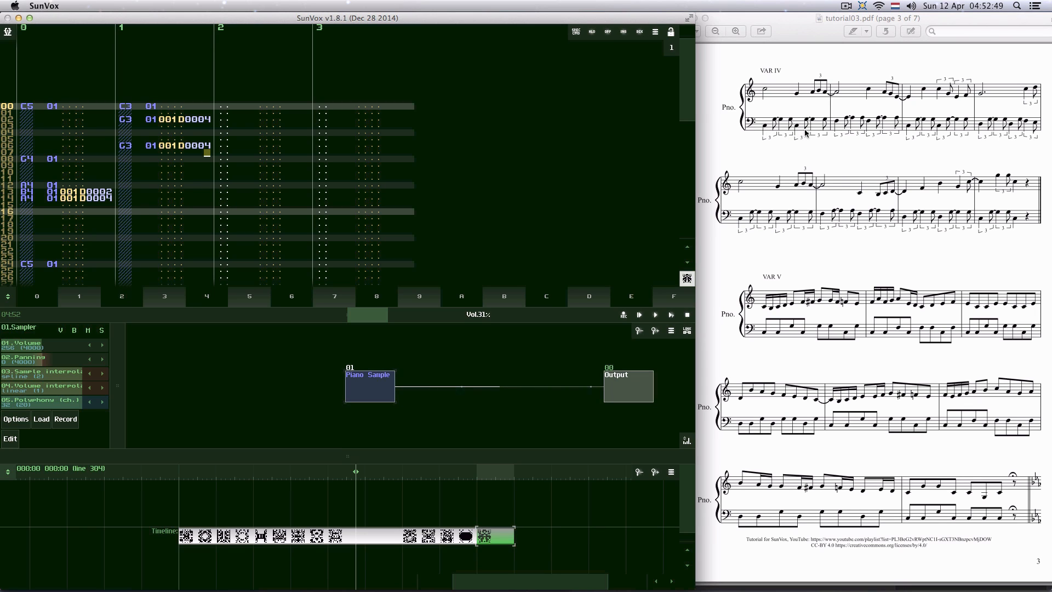
- Enter the next bass triplet's notes in track 1 with C3 on line 8 and G3 on line 10
left_click(124, 159)
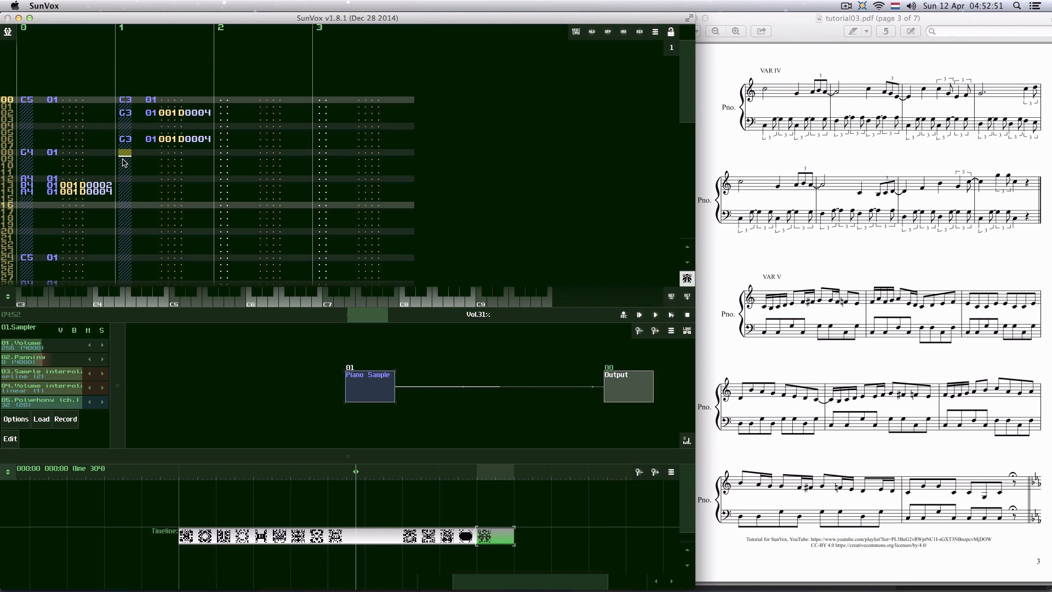
key("z")
key("Down")
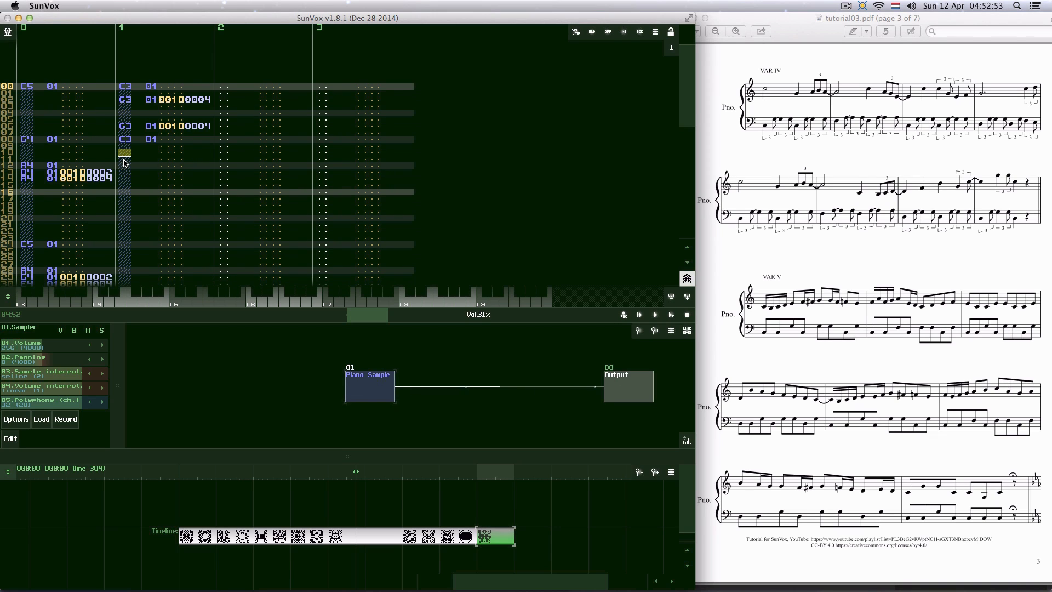
key("b")
- Add effect 001D with value 0004 to the G3 on line 10 of track 1
key("Right")
key("Up")
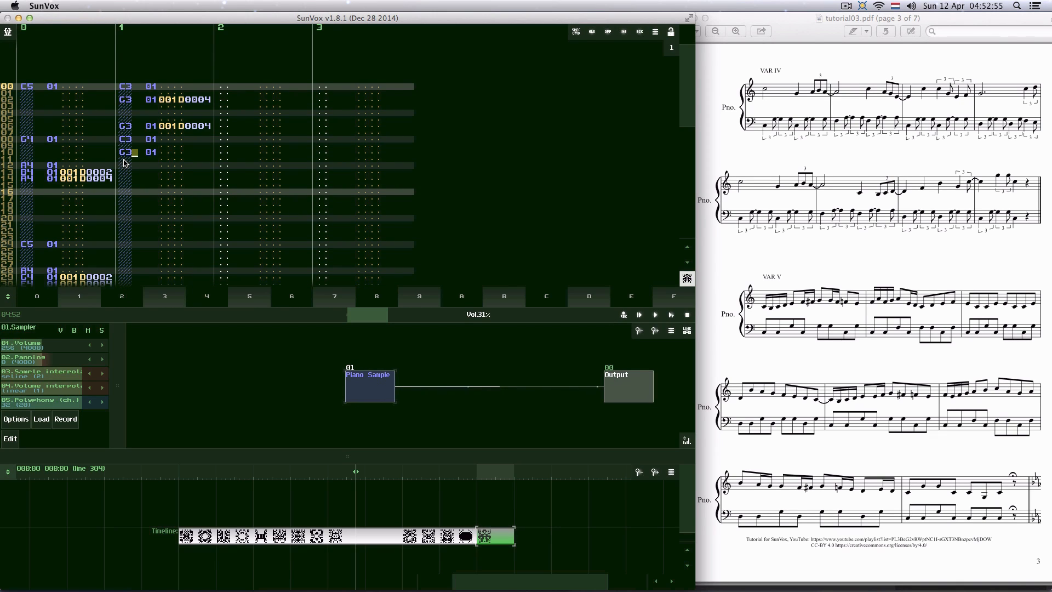
key("Right")
key("Right")
key("Right")
key("Right")
key("Right")
key("Right")
type("1")
key("Up")
key("Right")
type("d")
key("Up")
key("Right")
key("Right")
key("Right")
key("Right")
type("4")
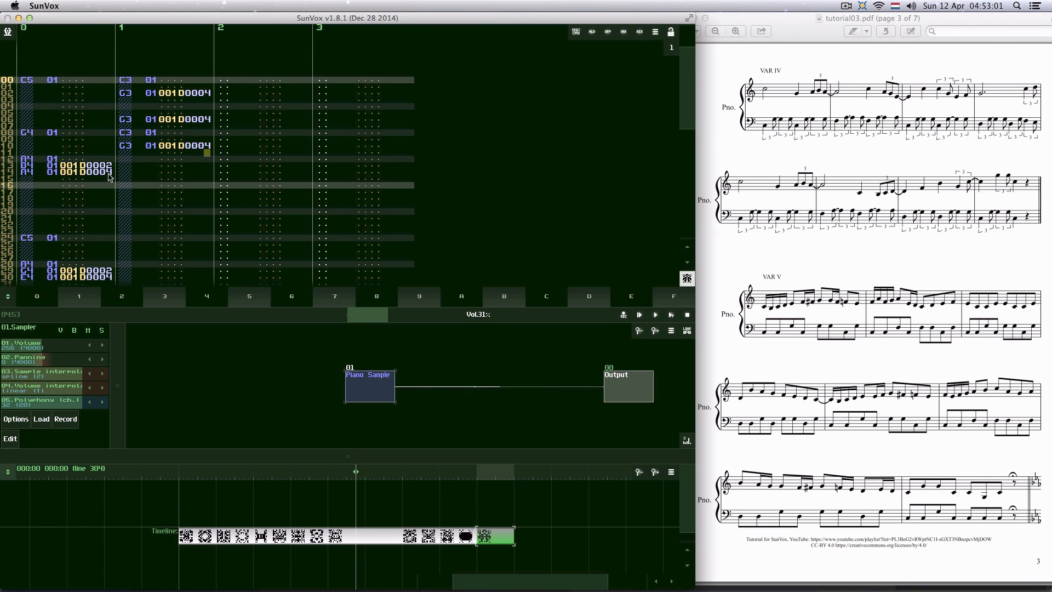
- Enter G3 on line 14 of track 1 to close the first bass measure
left_click(125, 158)
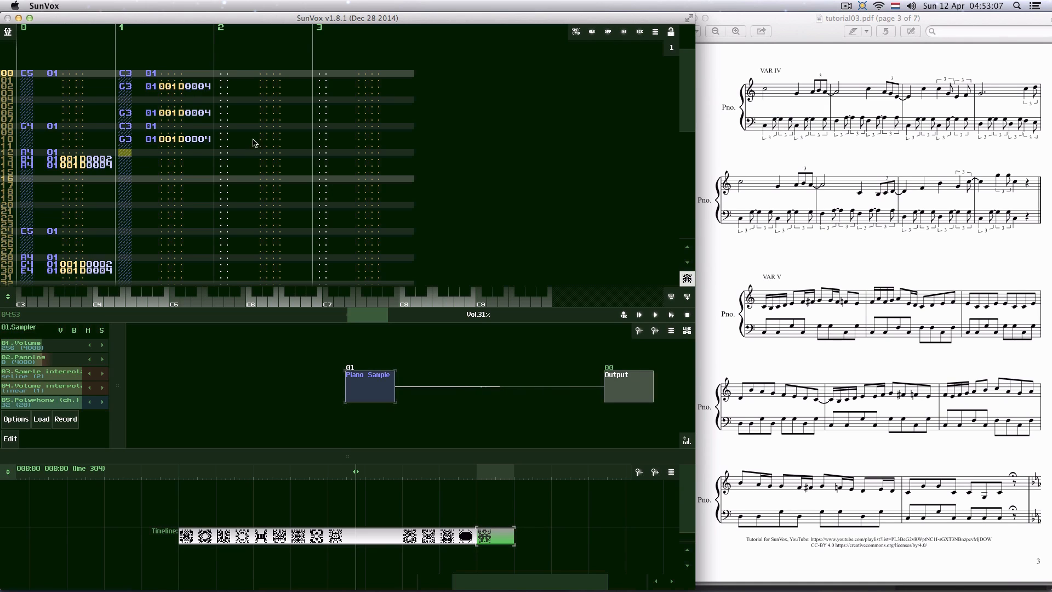
scroll(125, 164, "down", 2)
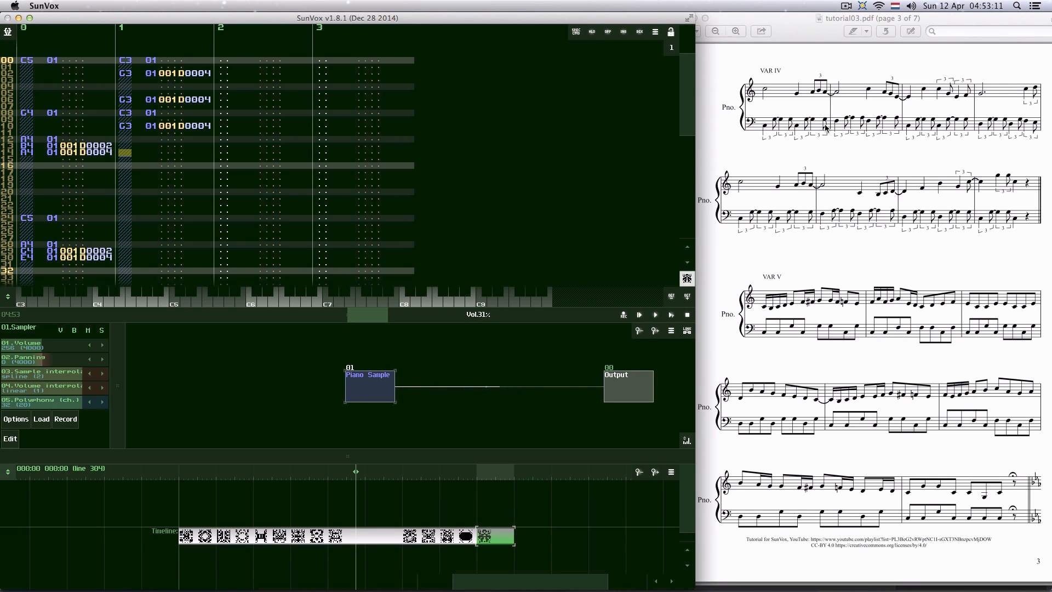
key("b")
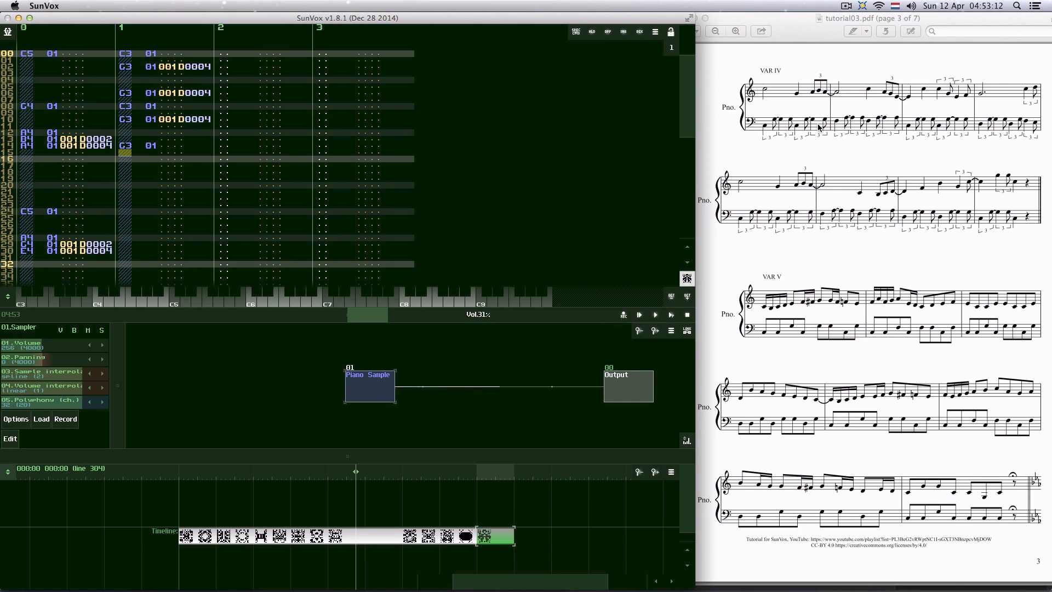
- Add effect 001D with value 0004 to the G3 on line 14 of track 1
left_click(174, 147)
type("10")
left_click(178, 142)
left_click(180, 158)
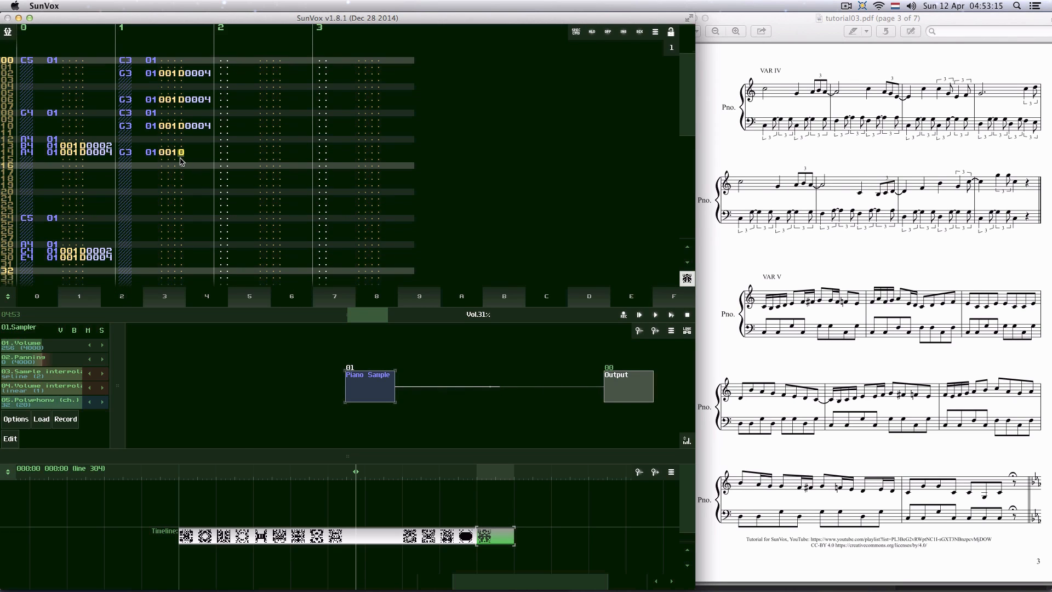
type("d")
left_click(214, 155)
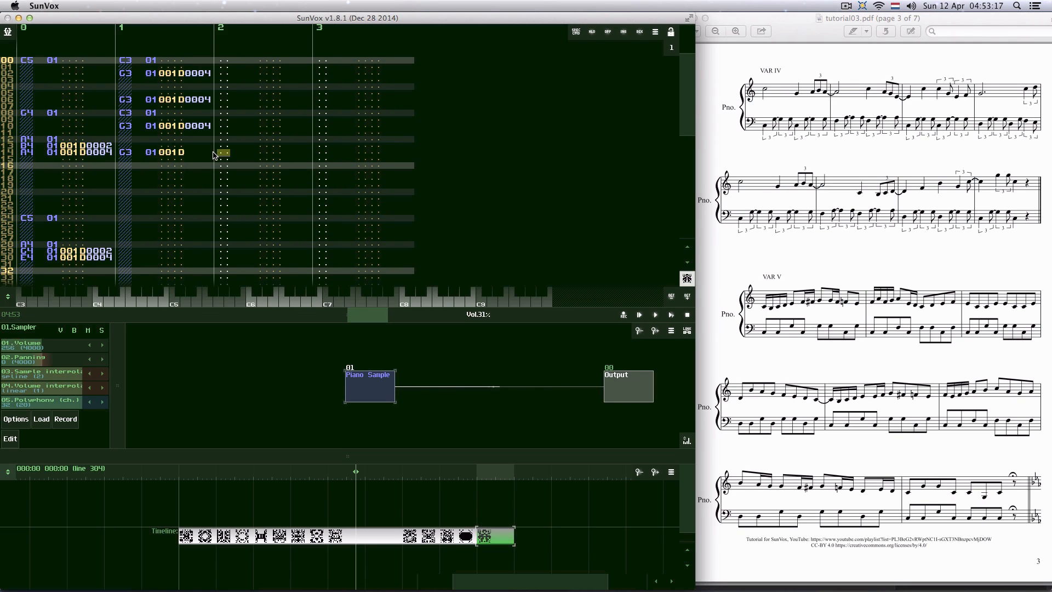
left_click(208, 153)
type("4")
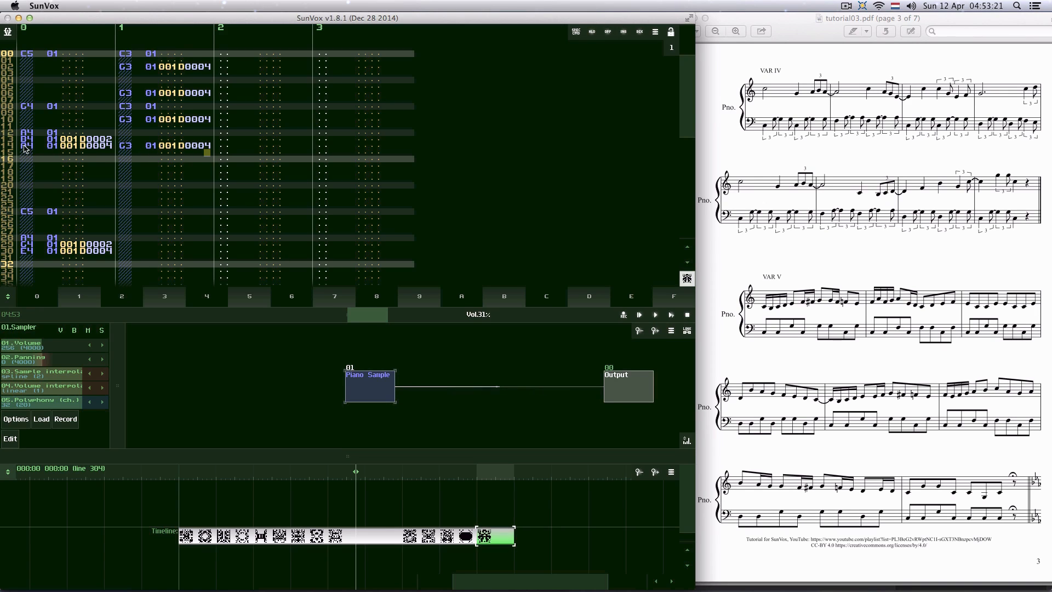
left_click_drag(25, 148, 121, 149)
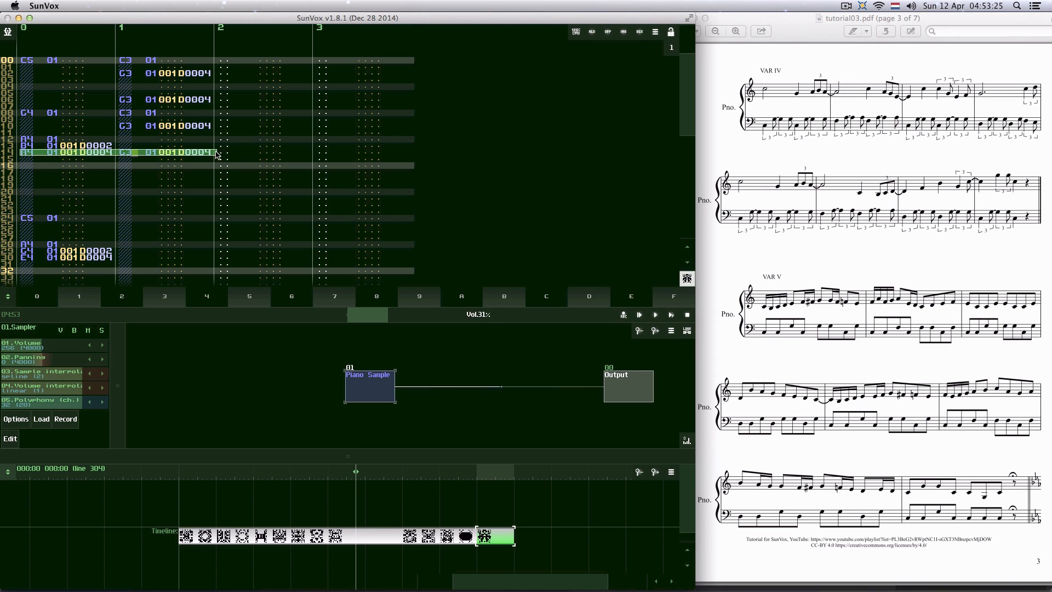
left_click(148, 152)
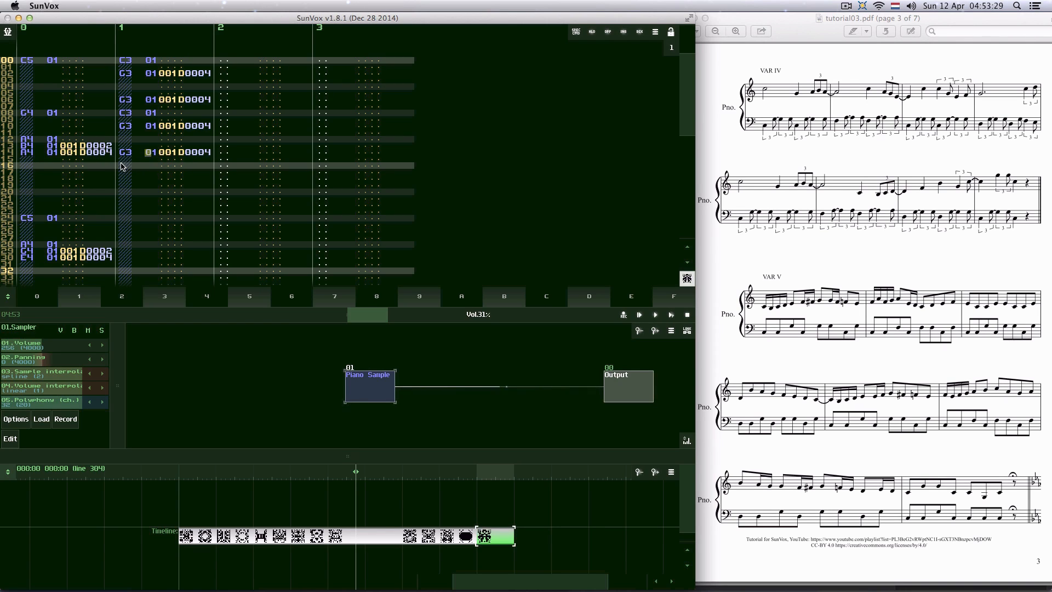
- Begin the second bass measure in track 1 with F3 on line 16 and A3 on line 18
left_click(123, 166)
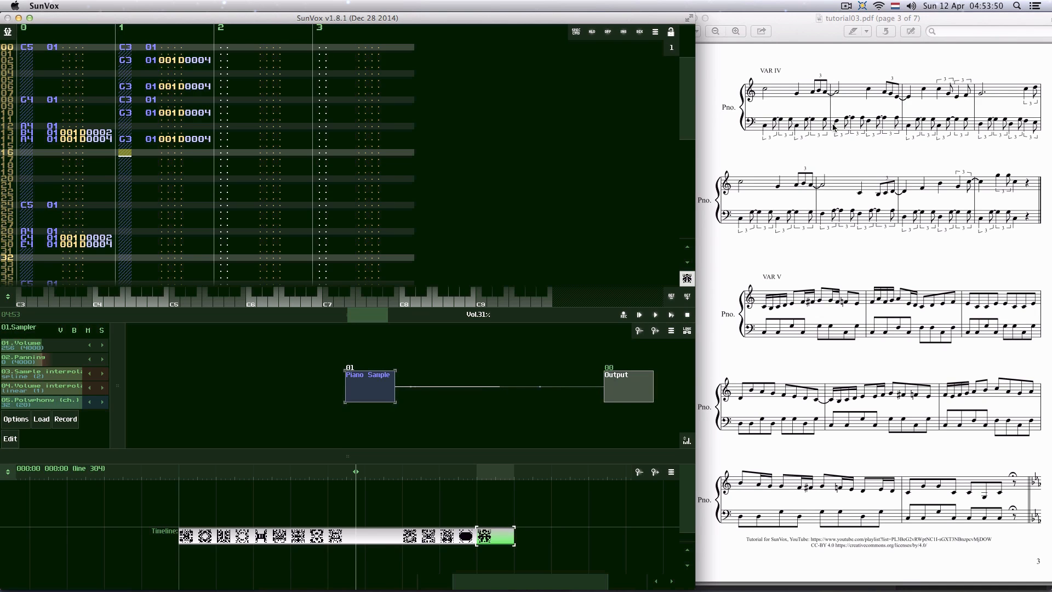
key("v")
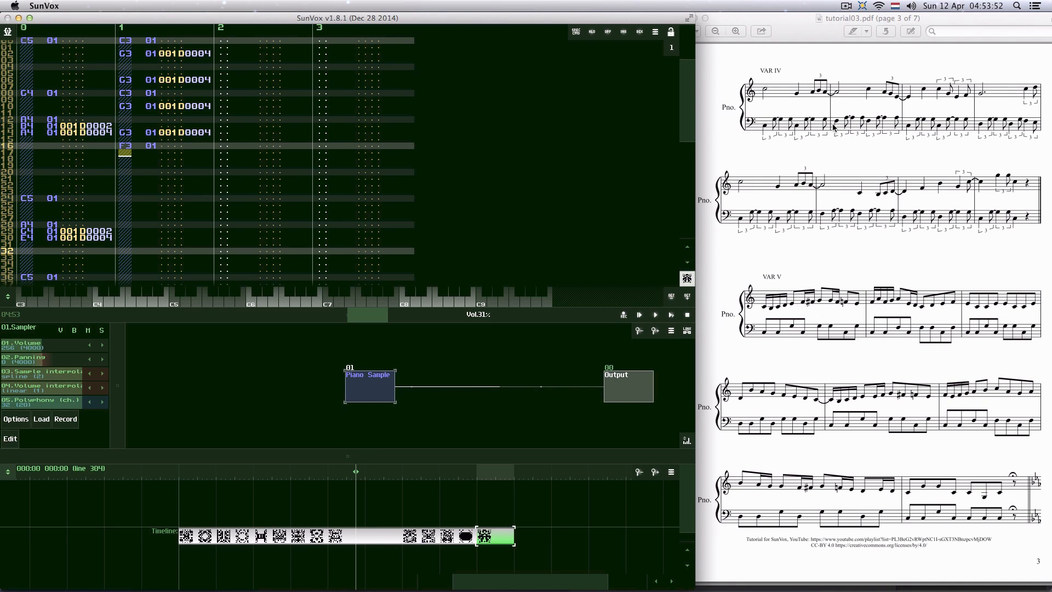
key("Down")
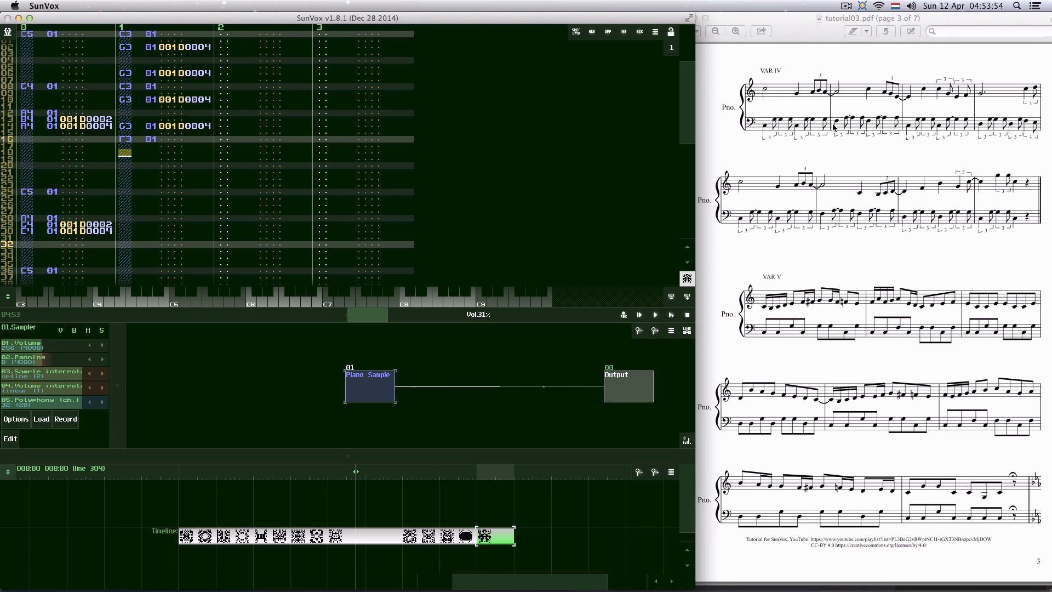
key("n")
- Add effect 001D with value 0004 to the A3 on line 18 of track 1
key("Right")
key("Right")
key("Right")
key("Right")
key("Right")
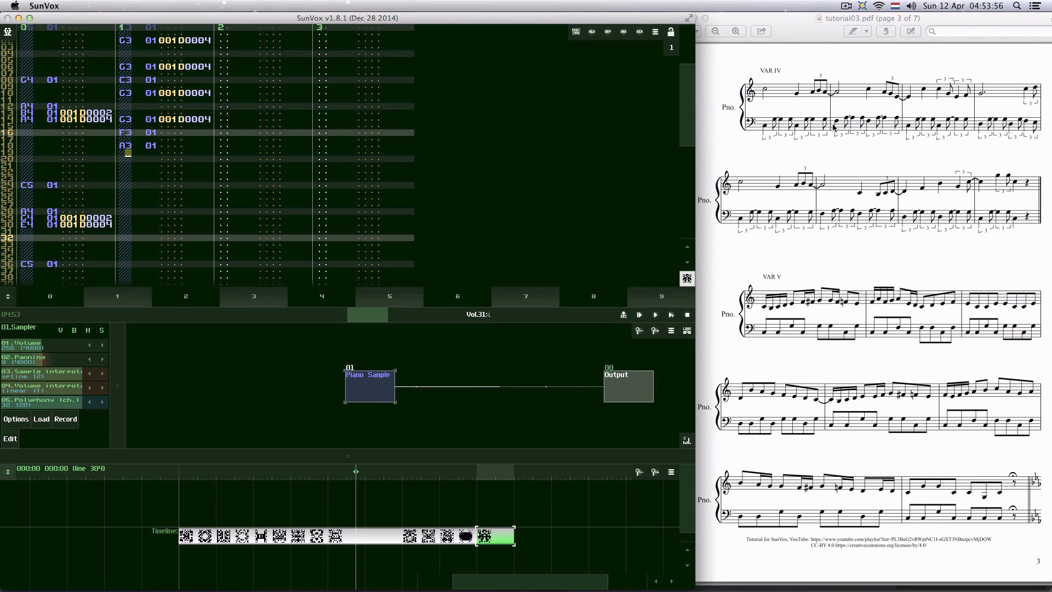
key("Up")
key("Right")
key("Right")
key("Right")
key("Left")
type("1")
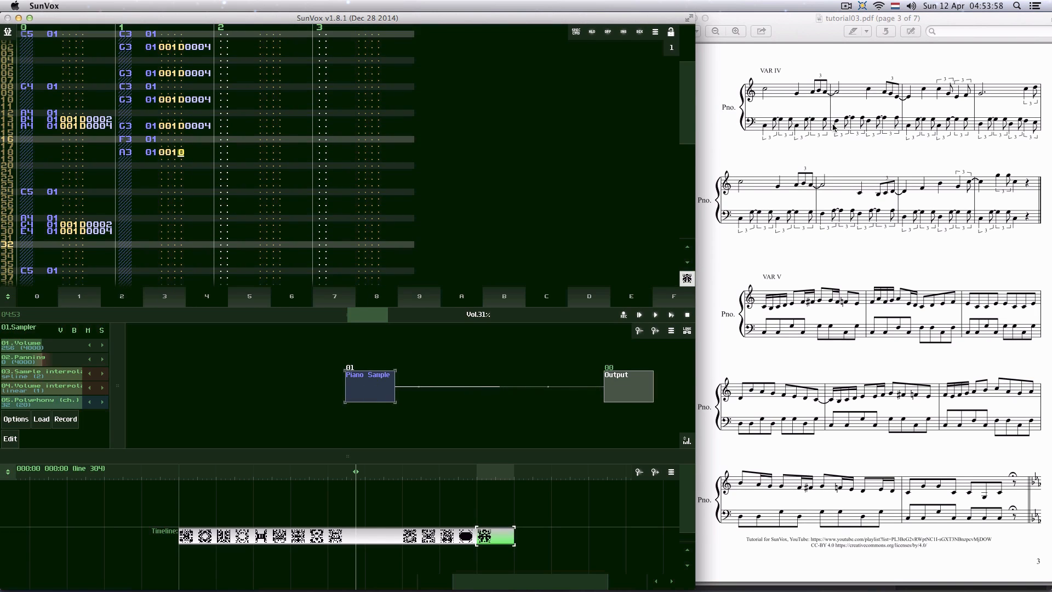
type("d")
key("Up")
key("Right")
key("Right")
key("Right")
key("Right")
type("4")
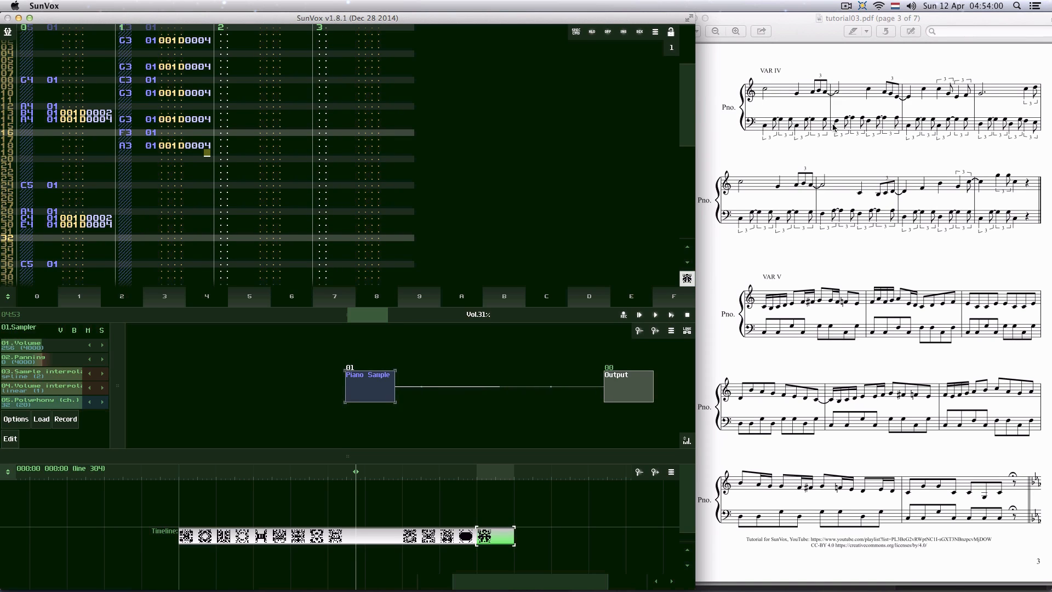
- Enter A3 on line 22 of track 1 as the next bass triplet note
key("Left")
key("Left")
key("Left")
key("Left")
key("Left")
key("Left")
key("Left")
key("Left")
key("Left")
key("Down")
key("Down")
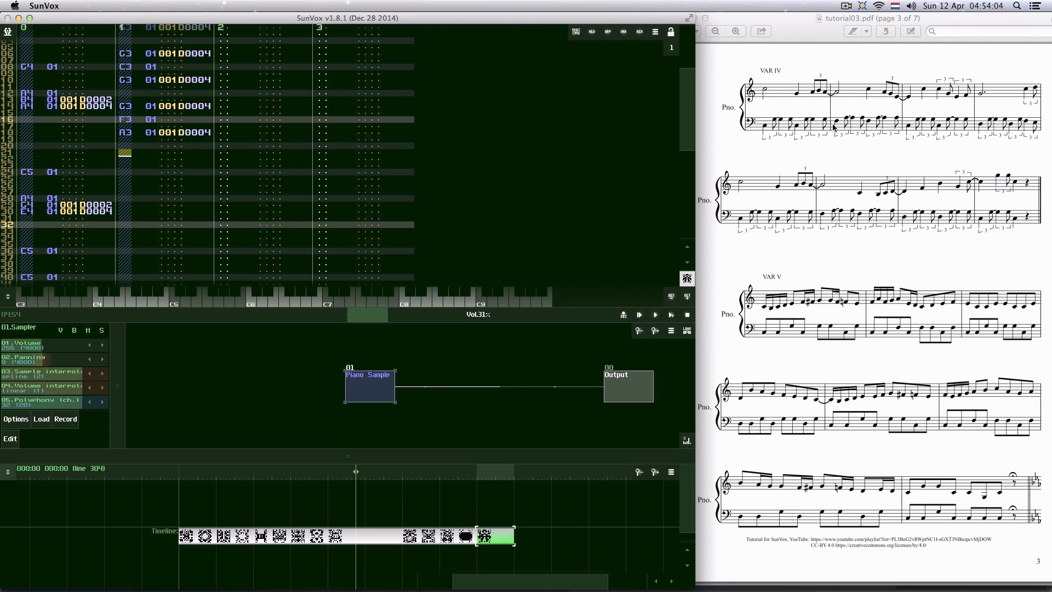
key("Down")
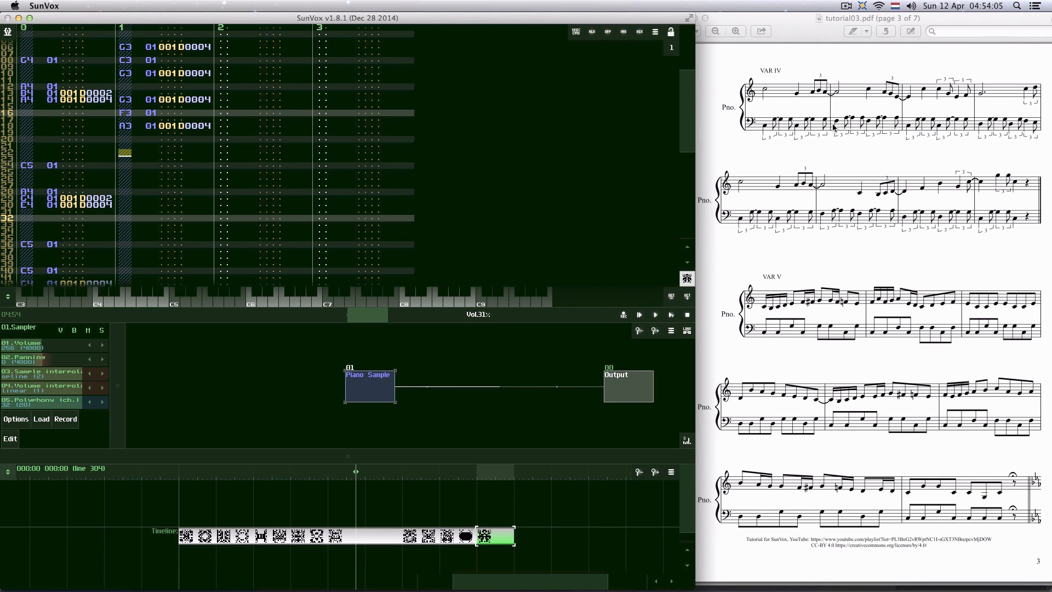
key("n")
- Add effect 001D with value 0004 to the A3 on line 22 of track 1
key("Up")
key("Right")
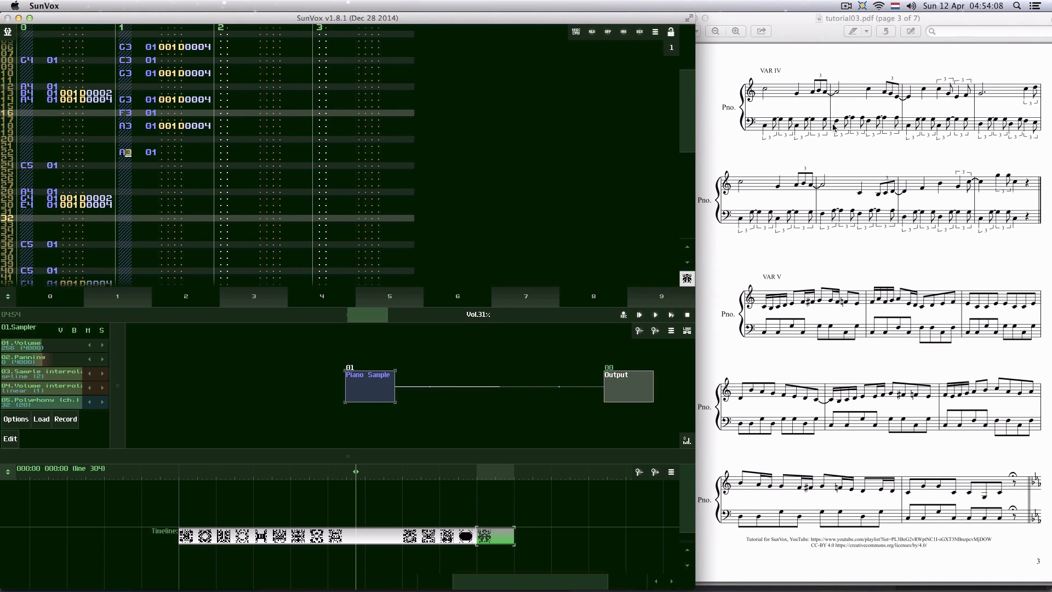
key("Right")
key("Right")
key("Right")
key("Right")
key("Right")
key("Right")
key("Right")
type("1")
key("Up")
key("Right")
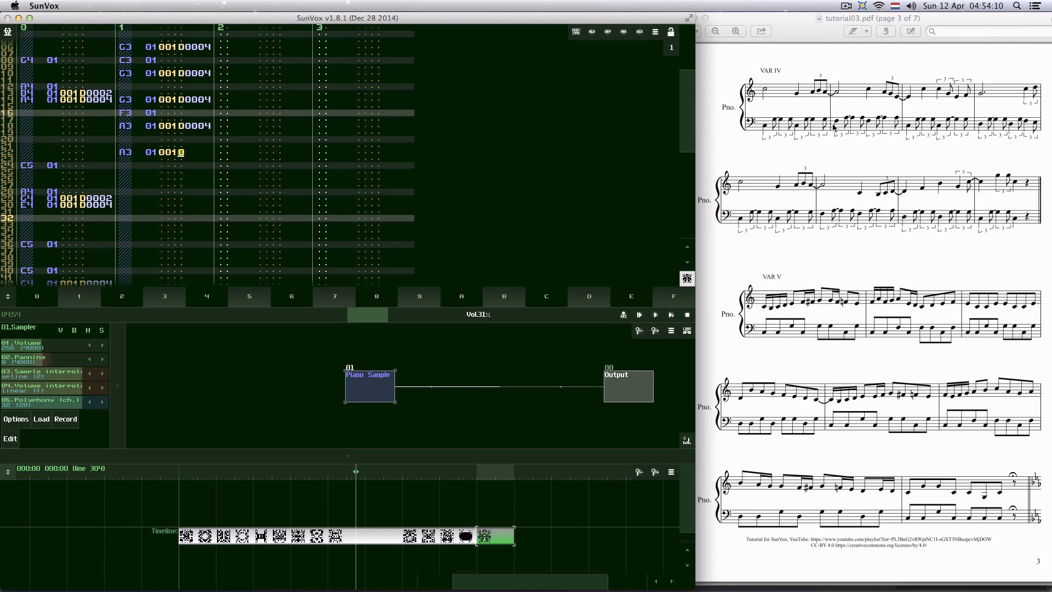
type("d")
key("Up")
key("Right")
key("Right")
key("Right")
key("Right")
type("4")
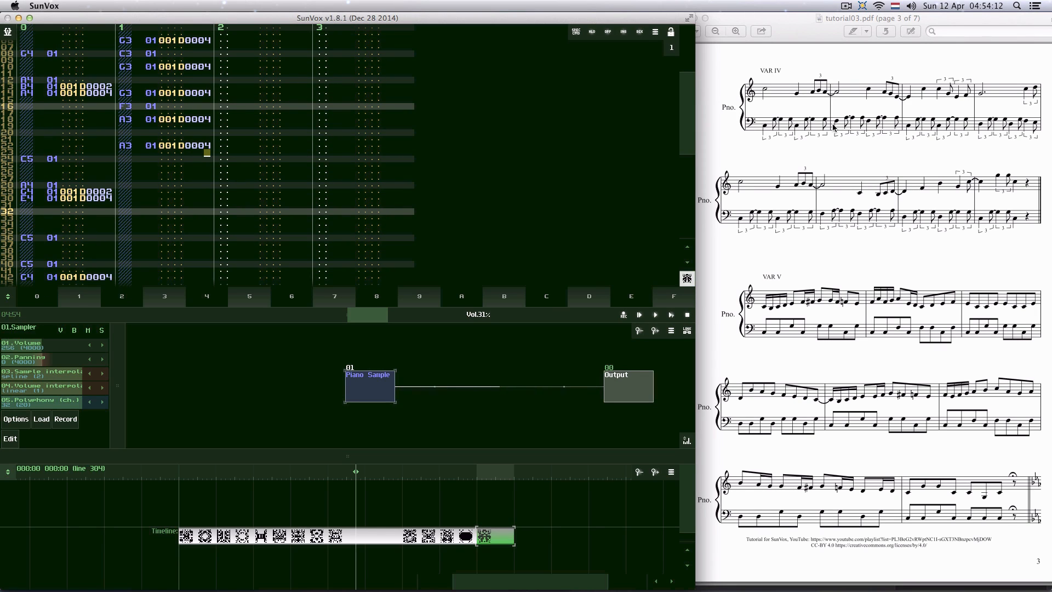
- Enter F3 on line 24 and A3 on line 26 of track 1
key("Down")
key("Left")
key("Left")
key("Left")
key("Left")
key("Left")
key("Left")
key("Left")
key("Left")
key("Left")
key("Left")
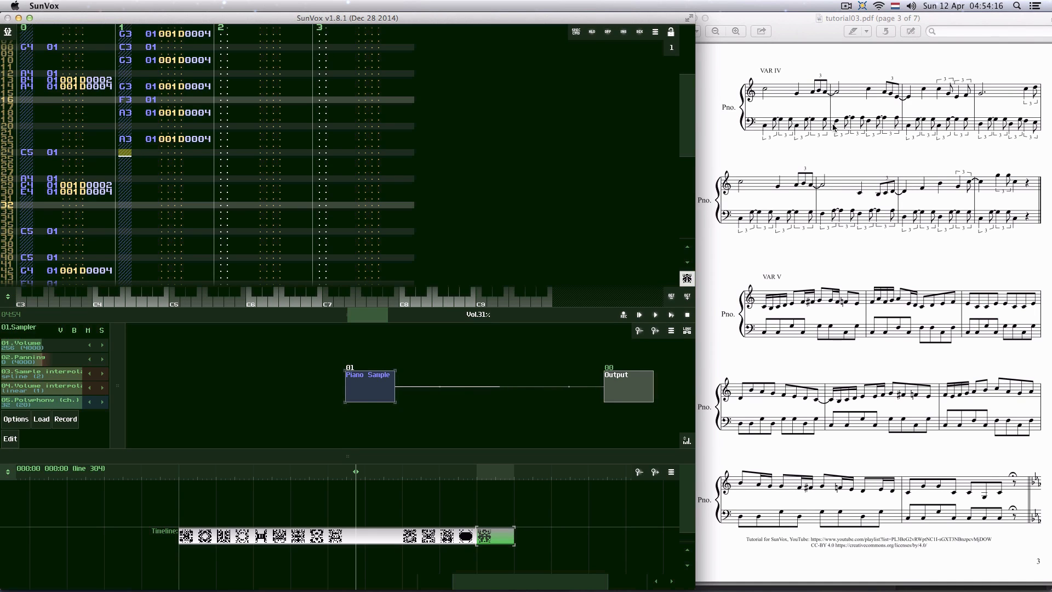
key("v")
key("Down")
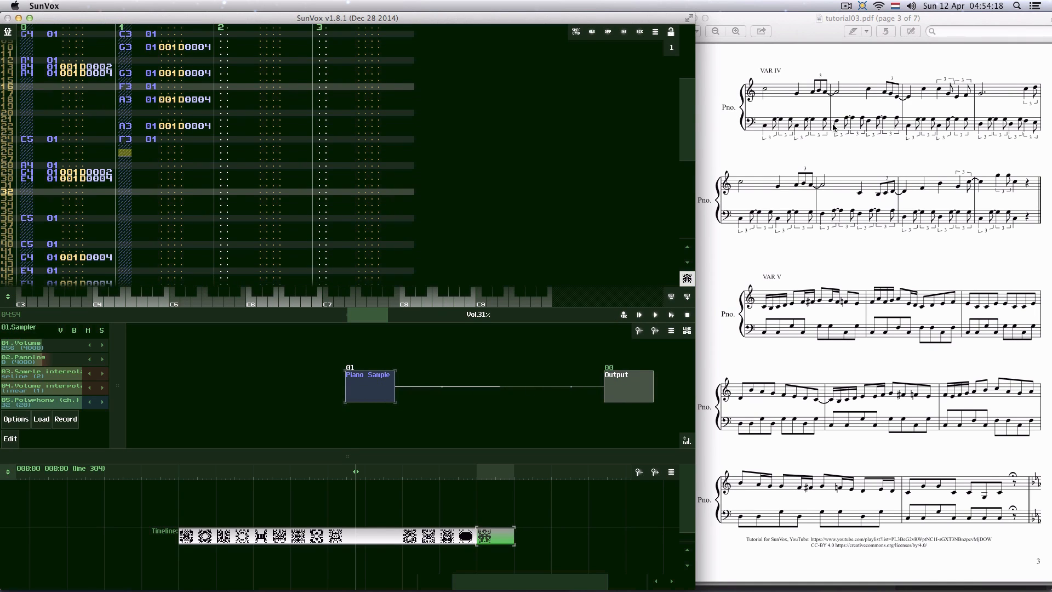
key("n")
- Add effect 001D with value 0004 to the A3 on line 26 of track 1
key("Right")
key("Up")
key("Right")
key("Right")
key("Right")
key("Right")
key("Right")
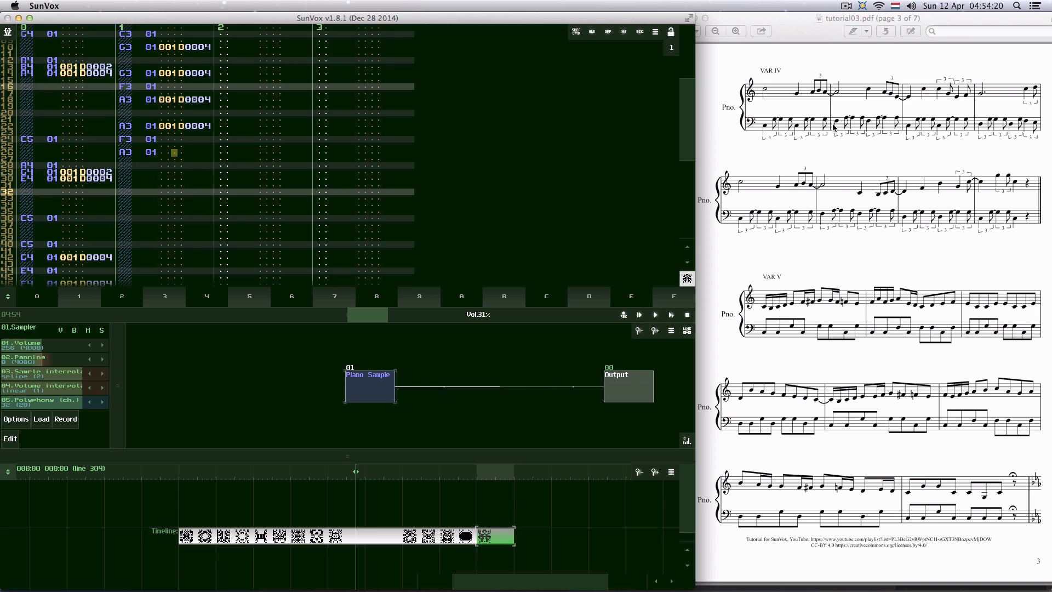
type("1")
key("Up")
key("Right")
type("d")
key("Up")
key("Right")
key("Right")
key("Right")
key("Right")
type("4")
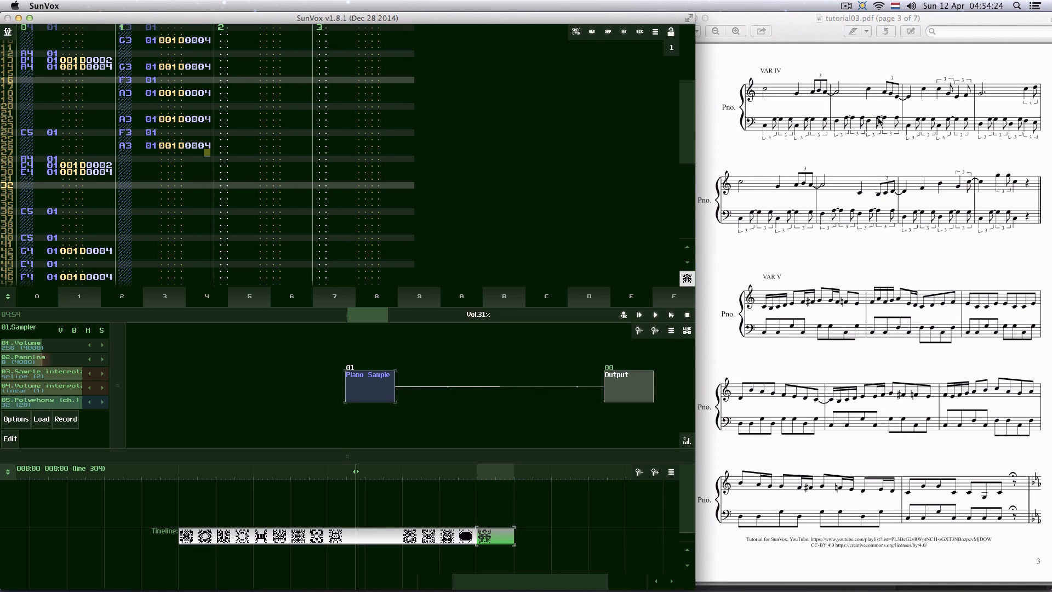
- Enter A3 on line 30 of track 1 to close the second bass measure
key("Right")
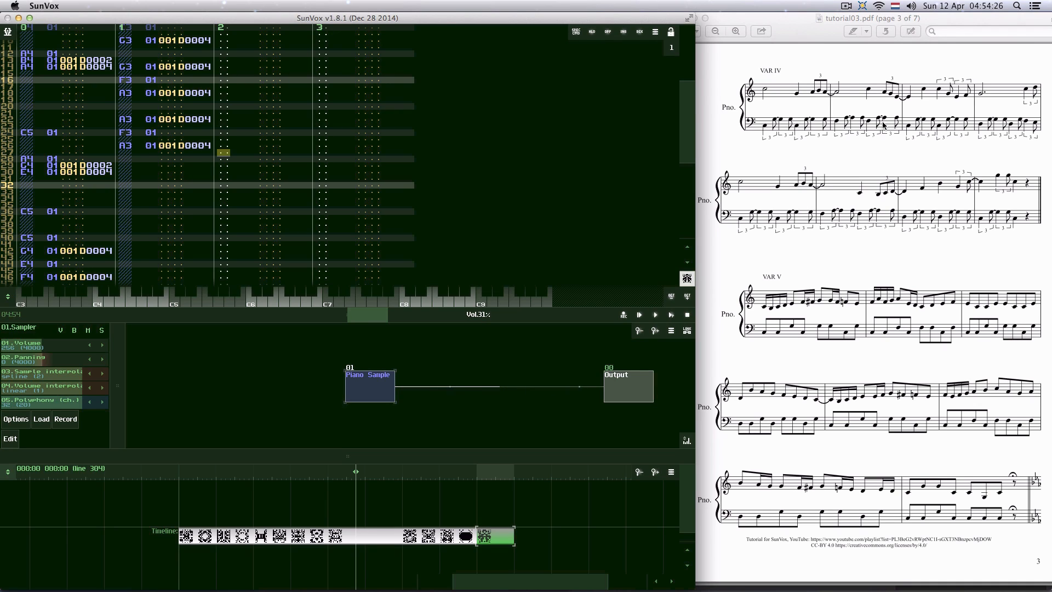
key("shift+Tab")
key("Down")
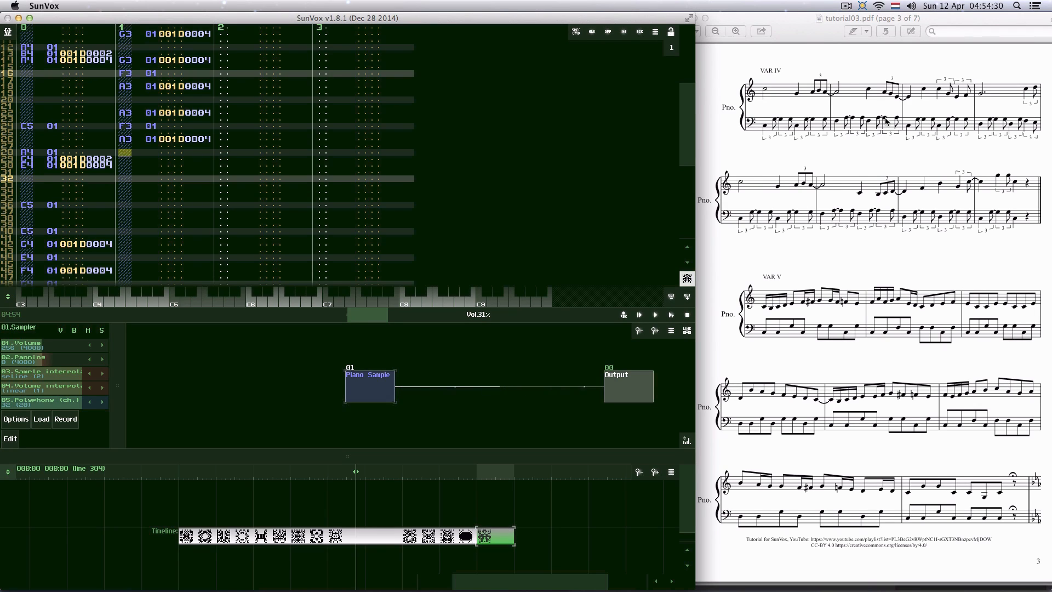
key("Down")
key("Down")
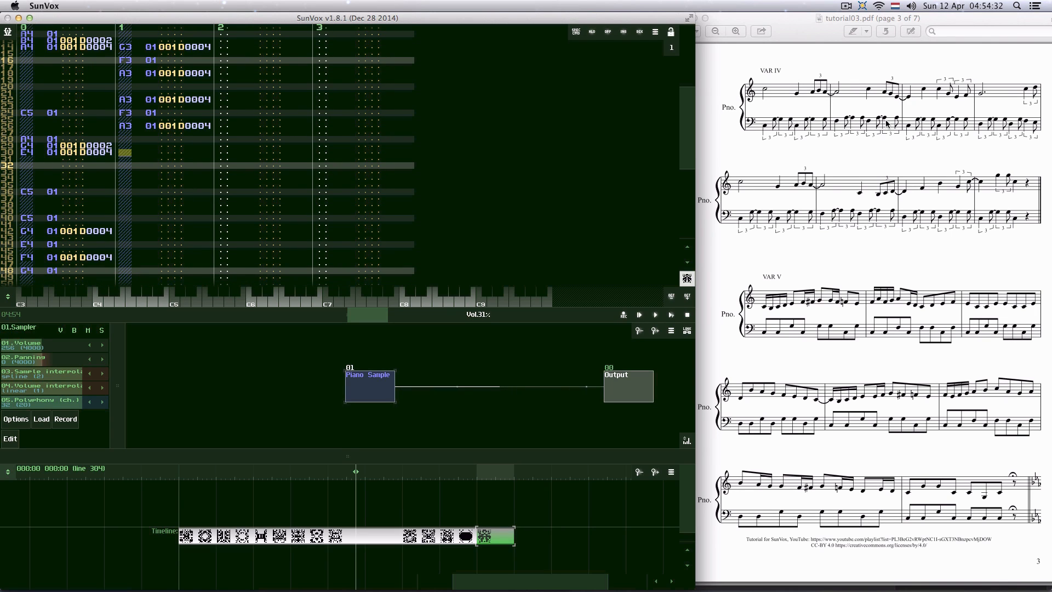
key("z")
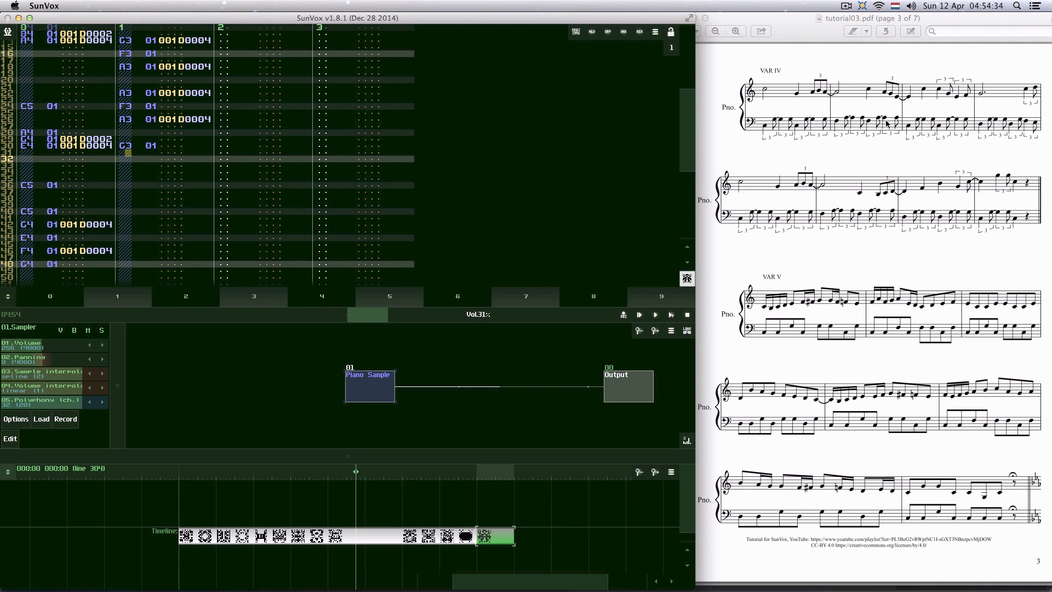
key("Up")
key("n")
- Add effect 001D with value 0004 to the A3 on line 30 of track 1
key("Up")
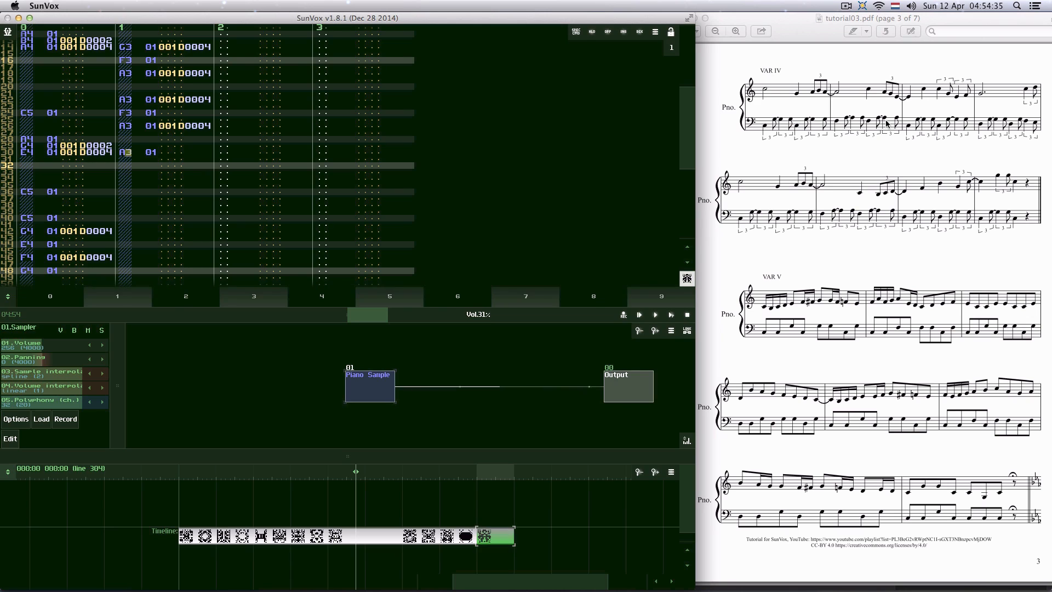
key("Right")
key("Right")
key("Right")
key("Right")
key("Right")
key("Right")
key("Right")
type("1D0004")
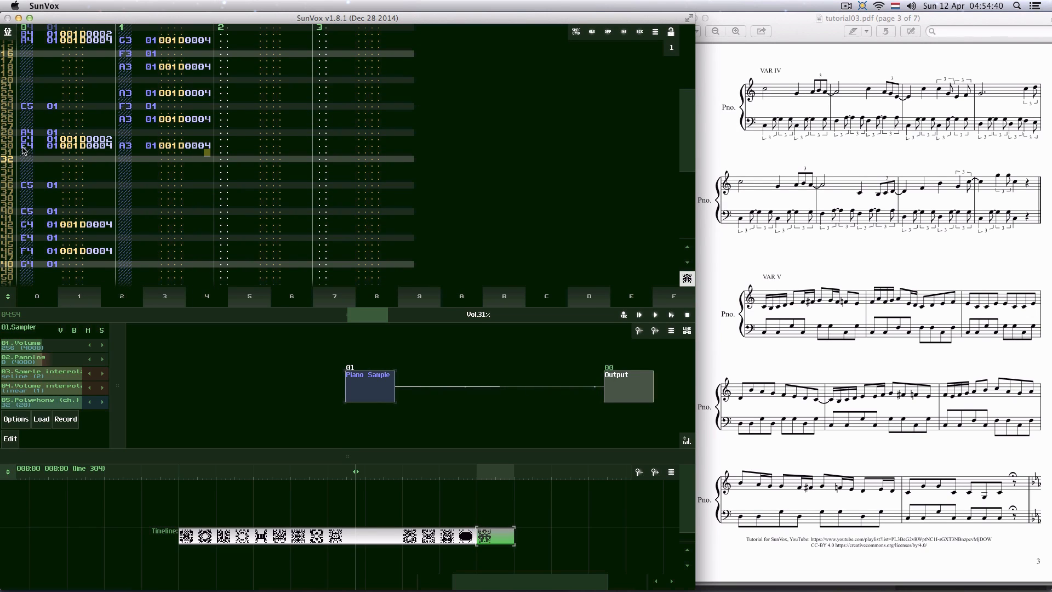
- Compare line 30 in tracks 0 and 1 with the end of the second Variation IV measure in the magnified score
left_click_drag(27, 147, 153, 147)
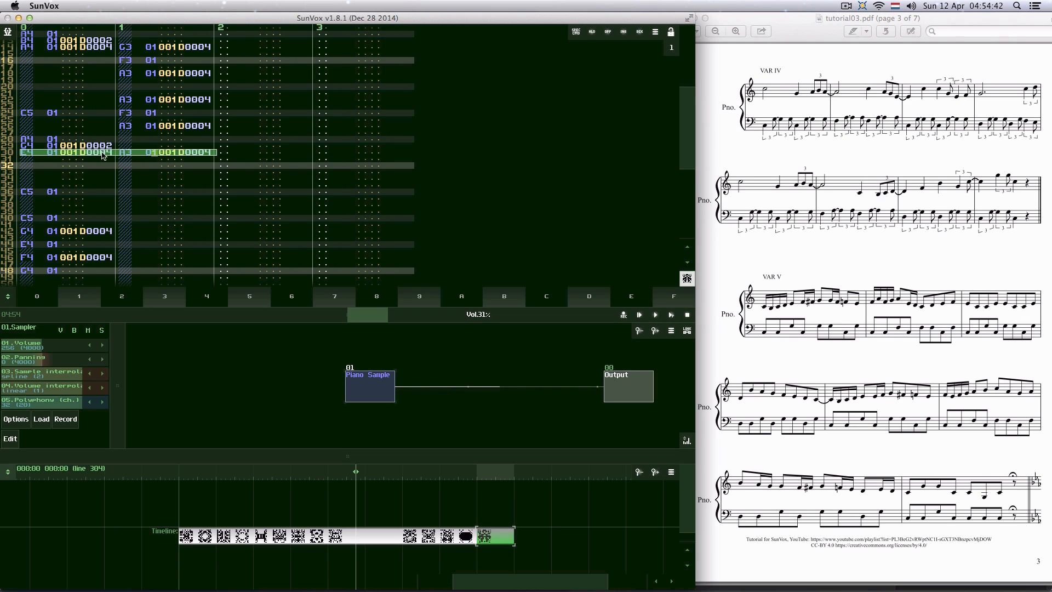
left_click(28, 153)
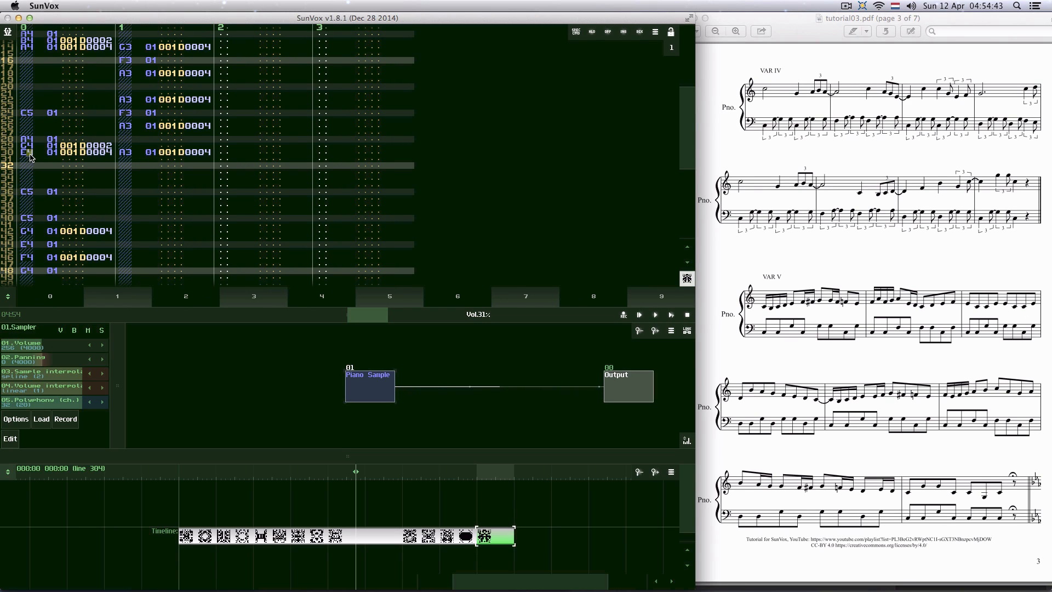
key("alt+super+8")
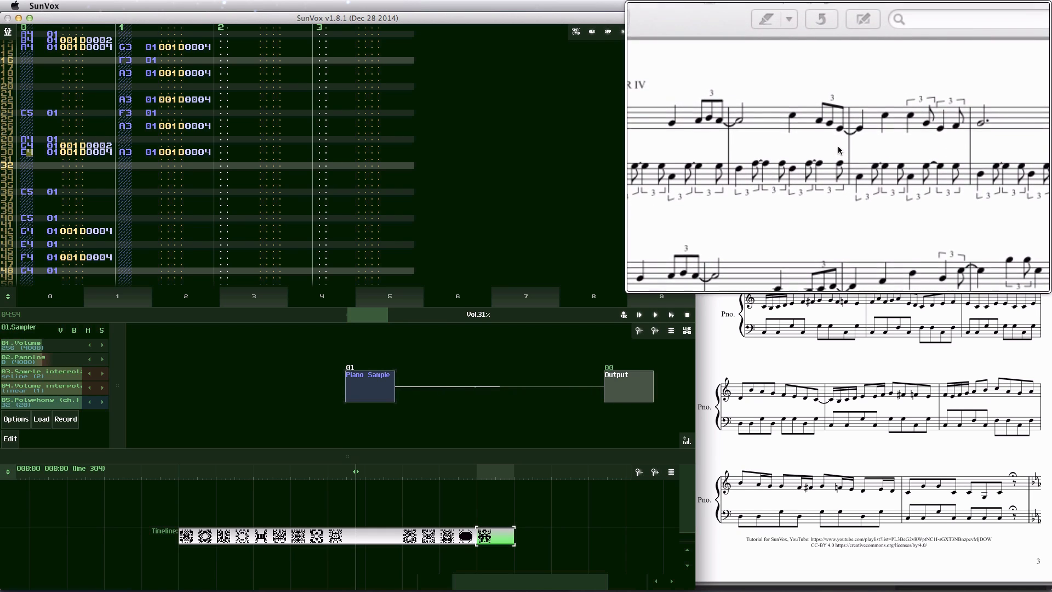
key("alt+super+8")
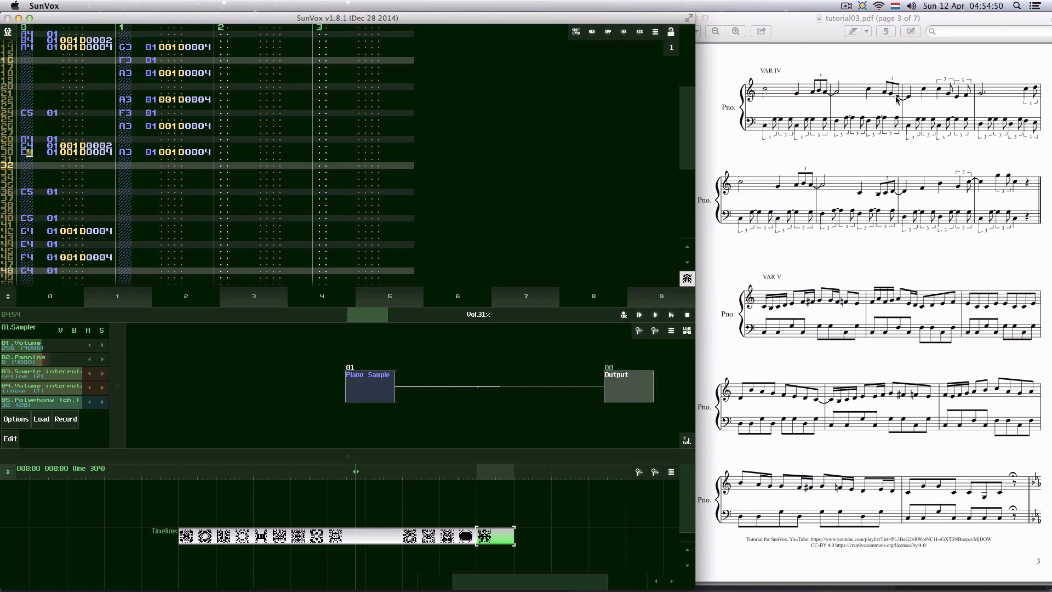
- Enter C3 on line 32 and G3 on line 34 of track 1, giving the G3 effect 001D with value 0004
left_click(126, 167)
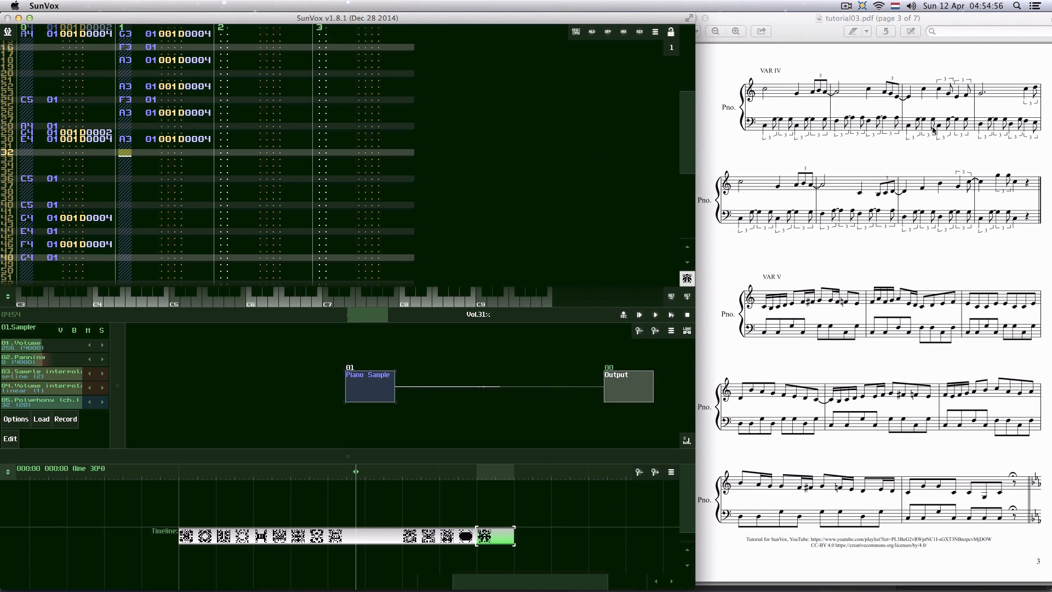
key("z")
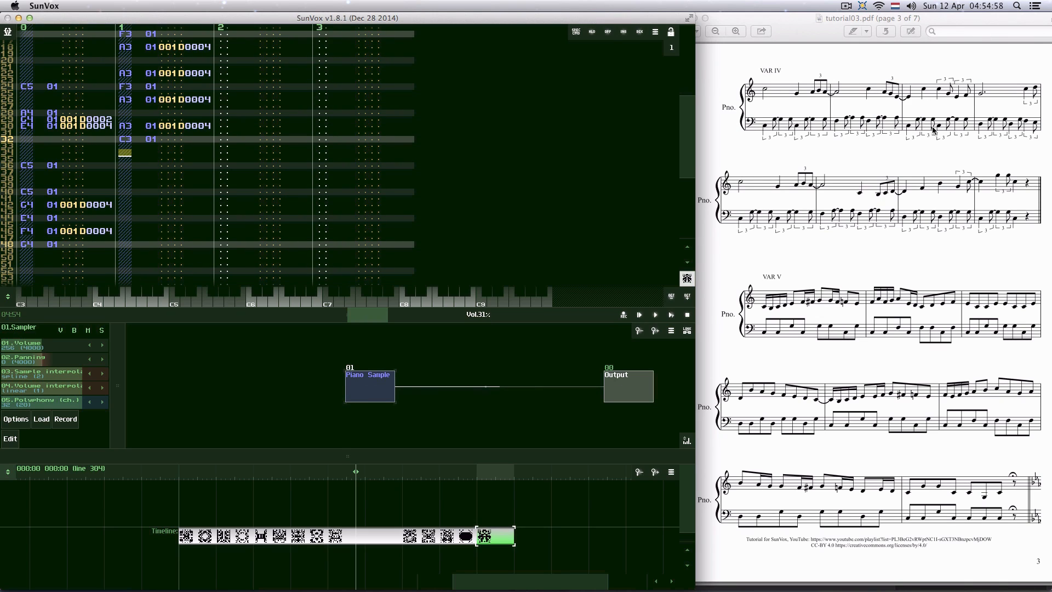
key("b")
key("Right")
key("Right")
key("Right")
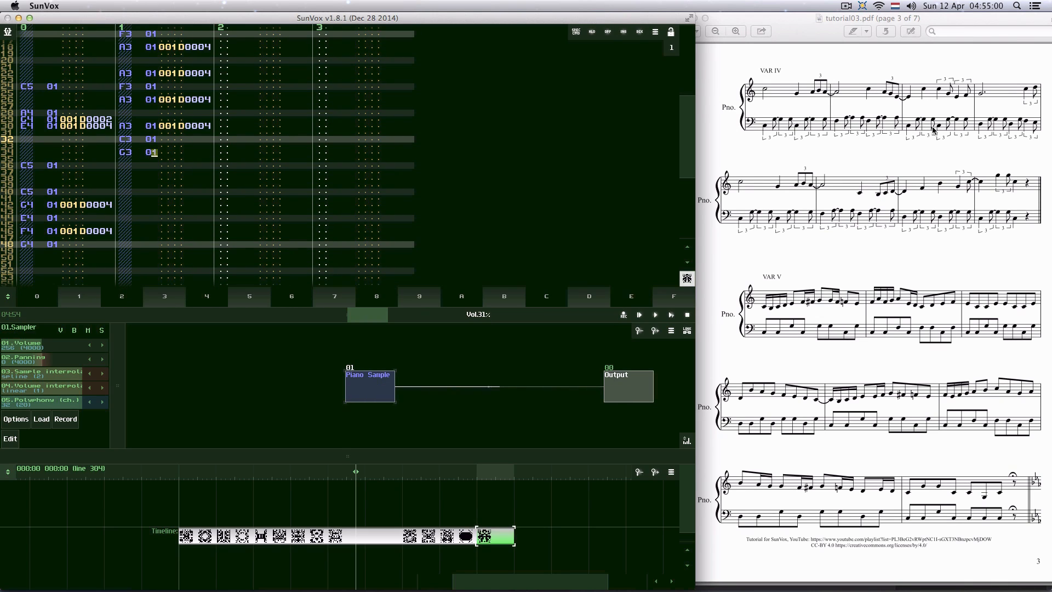
type("001D0004")
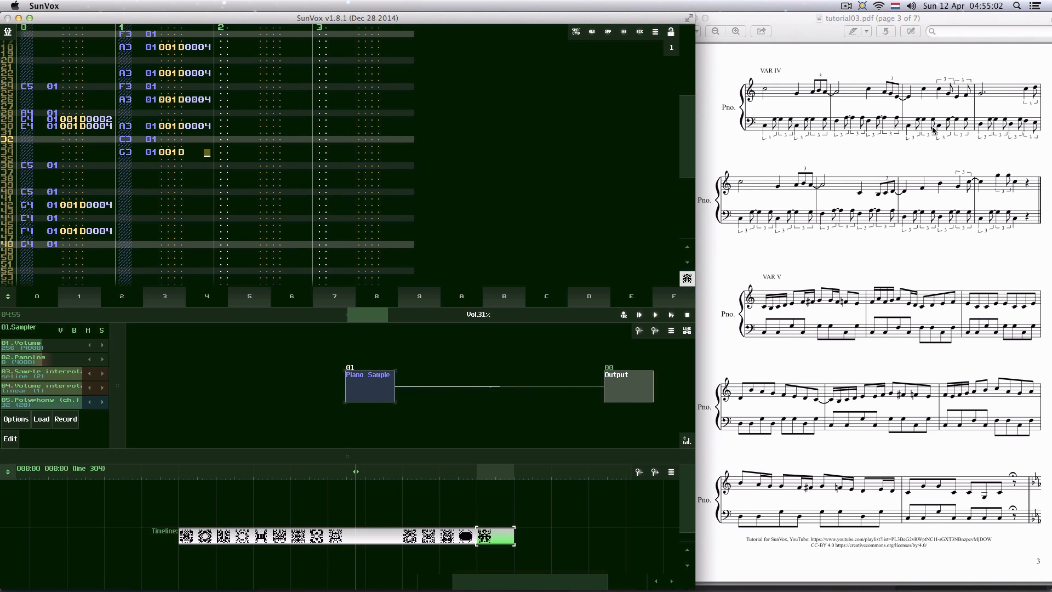
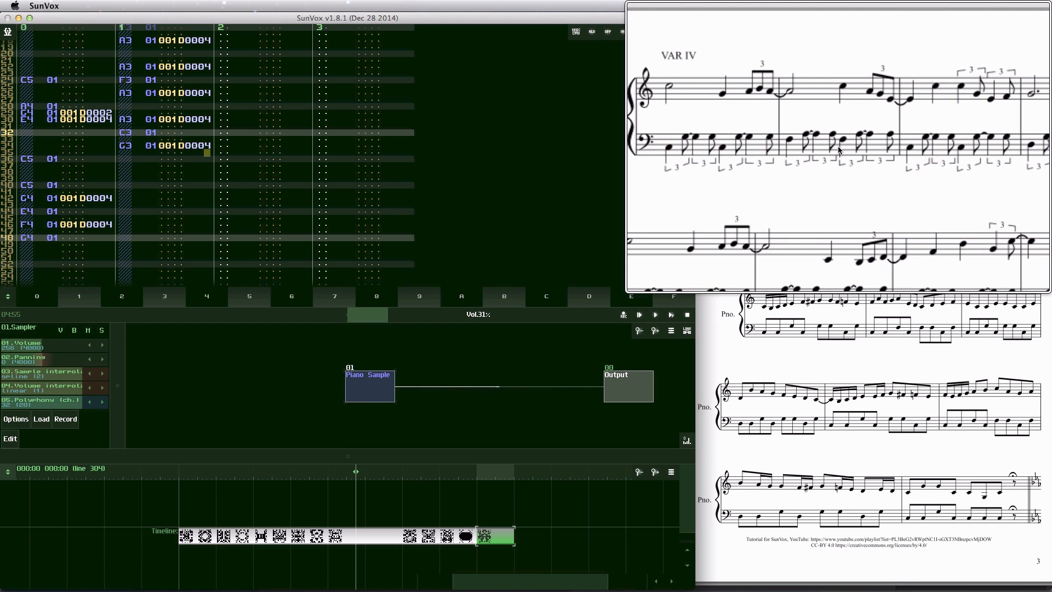
- Copy the first bass measure, lines 0 to 15 of track 1
scroll(183, 165, "up", 8)
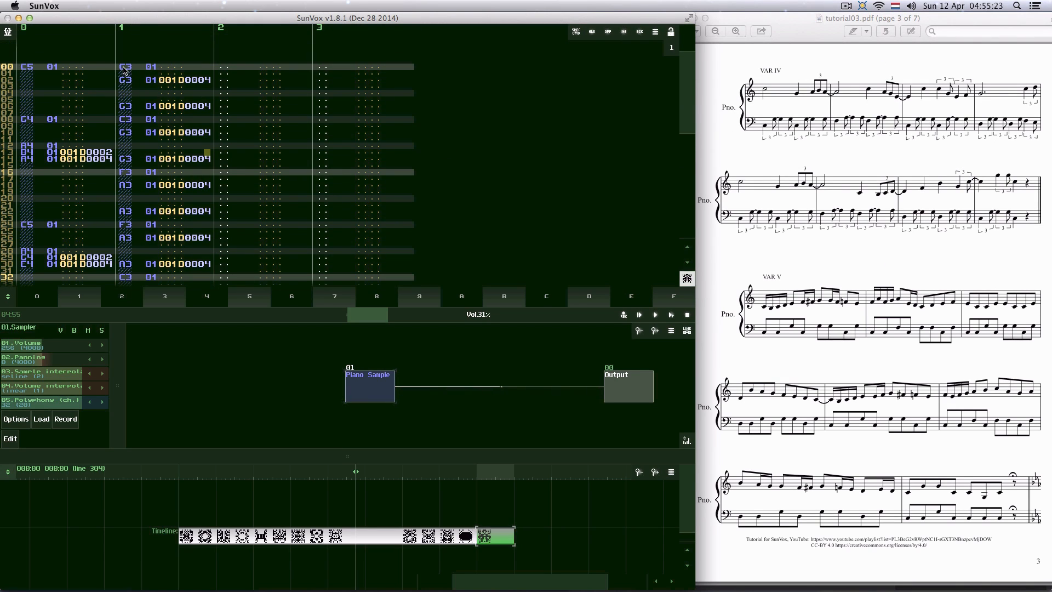
left_click_drag(124, 70, 124, 168)
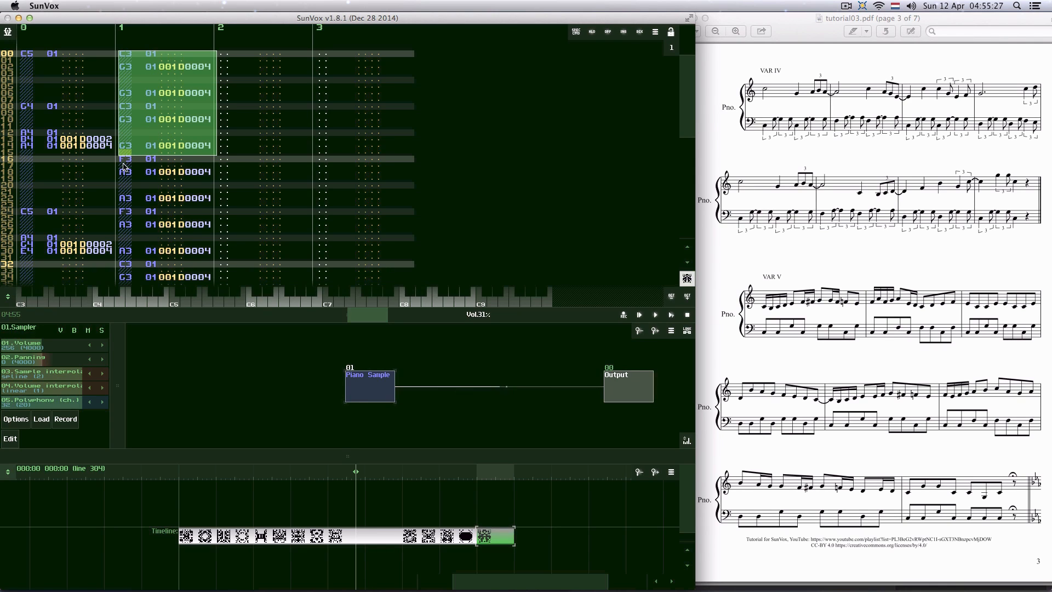
right_click(123, 94)
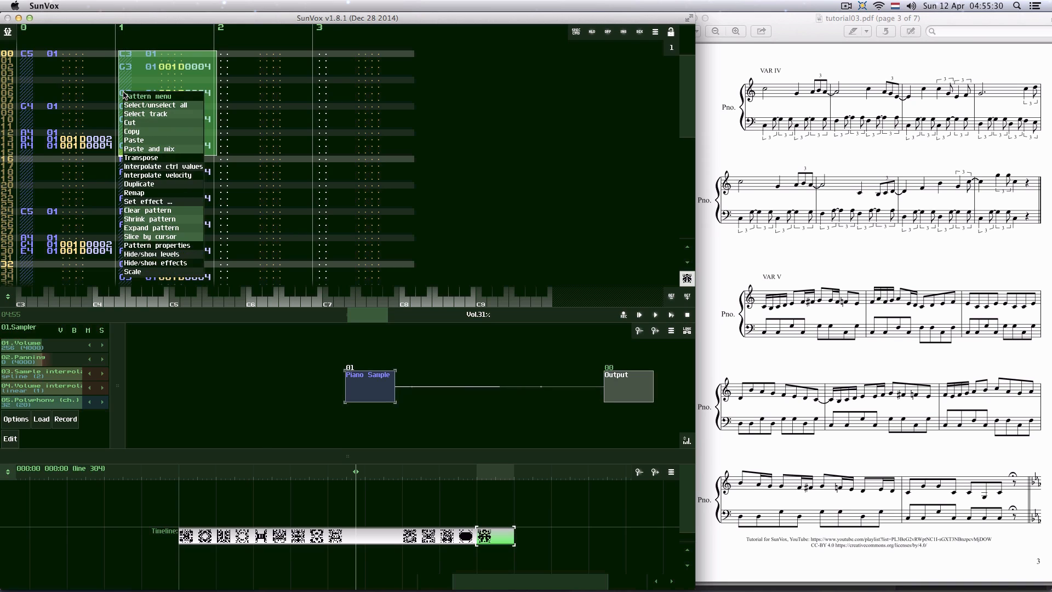
left_click(138, 134)
- Paste the copied bass measure into track 1 starting at line 32 as the third measure
scroll(145, 144, "down", 4)
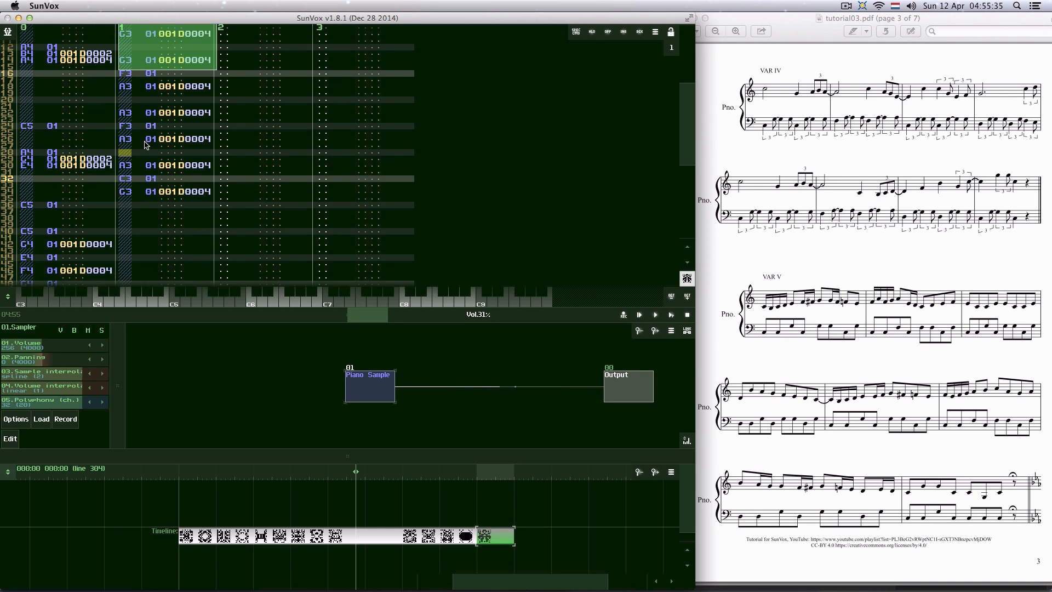
left_click(125, 177)
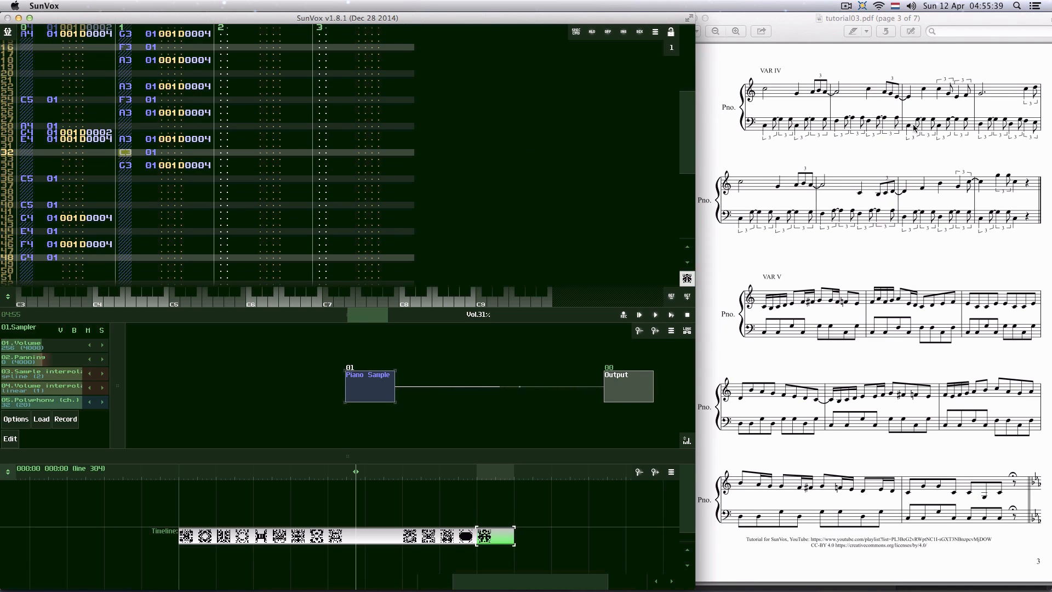
right_click(122, 155)
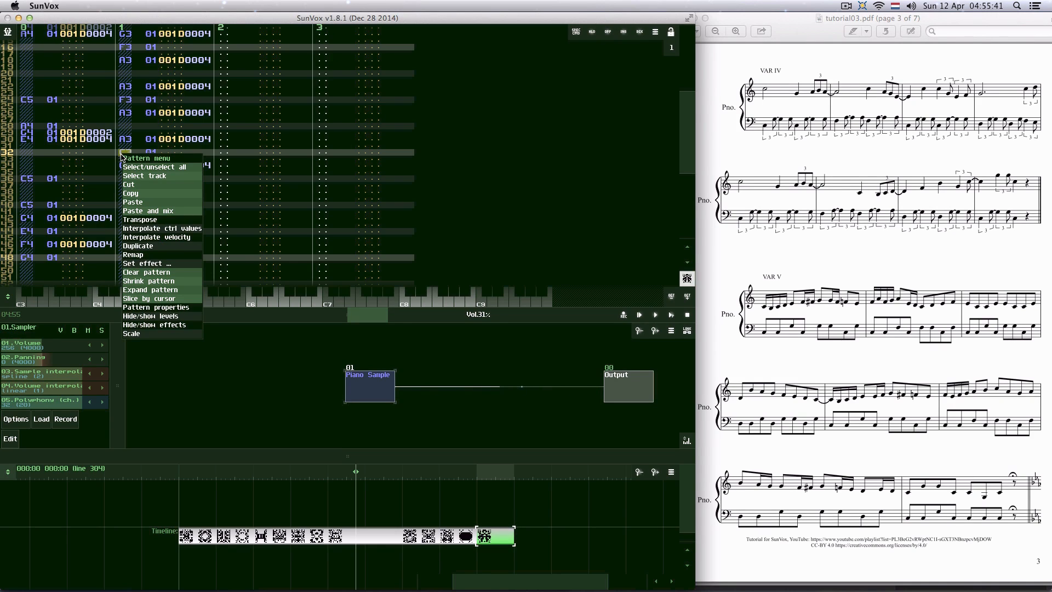
left_click(133, 202)
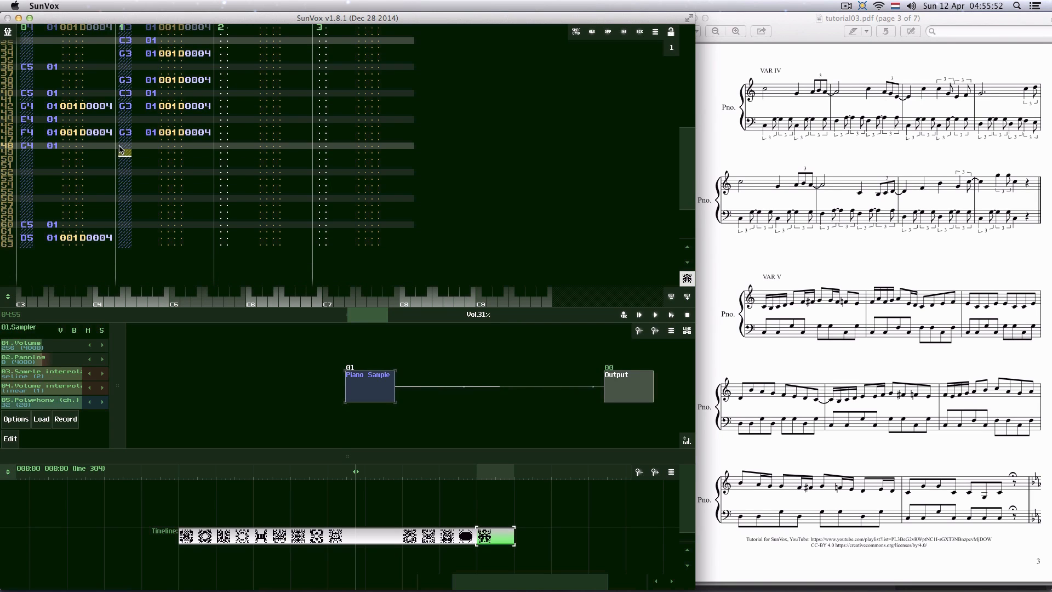
scroll(121, 149, "up", 1)
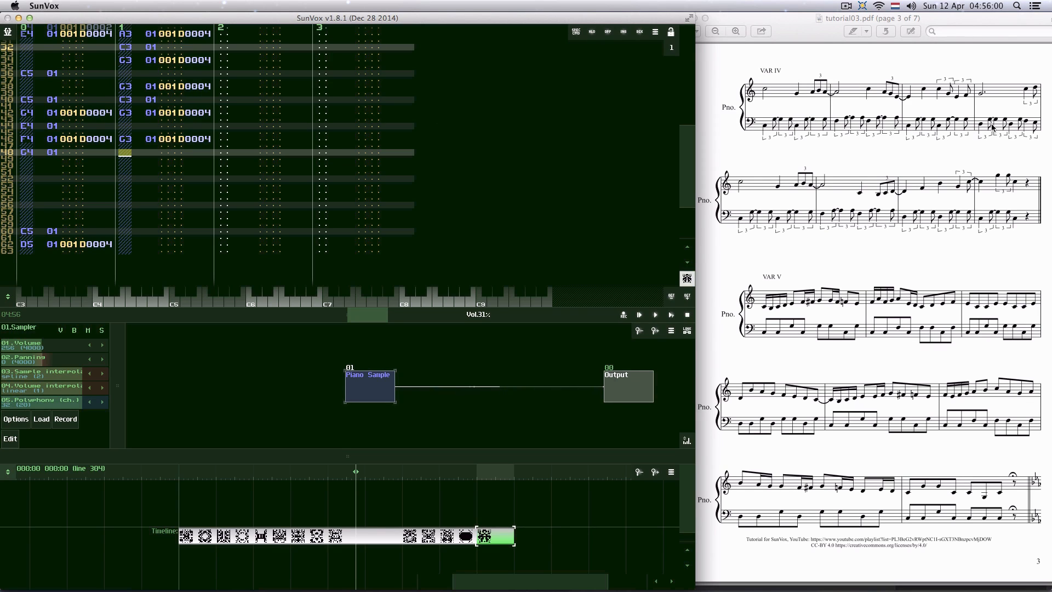
- Paste the copied bass measure into track 1 starting at line 48 as the fourth measure
key("alt+super+8")
right_click(122, 156)
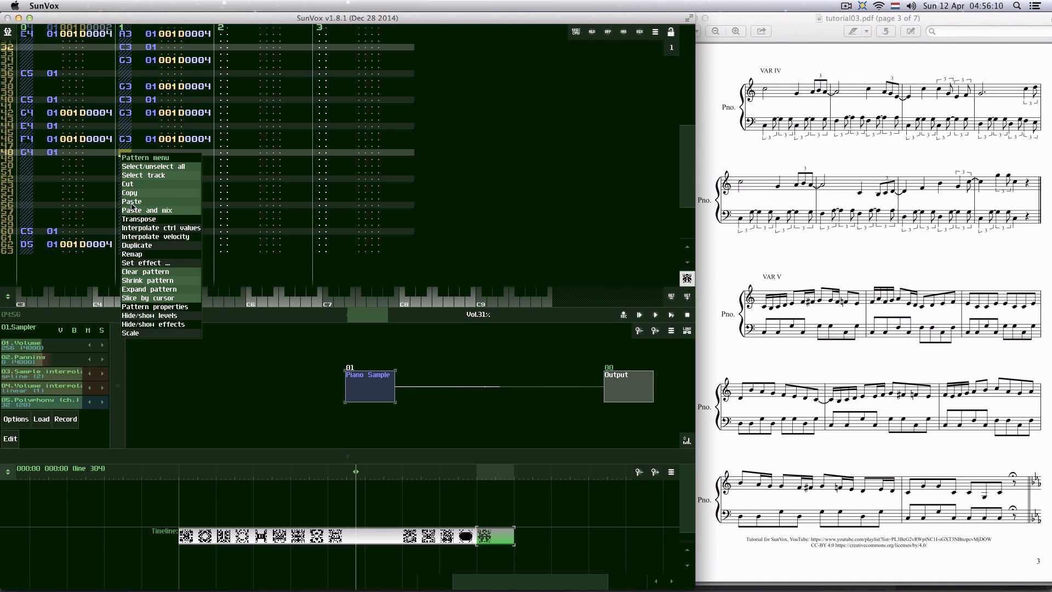
left_click(131, 212)
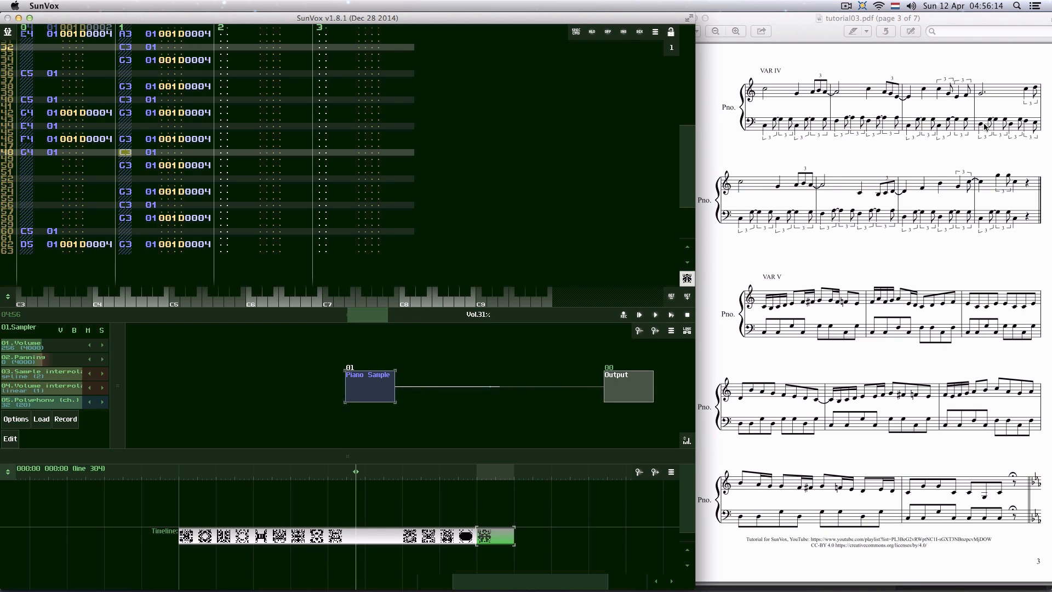
- Change the bass notes on lines 48 and 56 of track 1 to D3
key("x")
key("Down")
key("Down")
key("Down")
key("Down")
key("Down")
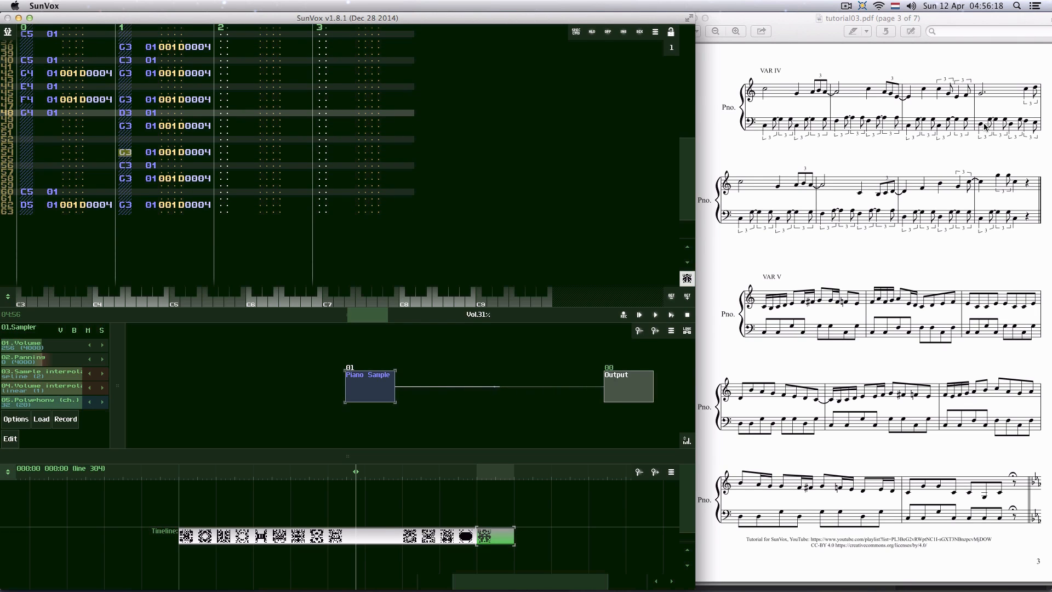
key("Down")
key("Down")
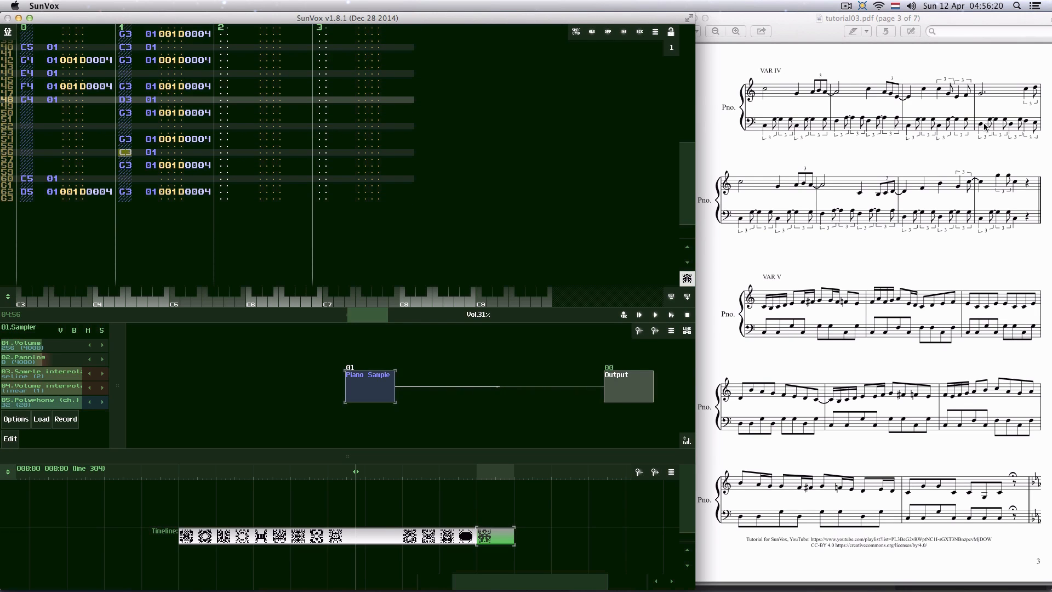
key("Down")
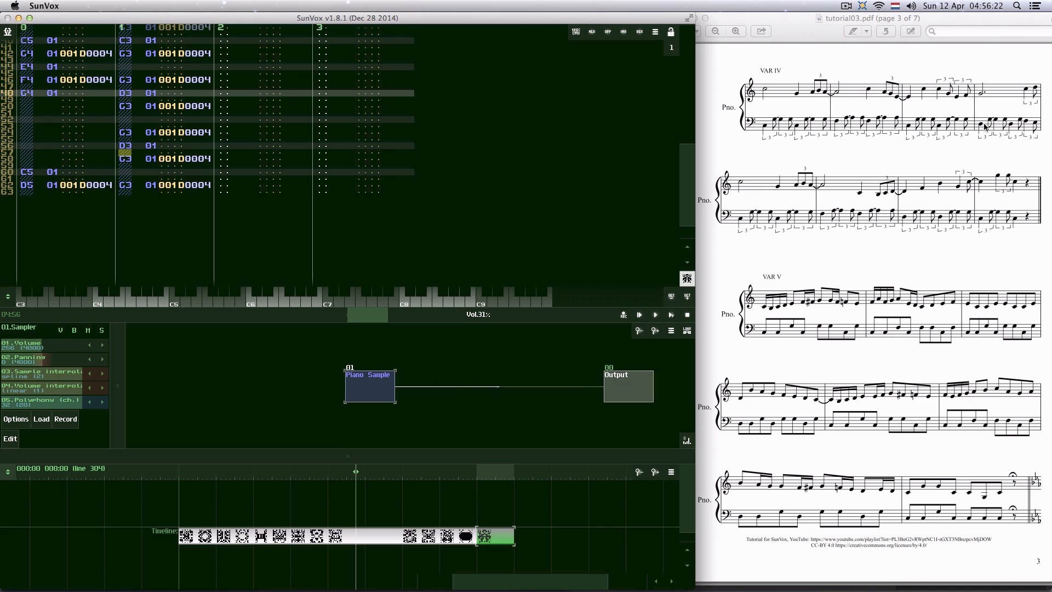
- Enter F3 on line 60 of track 1 and change the note on line 62 to E3, keeping its 001D effect
key("Down")
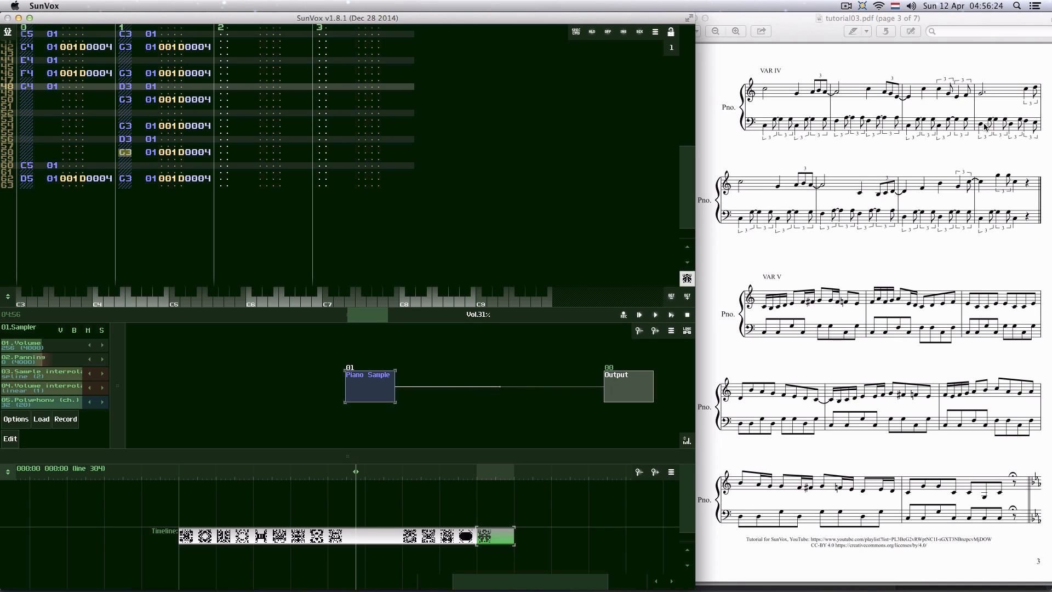
key("Down")
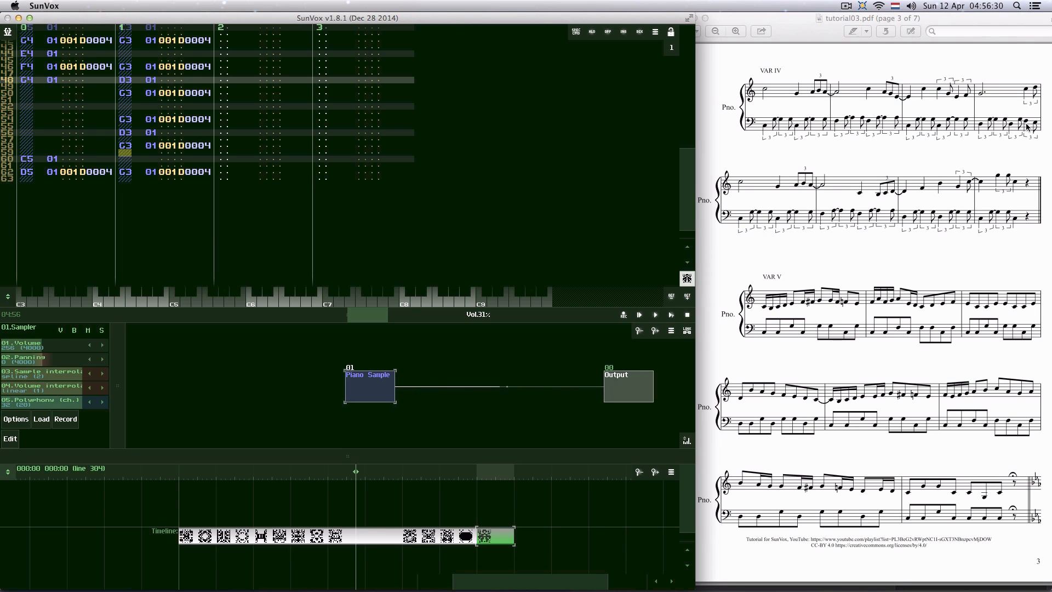
key("Down")
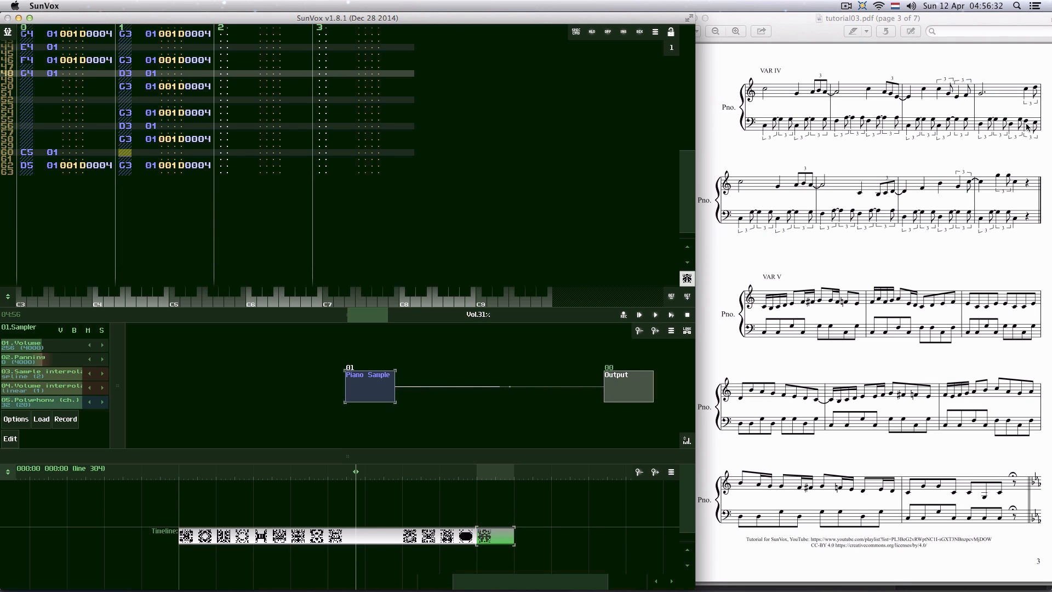
key("v")
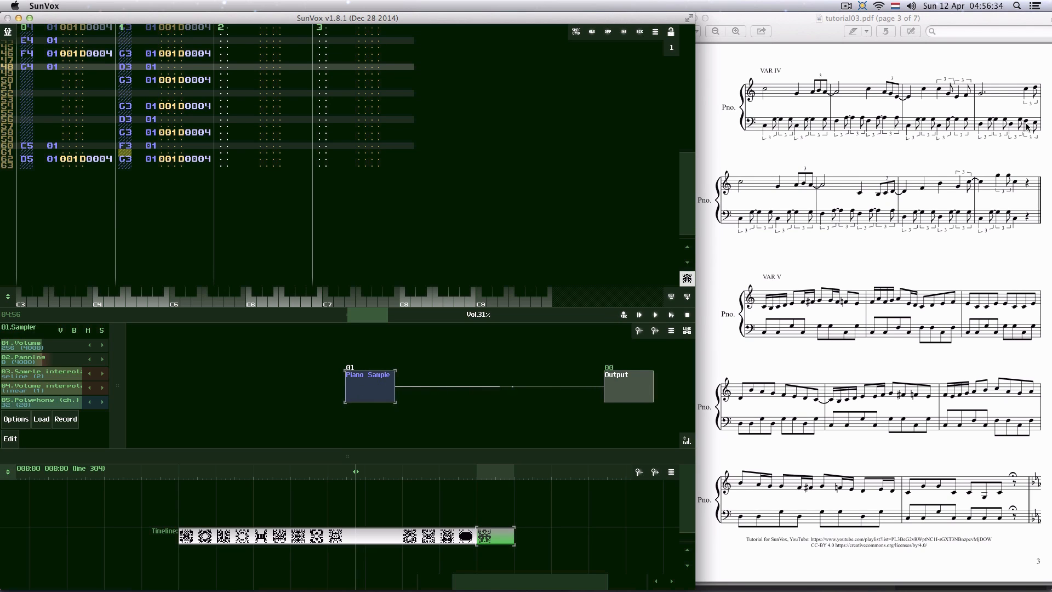
key("Down")
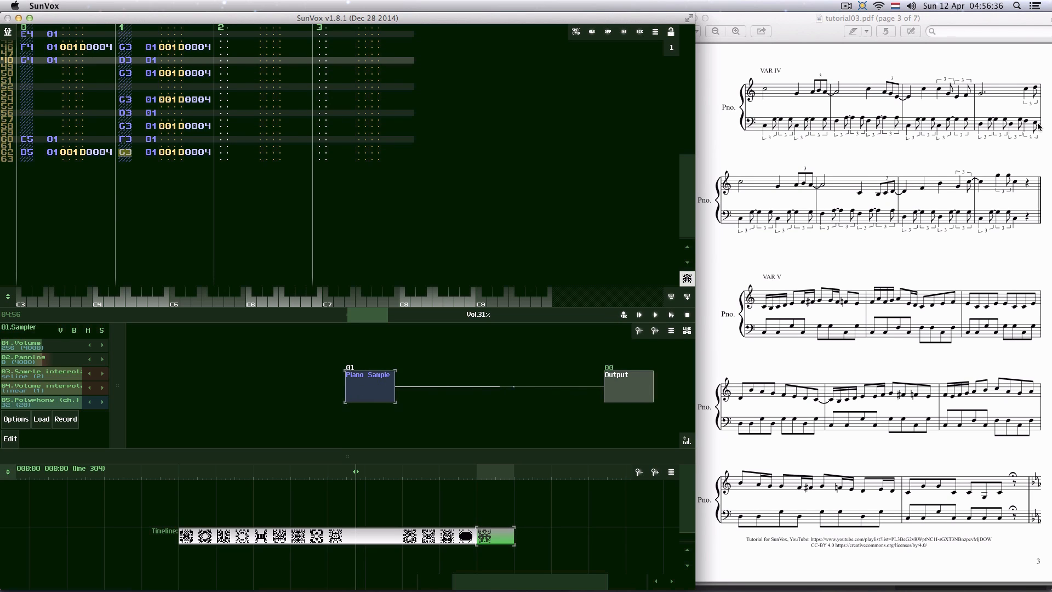
key("c")
key("Right")
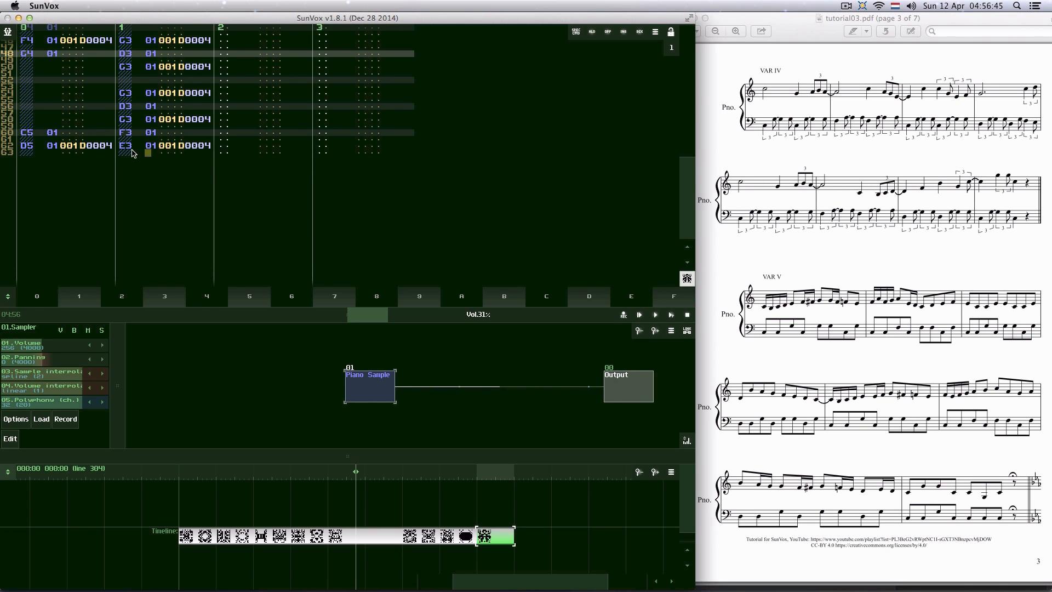
left_click(165, 146)
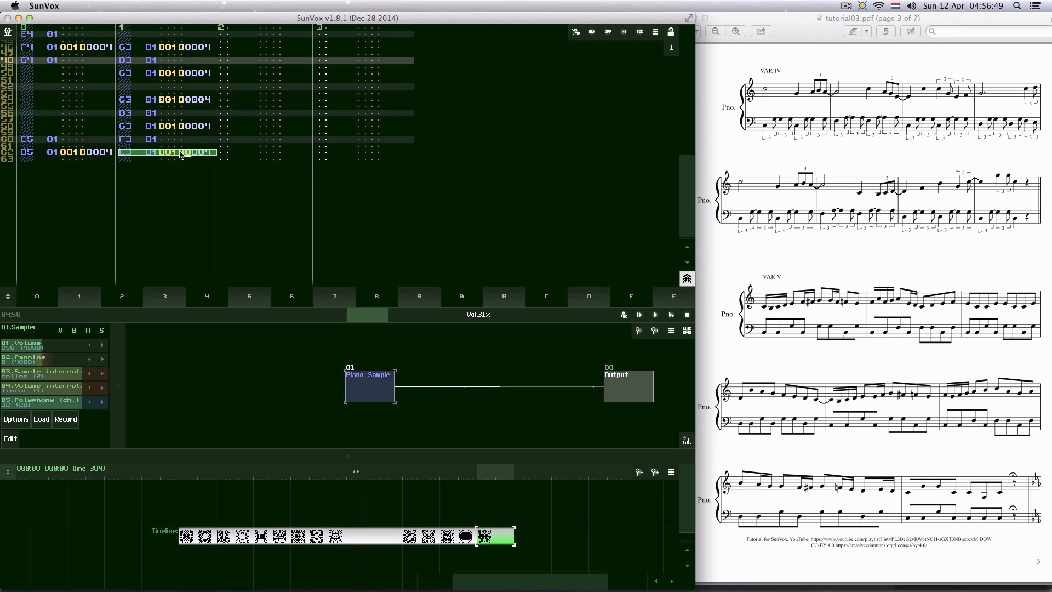
left_click(207, 153)
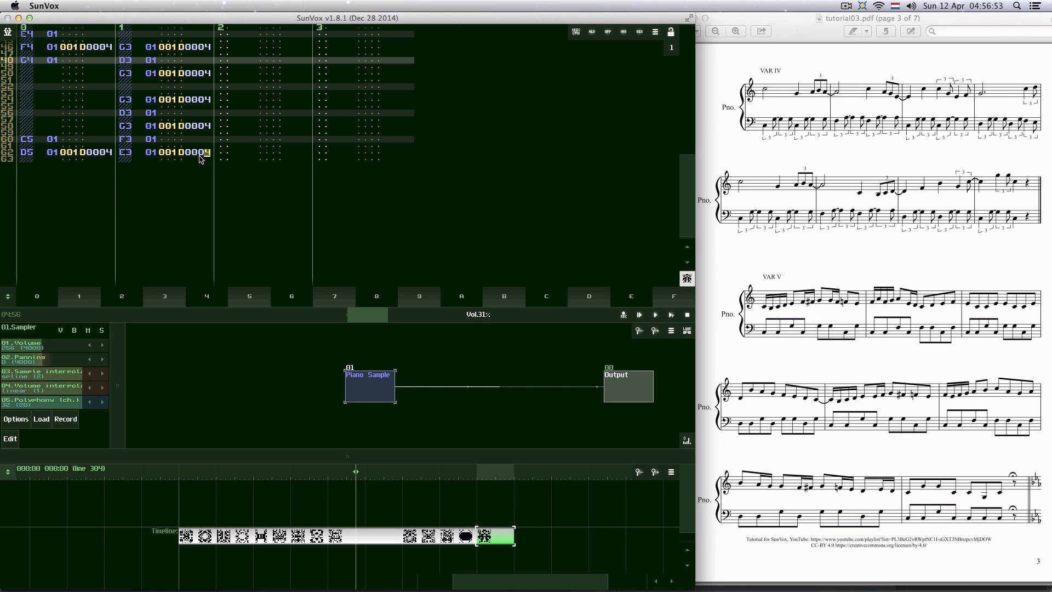
left_click(126, 153)
left_click(124, 153)
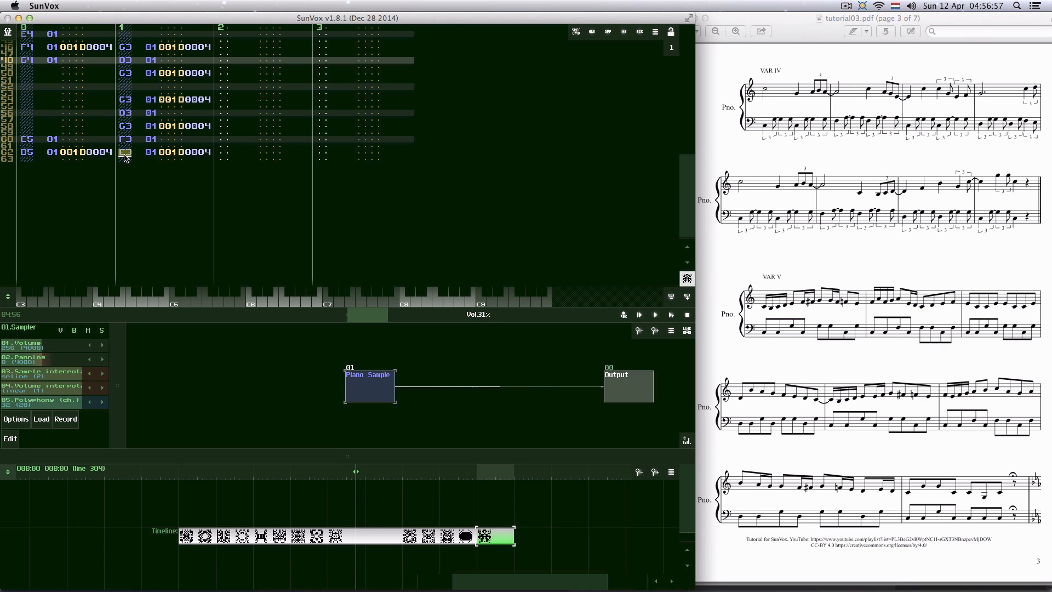
key("q")
key("ctrl+z")
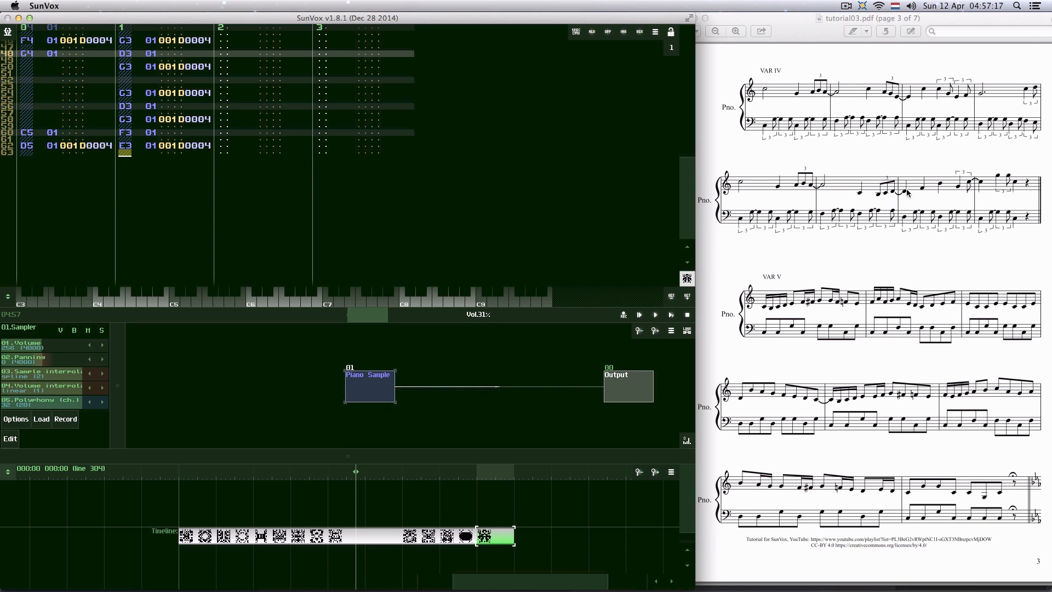
- Create a new pattern directly after the last one on the timeline and set its length to 64 lines
double_click(531, 532)
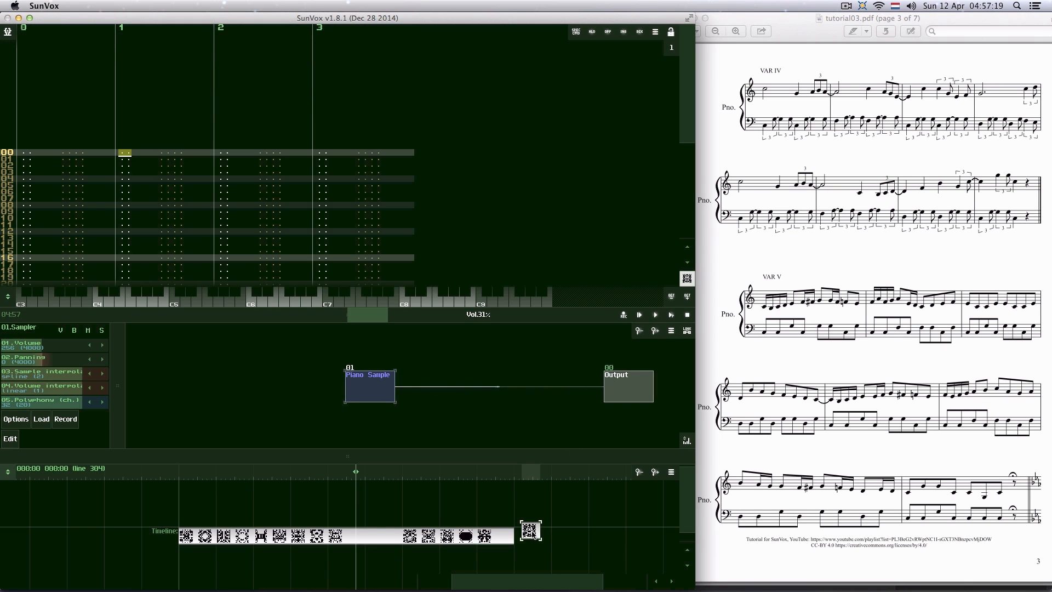
left_click_drag(535, 534, 525, 541)
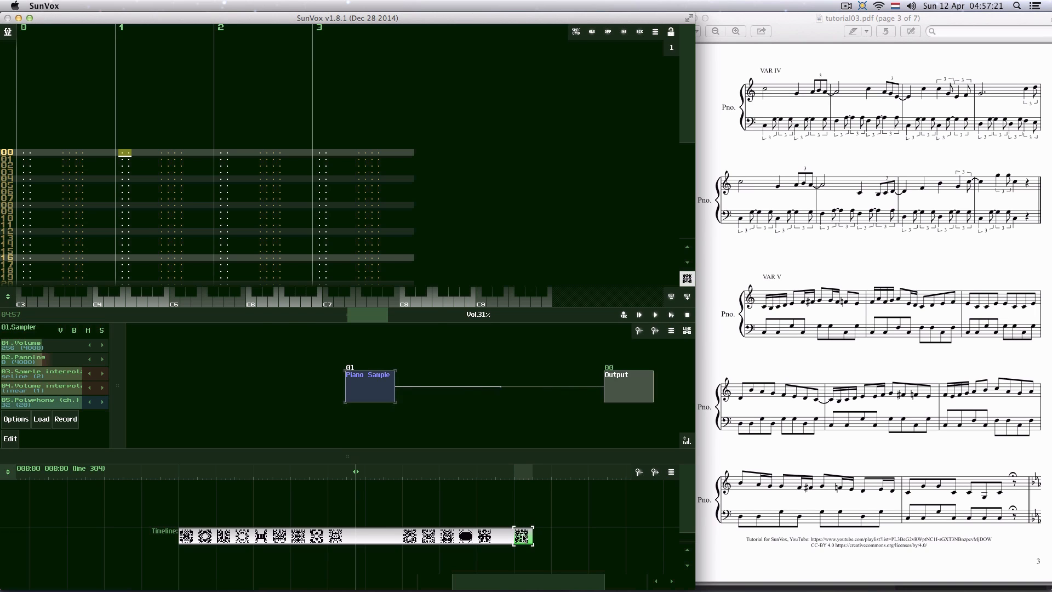
double_click(524, 537)
left_click(309, 333)
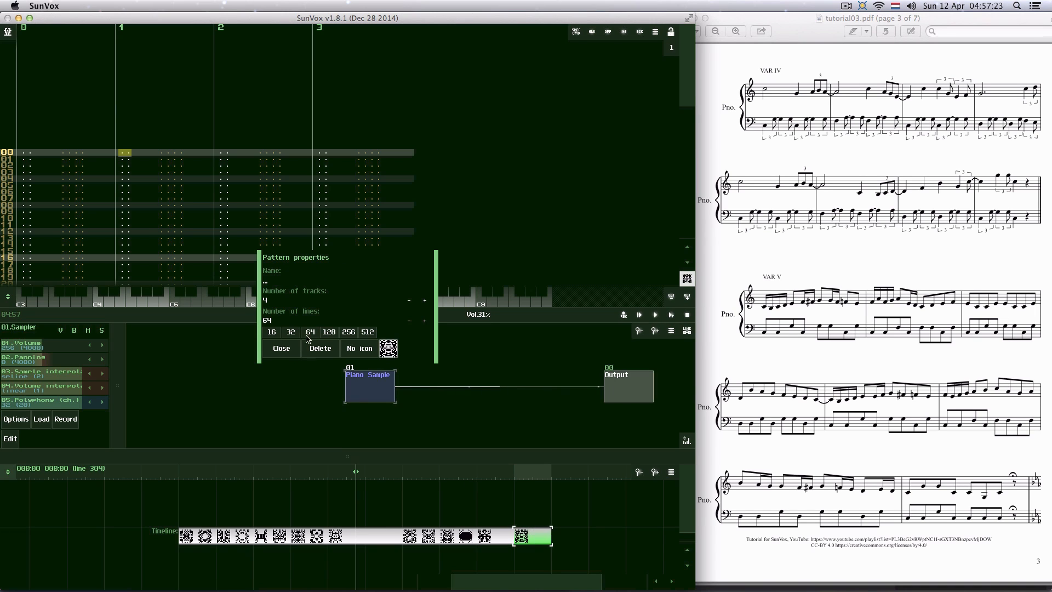
left_click(274, 351)
- Enter C5 on line 0 and G4 on line 8 of track 0 in the new pattern
left_click(25, 152)
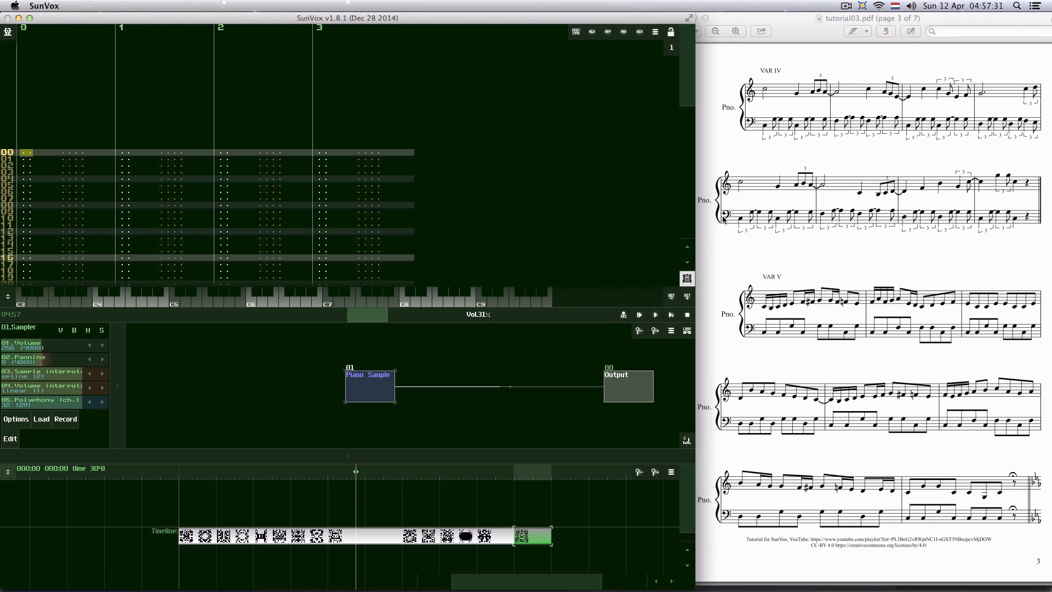
key("z")
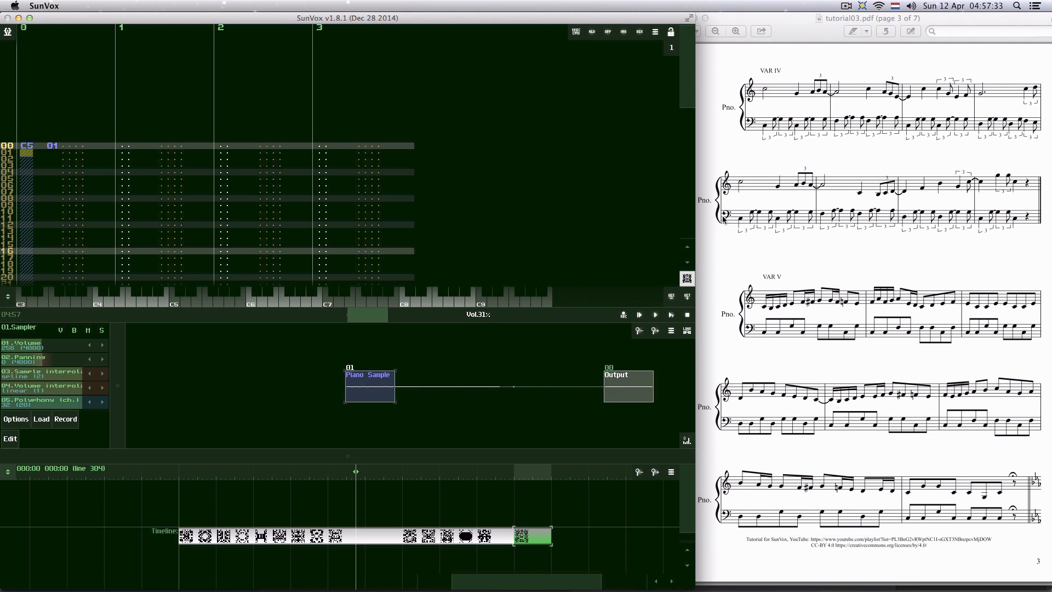
key("Down")
key("Down")
key("Down")
key("Down")
key("Down")
key("Down")
key("Down")
key("z")
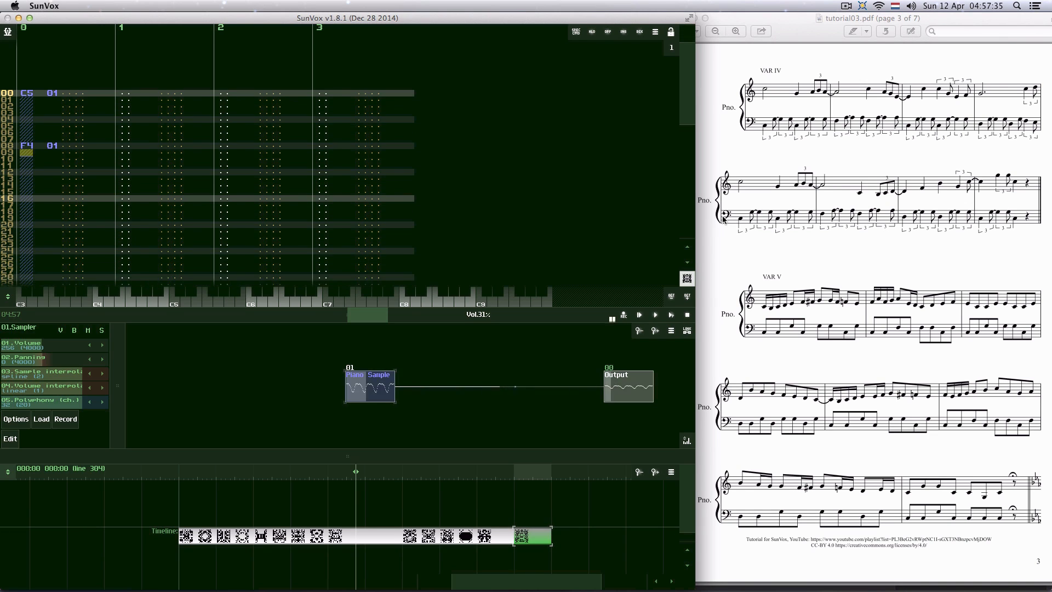
- Enter the triplet notes A4, B4 and A4 on lines 12, 13 and 14 of track 0
key("Down")
key("Down")
key("Down")
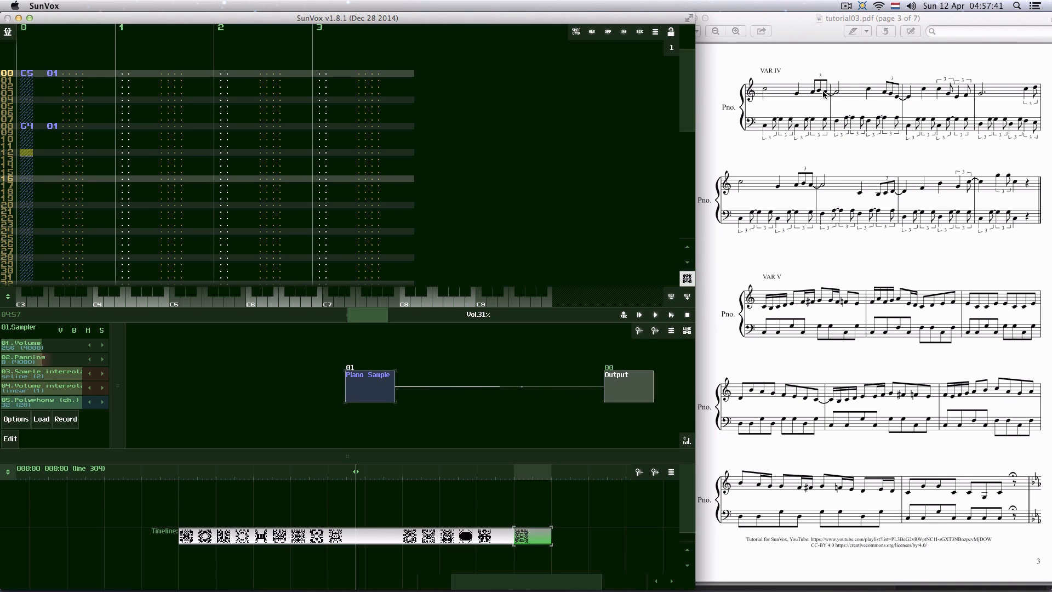
key("n")
key("m")
key("n")
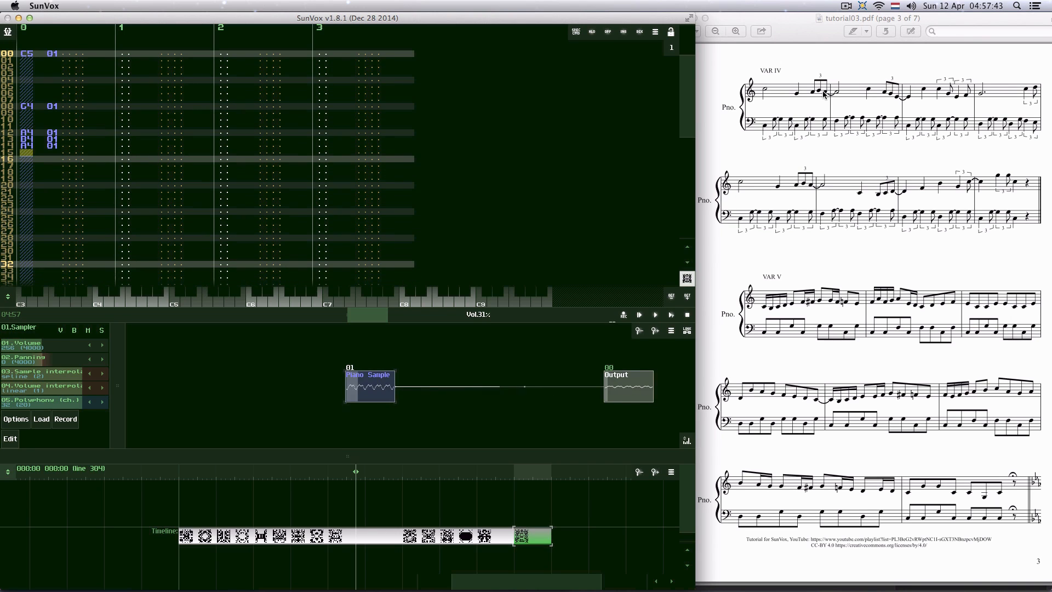
- Add effect 001D to the triplet notes on lines 13 and 14 of track 0
key("Up")
key("Right")
key("Right")
key("Right")
key("Right")
key("Up")
key("Right")
key("Right")
key("Right")
key("Right")
key("Left")
type("11")
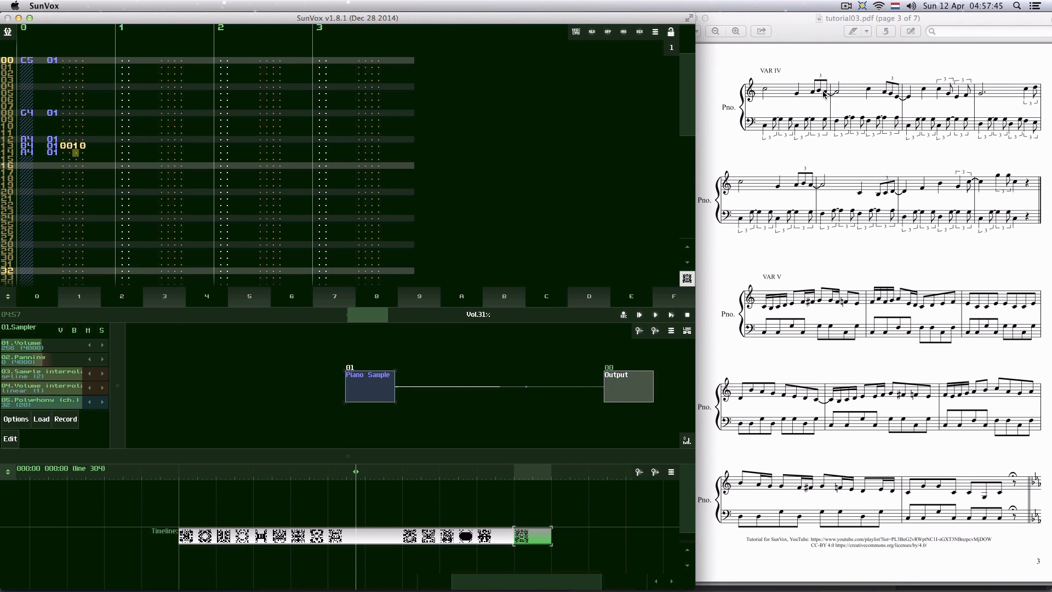
key("Up")
key("Up")
key("Right")
type("dd")
- Set the effect values to 0002 on line 13 and 0004 on line 14, and check them against the previous pattern
key("Up")
key("Right")
key("Right")
key("Right")
key("Up")
key("Right")
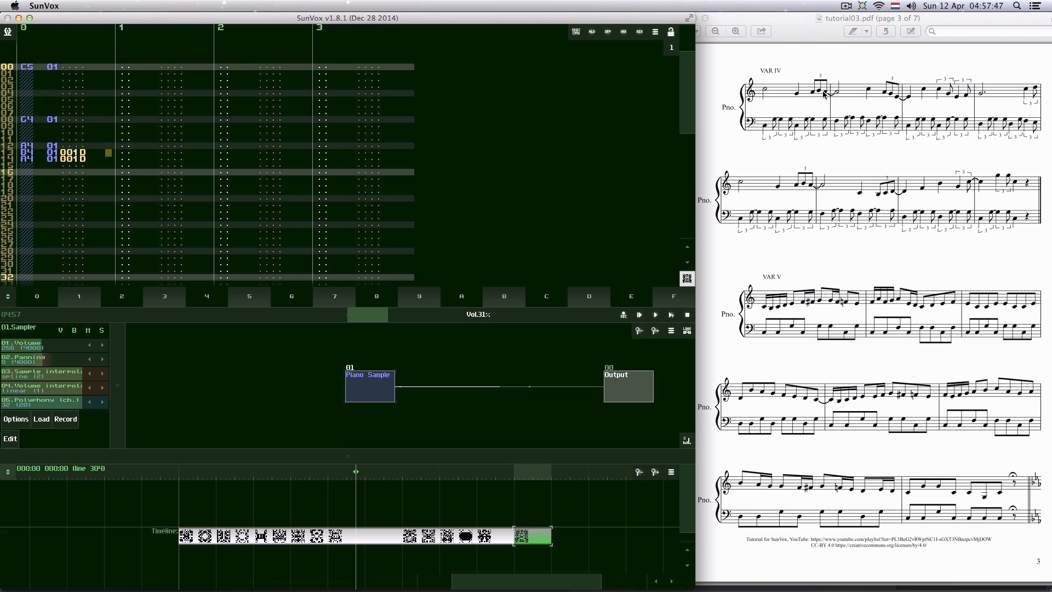
type("24")
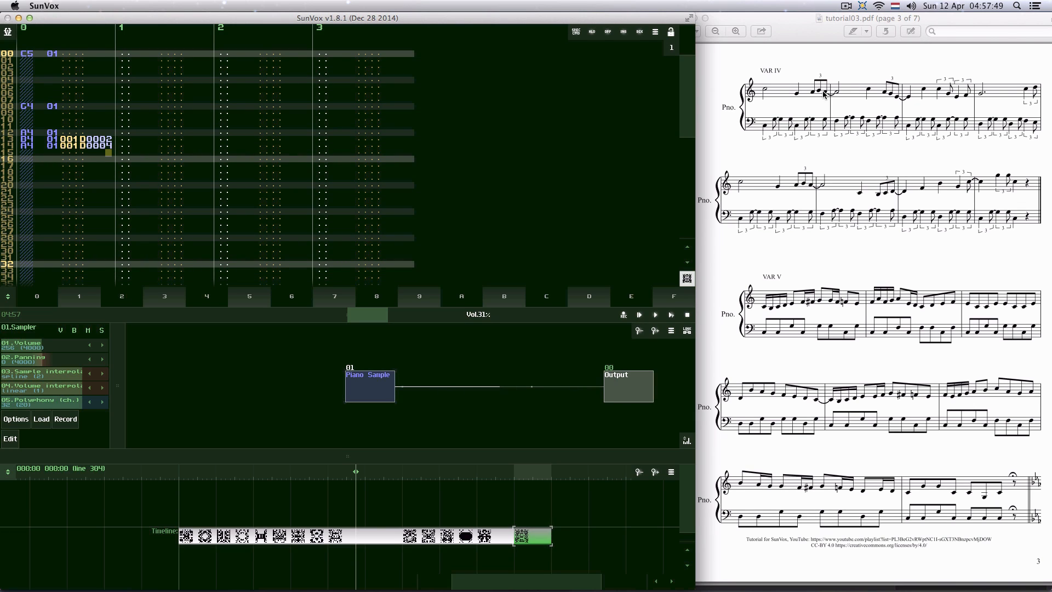
left_click(494, 541)
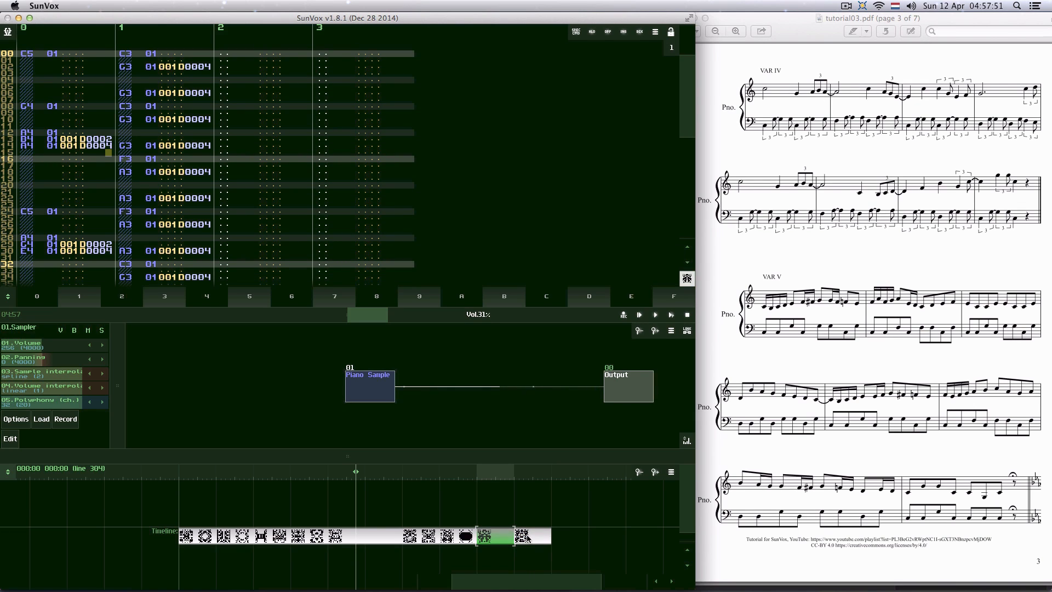
left_click(533, 538)
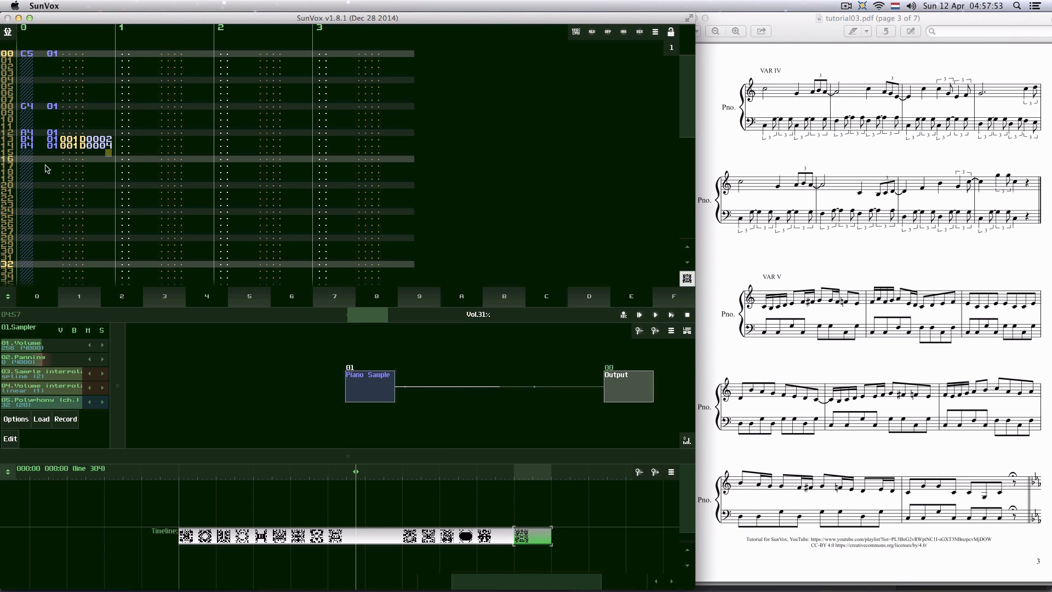
- Enter C4 on line 24 and the triplet notes B3, C4 and D4 on lines 28, 29 and 30 of track 0
left_click(25, 162)
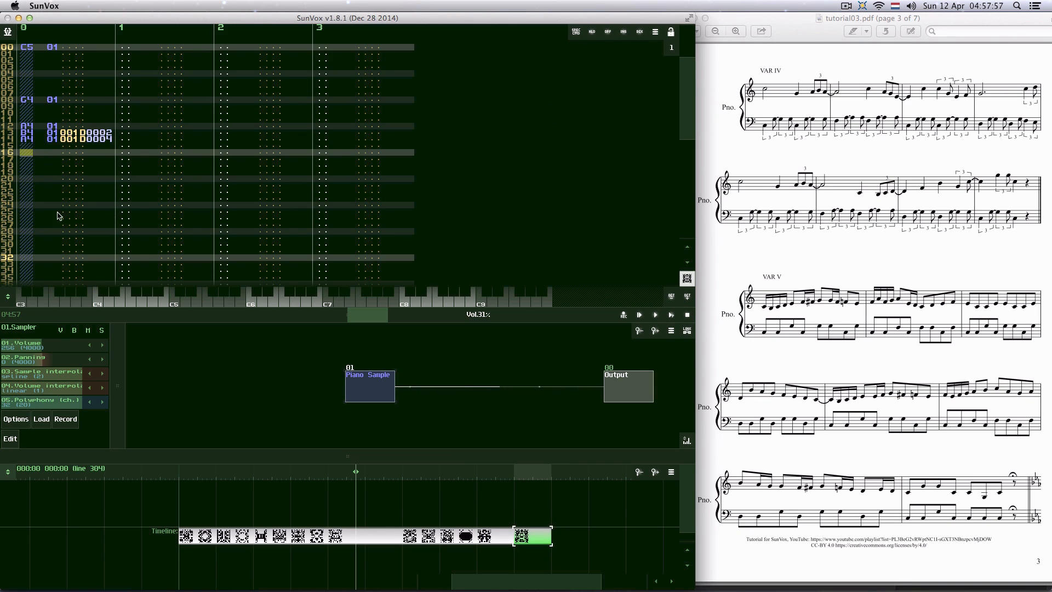
scroll(26, 208, "down", 2)
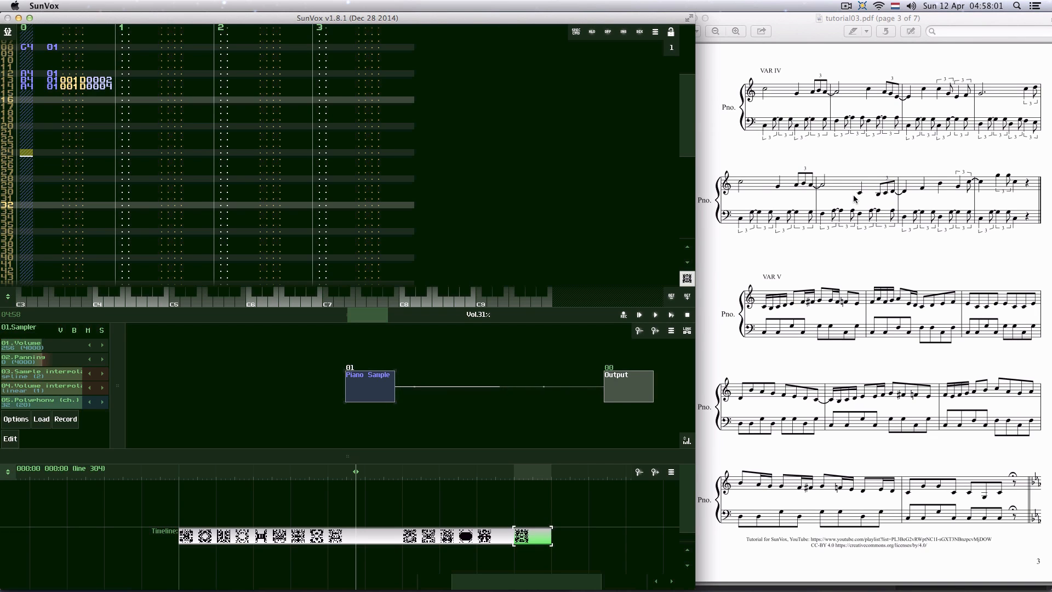
key("z")
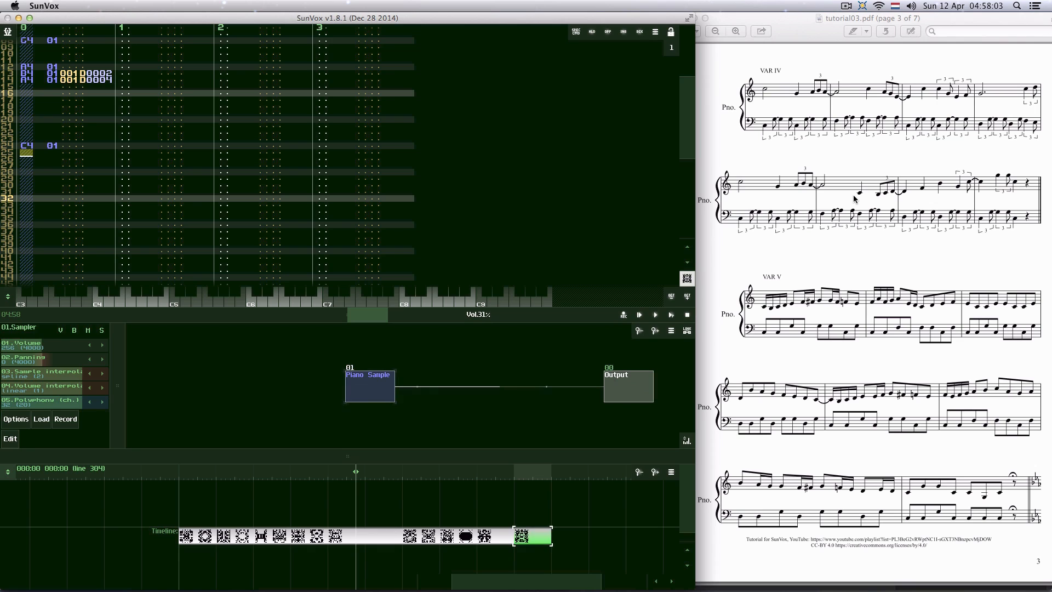
key("Down")
key("Down")
key("Down")
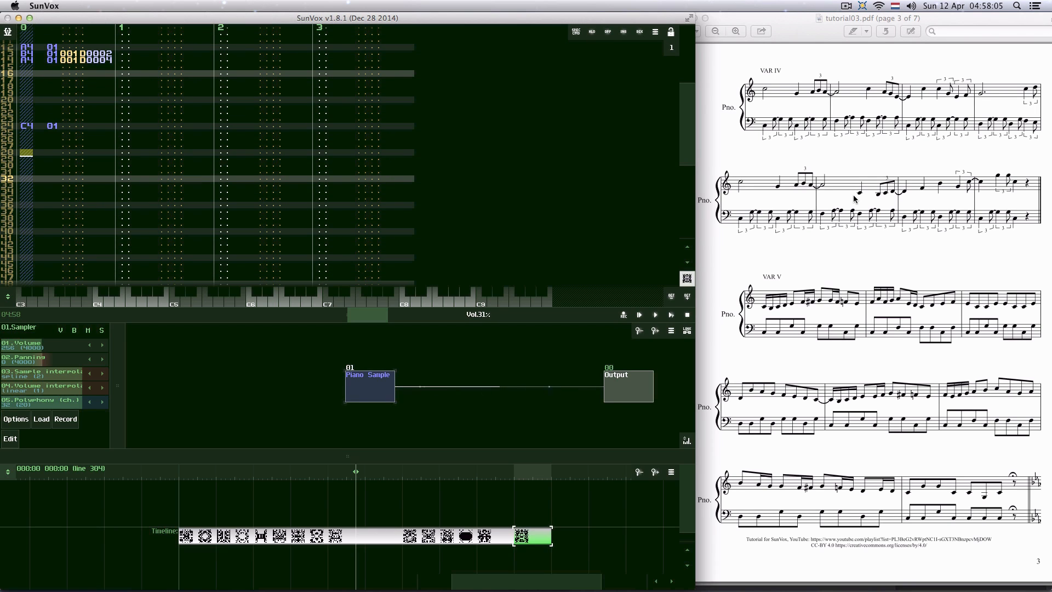
key("m")
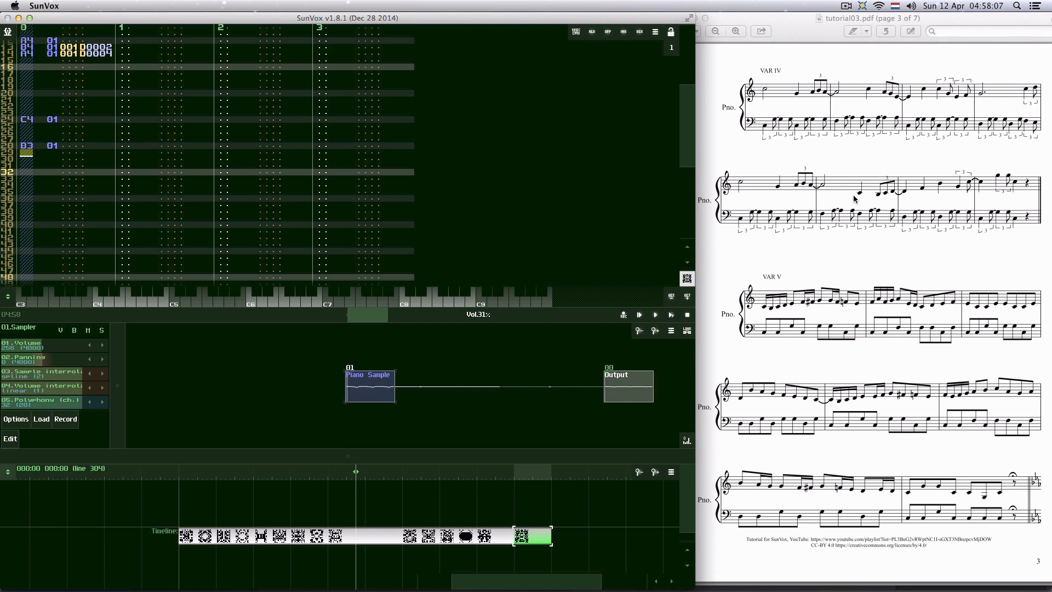
key("q")
key("w")
- Add effect 001D to the triplet notes on lines 29 and 30 of track 0
key("Right")
key("Right")
key("Right")
key("Right")
key("Right")
key("Right")
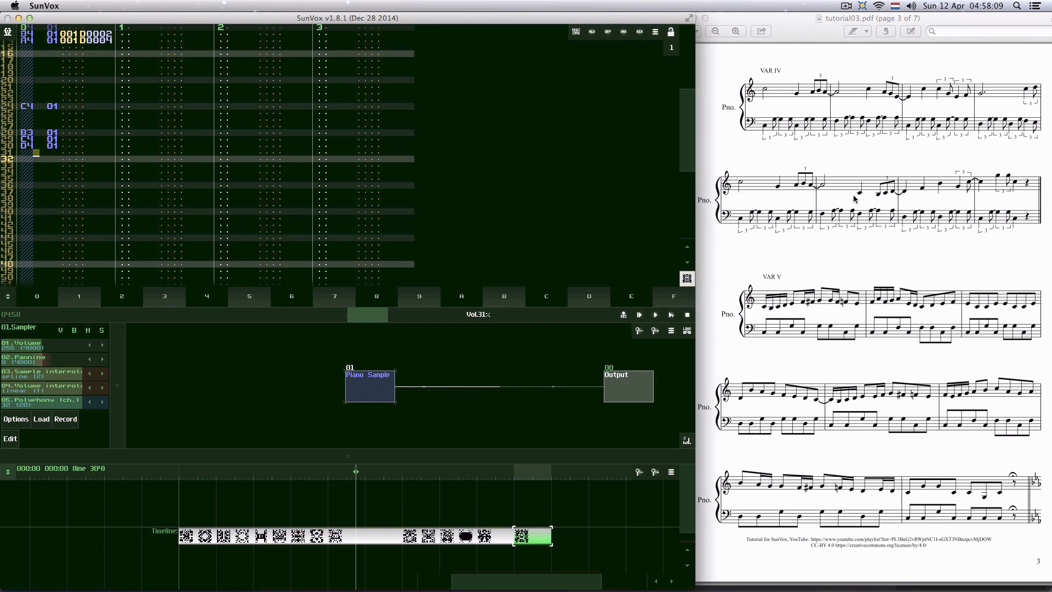
key("Up")
key("Right")
key("Up")
type("11")
key("Up")
key("Up")
key("Right")
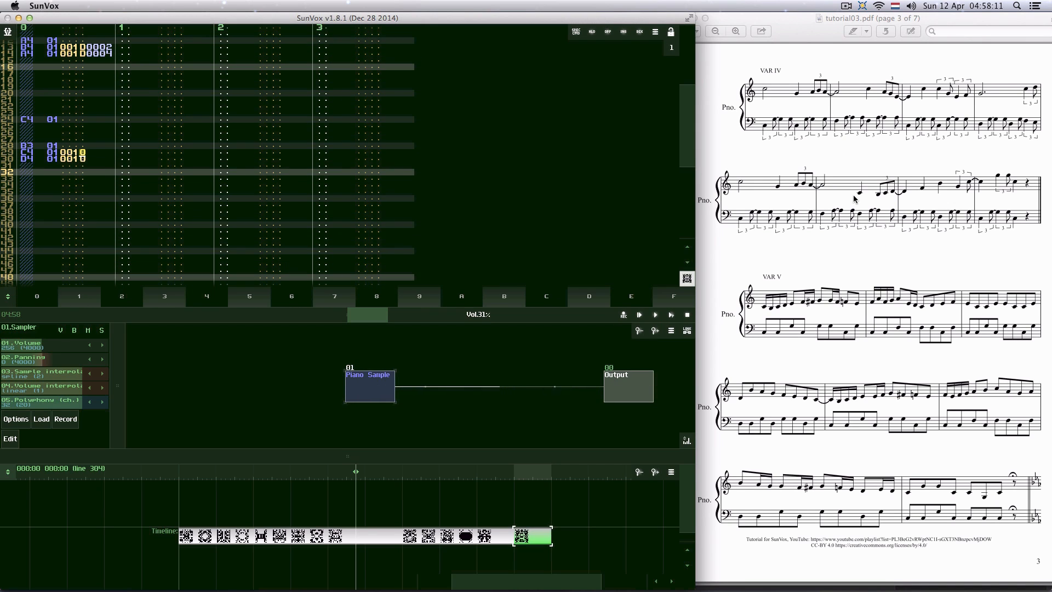
type("dd")
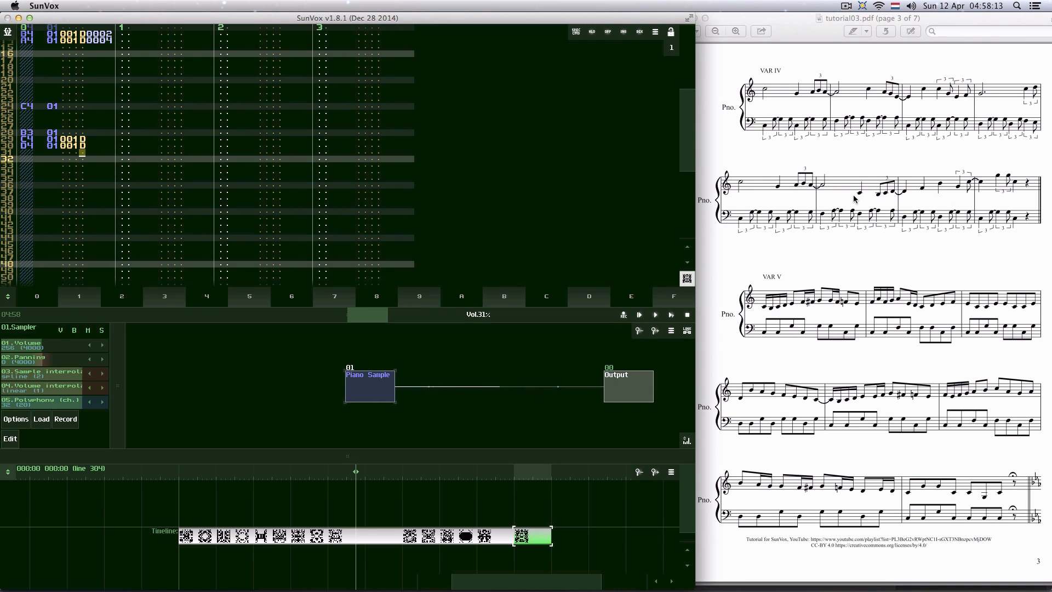
- Set the effect values to 0002 on line 29 and 0004 on line 30 of track 0
key("Up")
key("Up")
key("Right")
key("Right")
key("Right")
key("Right")
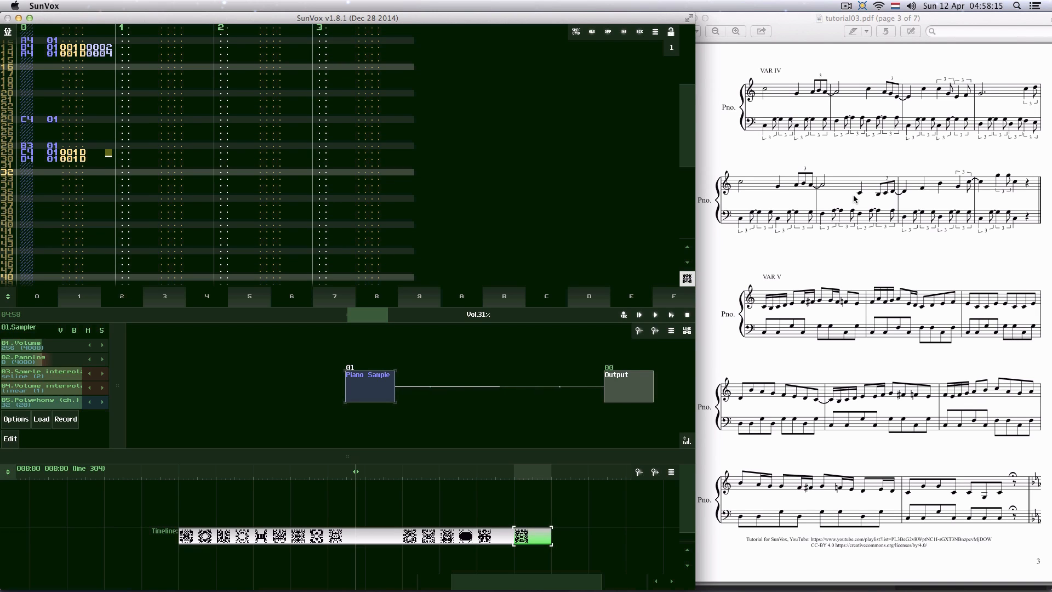
type("24")
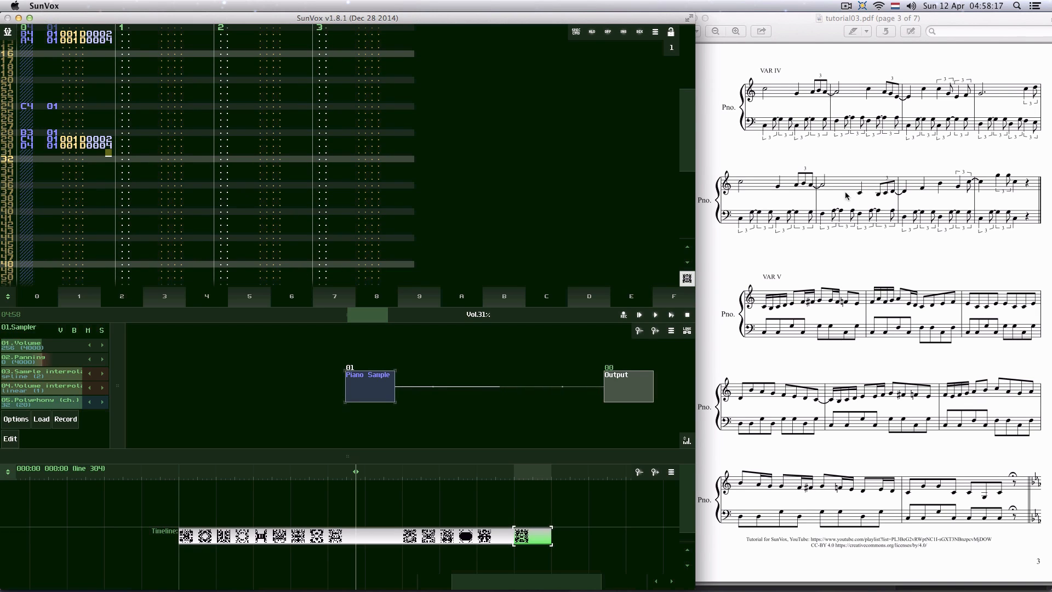
- Enter the melody notes F4 on line 36, B4 on line 40 and G4 on line 44 of track 0
left_click(23, 186)
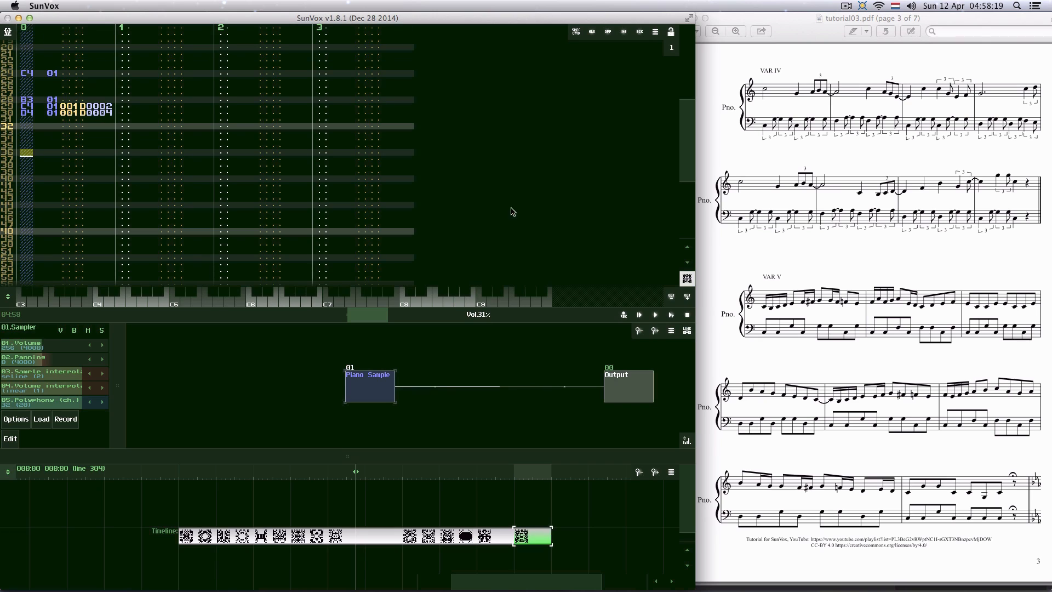
key("r")
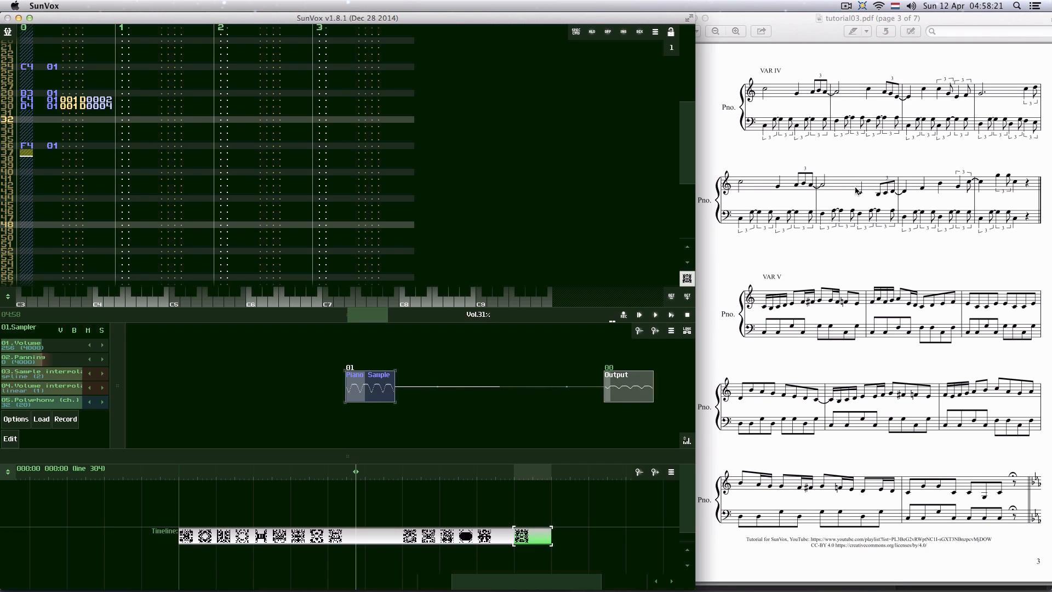
key("Down")
key("Down")
key("Down")
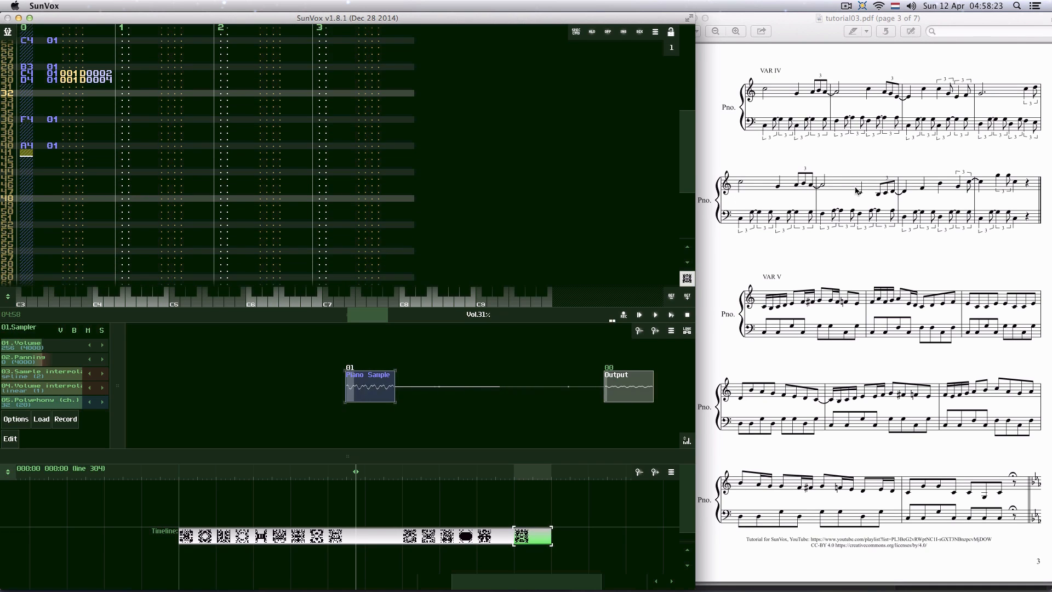
key("y")
key("u")
key("Down")
key("Down")
key("Down")
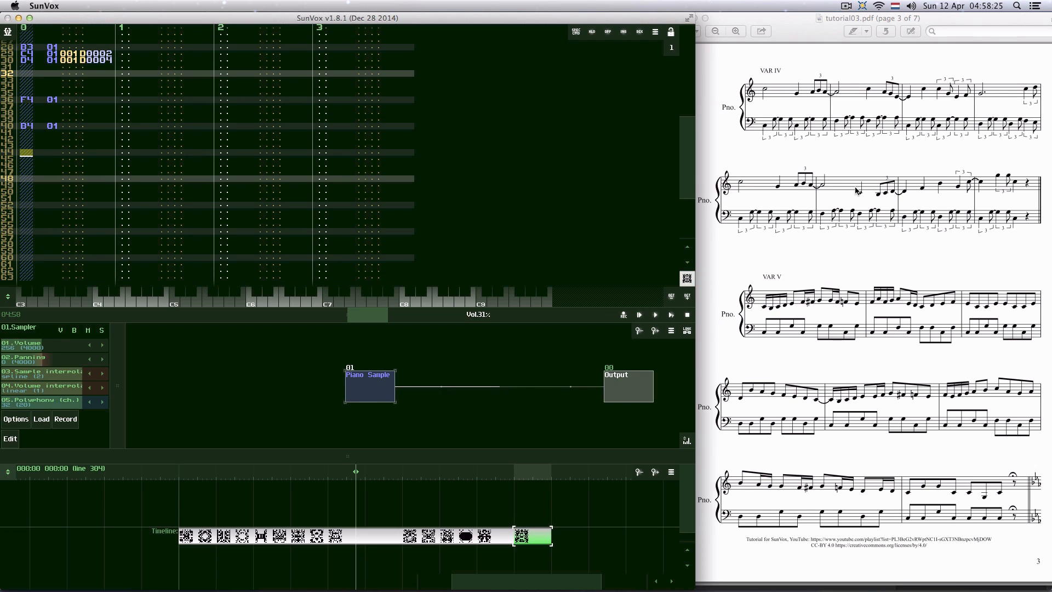
key("q")
key("Down")
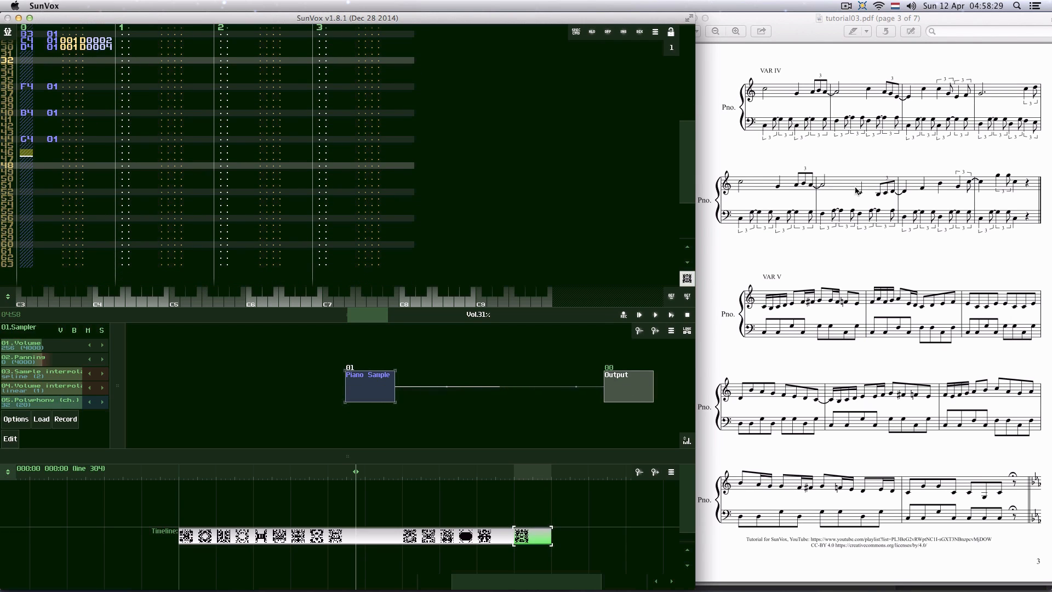
- Enter C5 on line 46 of track 0 and give it effect 001D with value 0004
key("i")
key("Right")
key("Right")
key("Right")
key("Right")
key("Right")
key("Right")
key("Right")
key("Right")
key("Up")
key("Left")
type("1")
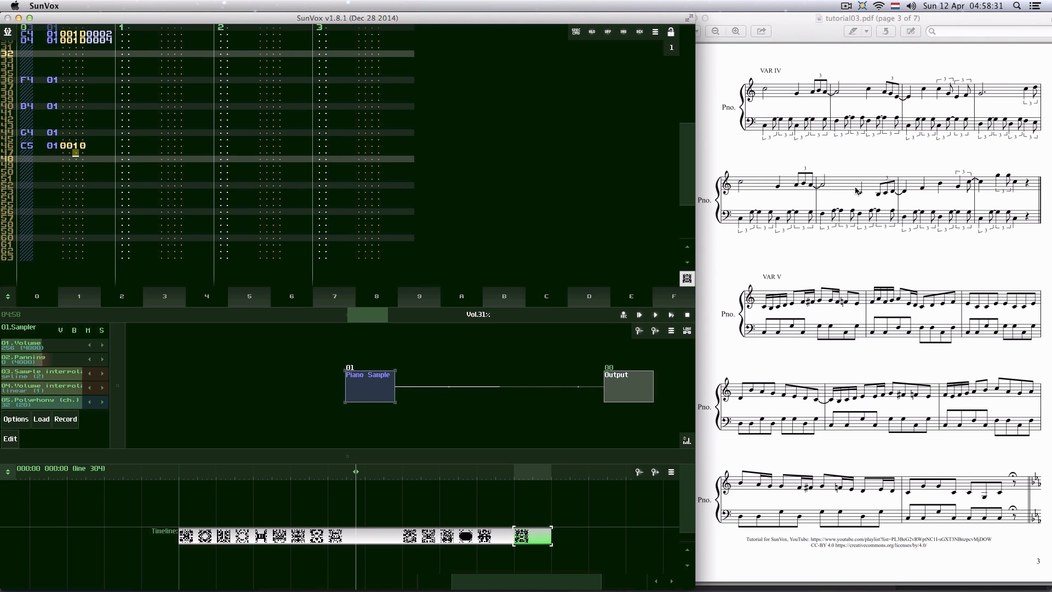
key("Right")
key("Up")
type("d")
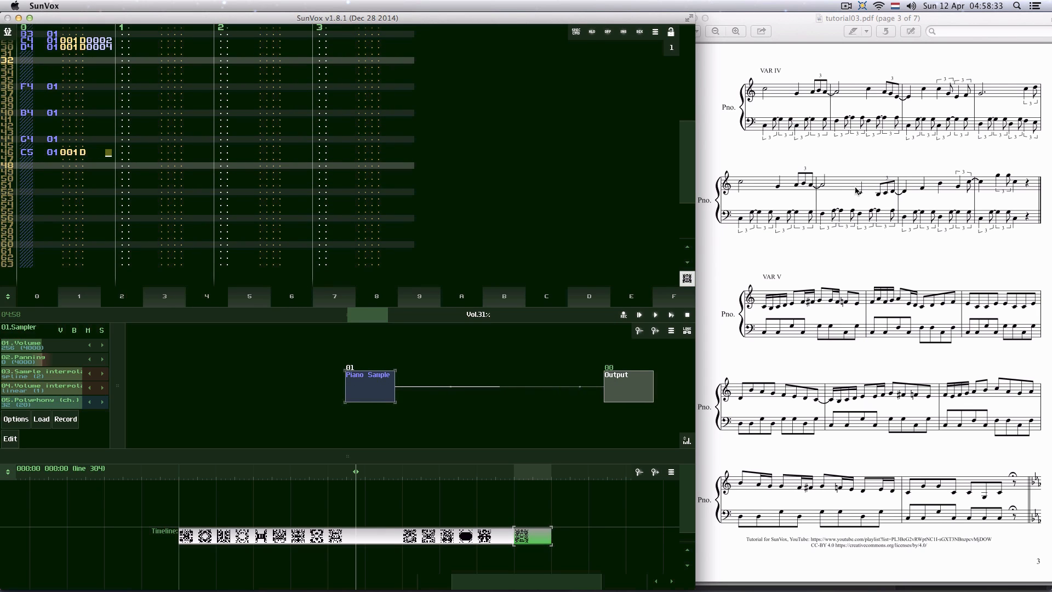
type("4")
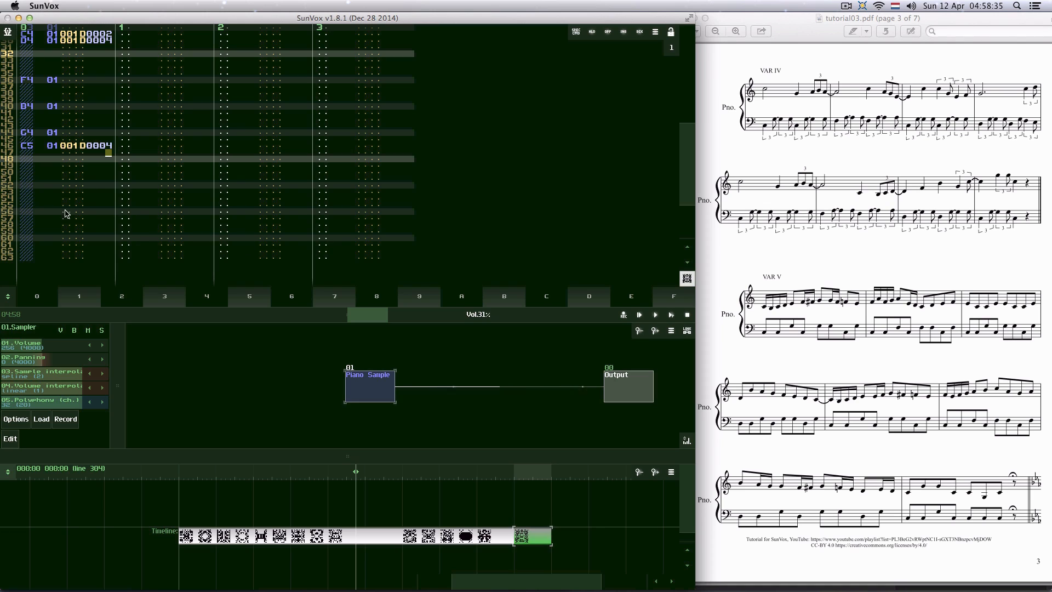
- Enter G5 on lines 52 and 54 and C5 on line 56 of track 0
left_click(23, 186)
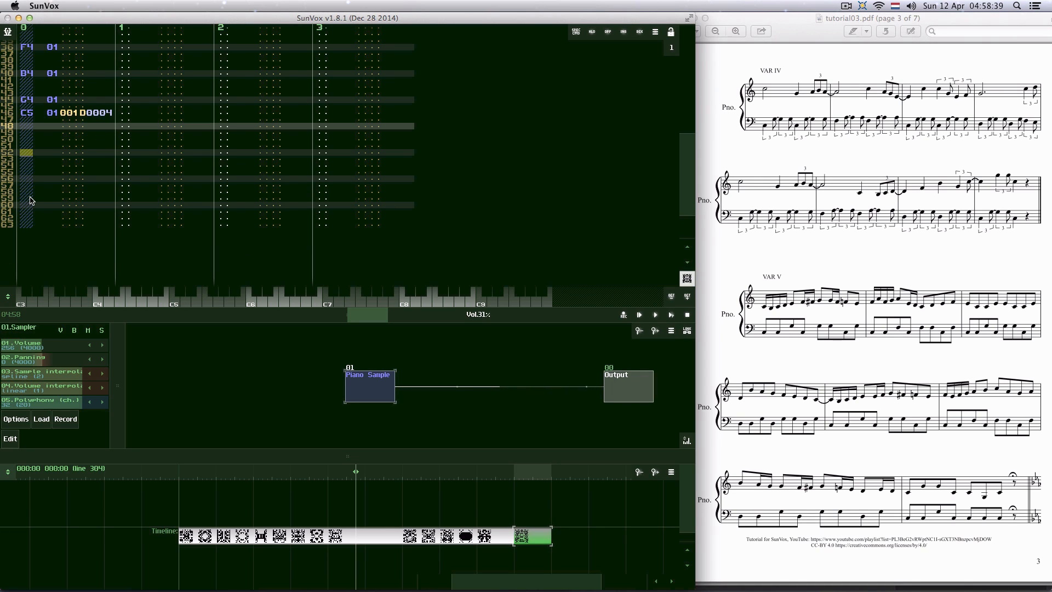
key("t")
key("Down")
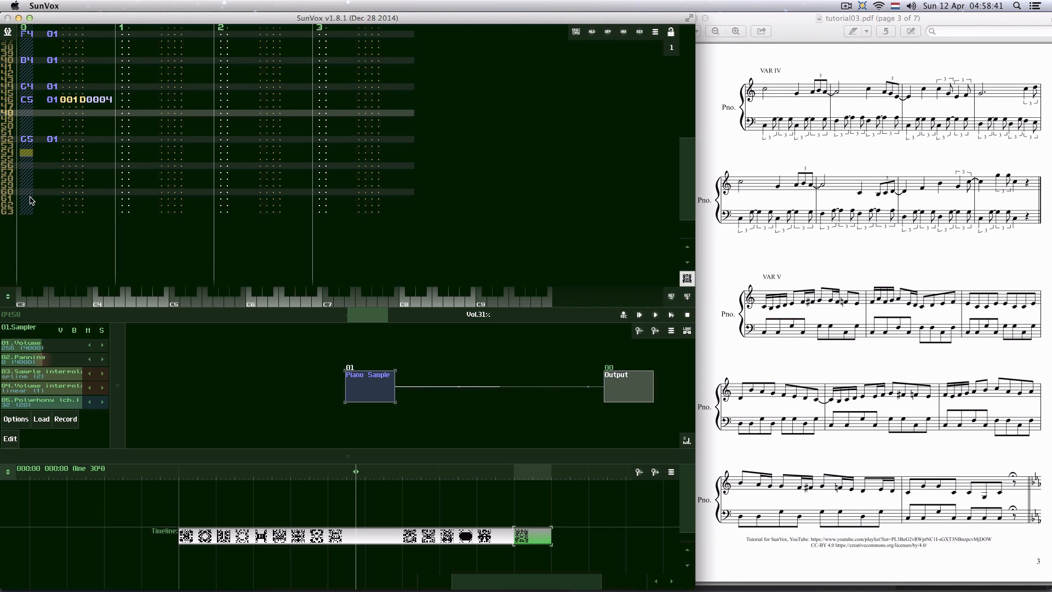
key("t")
key("Down")
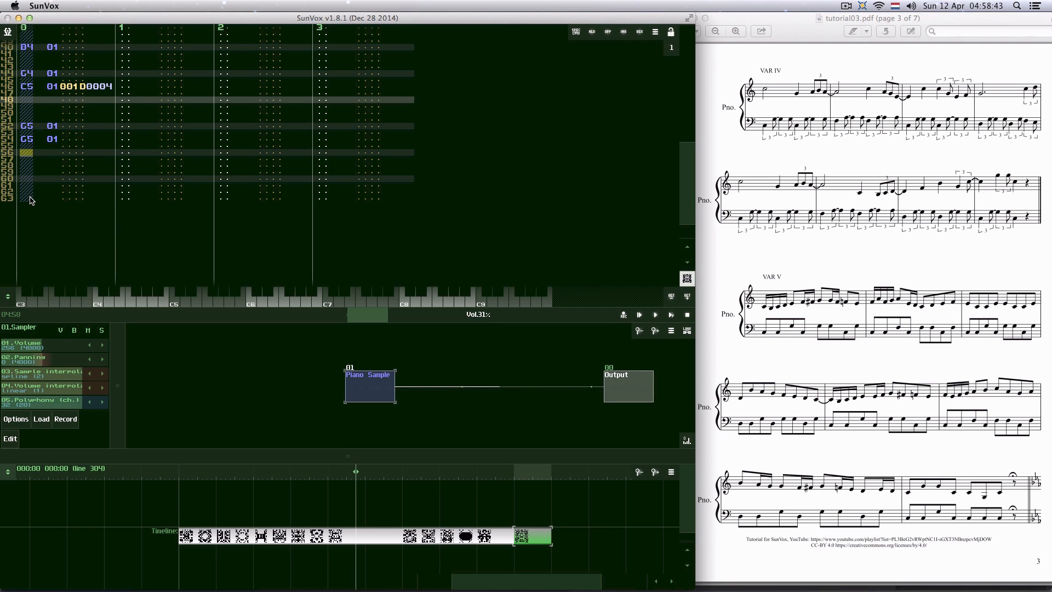
key("q")
- Add effect 001D with value 0004 to the G5 on line 54, and enter a note-off on line 60 of track 0
key("Up")
key("Up")
key("Up")
key("Right")
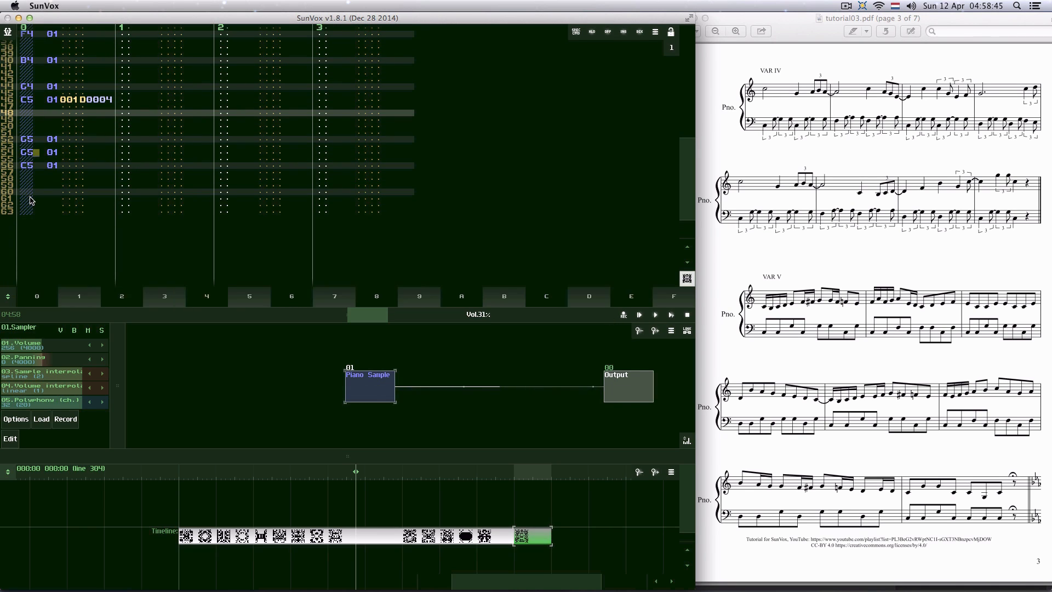
key("Right")
key("Right")
key("Right")
type("001D0004")
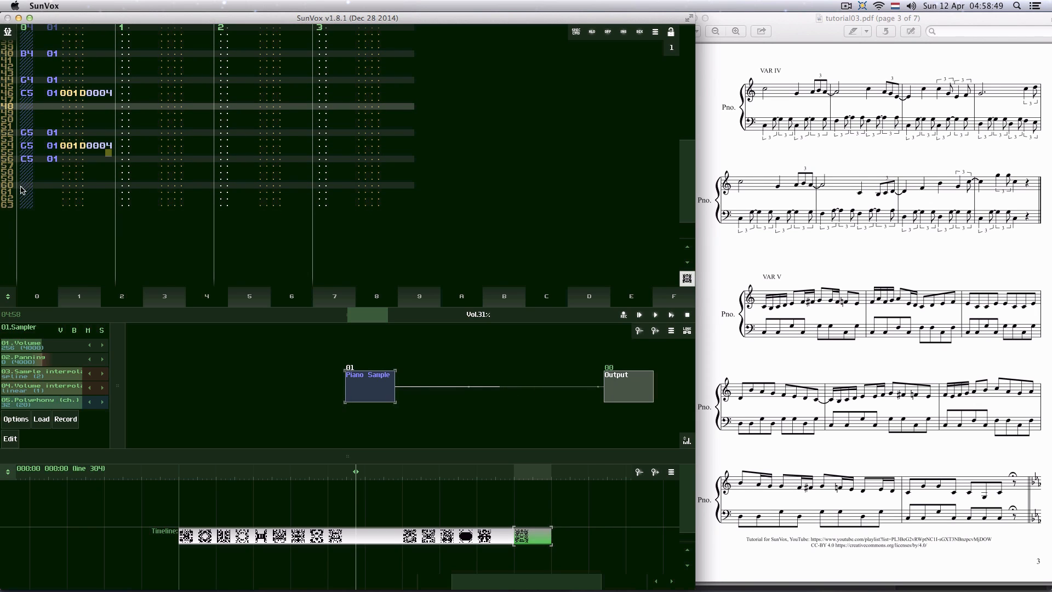
left_click(23, 187)
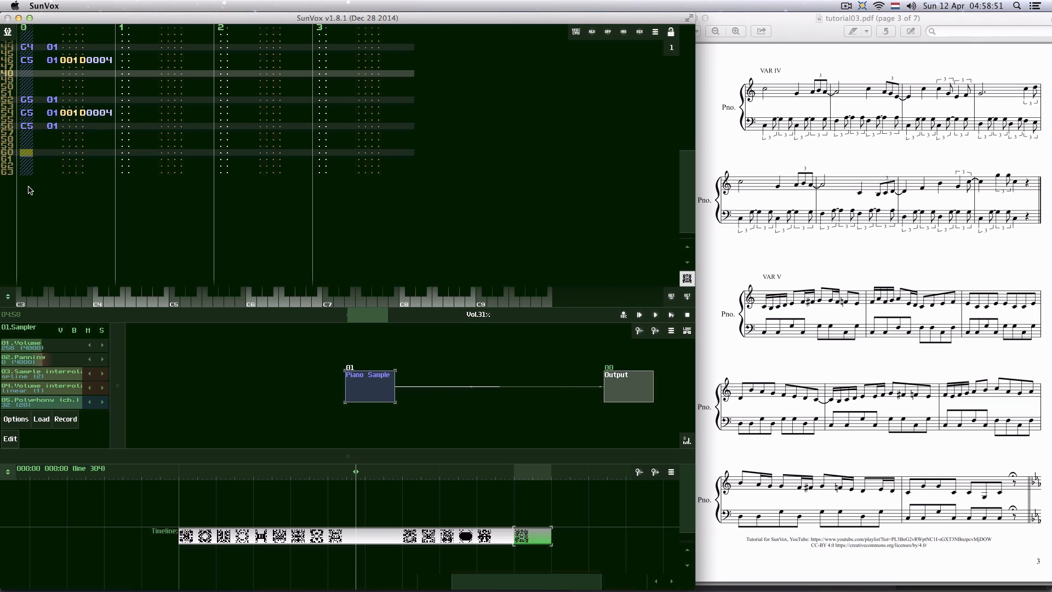
key("1")
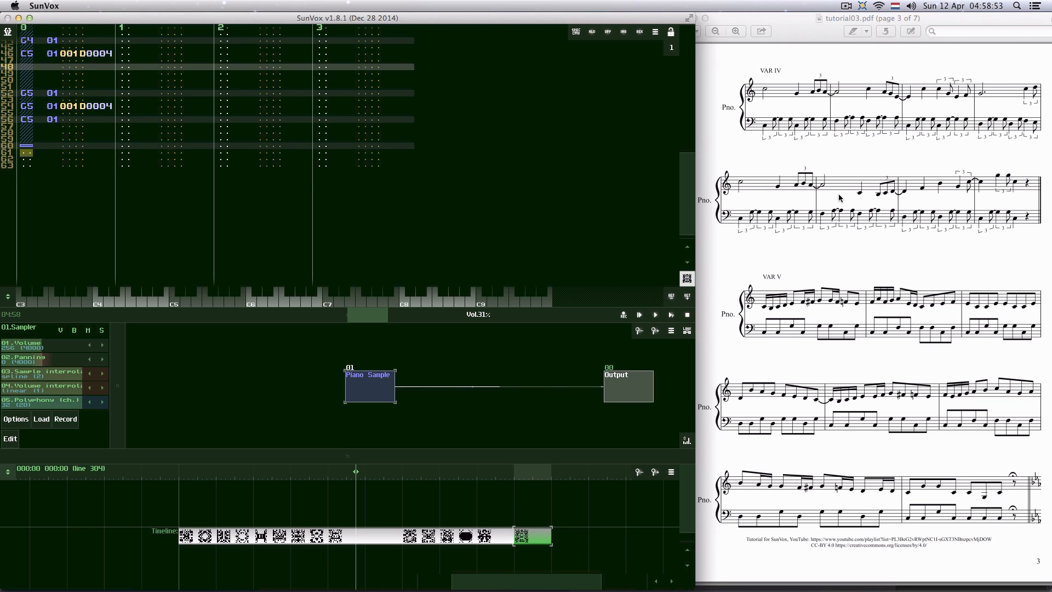
- Paste the copied triplet bass figure into track 1 starting at line 0
scroll(191, 221, "down", 2)
scroll(186, 220, "down", 1)
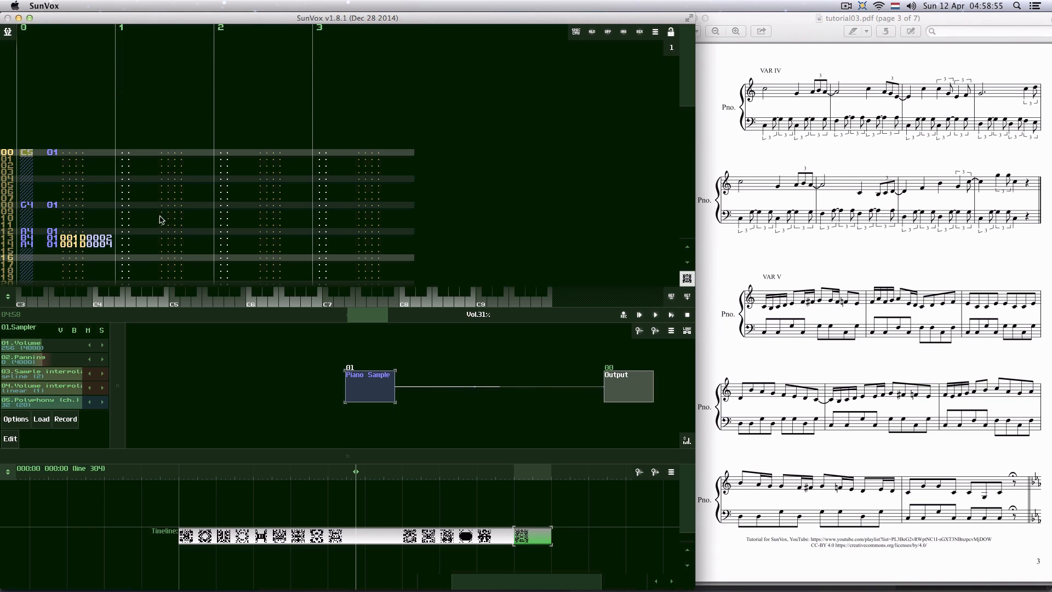
left_click(125, 153)
right_click(121, 156)
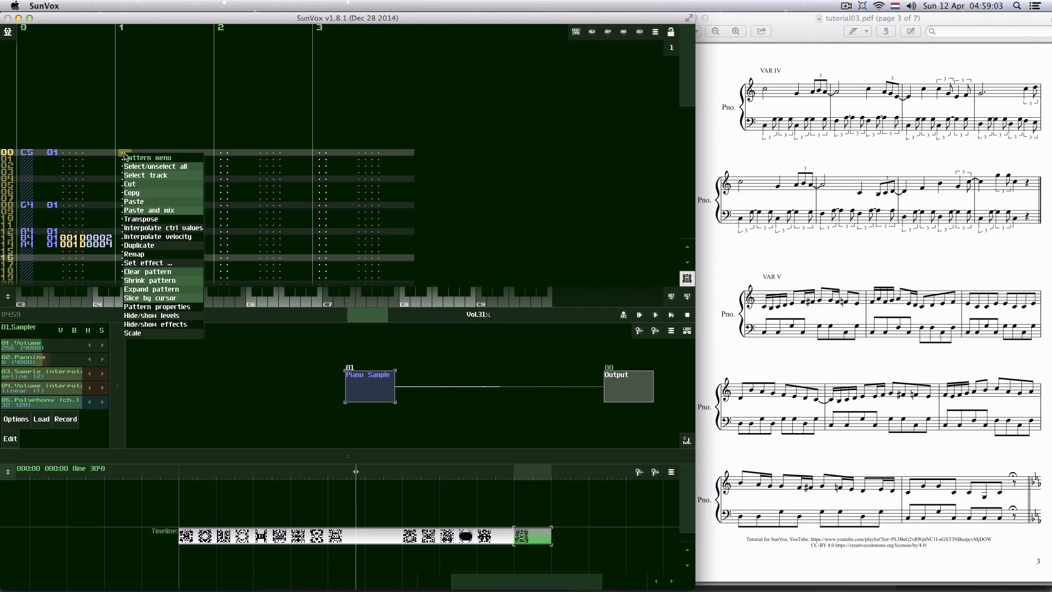
left_click(134, 202)
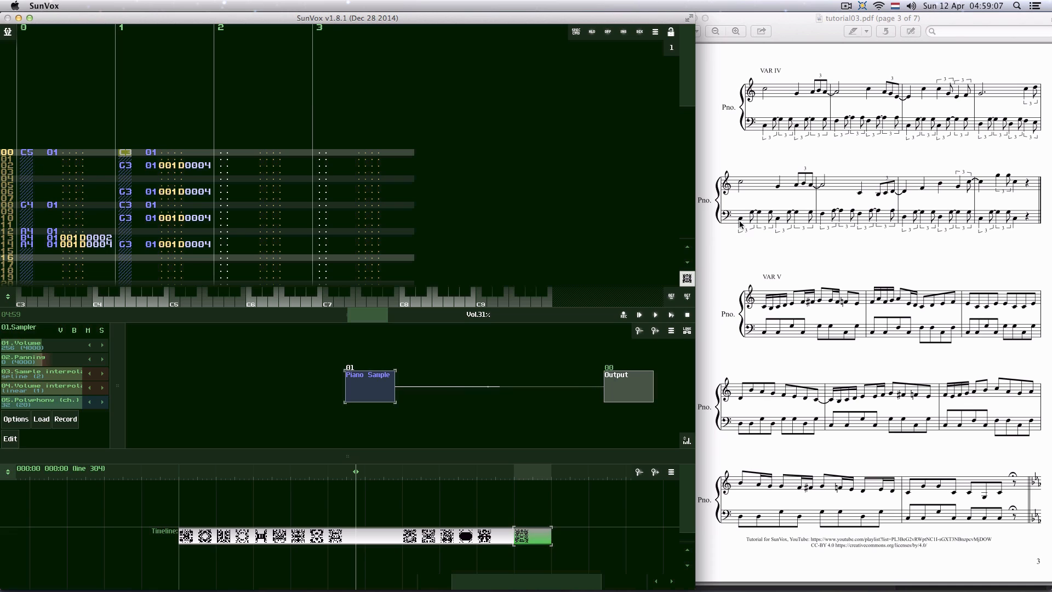
- Compare the pasted bass notes on lines 0 to 14 of track 1 with the first left-hand measure in the score
key("Down")
key("Down")
key("Down")
key("Down")
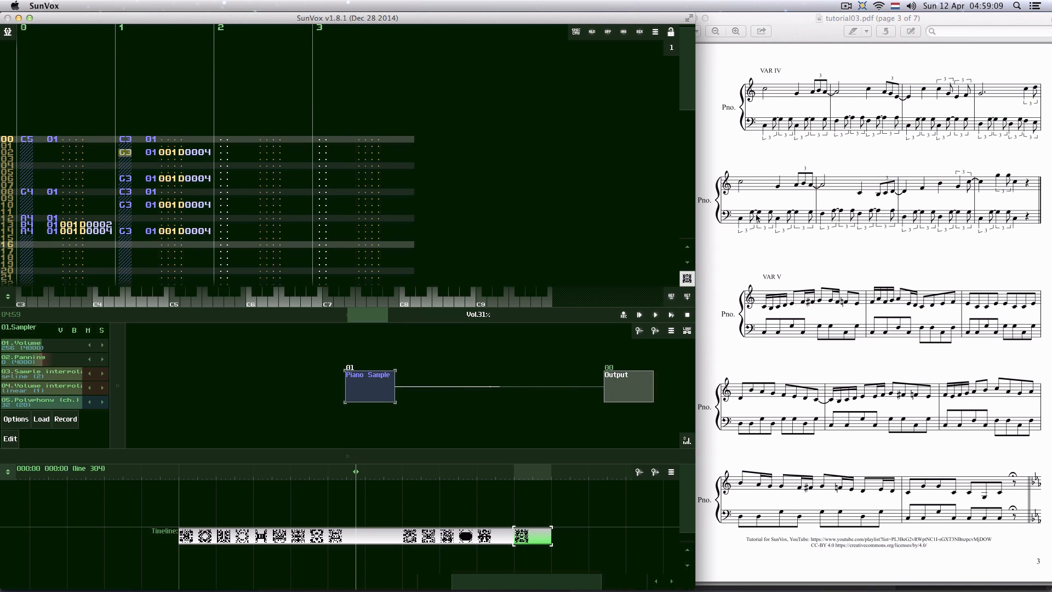
key("Down")
key("Down")
key("Down")
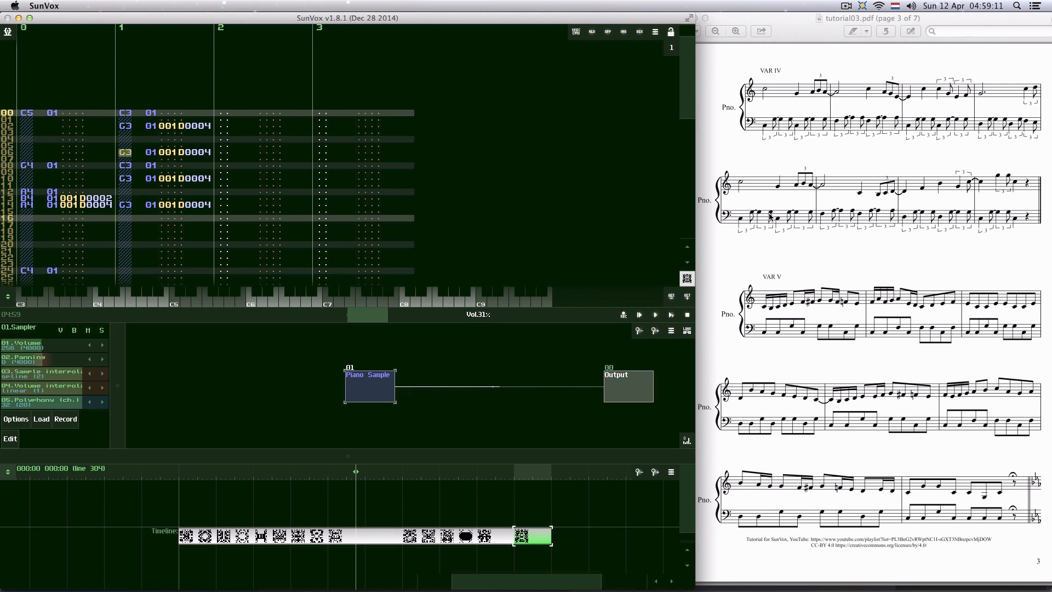
key("Down")
key("Down")
key("Down")
key("Down")
key("Down")
key("Down")
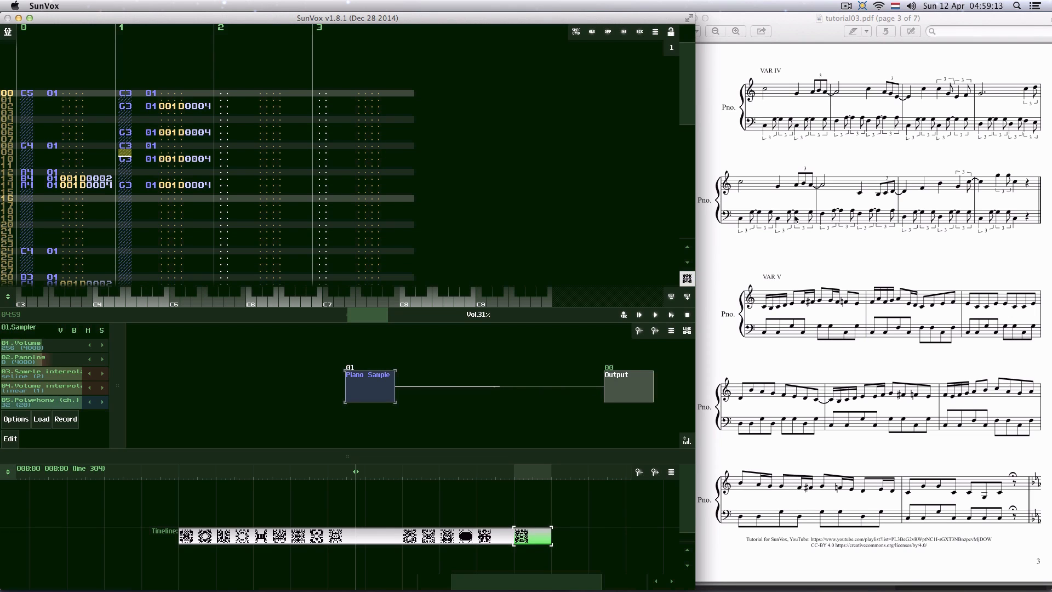
key("Down")
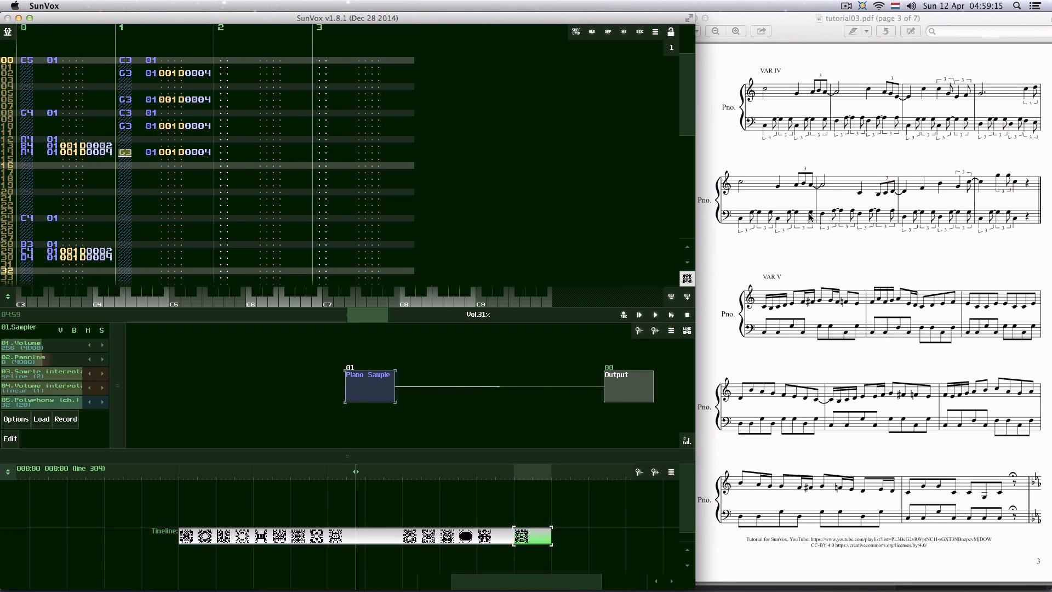
- Paste the same bass figure into track 1 again, starting at line 16
key("Down")
key("Down")
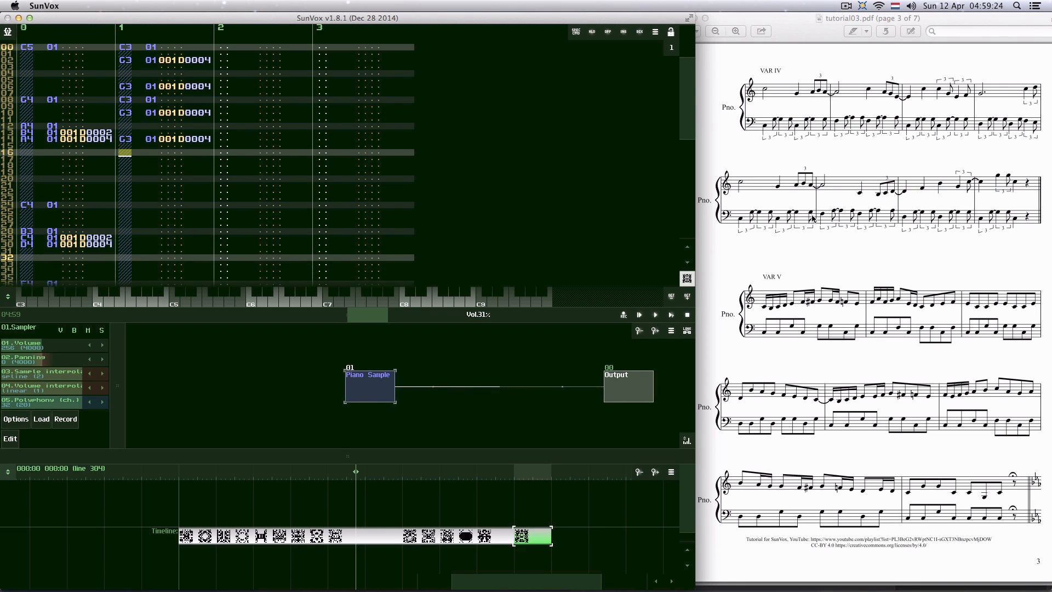
right_click(123, 156)
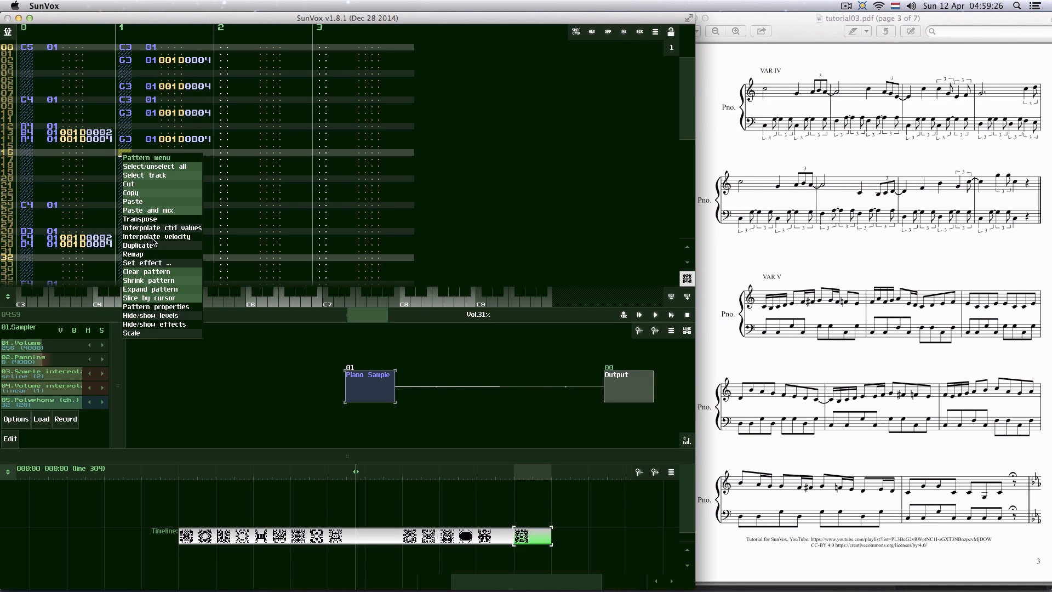
left_click(141, 201)
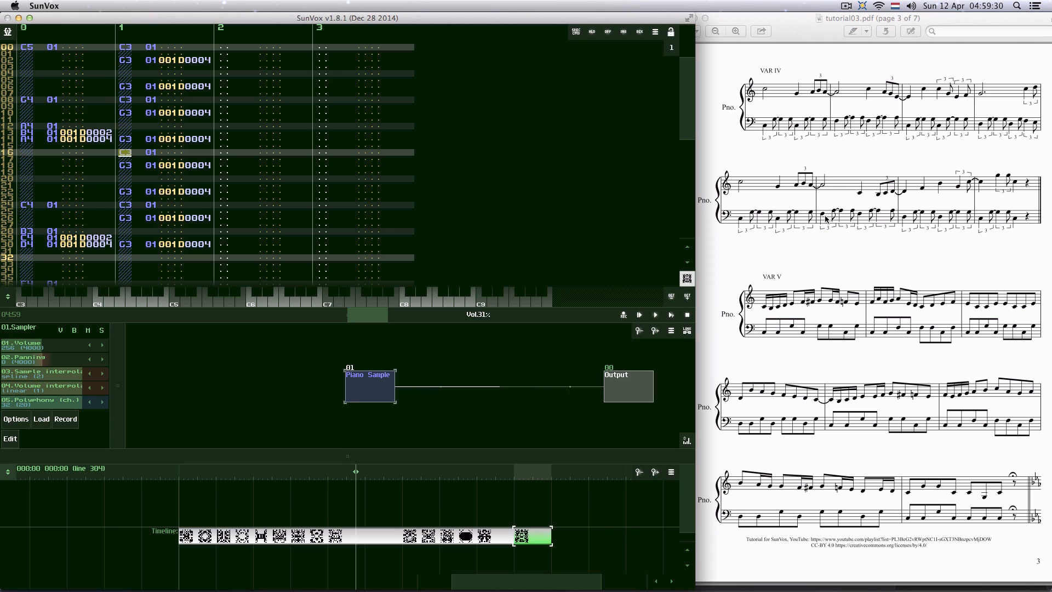
- Change the pasted bass notes in track 1 to F3 on line 16 and A3 on lines 18 and 22
key("v")
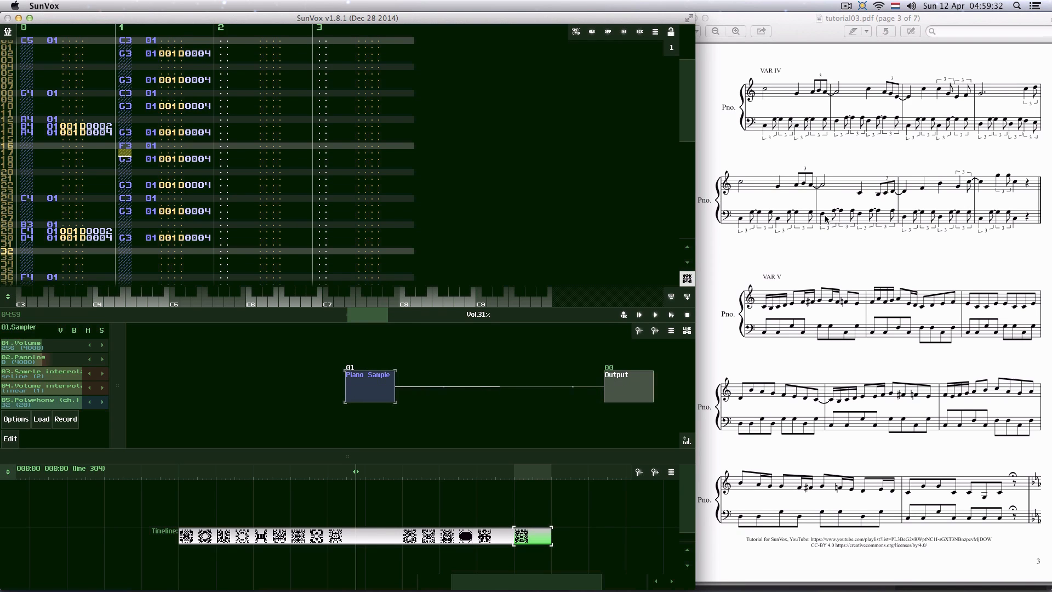
key("Down")
key("n")
key("Down")
key("Down")
key("Down")
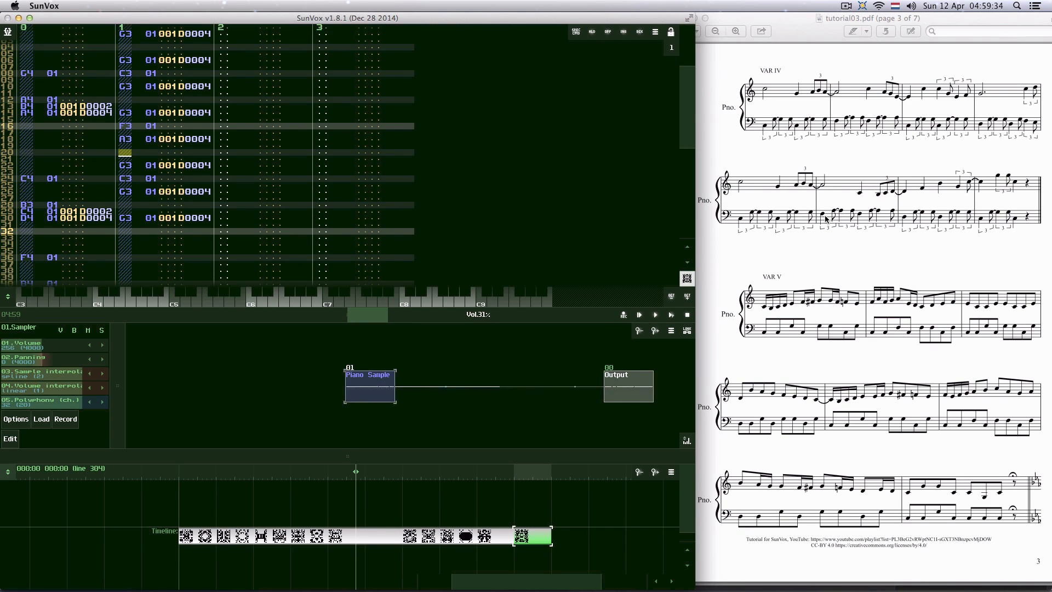
key("n")
key("Down")
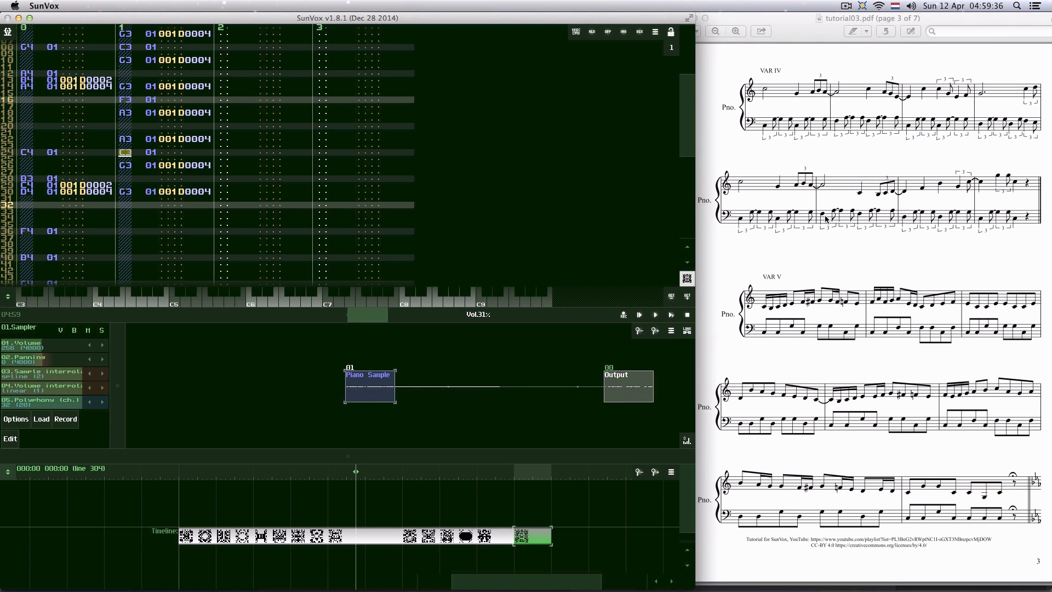
- Change the remaining bass notes of this measure in track 1 to F3 on line 24 and A3 on lines 26 and 30
key("v")
key("Down")
key("n")
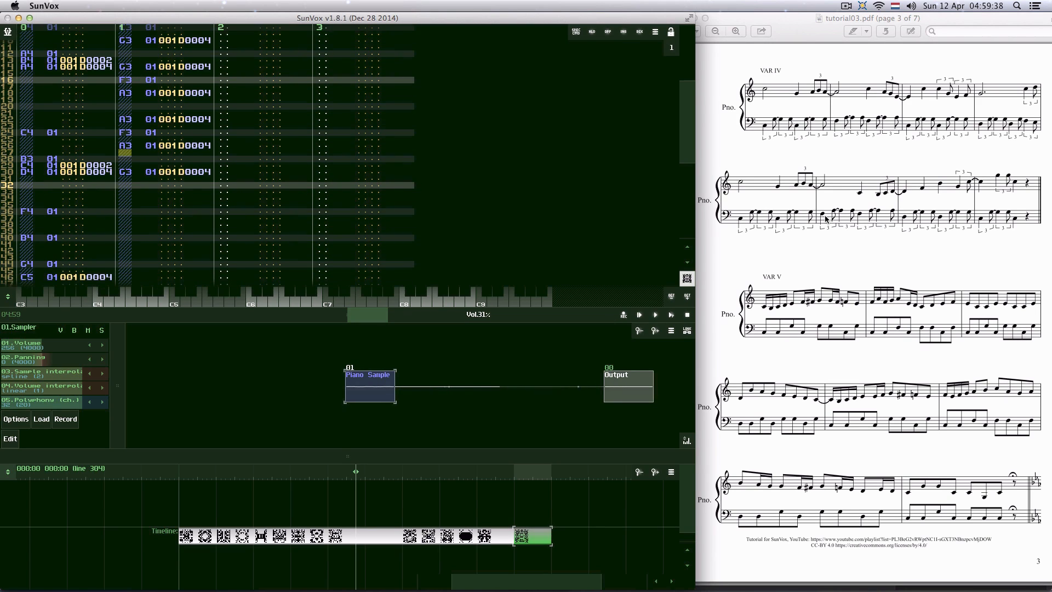
key("Down")
key("Down")
key("Down")
key("n")
key("Down")
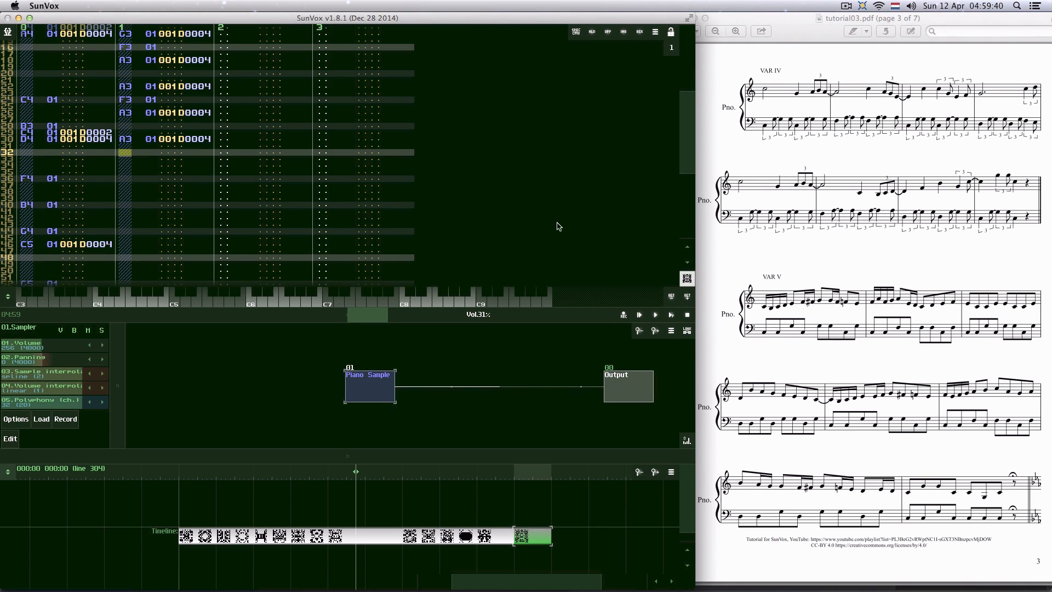
- Paste the bass figure into track 1 at line 32 and change its first note to D3
right_click(121, 157)
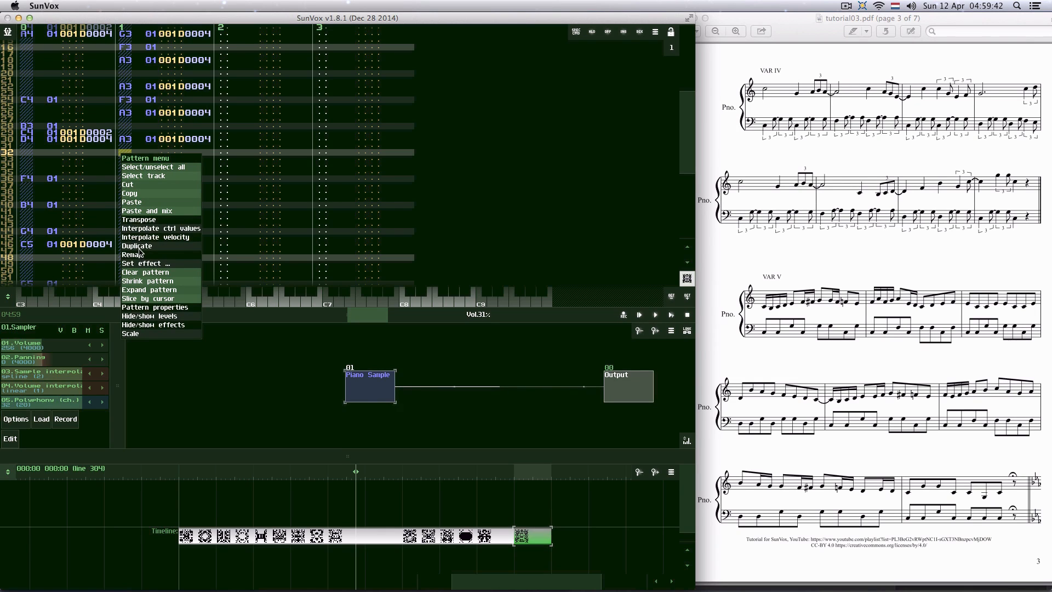
left_click(134, 202)
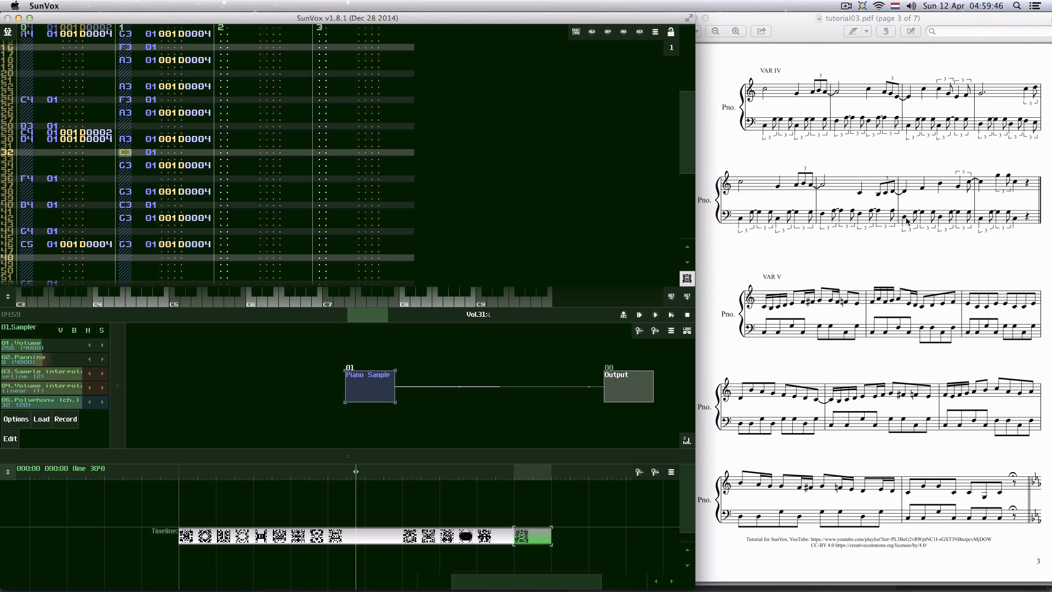
key("x")
key("Down")
key("Down")
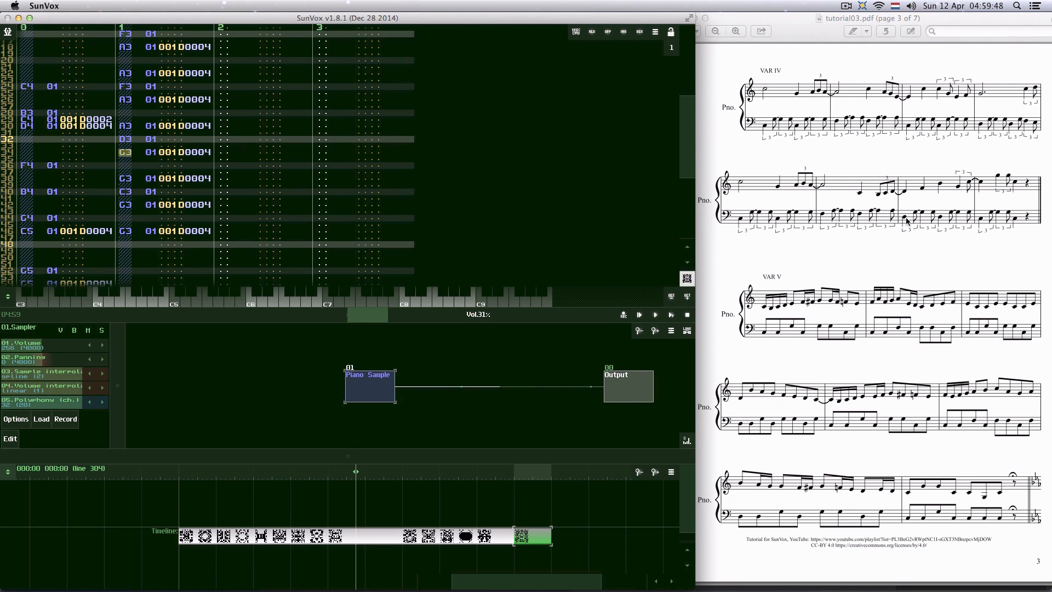
- Change the pasted bass note on line 40 of track 1 to D3
key("Down")
key("Down")
key("Down")
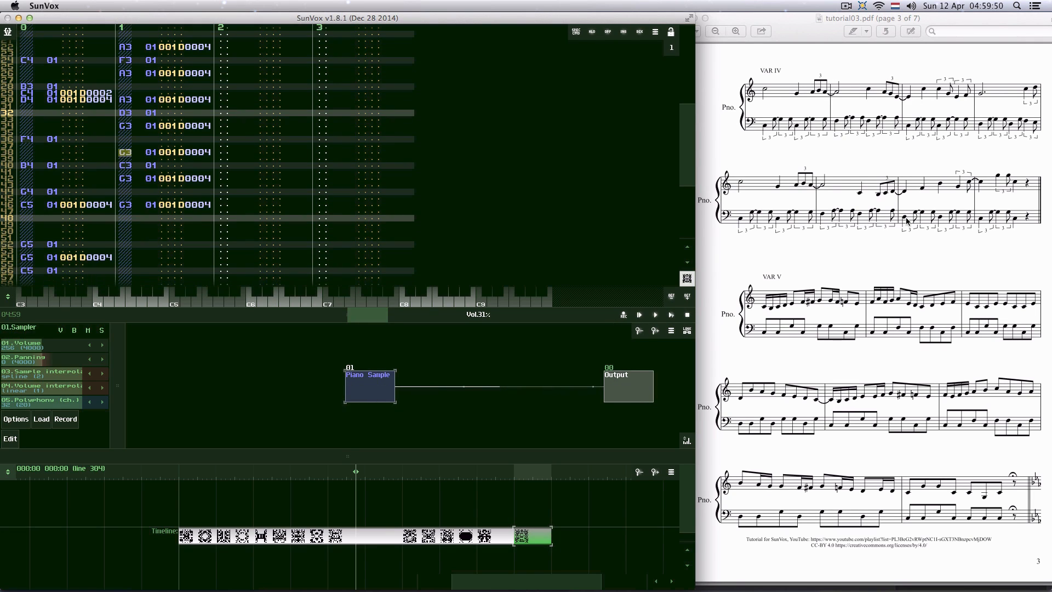
key("Down")
key("Down")
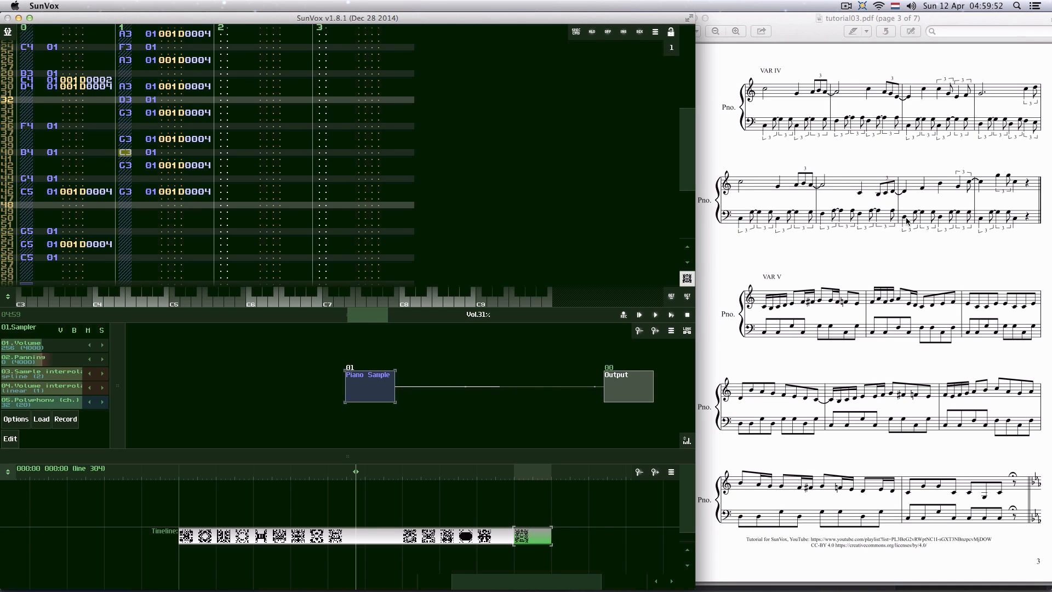
key("x")
- Paste the original bass figure into track 1 again, starting at line 48
key("Down")
key("Down")
key("Down")
key("Down")
key("Down")
key("Down")
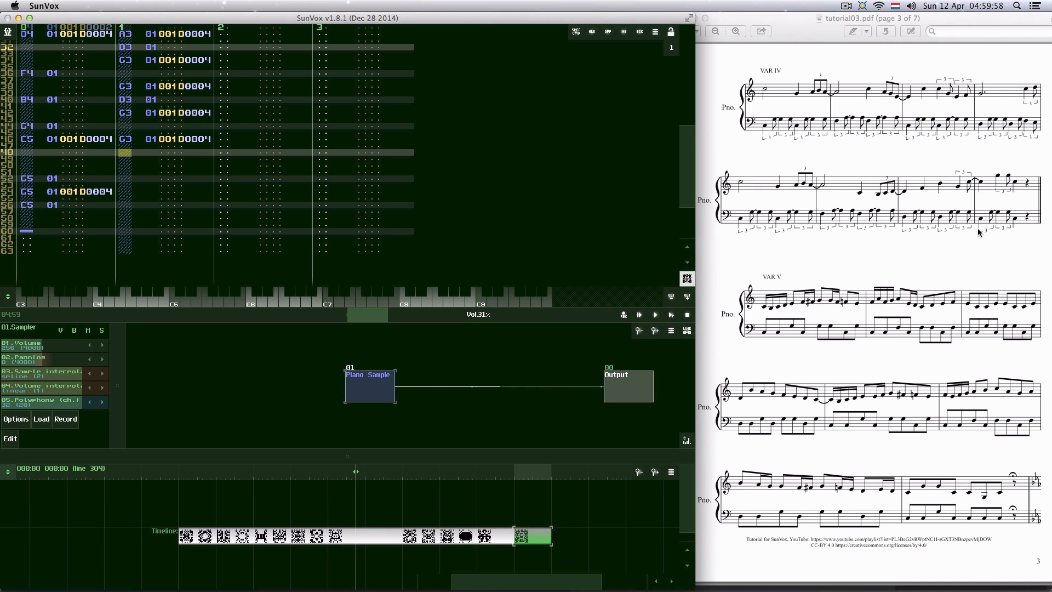
right_click(145, 169)
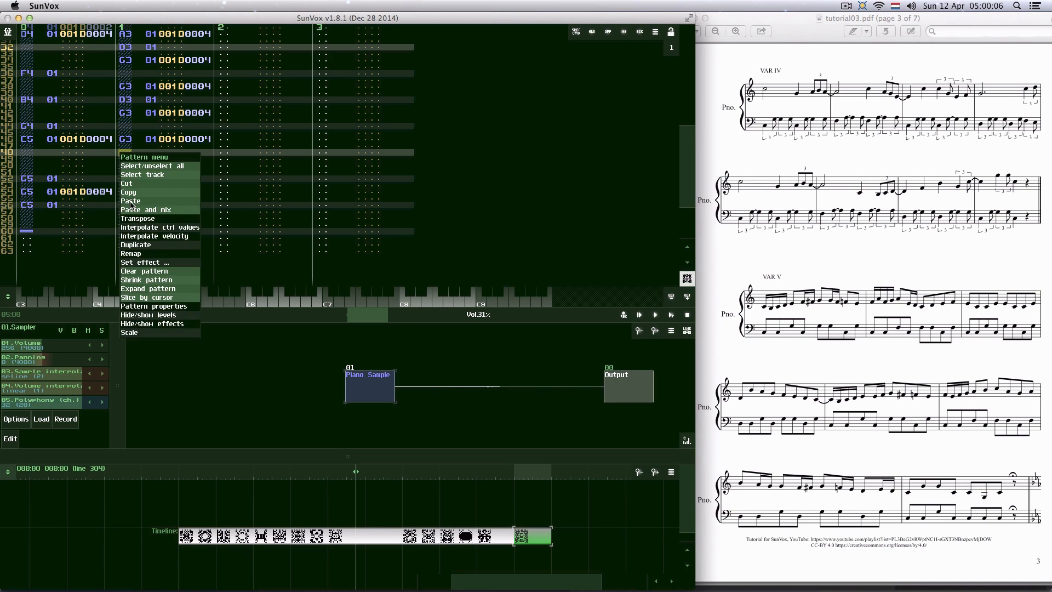
left_click(137, 205)
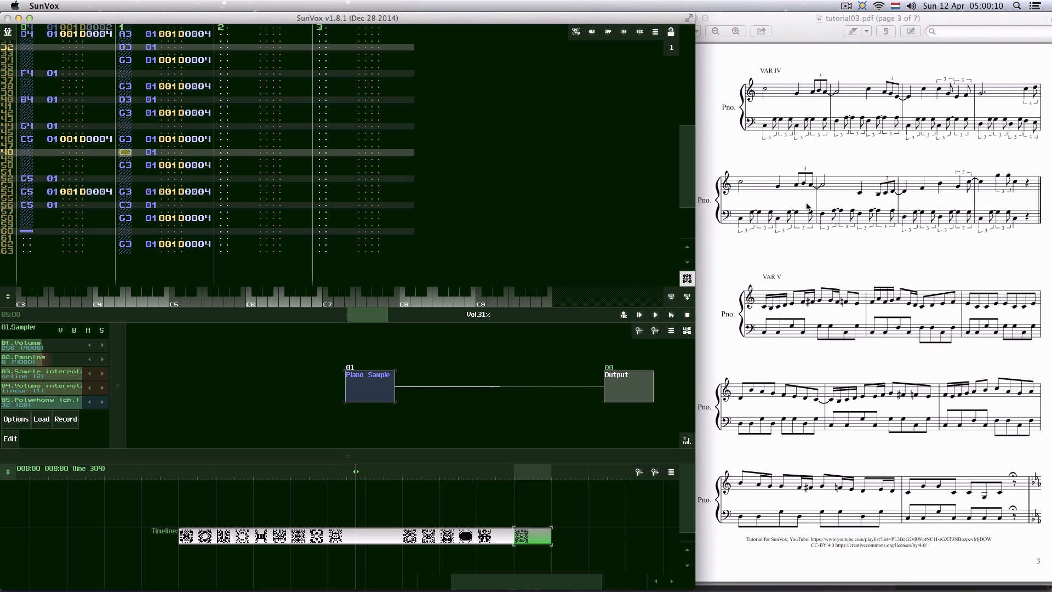
- Compare the pasted bass notes on lines 48 to 56 of track 1 with the system's last left-hand measure in the score
key("Down")
key("Down")
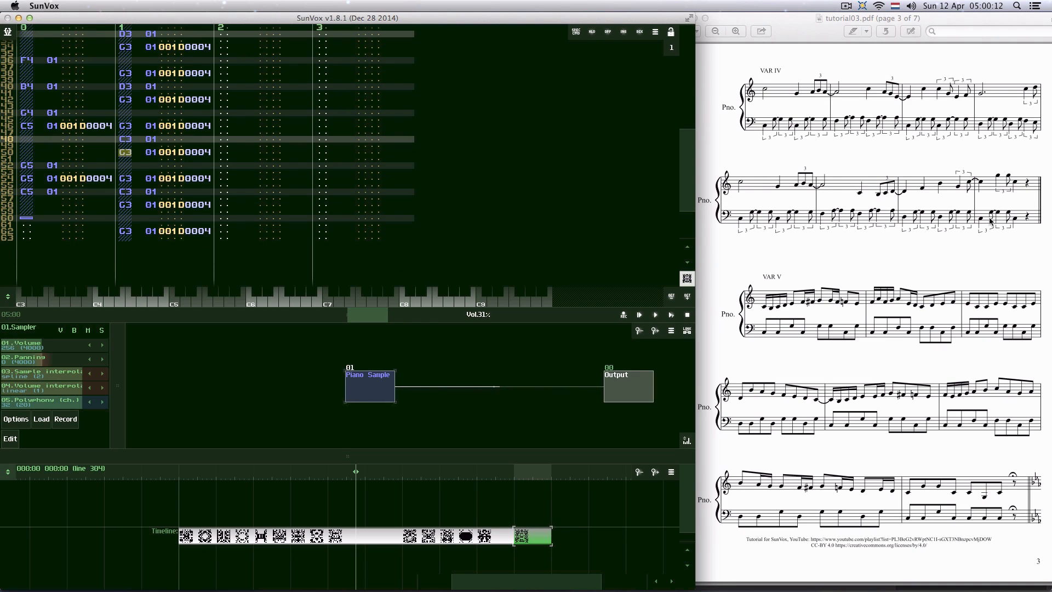
key("Down")
key("Down")
key("Down")
key("Down")
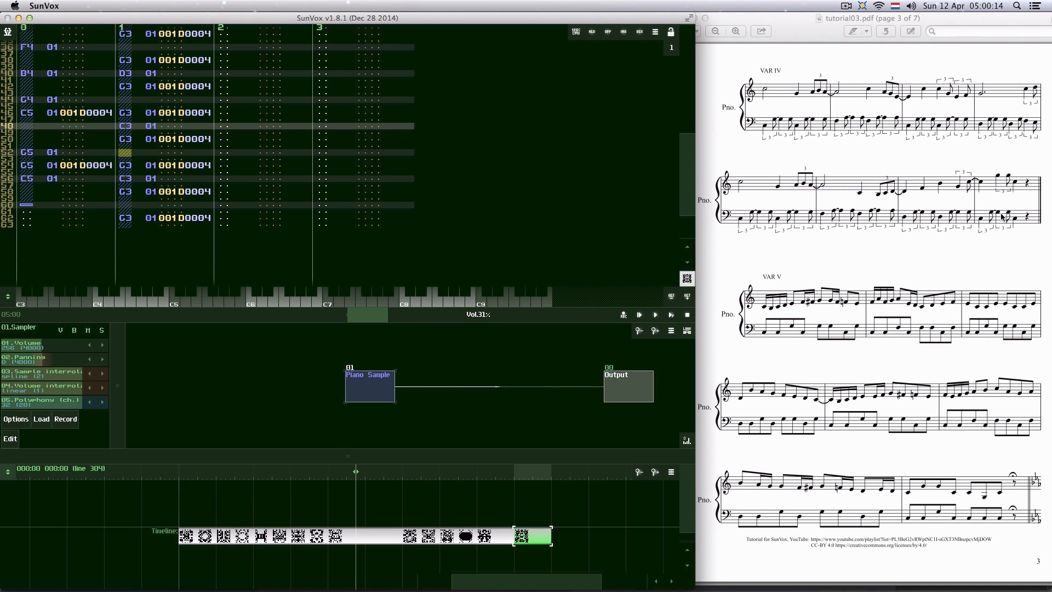
key("Down")
key("Down")
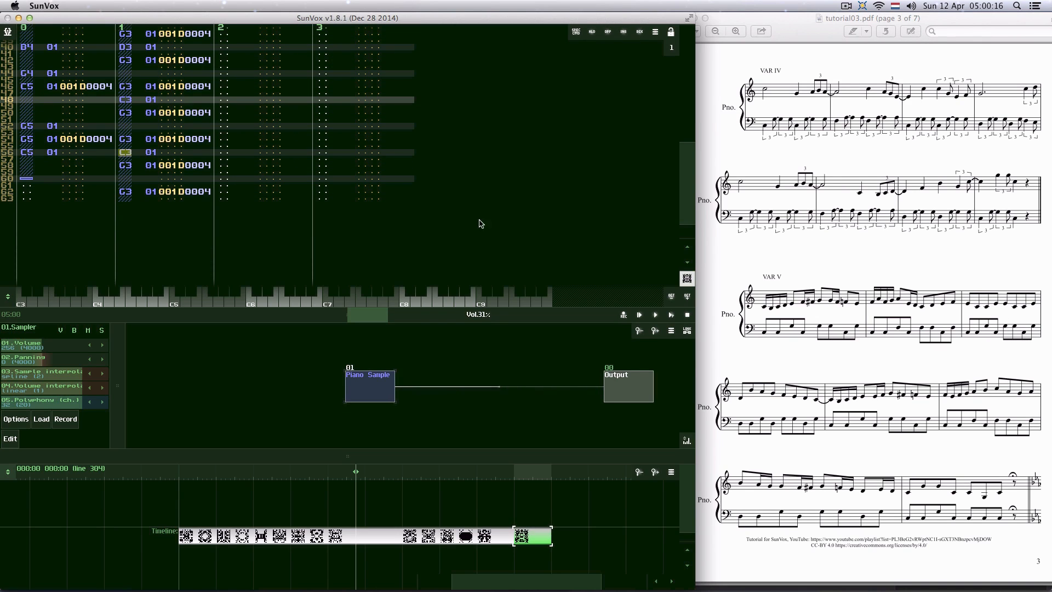
- Delete the G3 notes on lines 58 and 62 of track 1 and enter a note-off on line 60
left_click(163, 192)
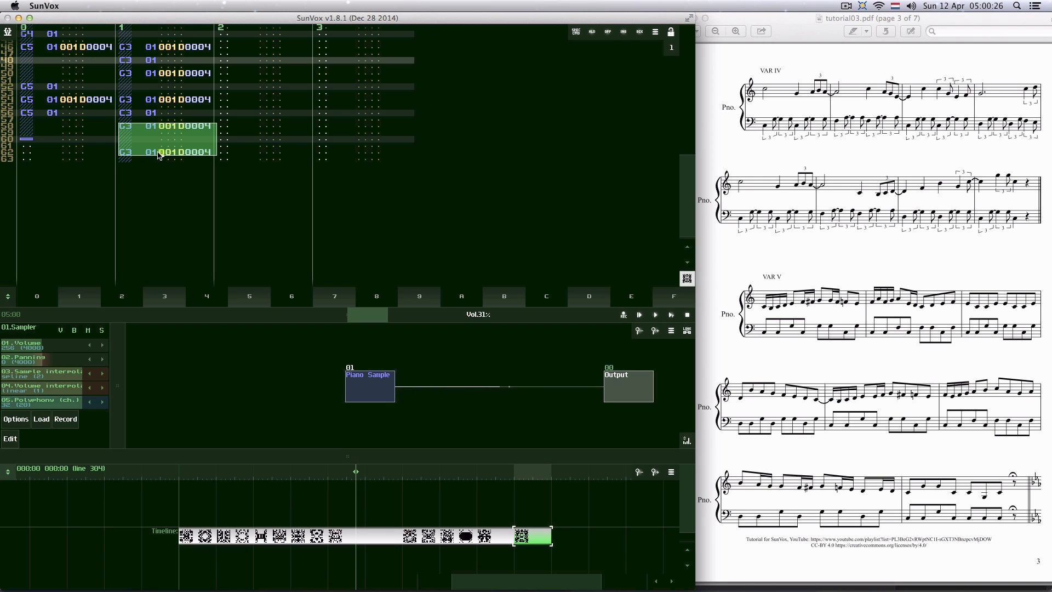
key("Delete")
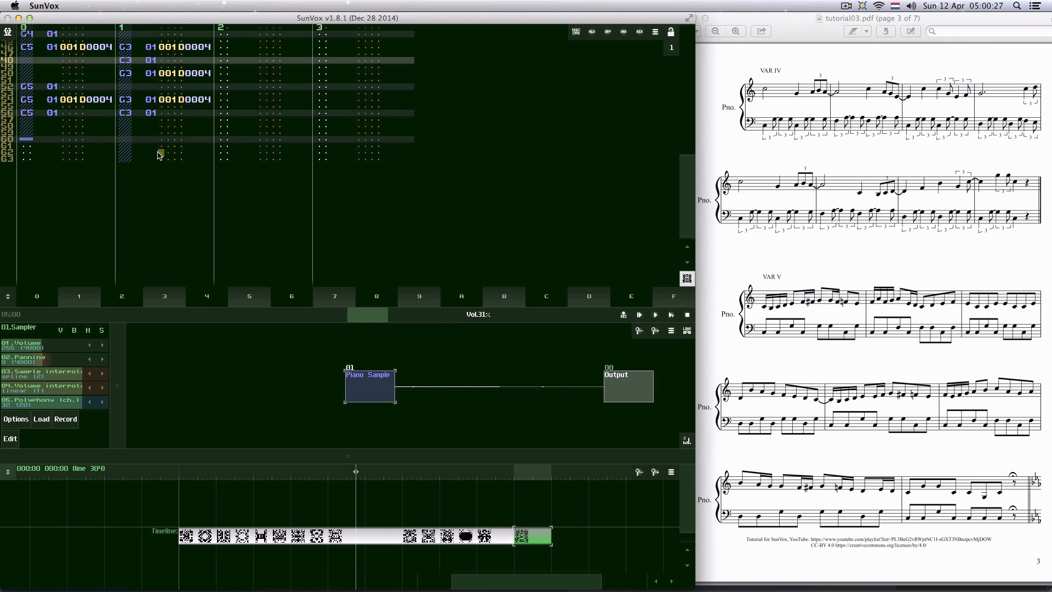
left_click(121, 141)
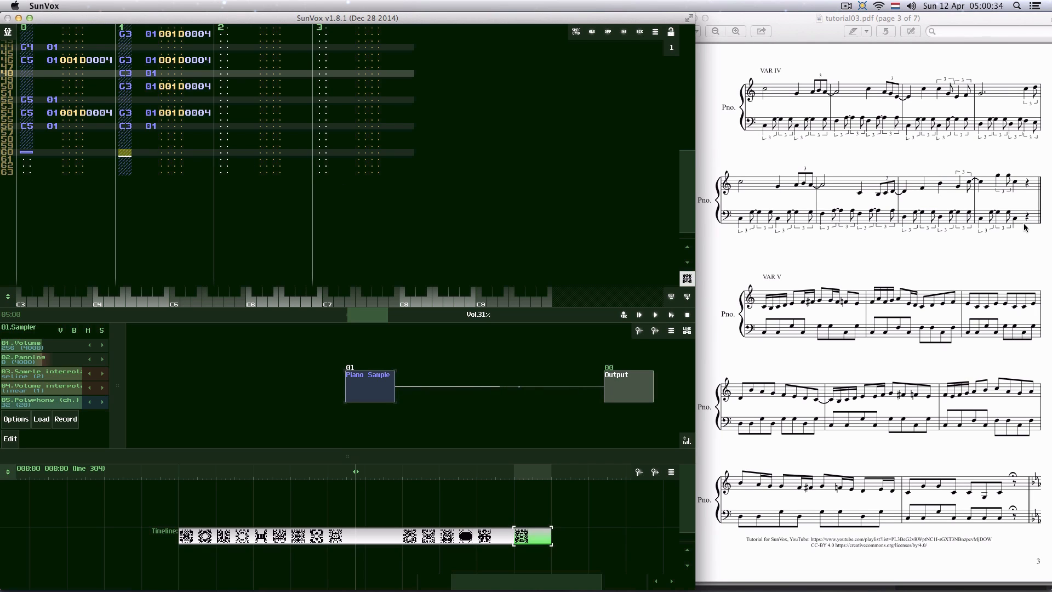
key("1")
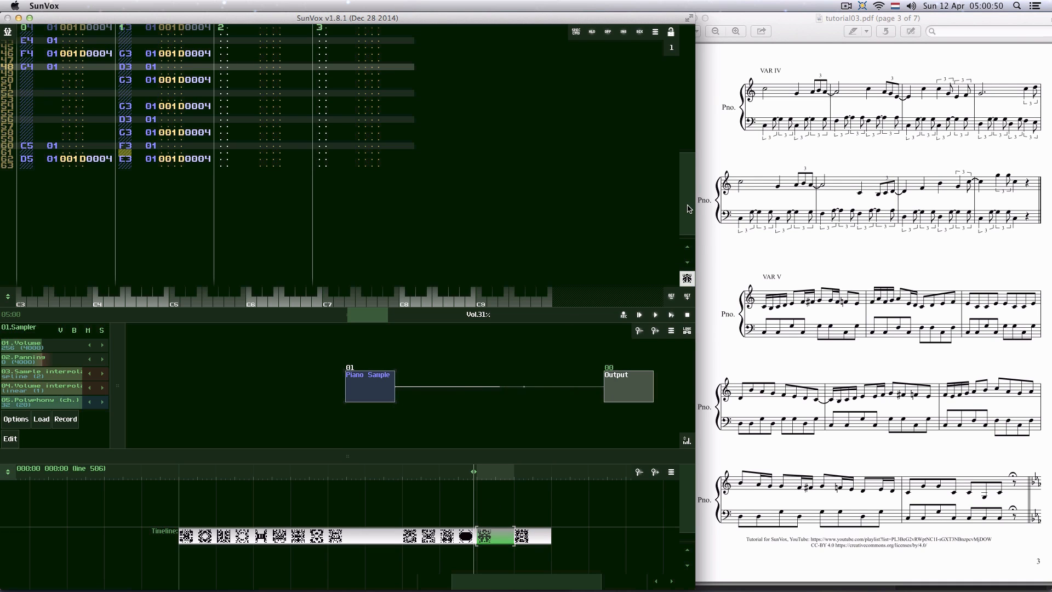
- Play the song from its first pattern and follow it in the score from page 1 to page 3
left_click_drag(689, 209, 684, 113)
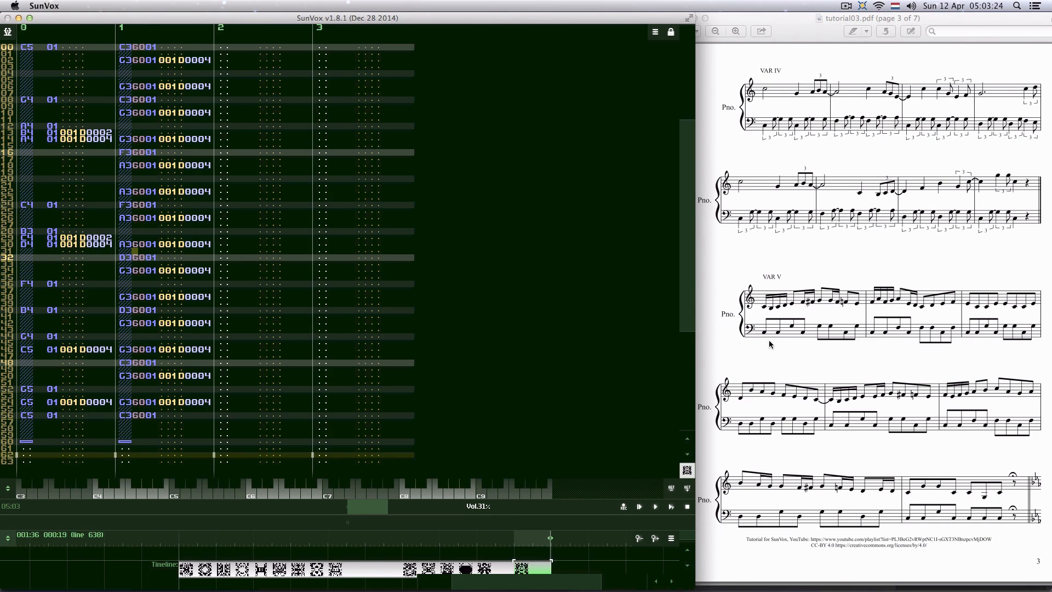
left_click(186, 570)
scroll(828, 386, "up", 20)
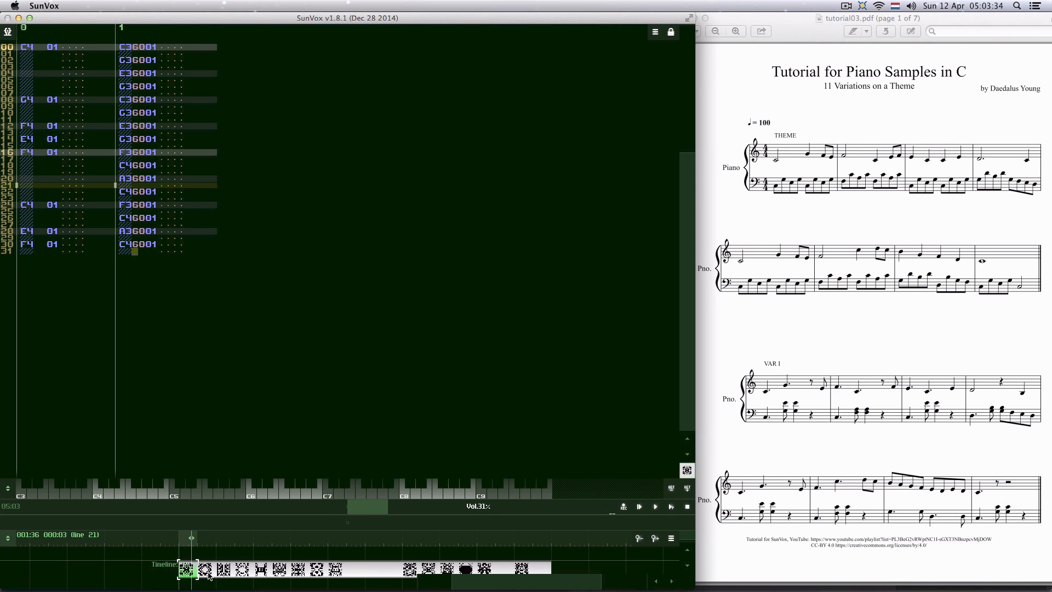
left_click(207, 571)
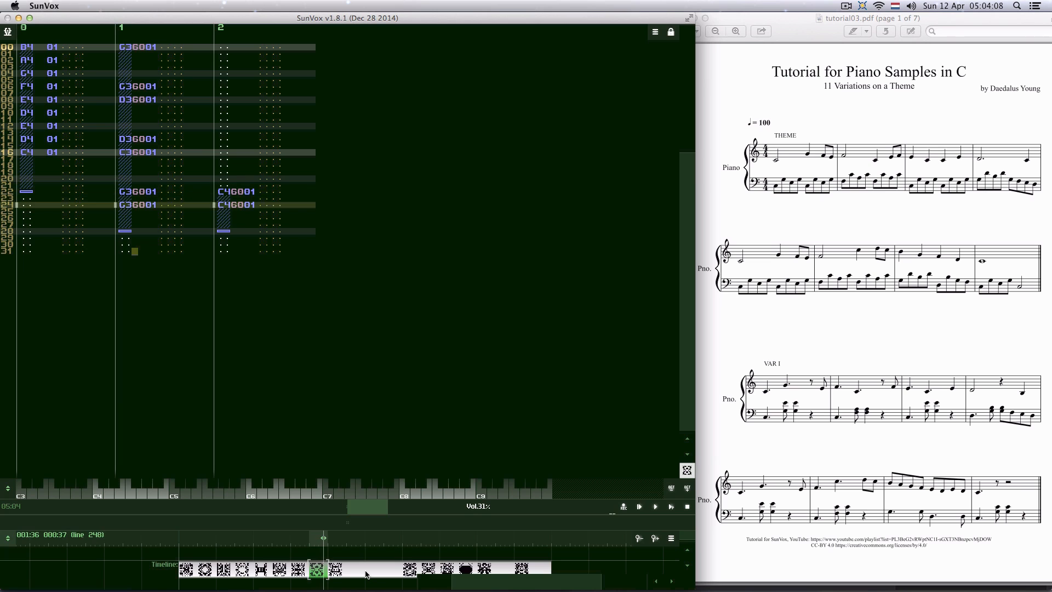
scroll(832, 478, "down", 3)
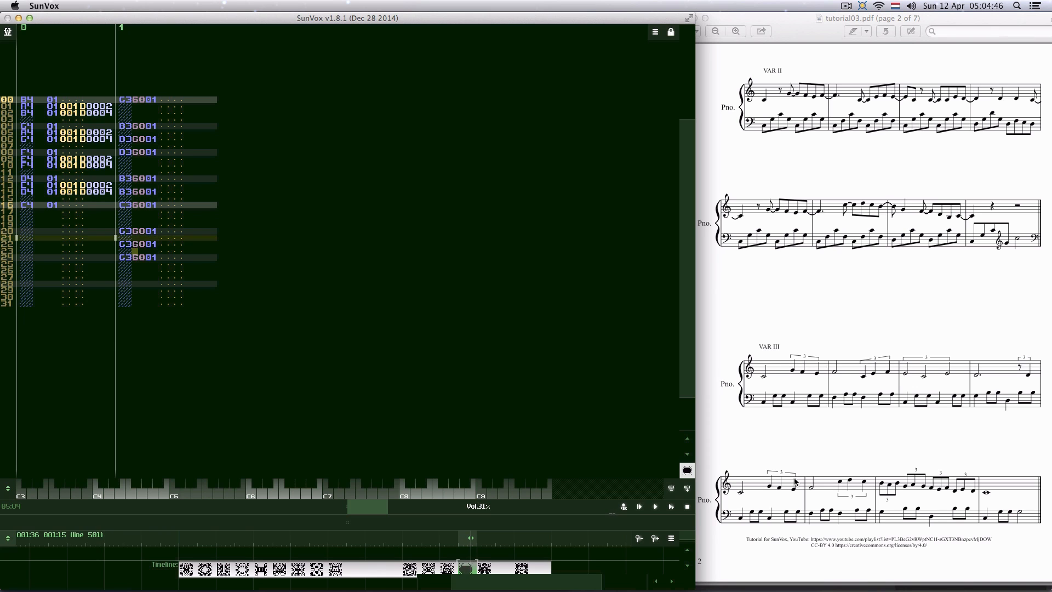
scroll(796, 483, "down", 3)
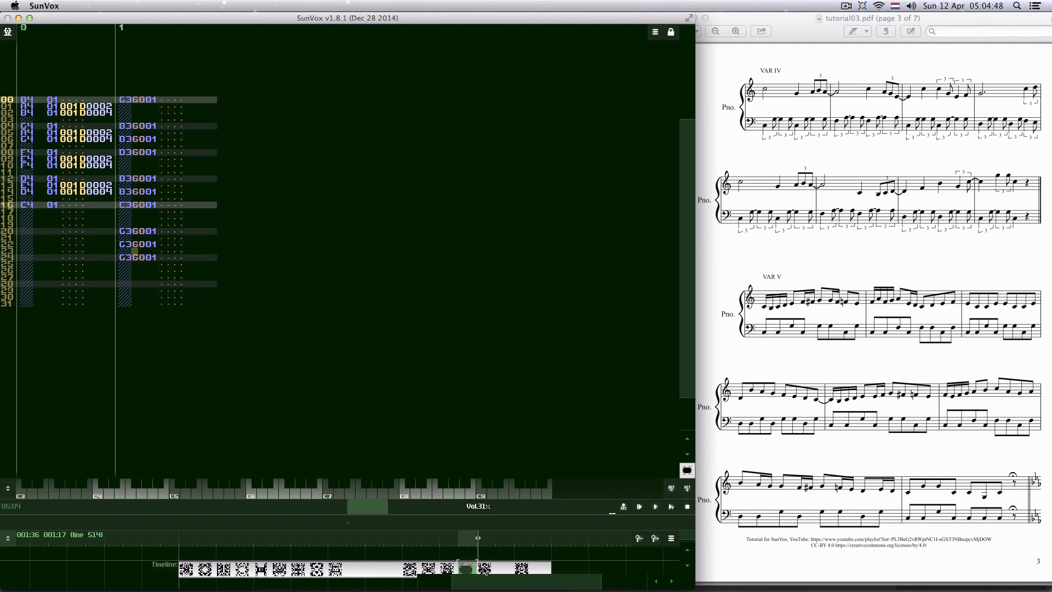